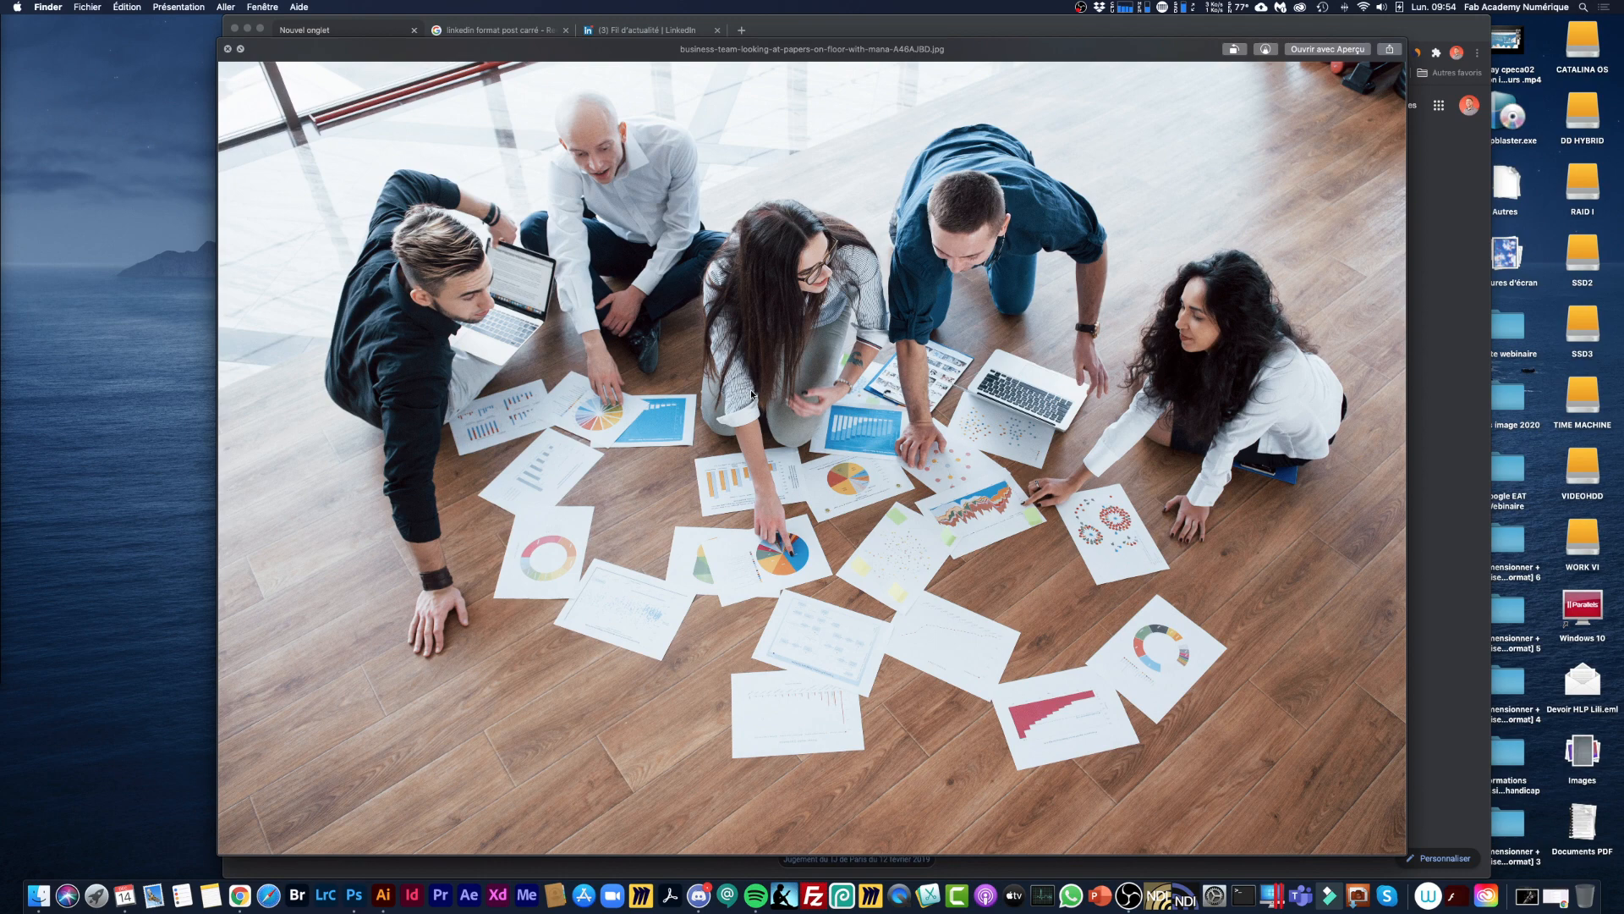
Compare the business-team photo and miro.png in Quick Look, ending on the team photo, and close the preview.
key("Right")
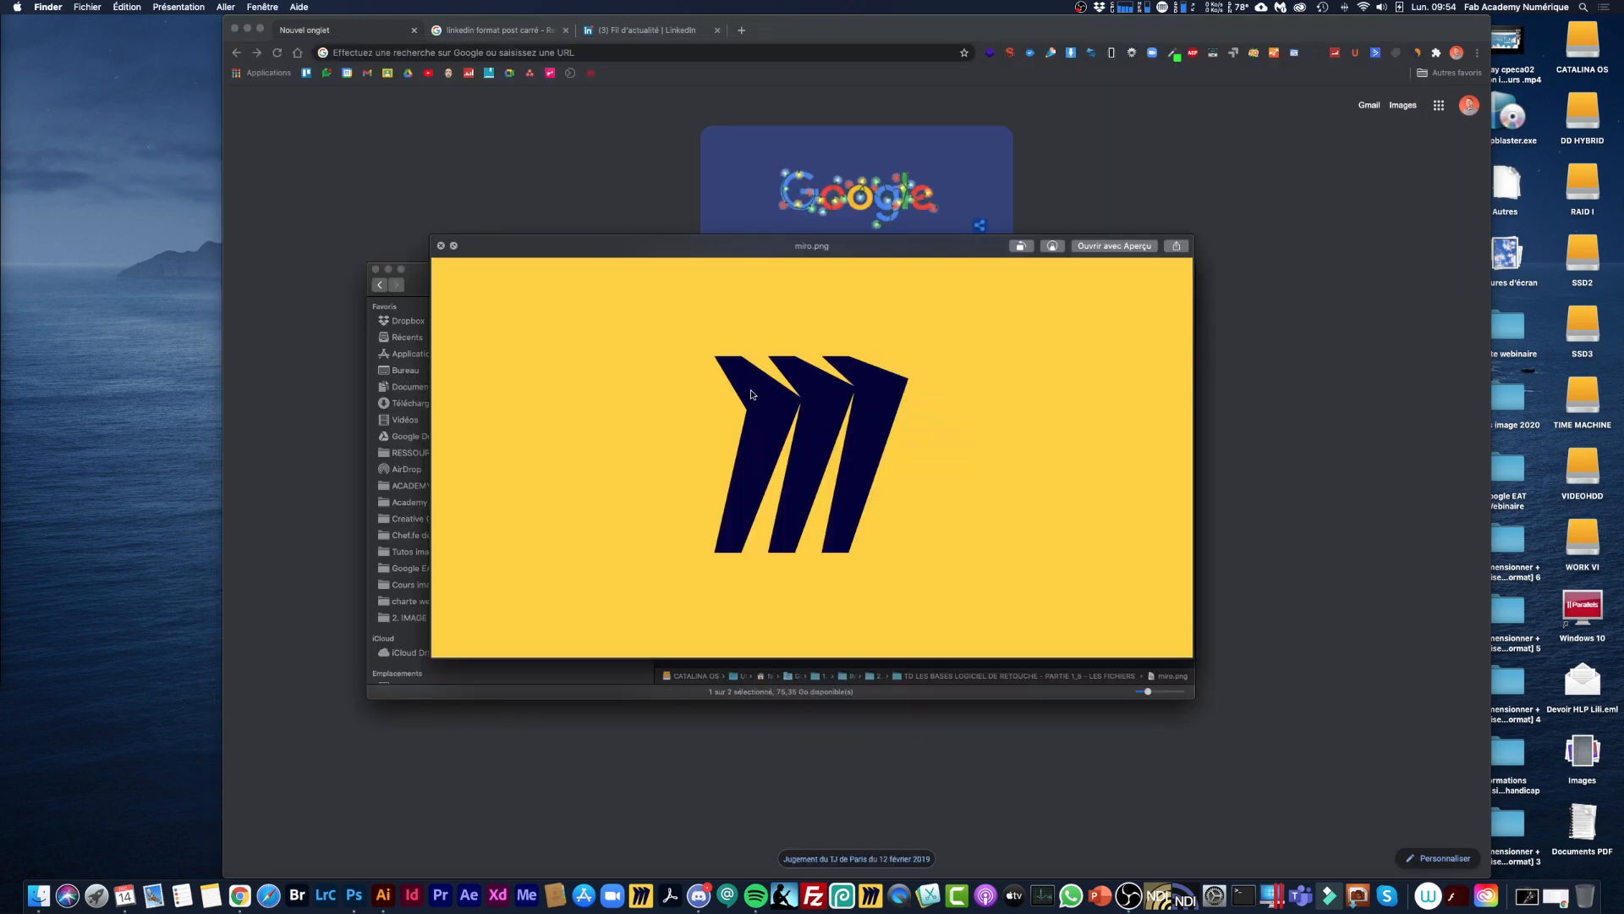
key("Left")
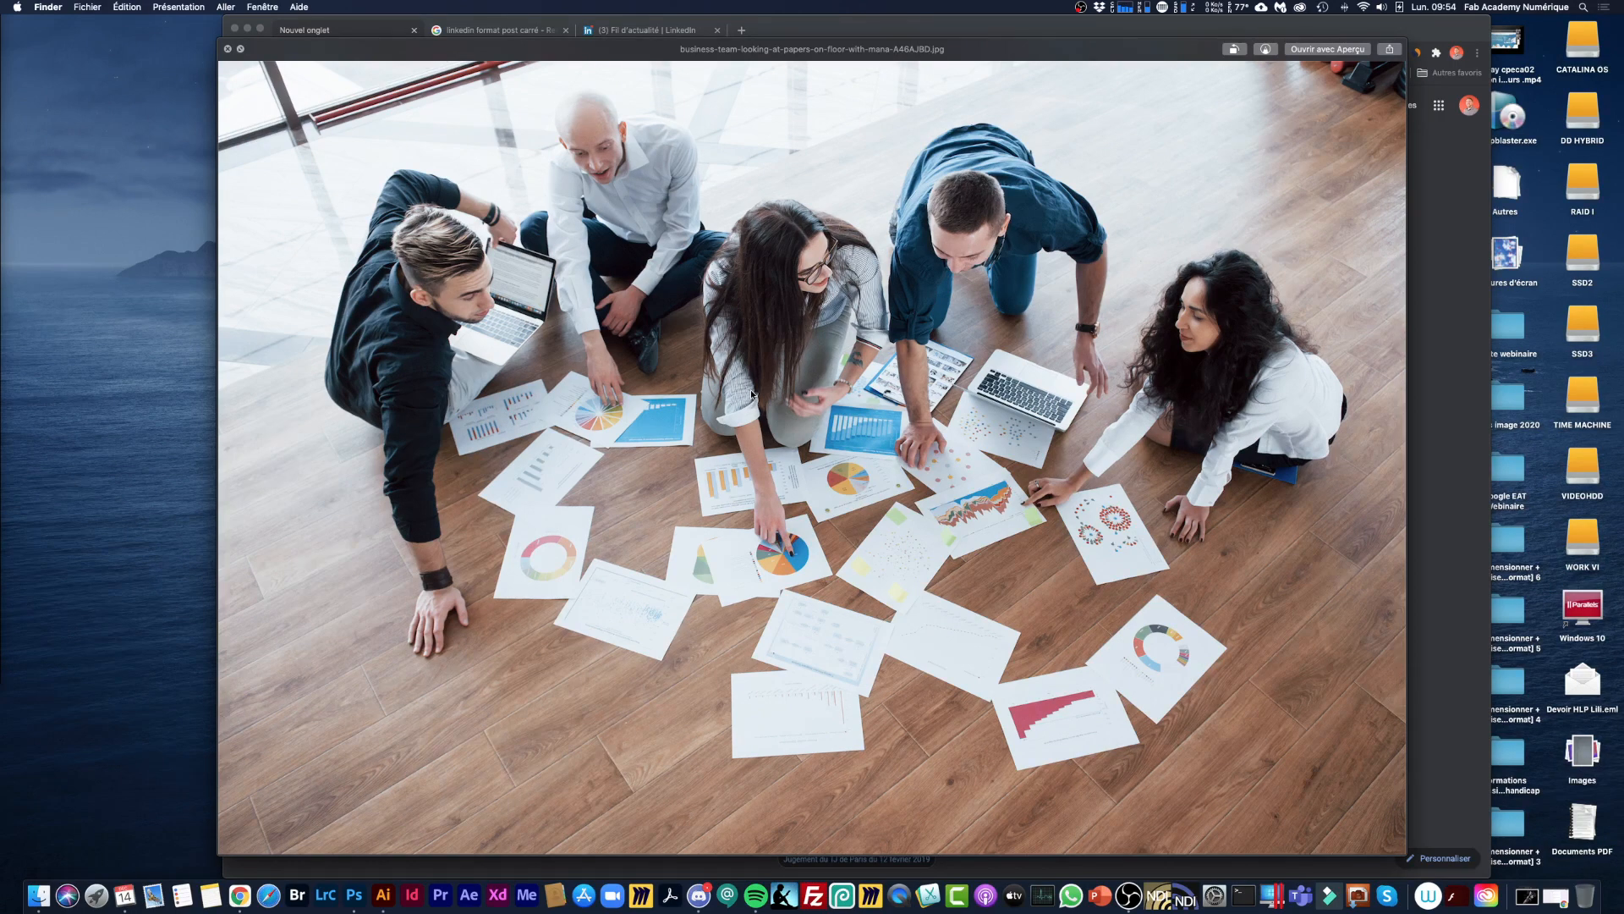
key("Right")
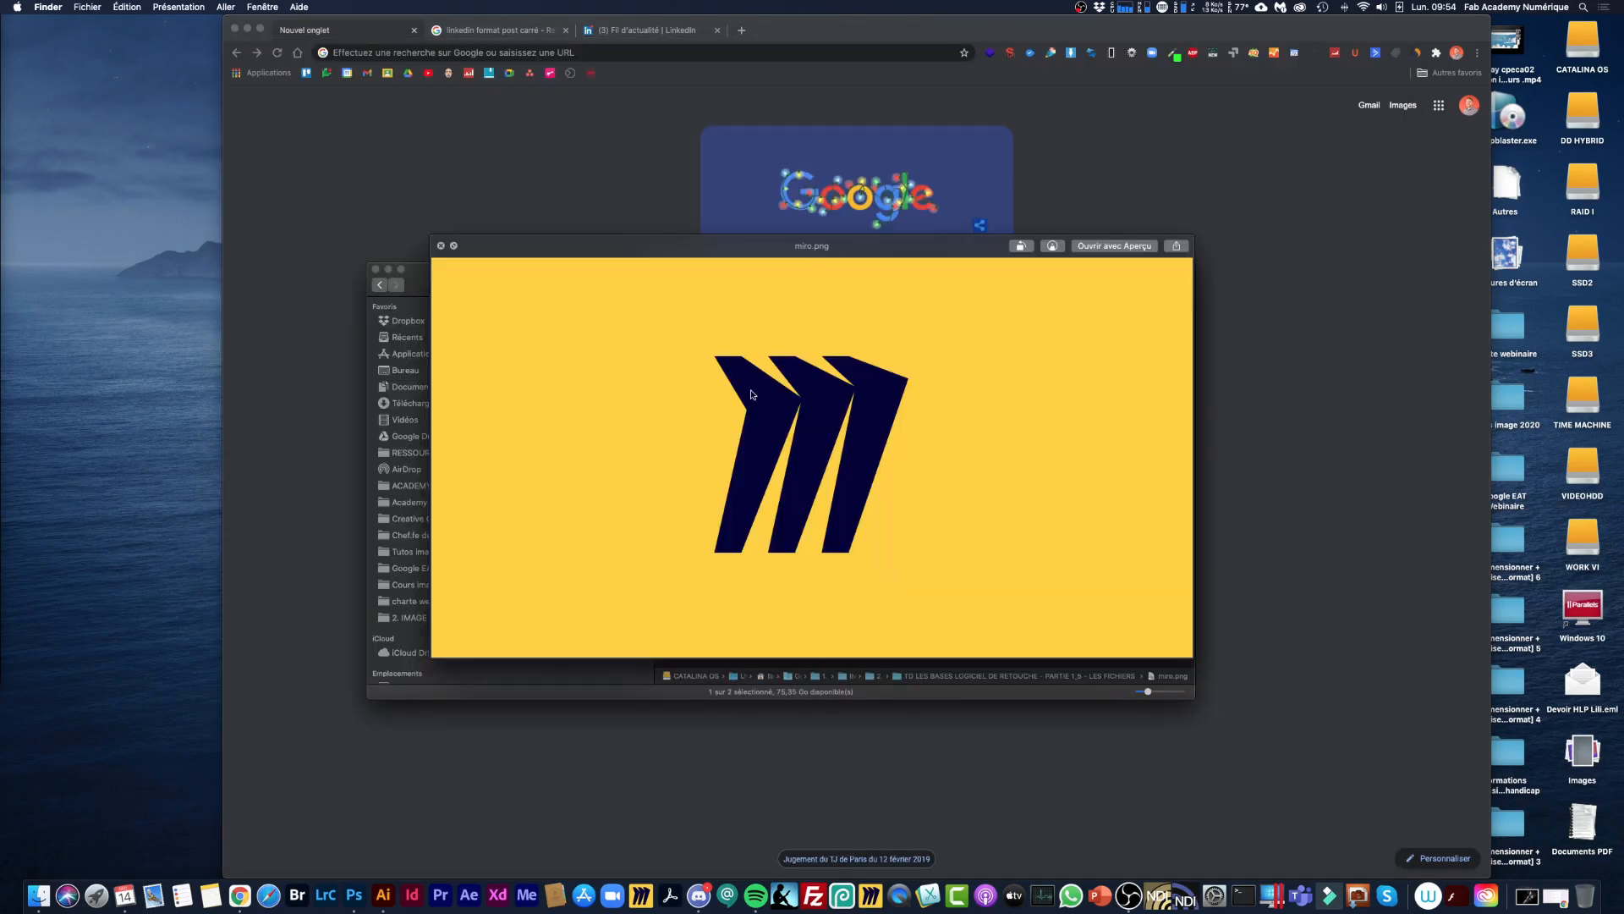
key("Left")
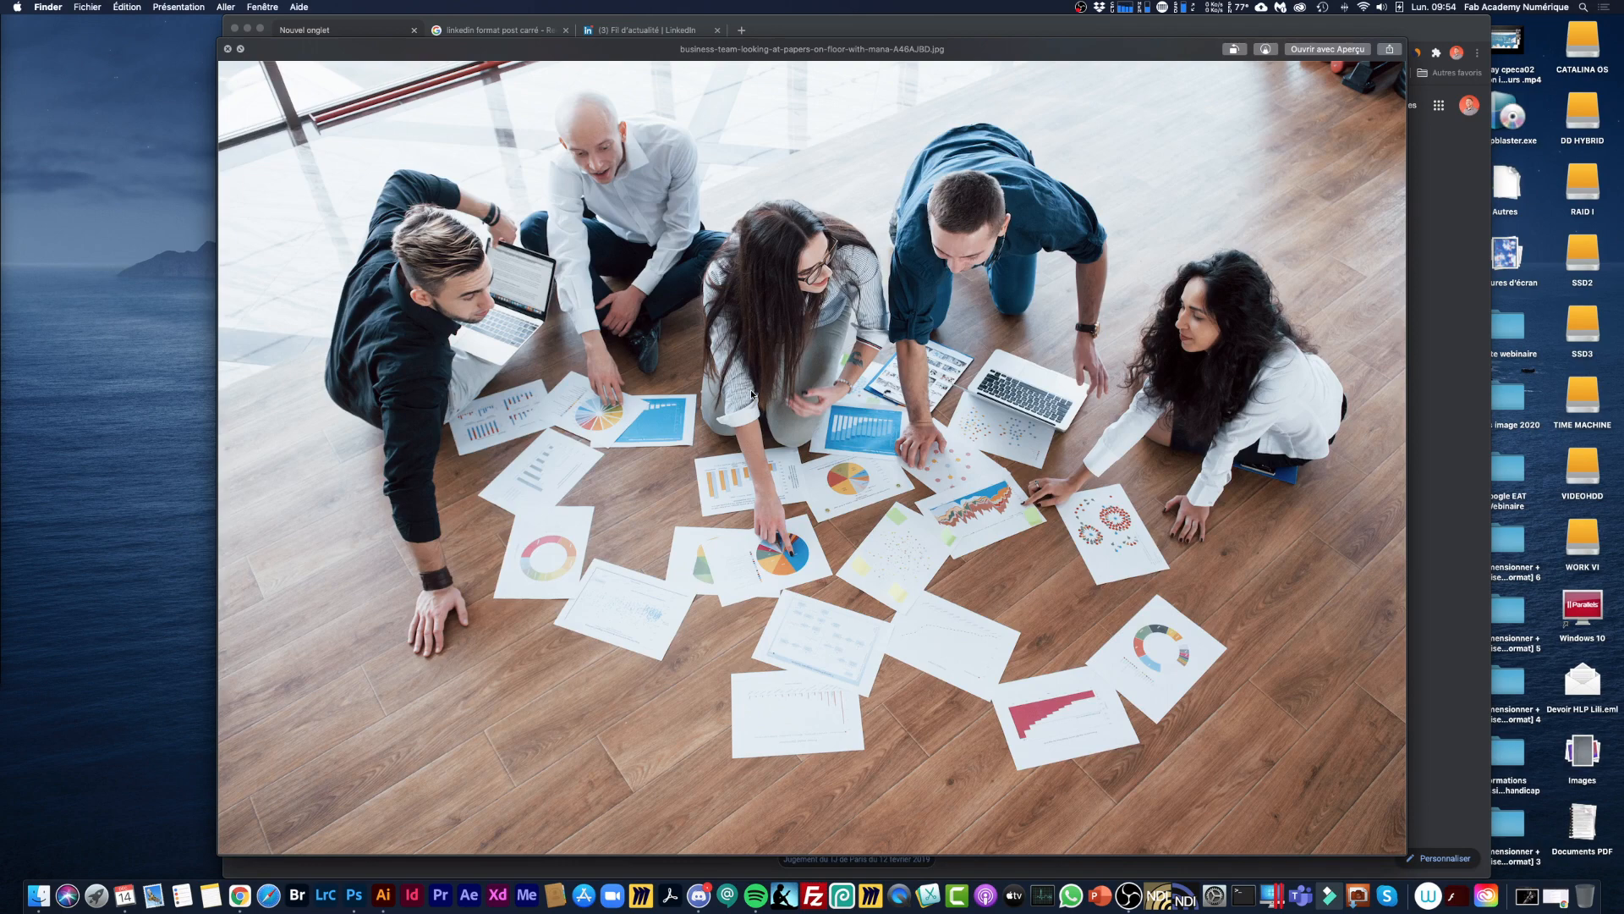
key("Right")
key("Left")
key("Right")
key("Left")
key("Right")
key("Left")
key("Right")
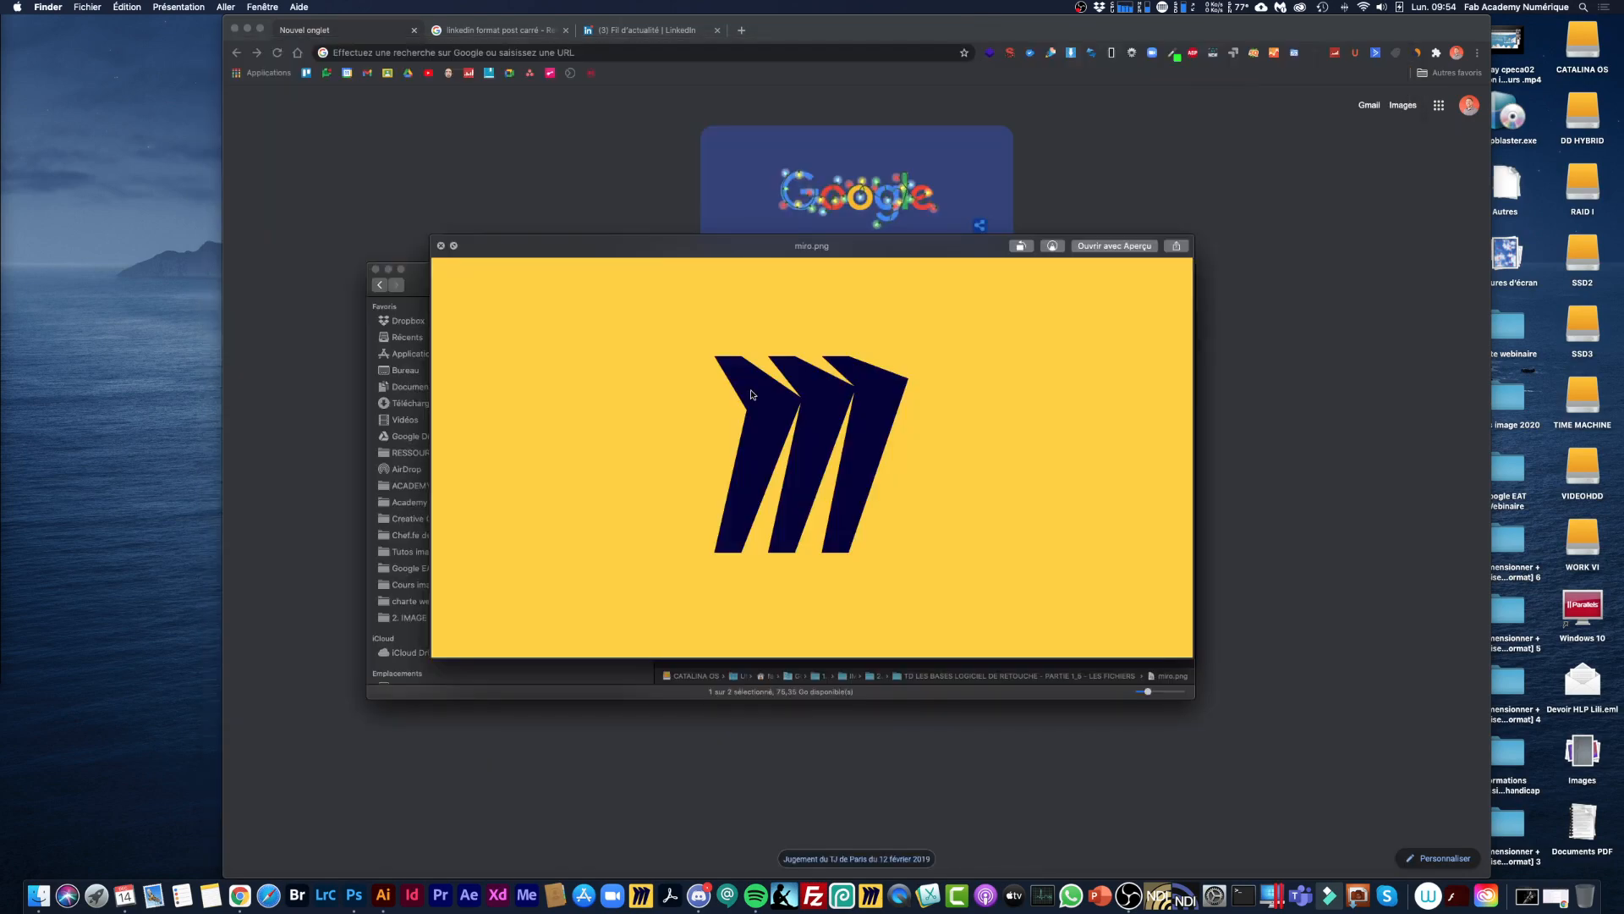
key("Left")
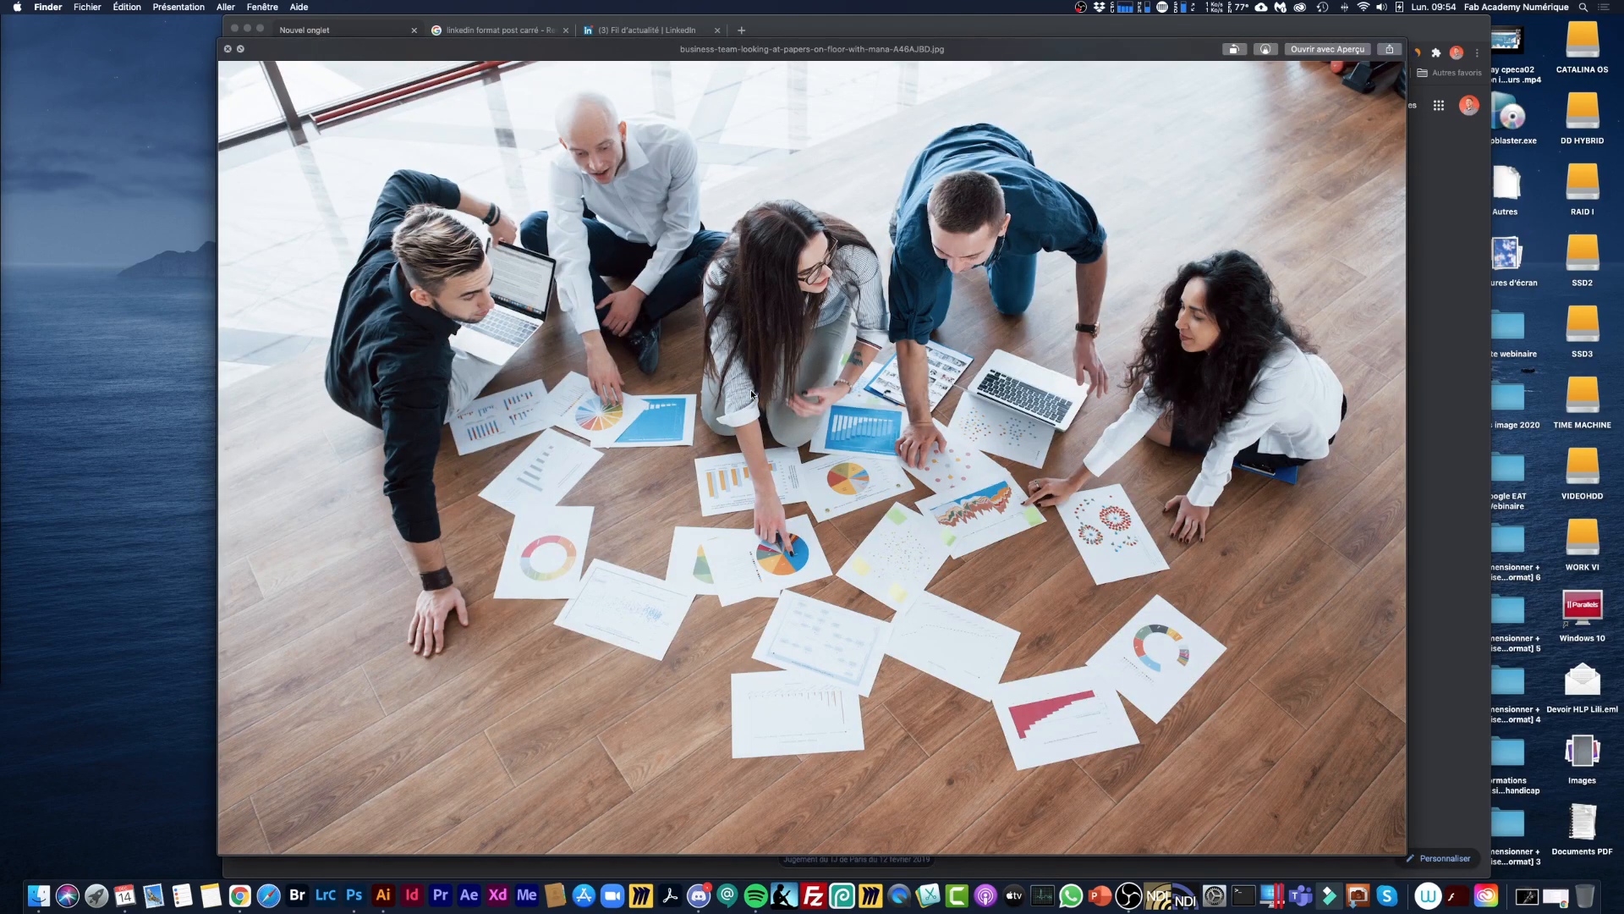
key("Right")
key("Left")
key("Right")
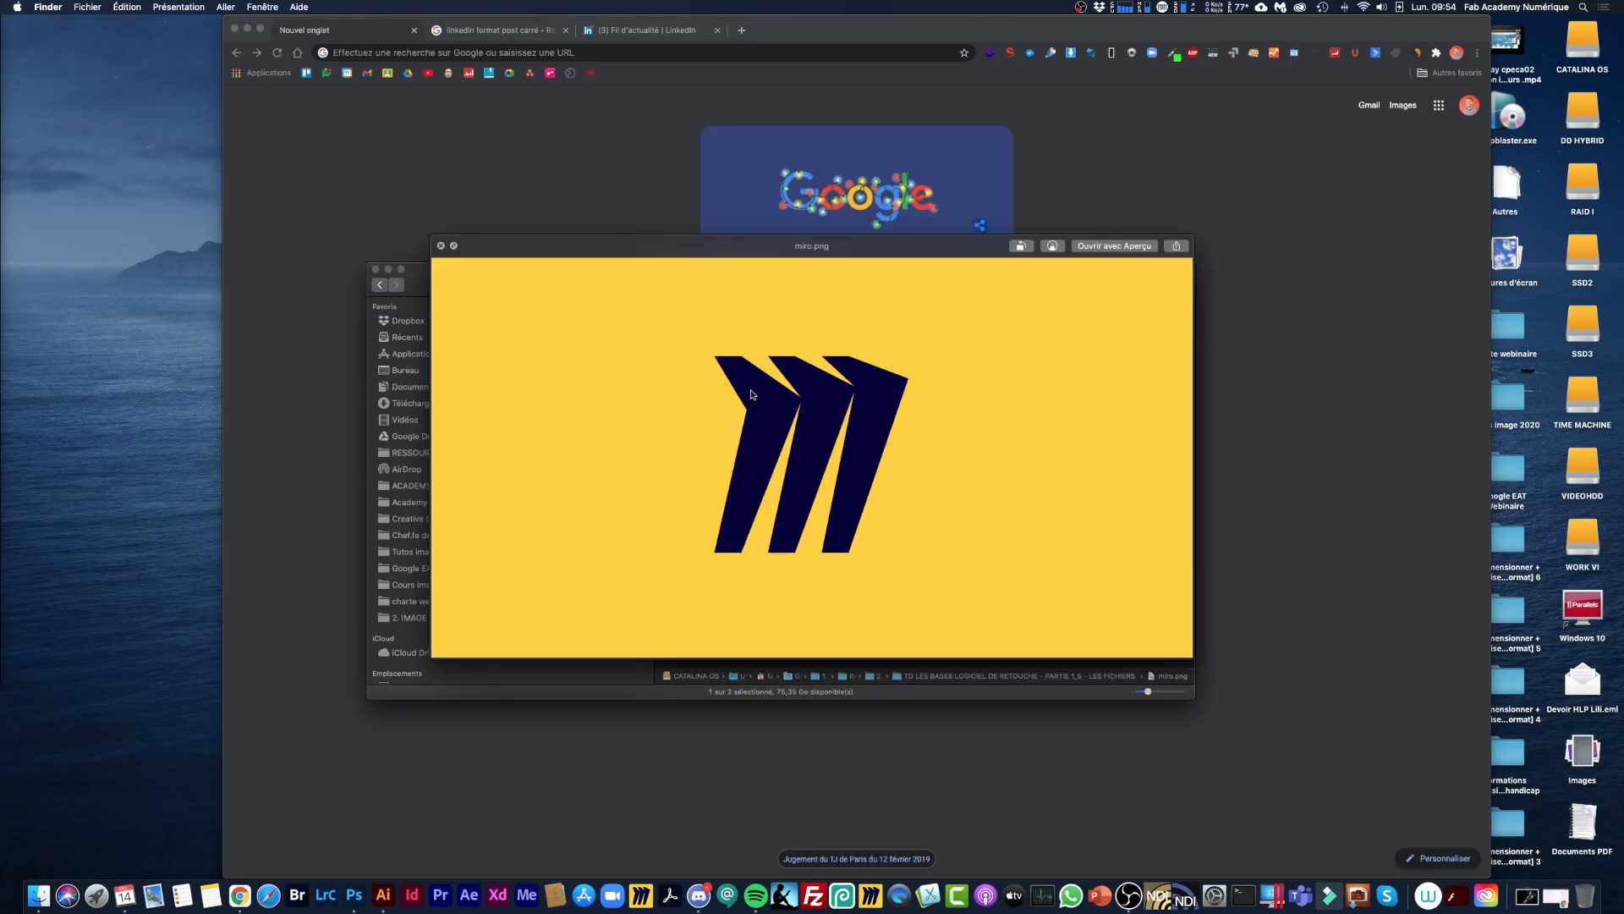
key("Left")
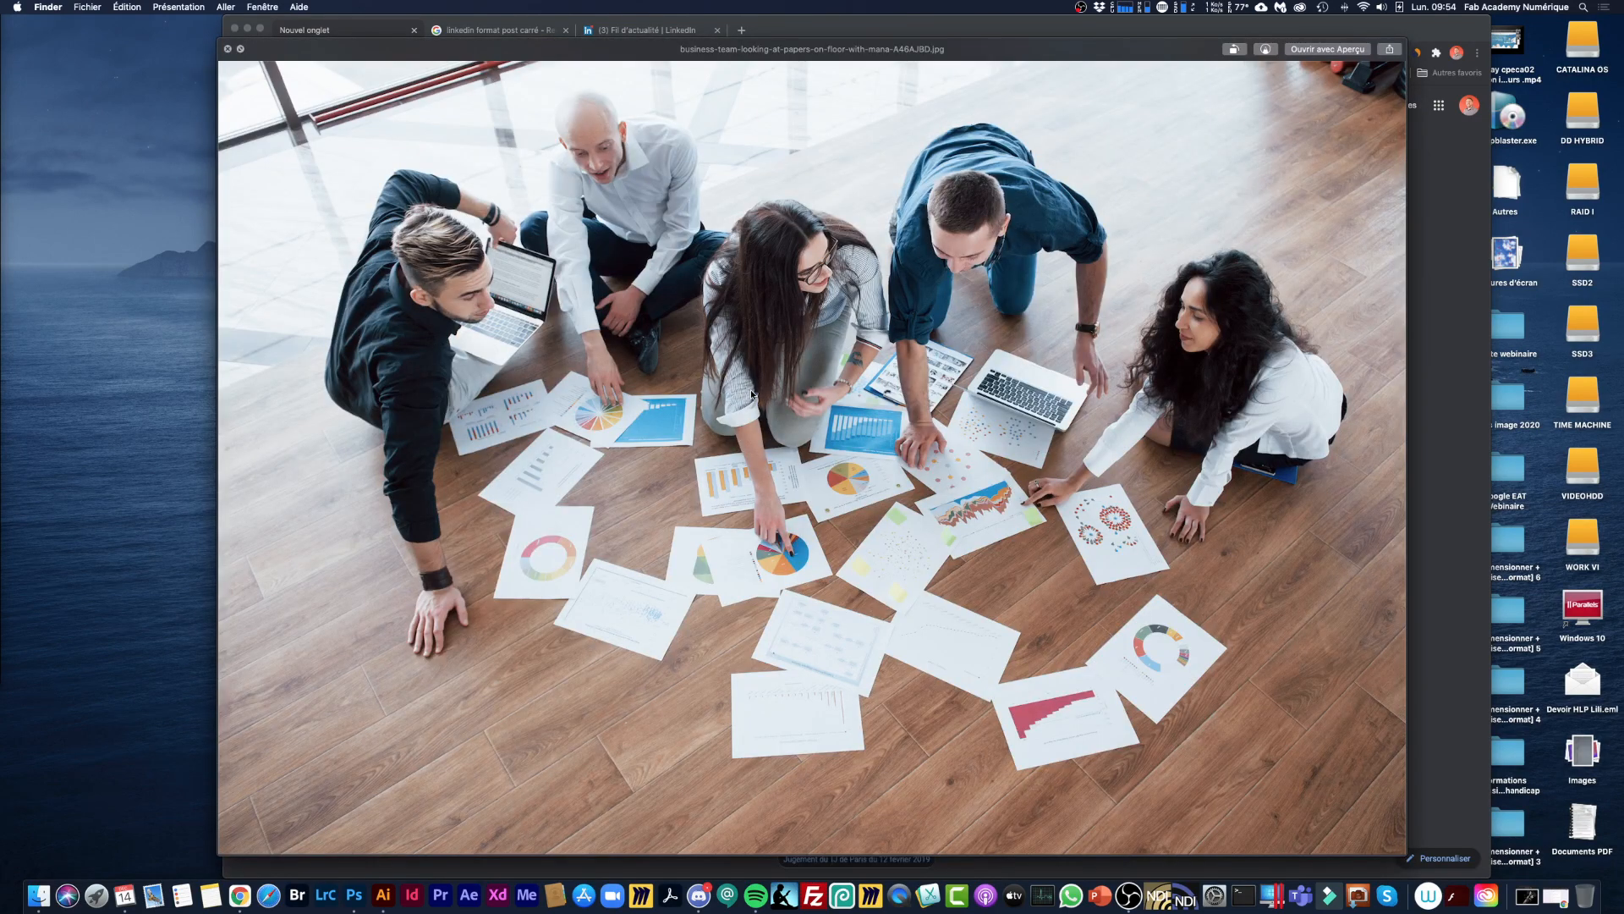
key("space")
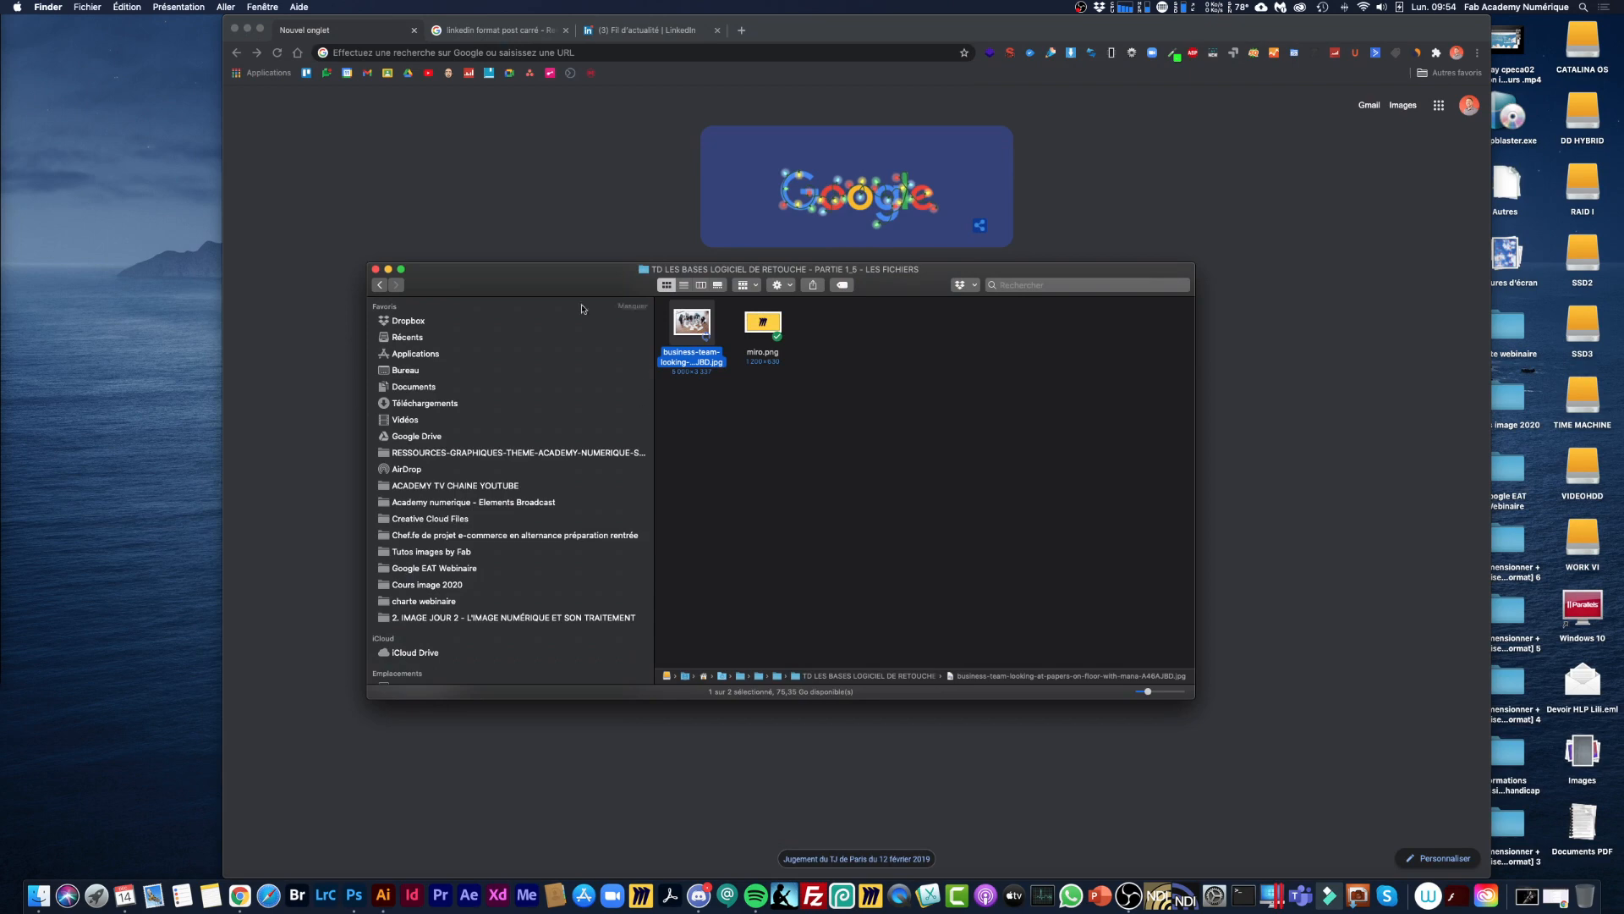
Switch to Chrome, load photopea.com in the empty tab and enlarge the browser window to fill the screen.
left_click(559, 238)
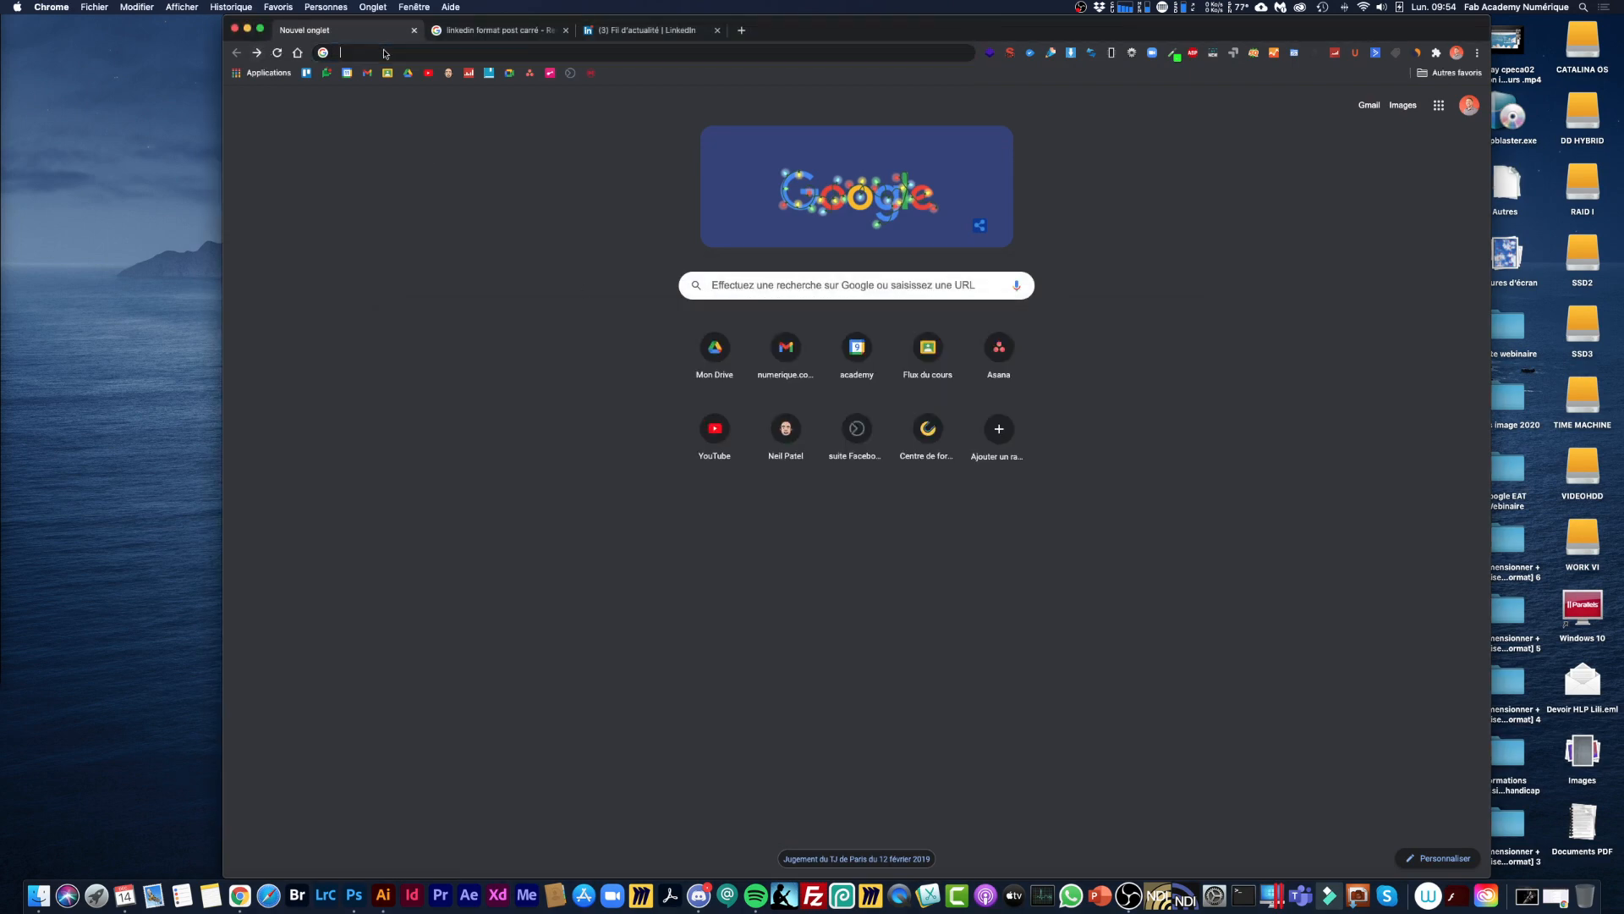
type("photopea")
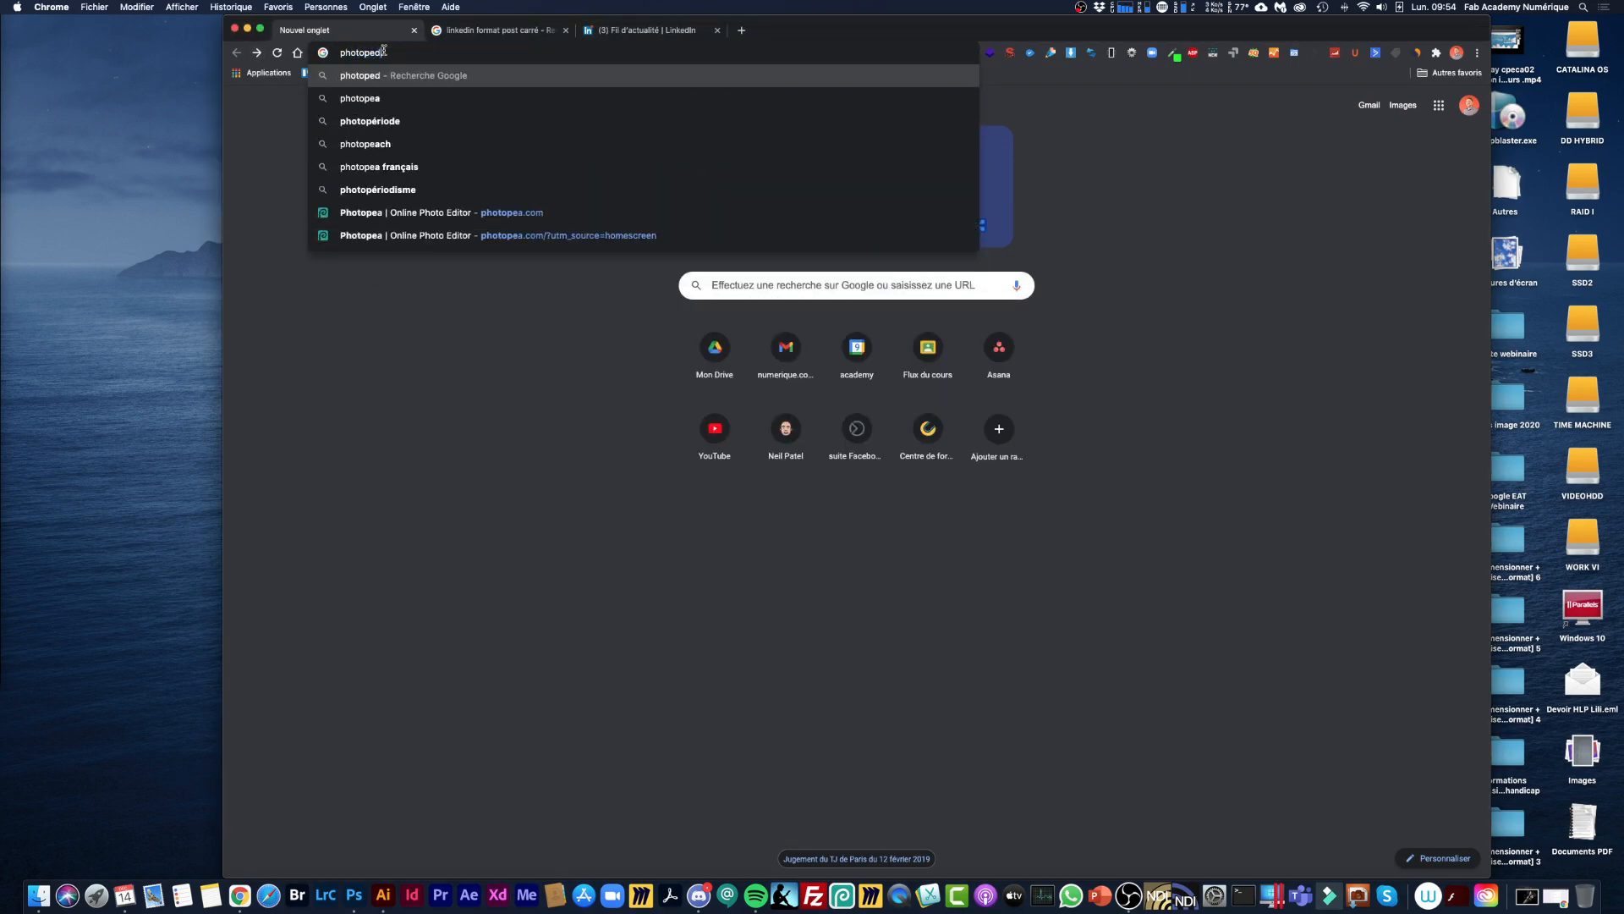
key("Return")
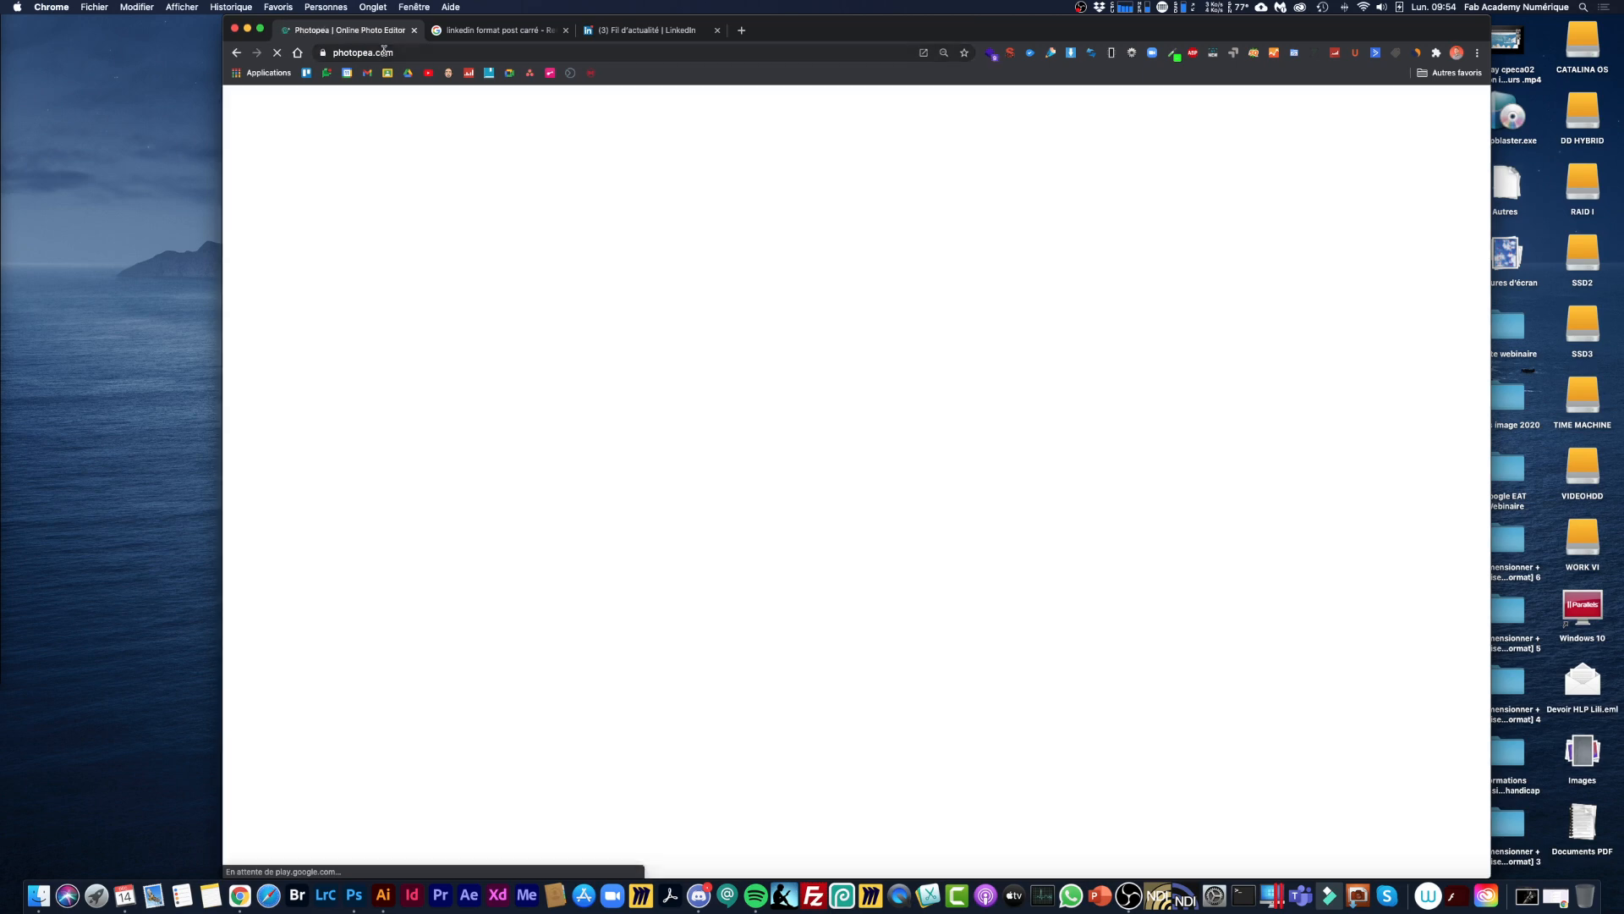
double_click(785, 23)
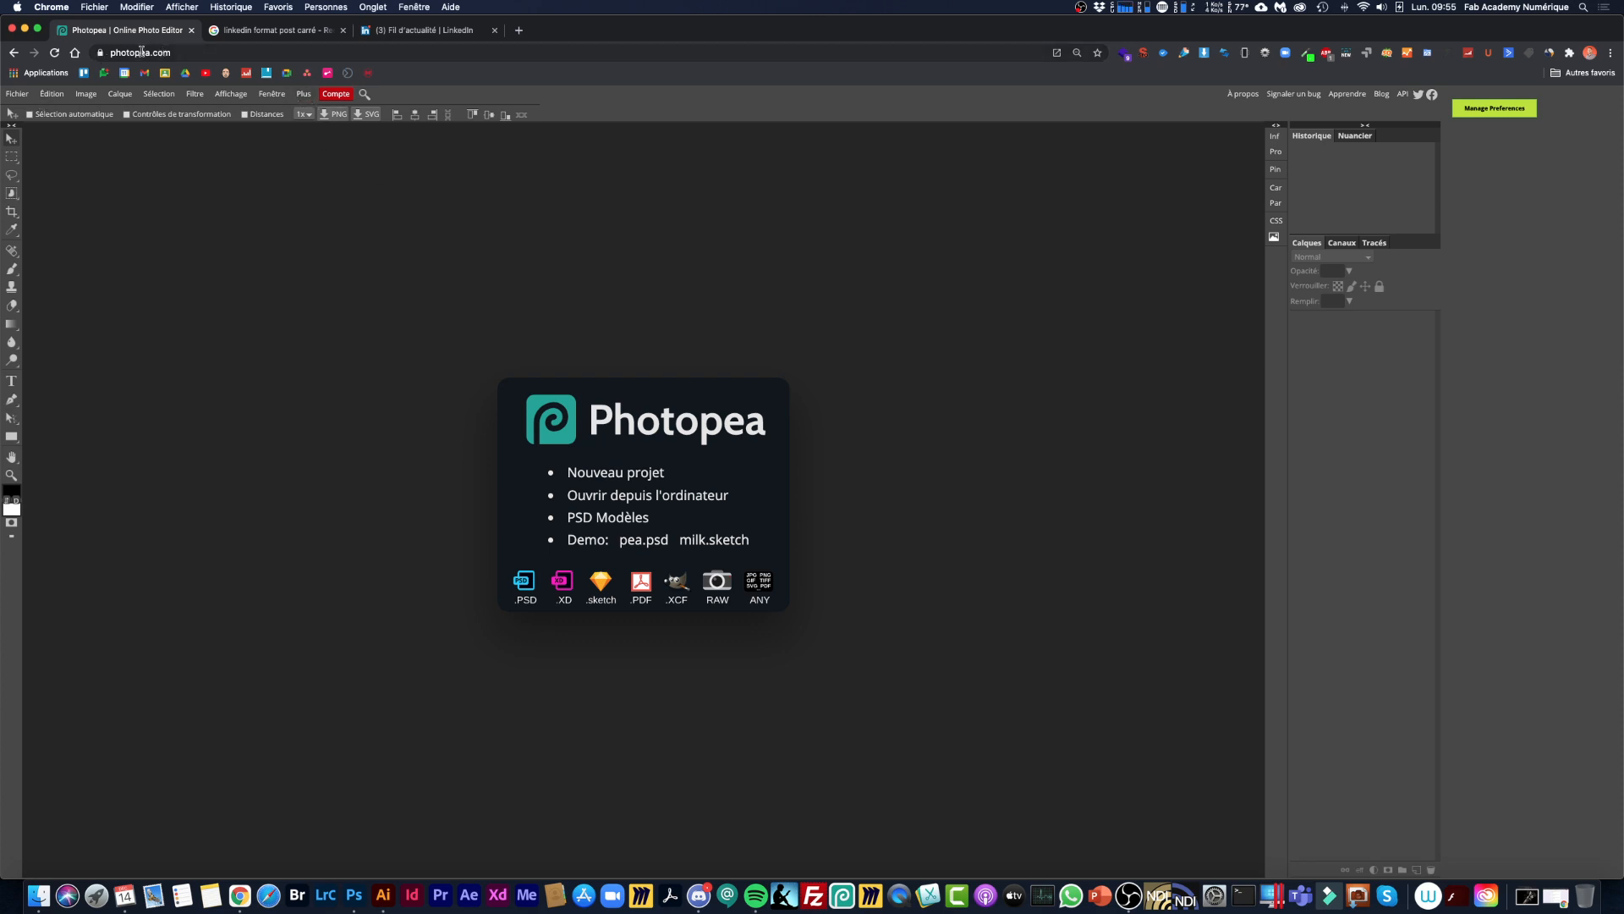
Examine Photopea's interface language choices and its additional options, including app installation, without changing any setting.
left_click(307, 95)
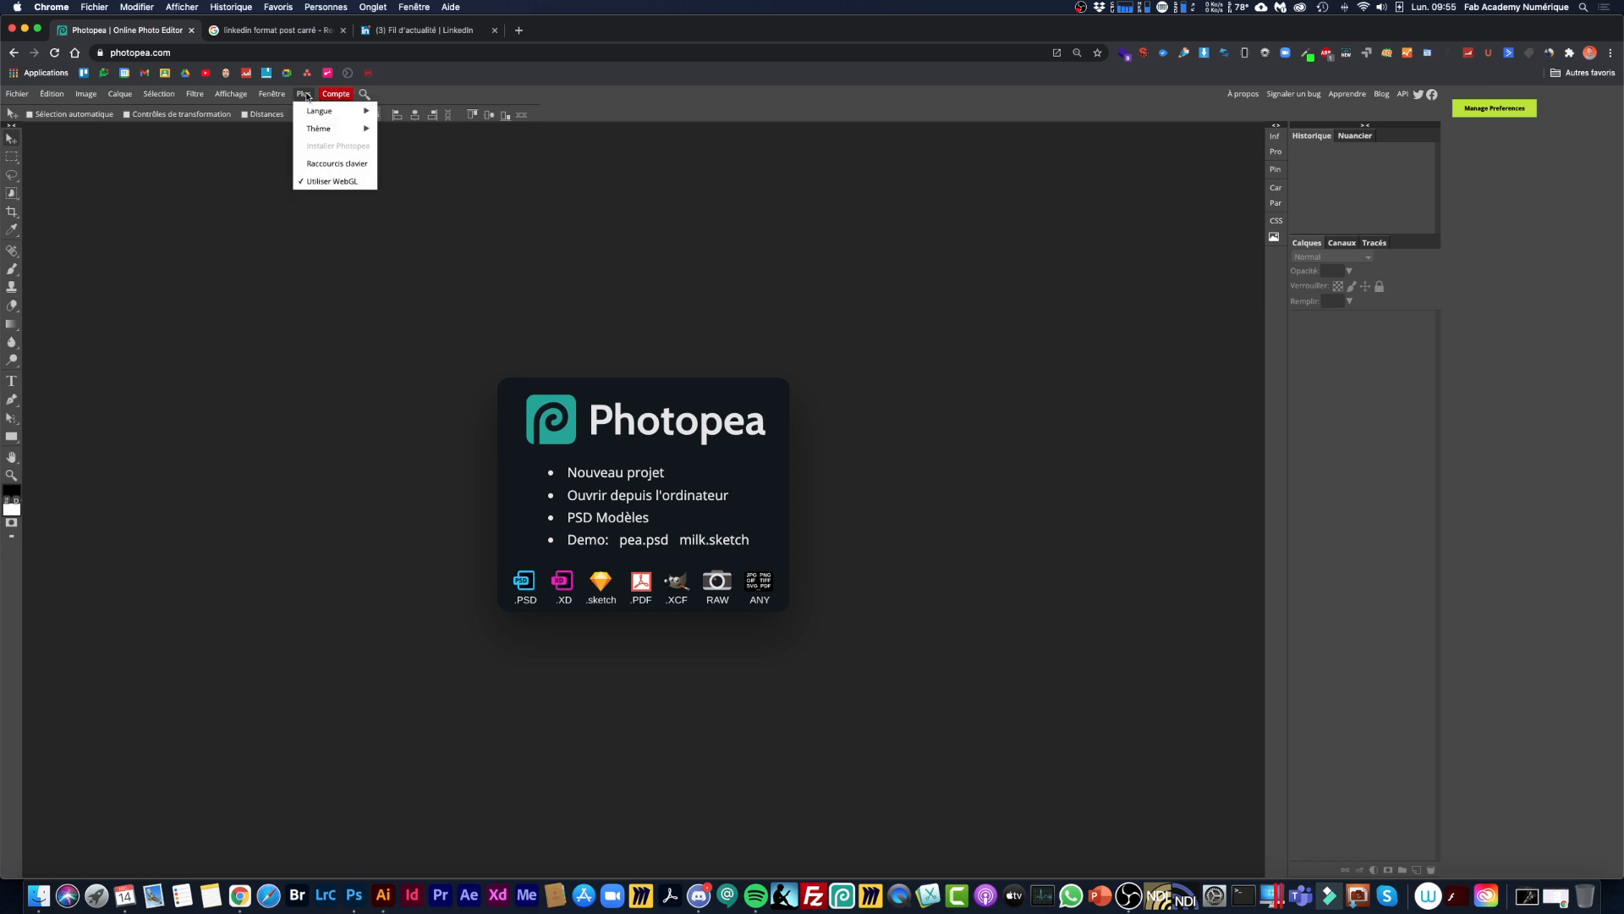
mouse_move(305, 103)
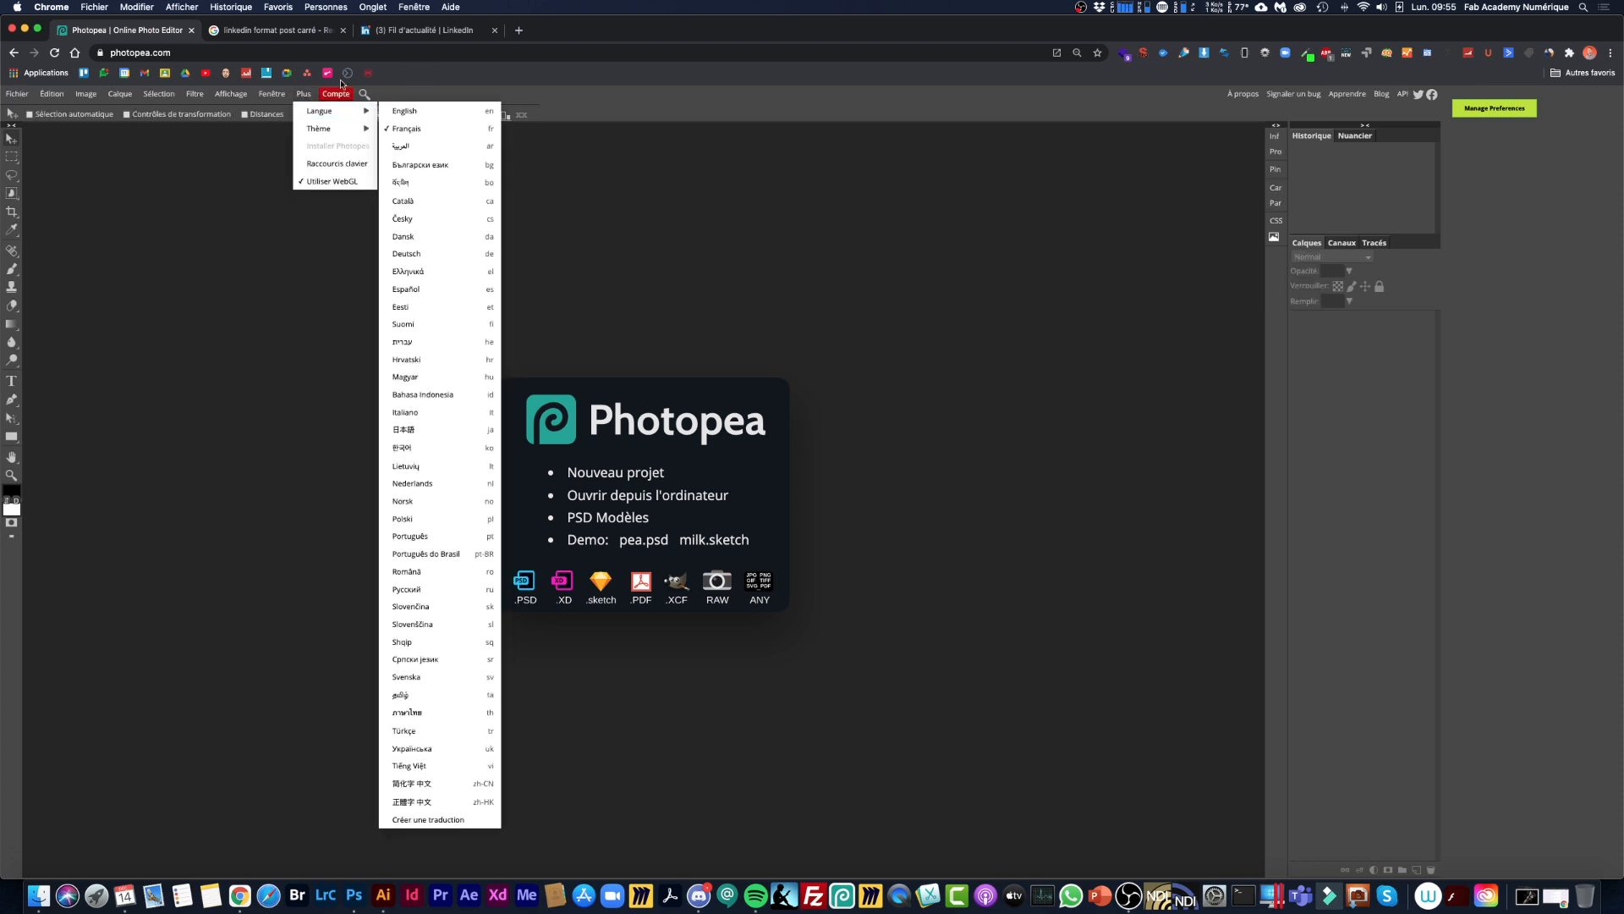
left_click(279, 159)
left_click(306, 94)
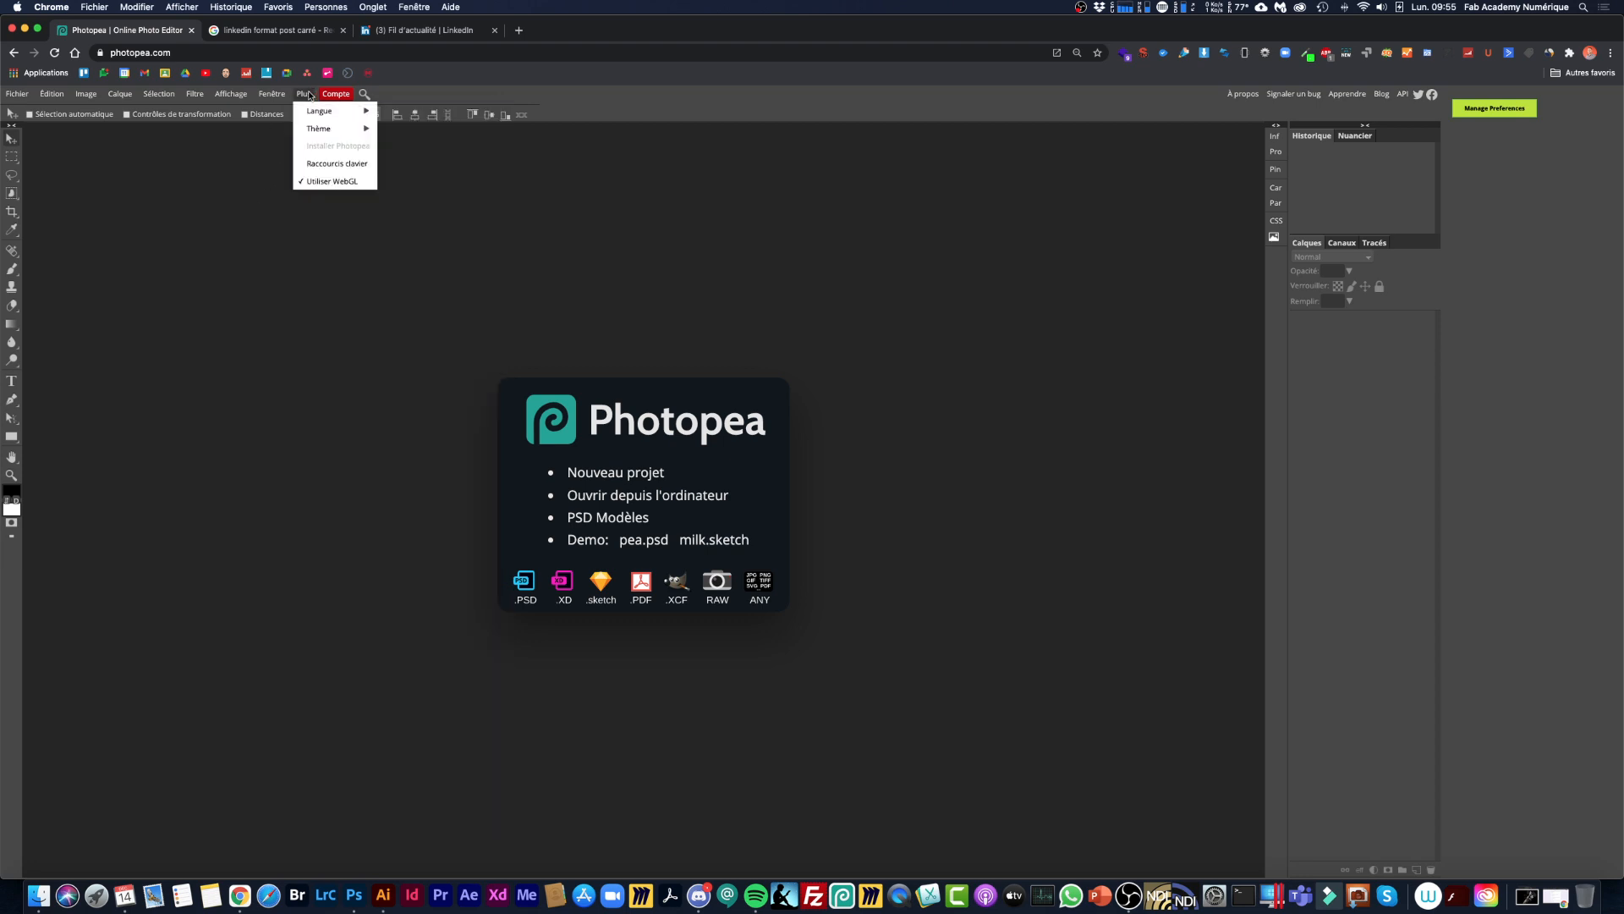
mouse_move(321, 111)
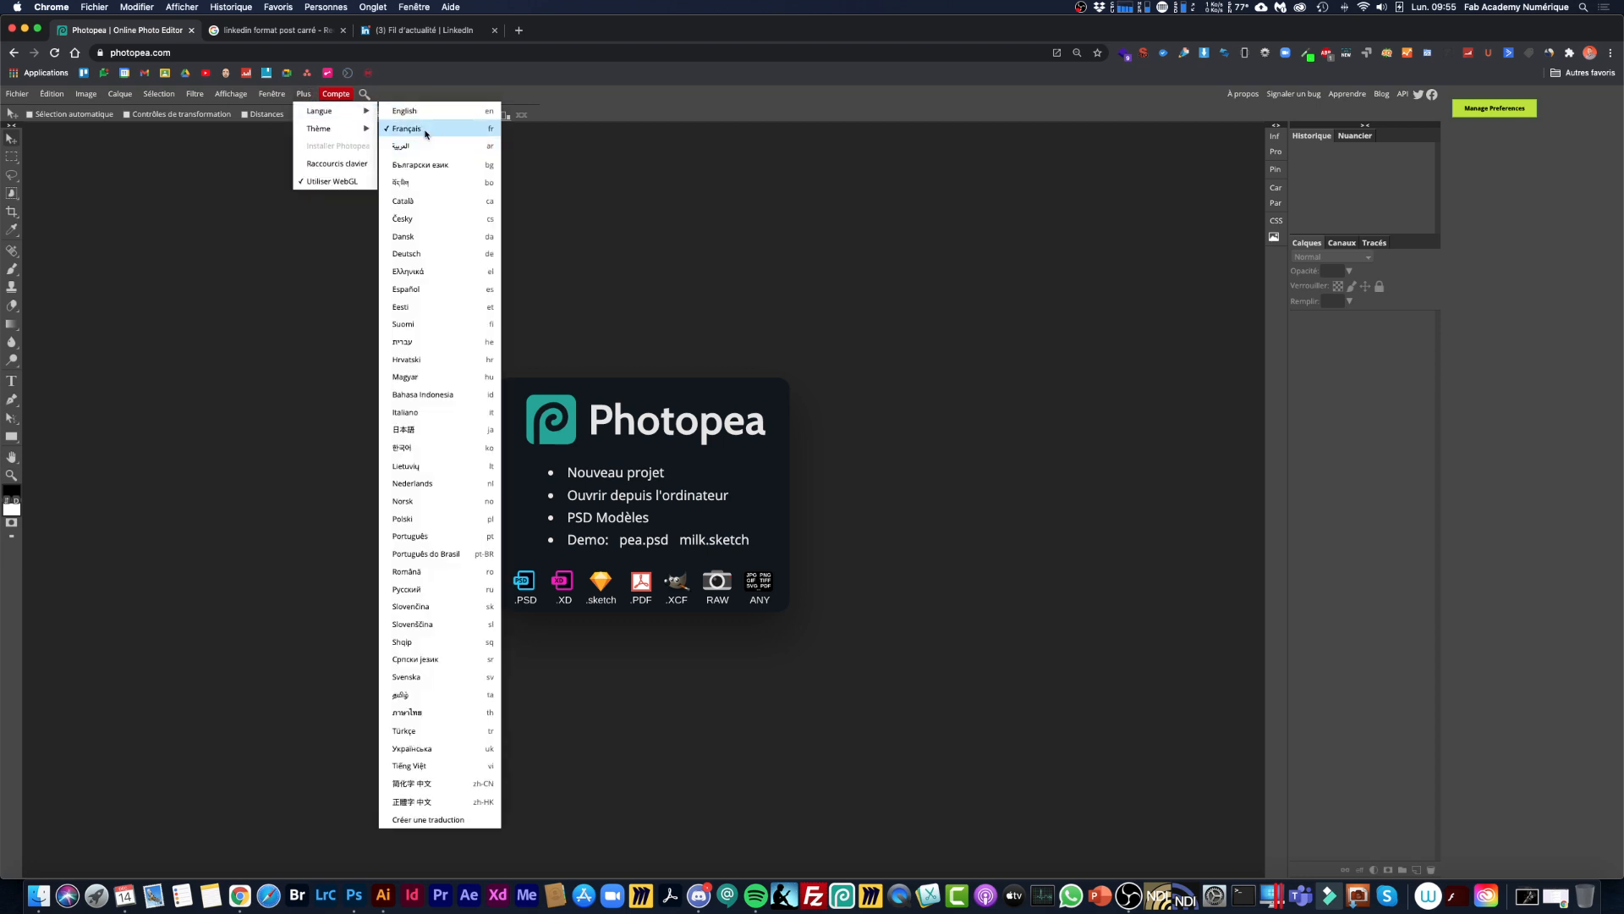
left_click(230, 247)
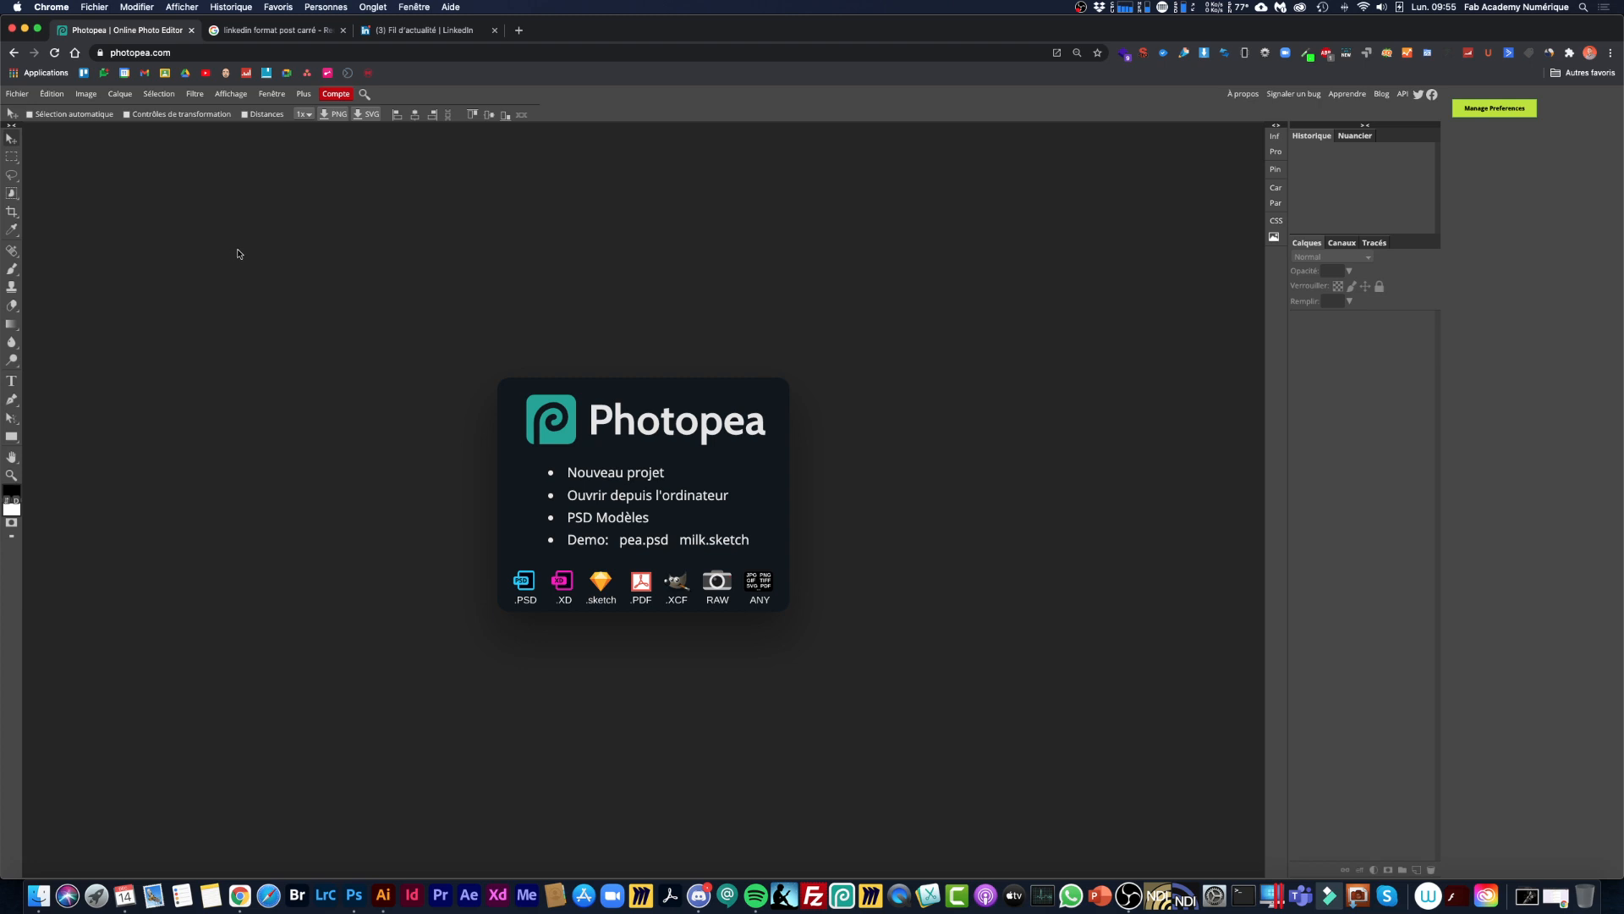
left_click(303, 94)
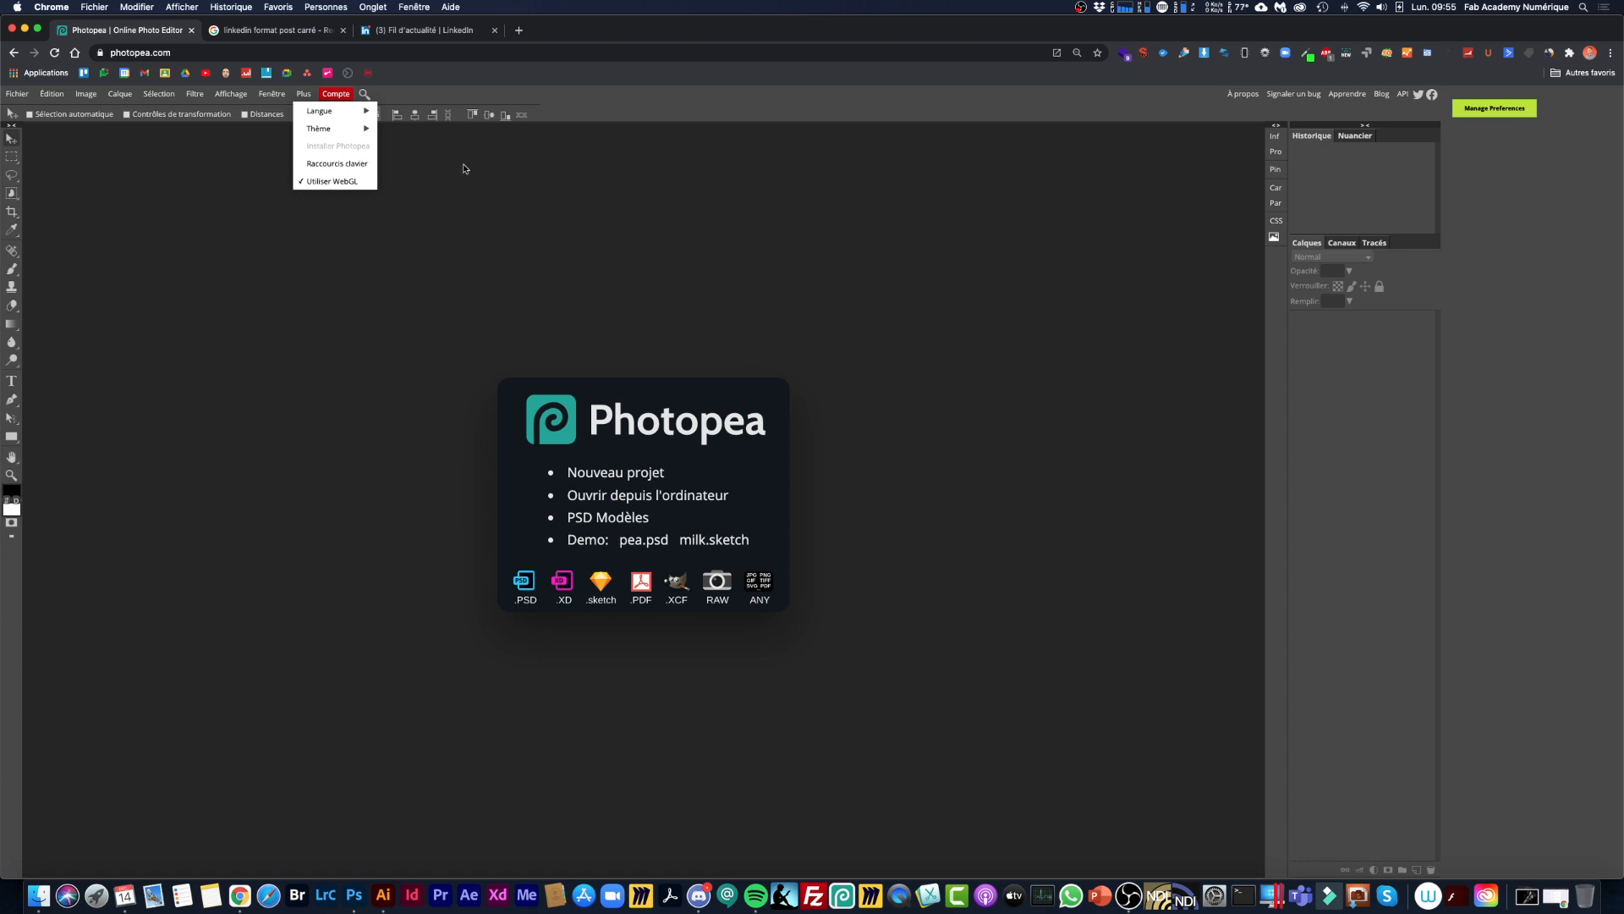
left_click(488, 177)
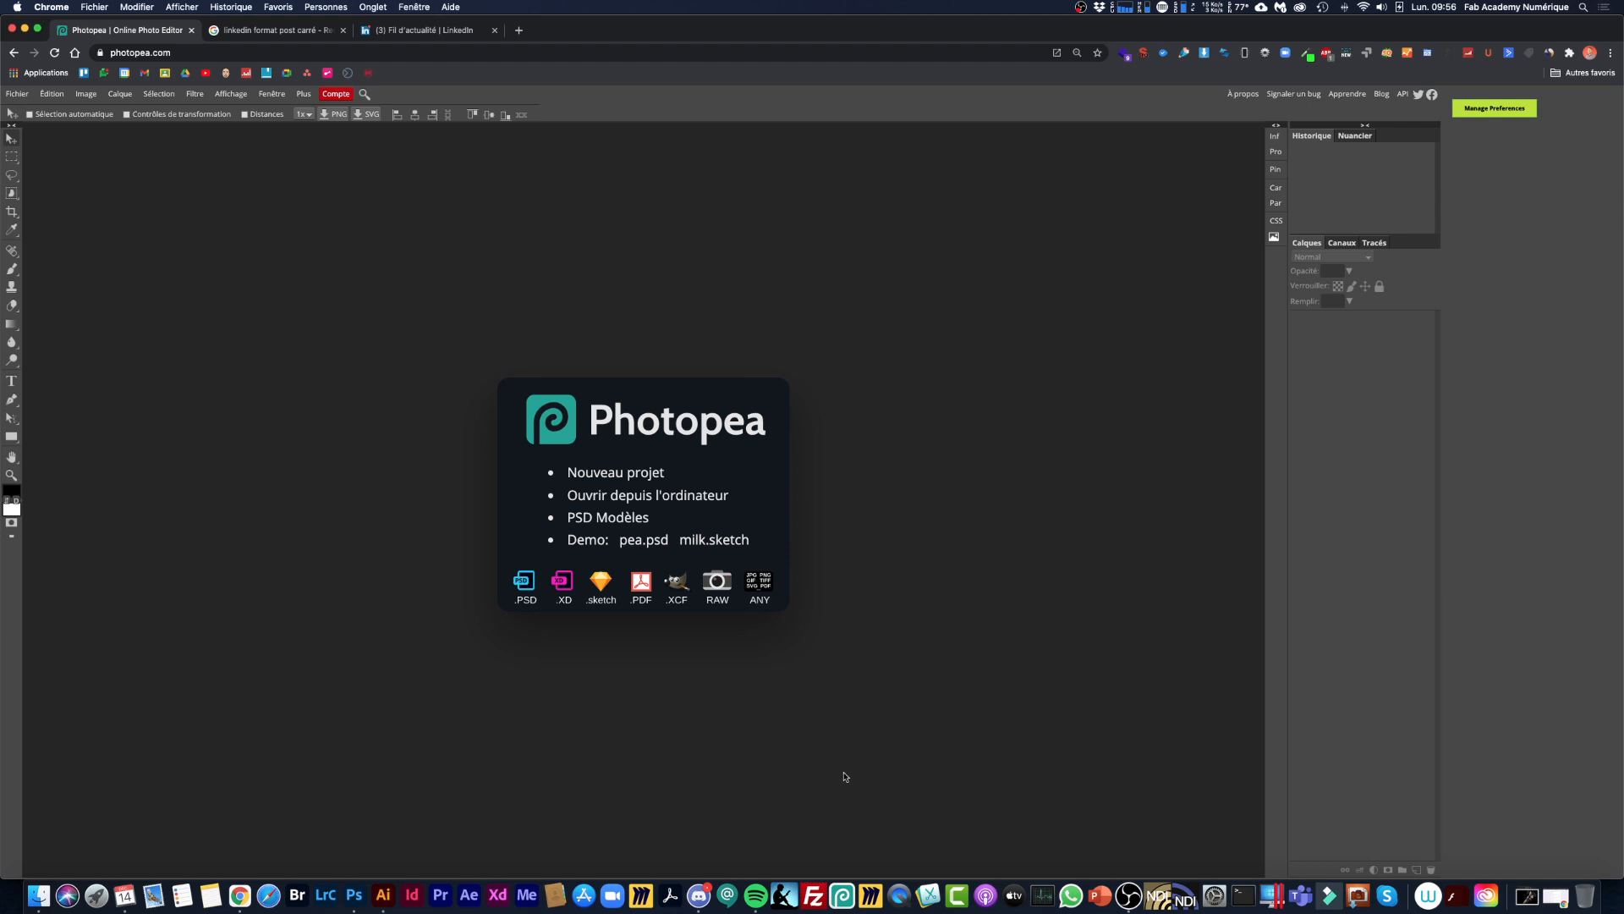
Launch the installed Photopea app, close the Photopea tab in Chrome, and enlarge the app window to fill the screen.
left_click(843, 902)
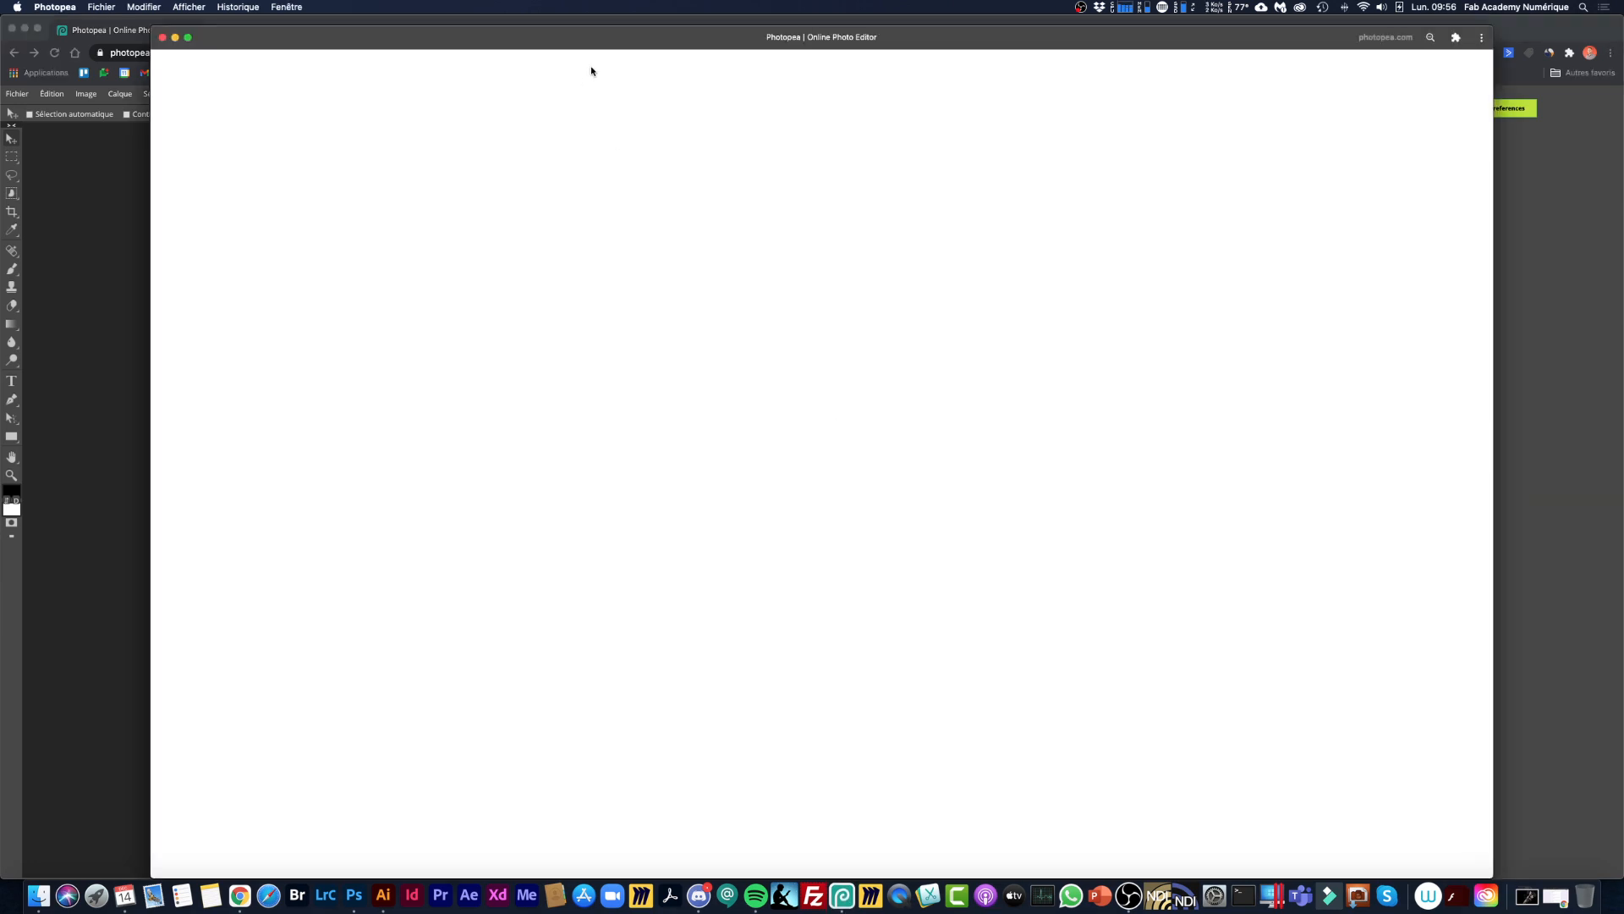
left_click_drag(598, 42, 585, 41)
left_click(119, 32)
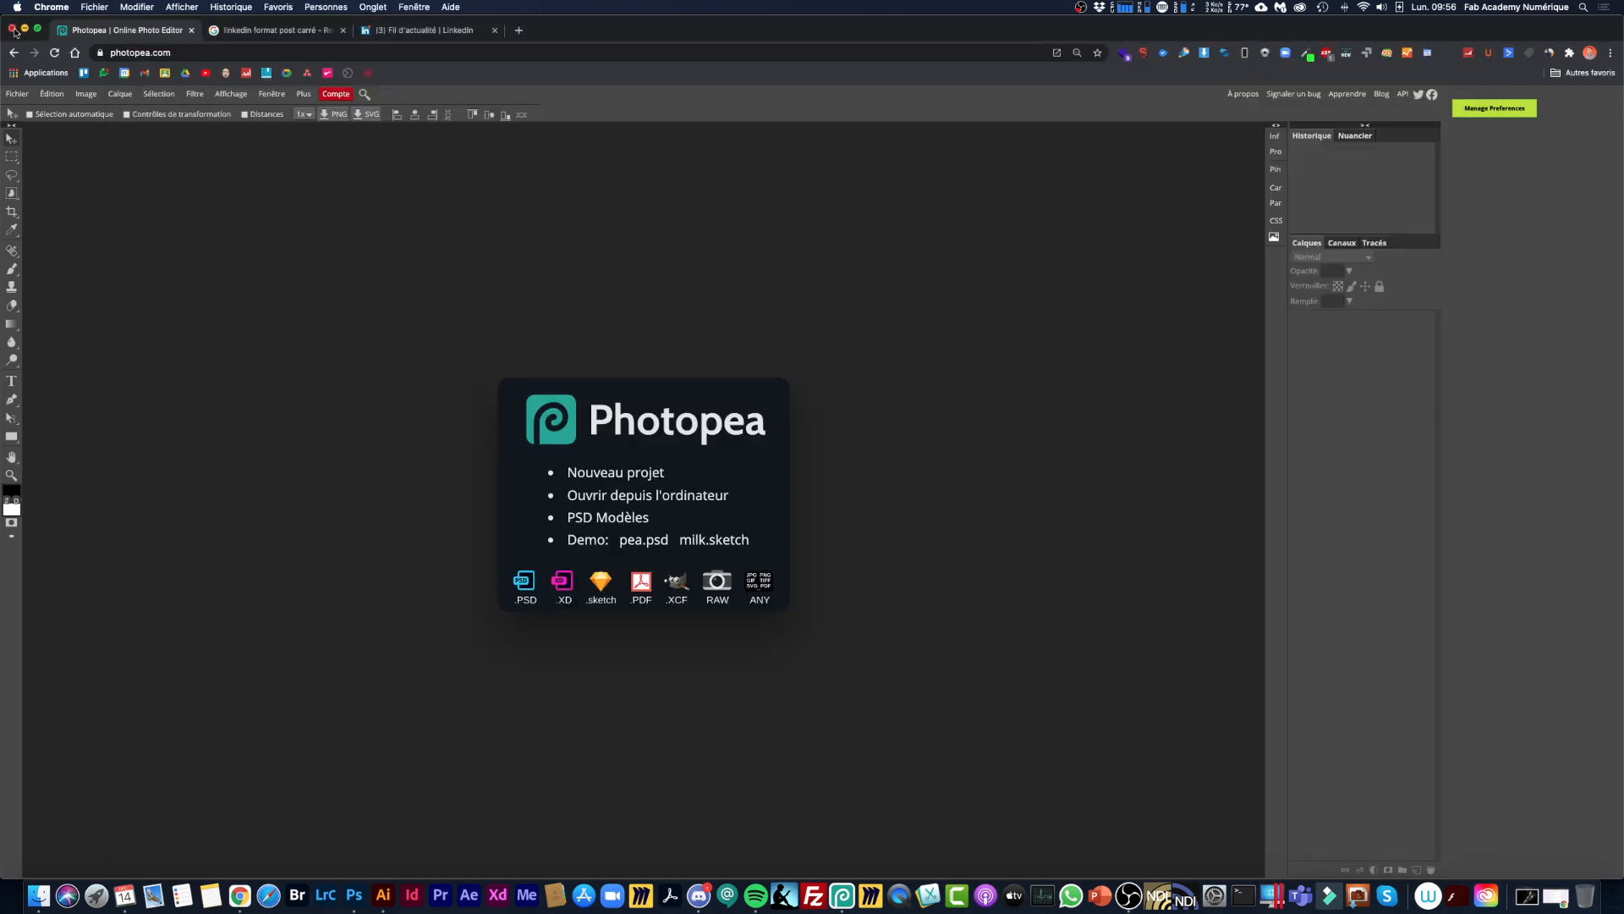
left_click(192, 31)
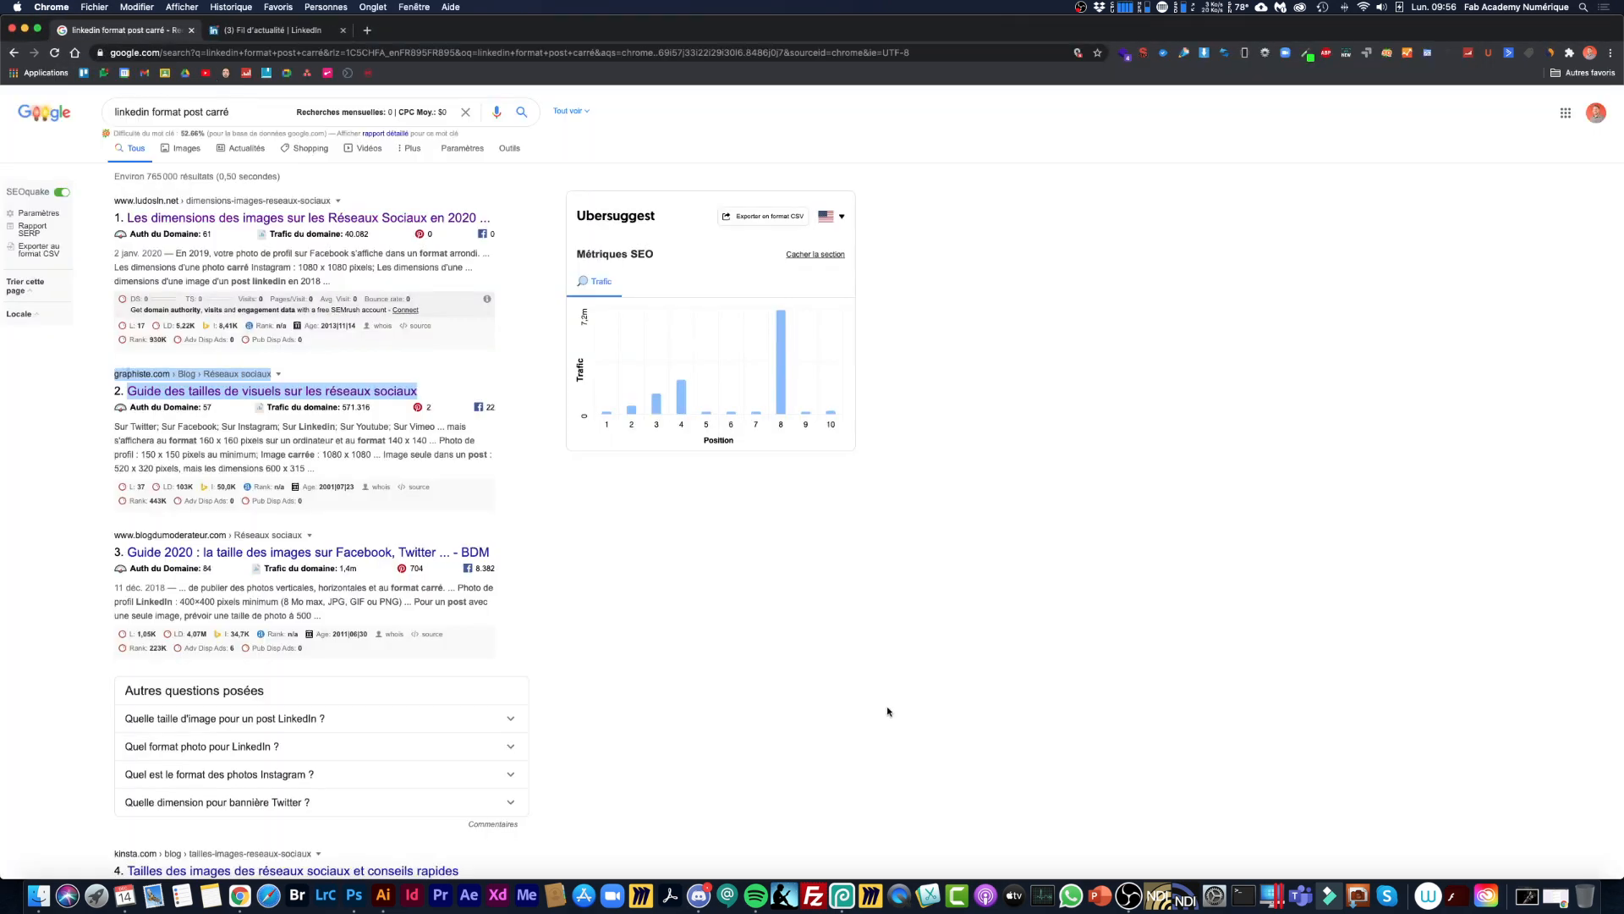
left_click(844, 897)
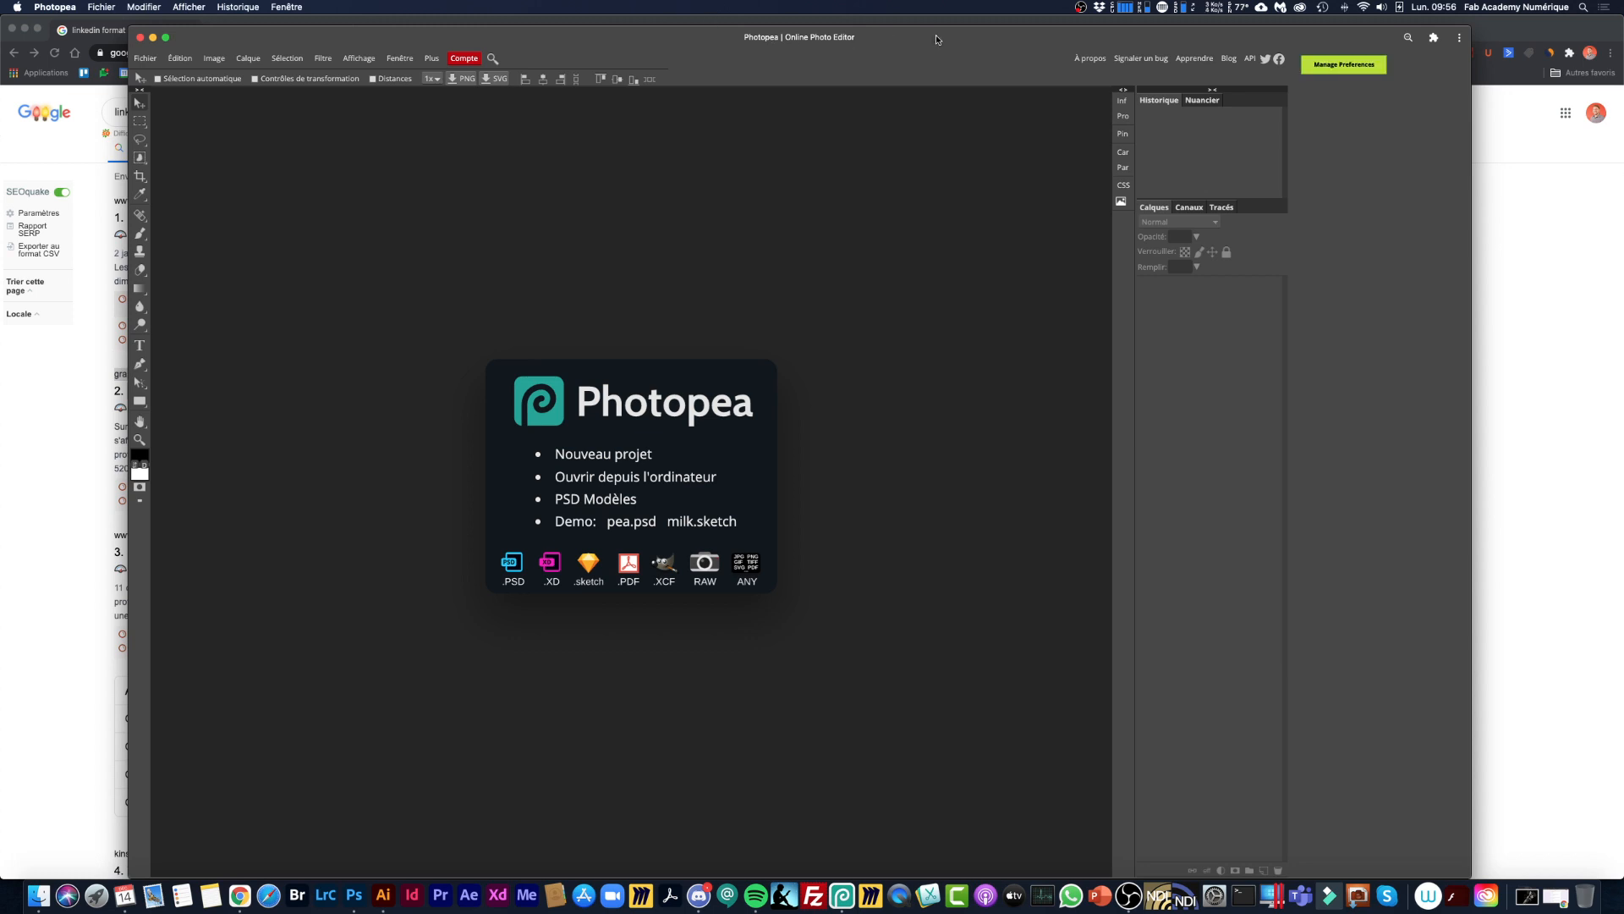
double_click(936, 38)
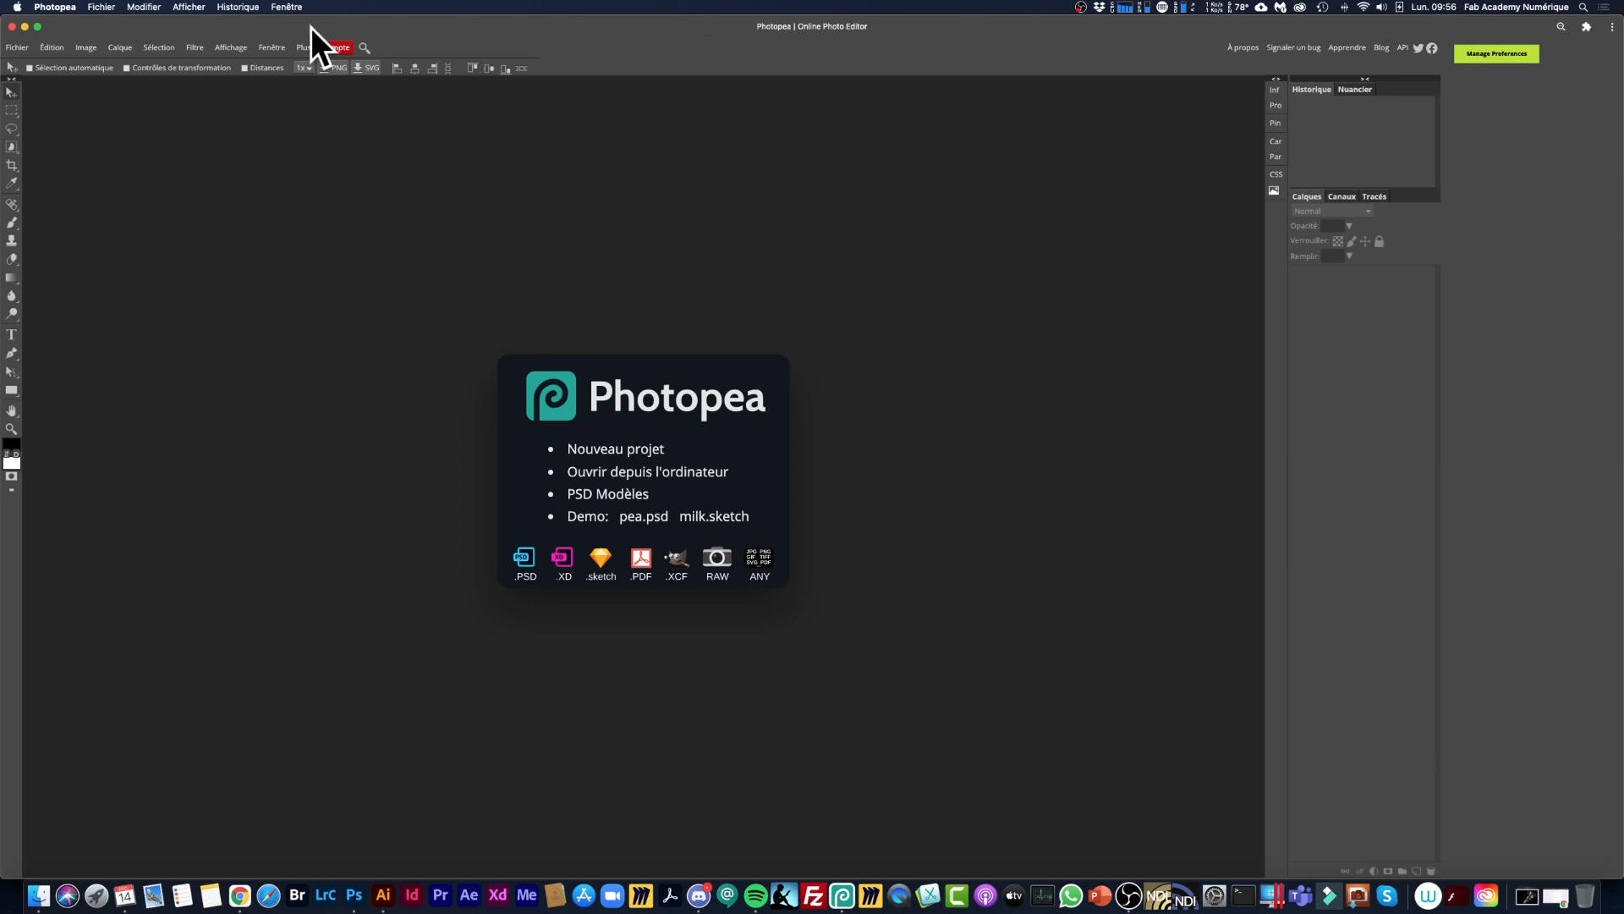
left_click(16, 50)
left_click(16, 49)
left_click(304, 48)
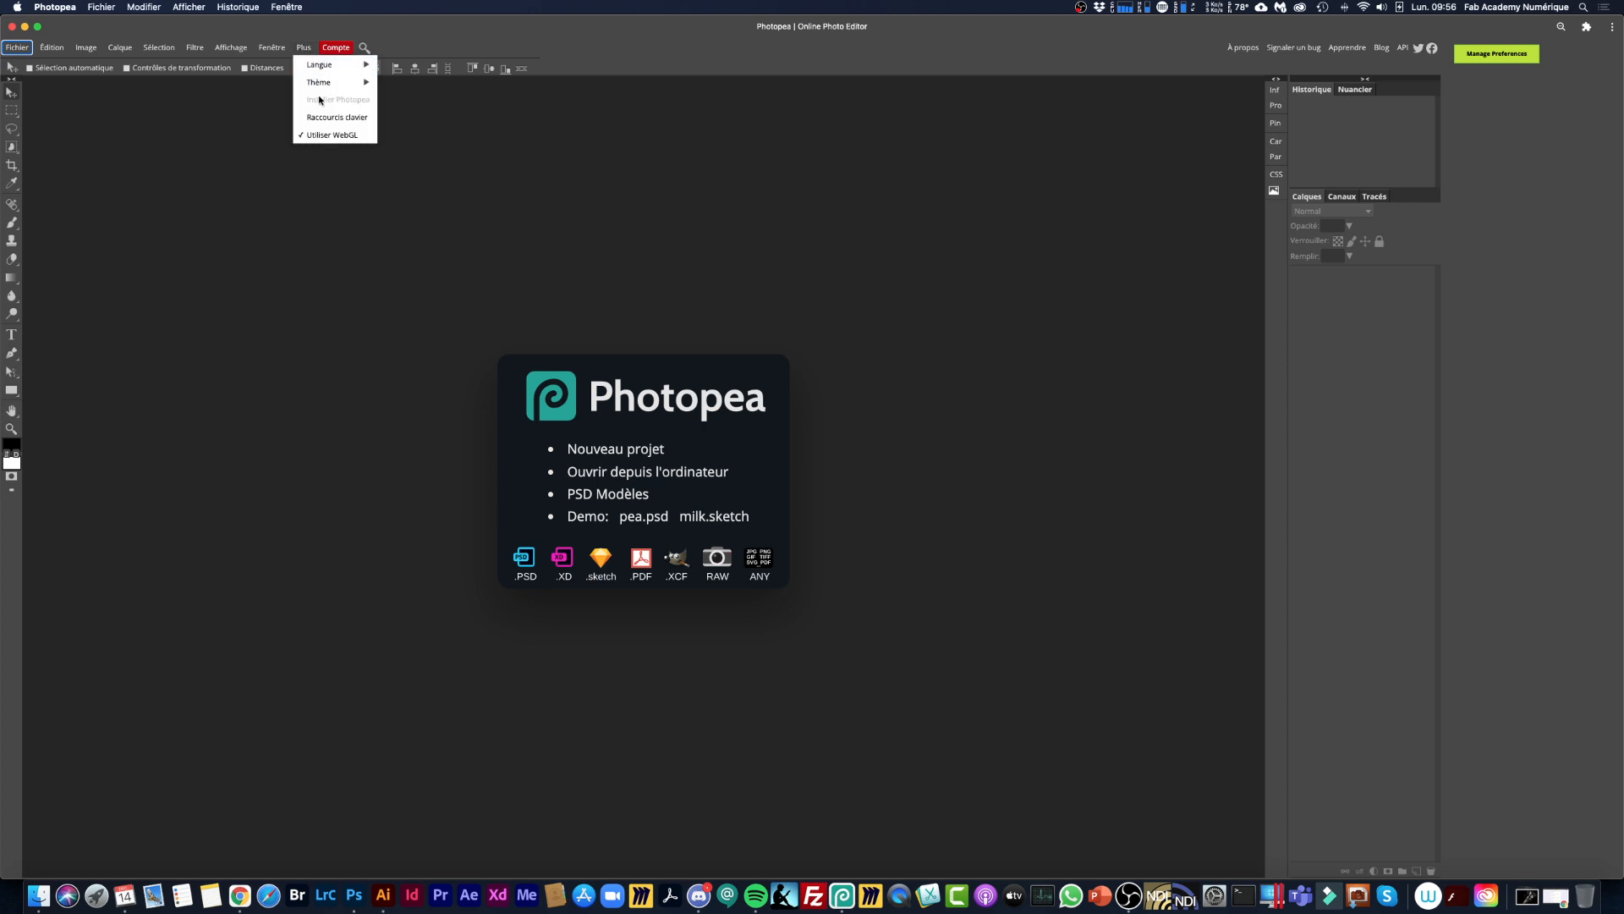
left_click(231, 154)
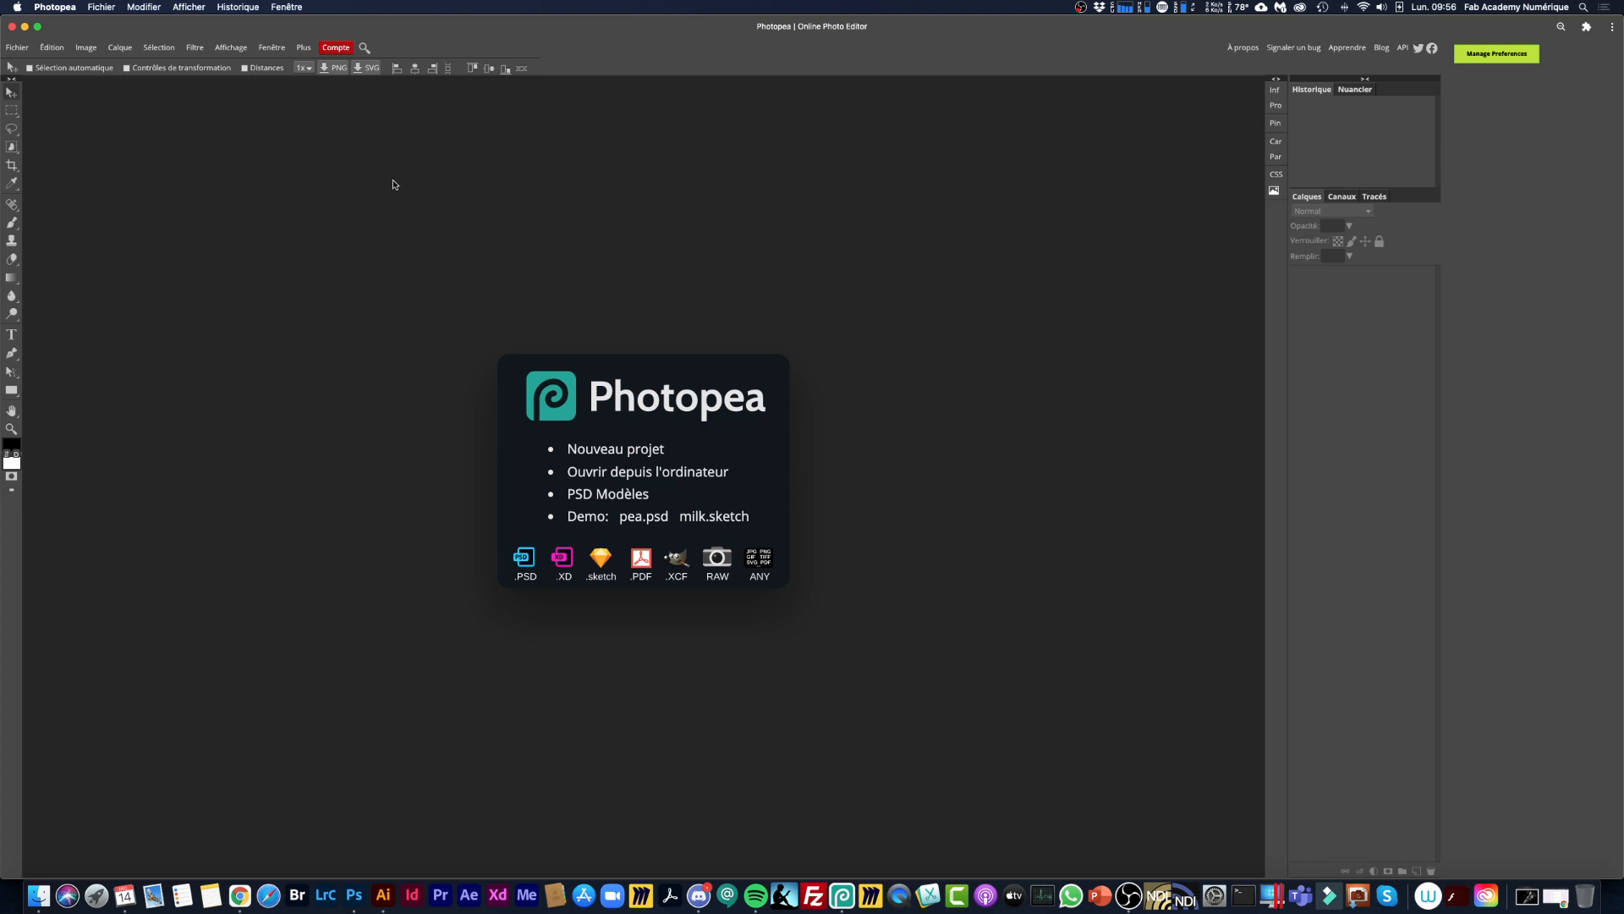
Switch to Finder, reposition the exercise files window over Photopea and preview the business-team photo.
left_click(40, 902)
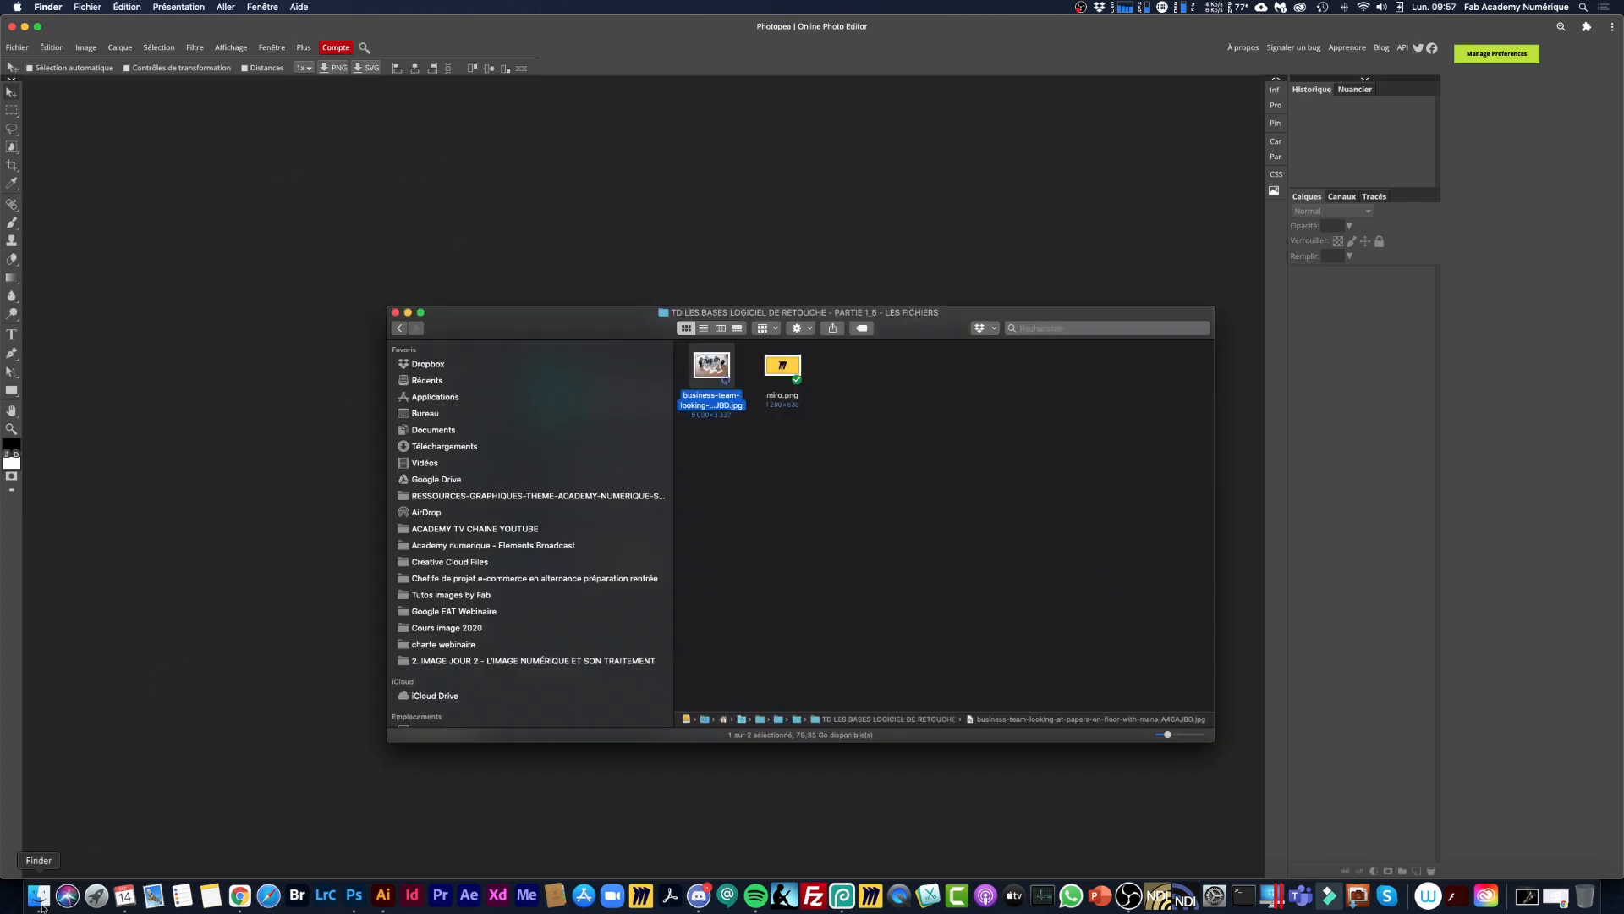
left_click_drag(586, 317, 620, 270)
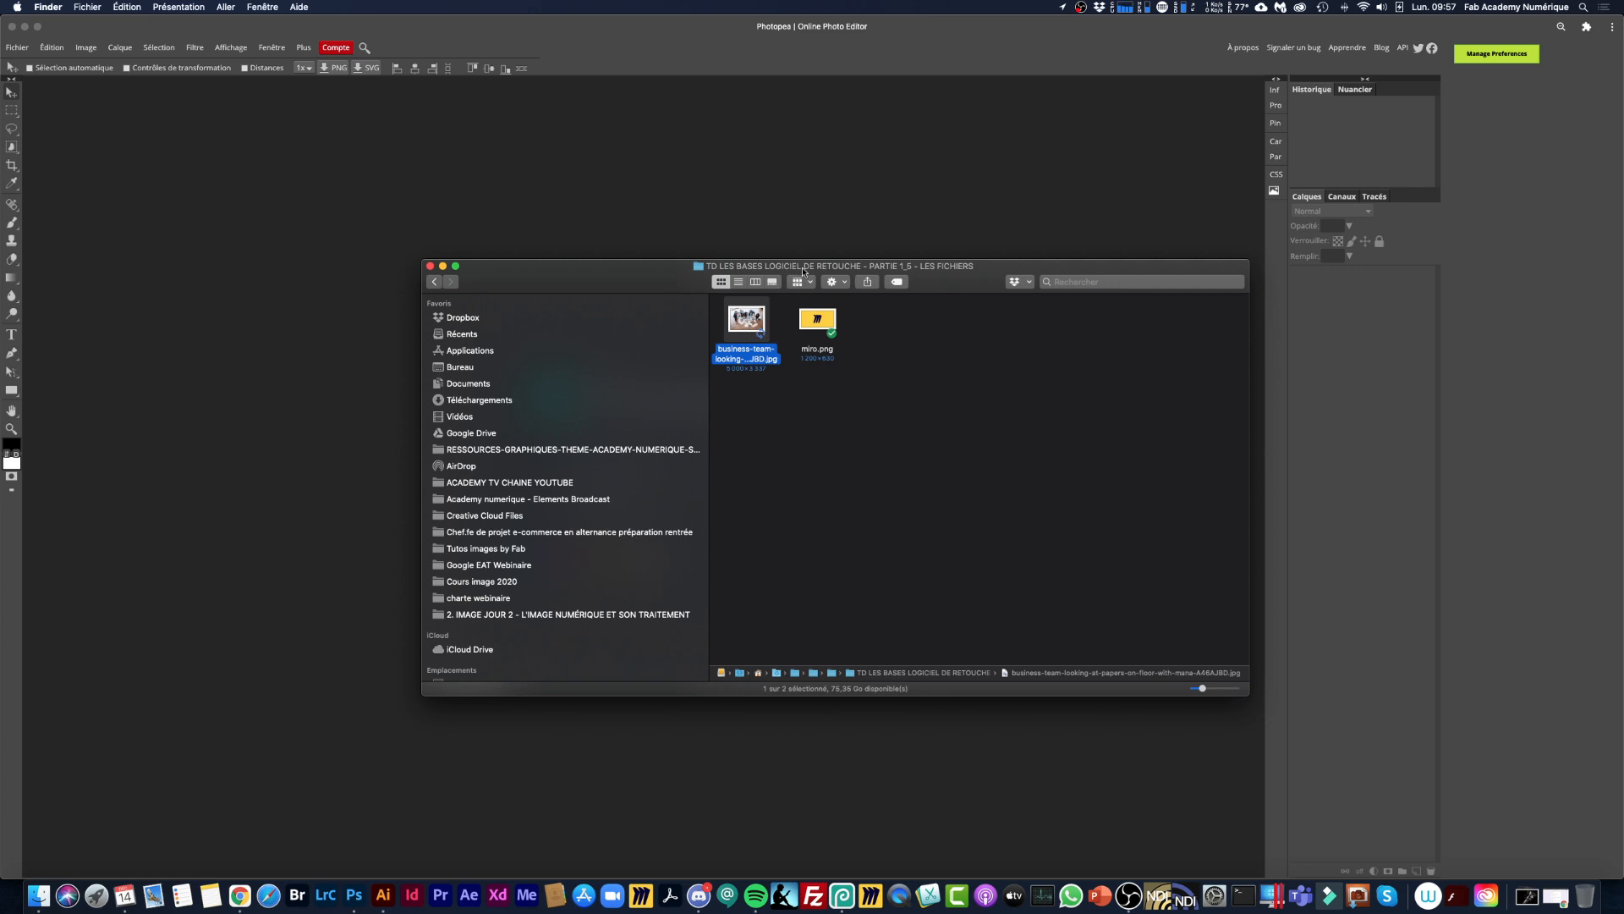
left_click_drag(803, 272, 737, 238)
key("space")
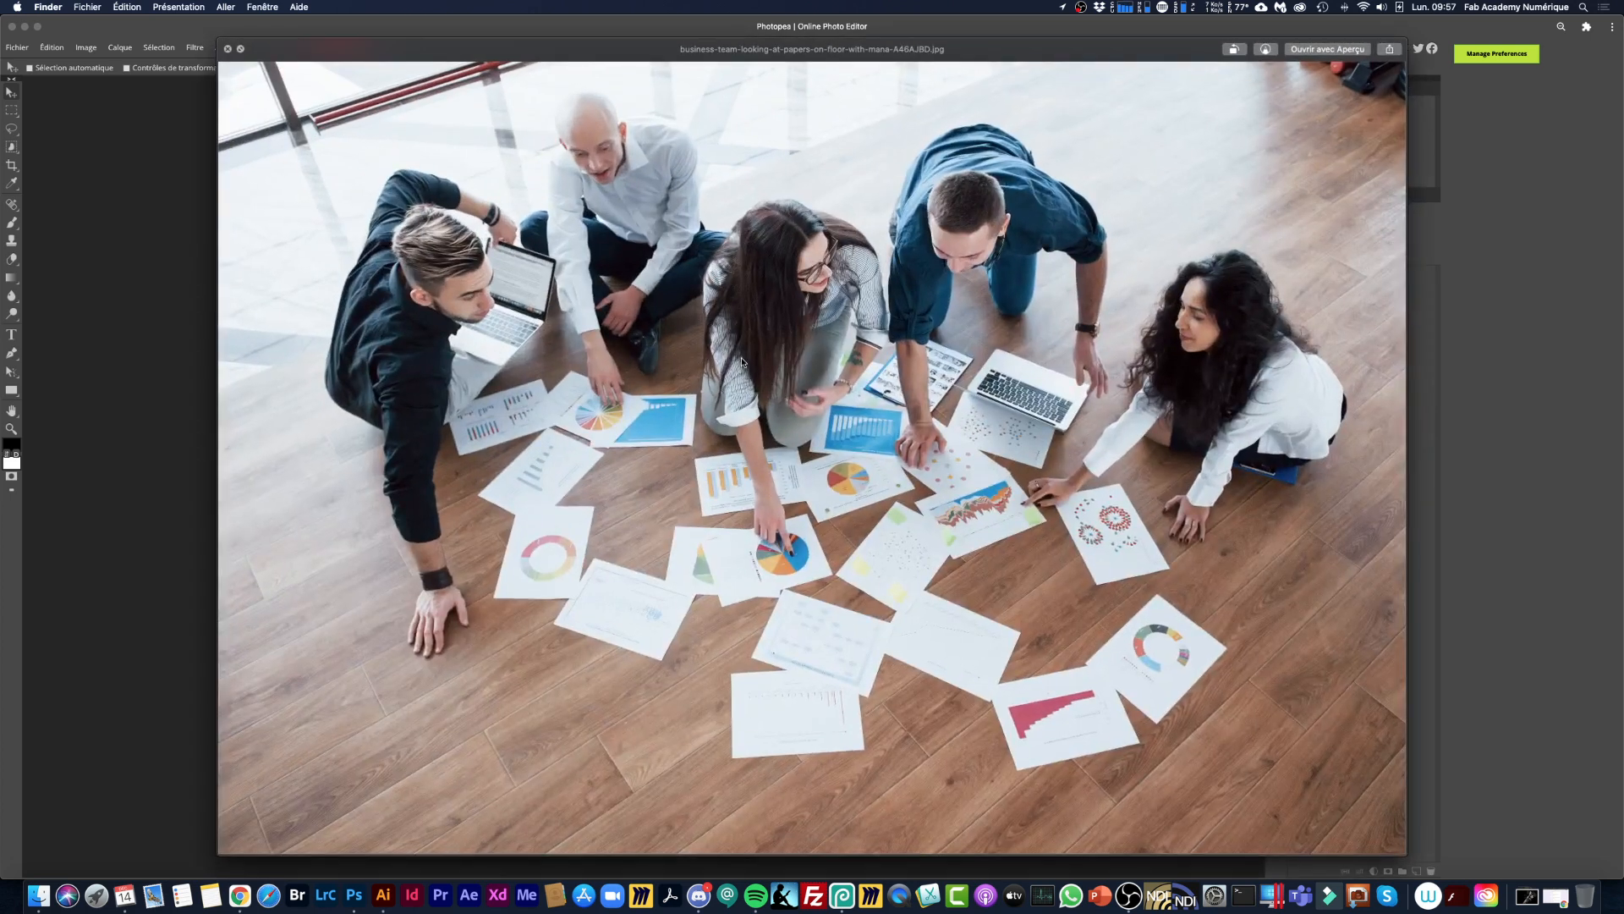
key("space")
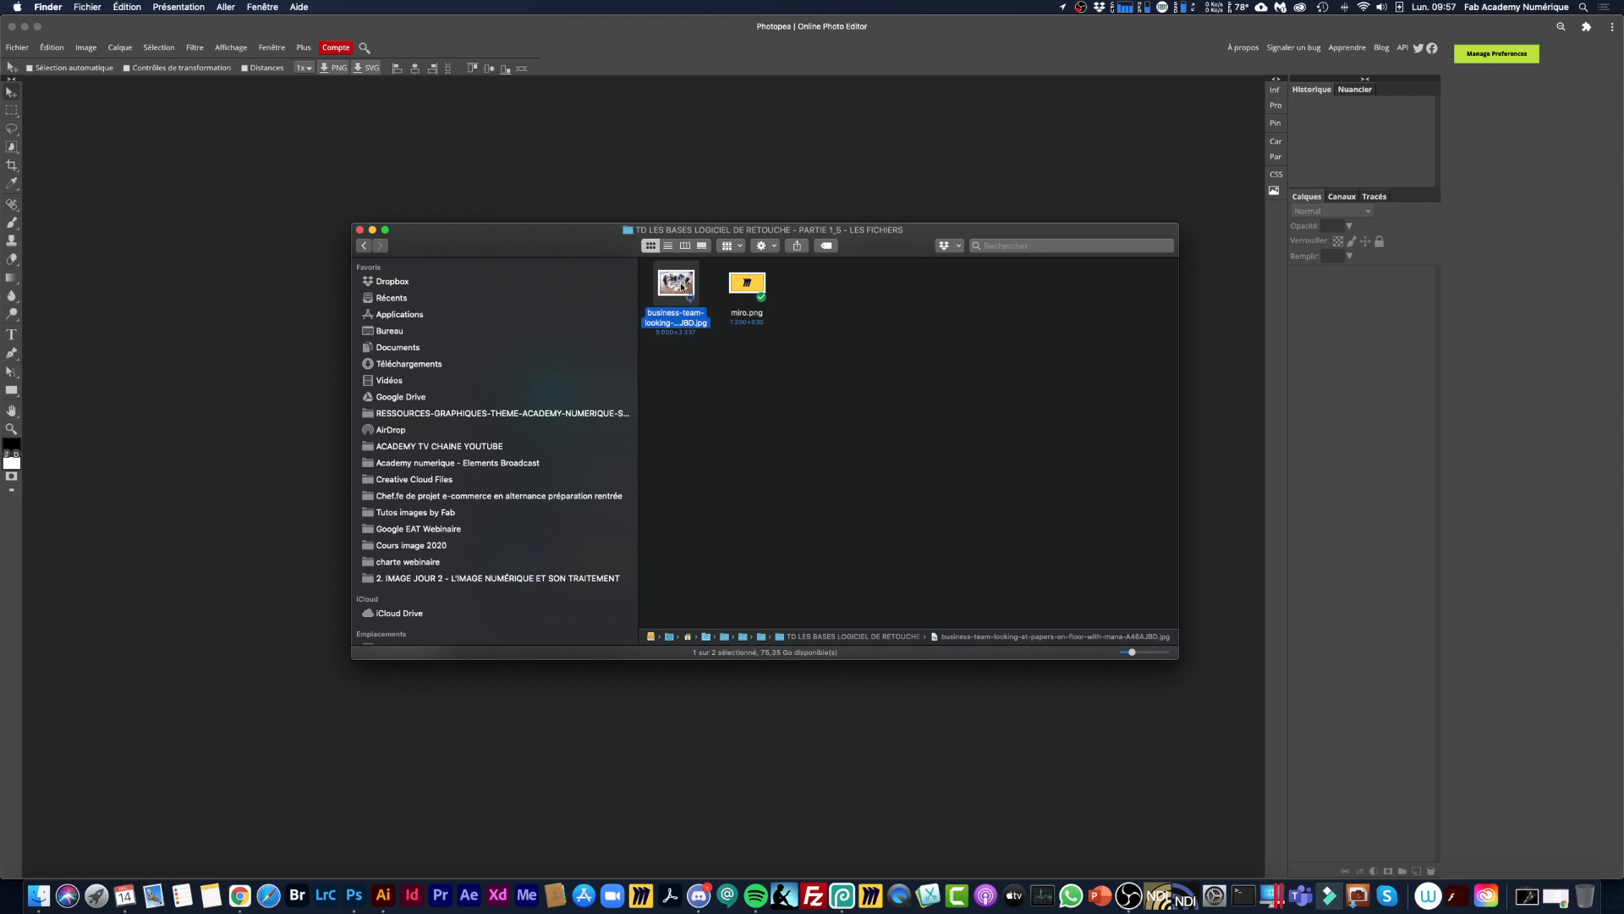
Display the exercise files as a detailed list, check the business-team photo's file size and preview the photo again.
left_click(668, 246)
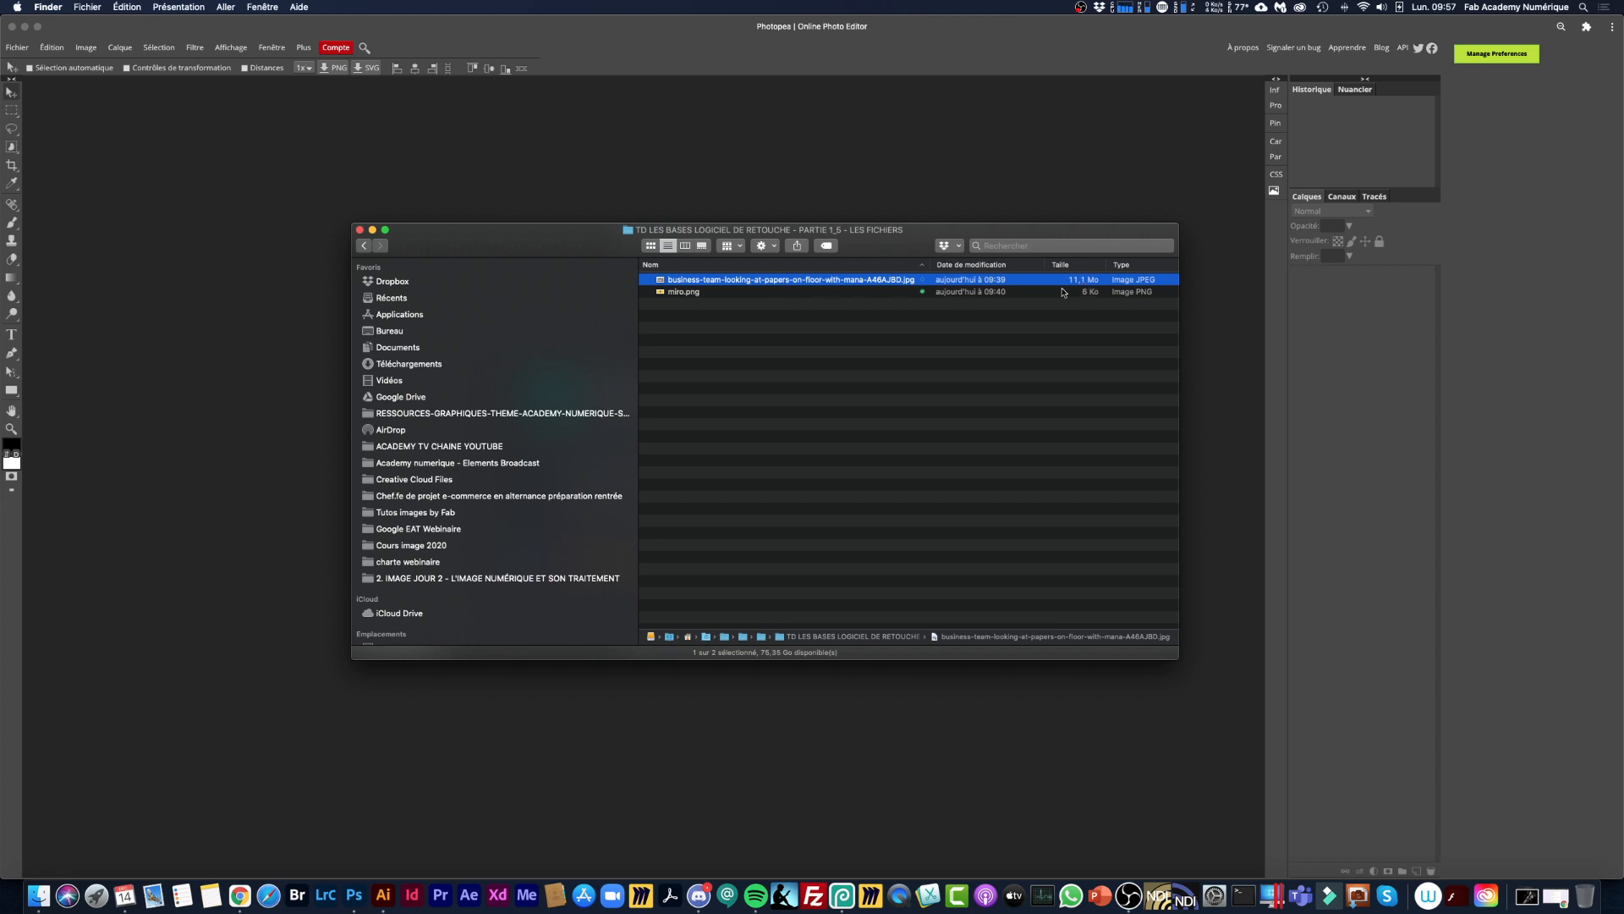
left_click_drag(904, 236, 883, 274)
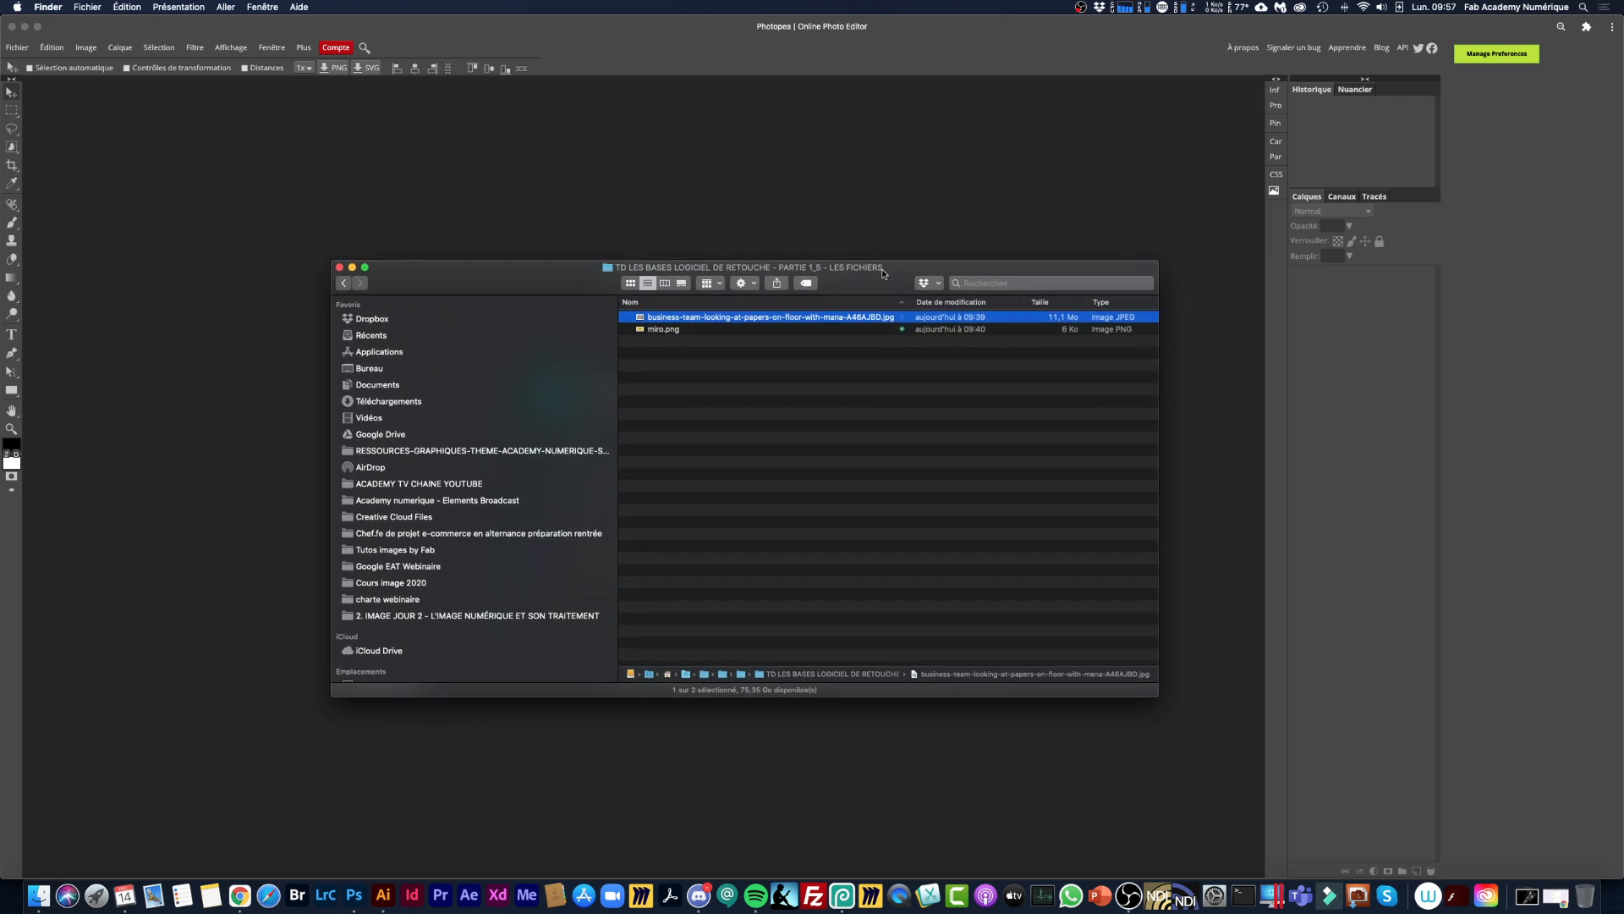
key("space")
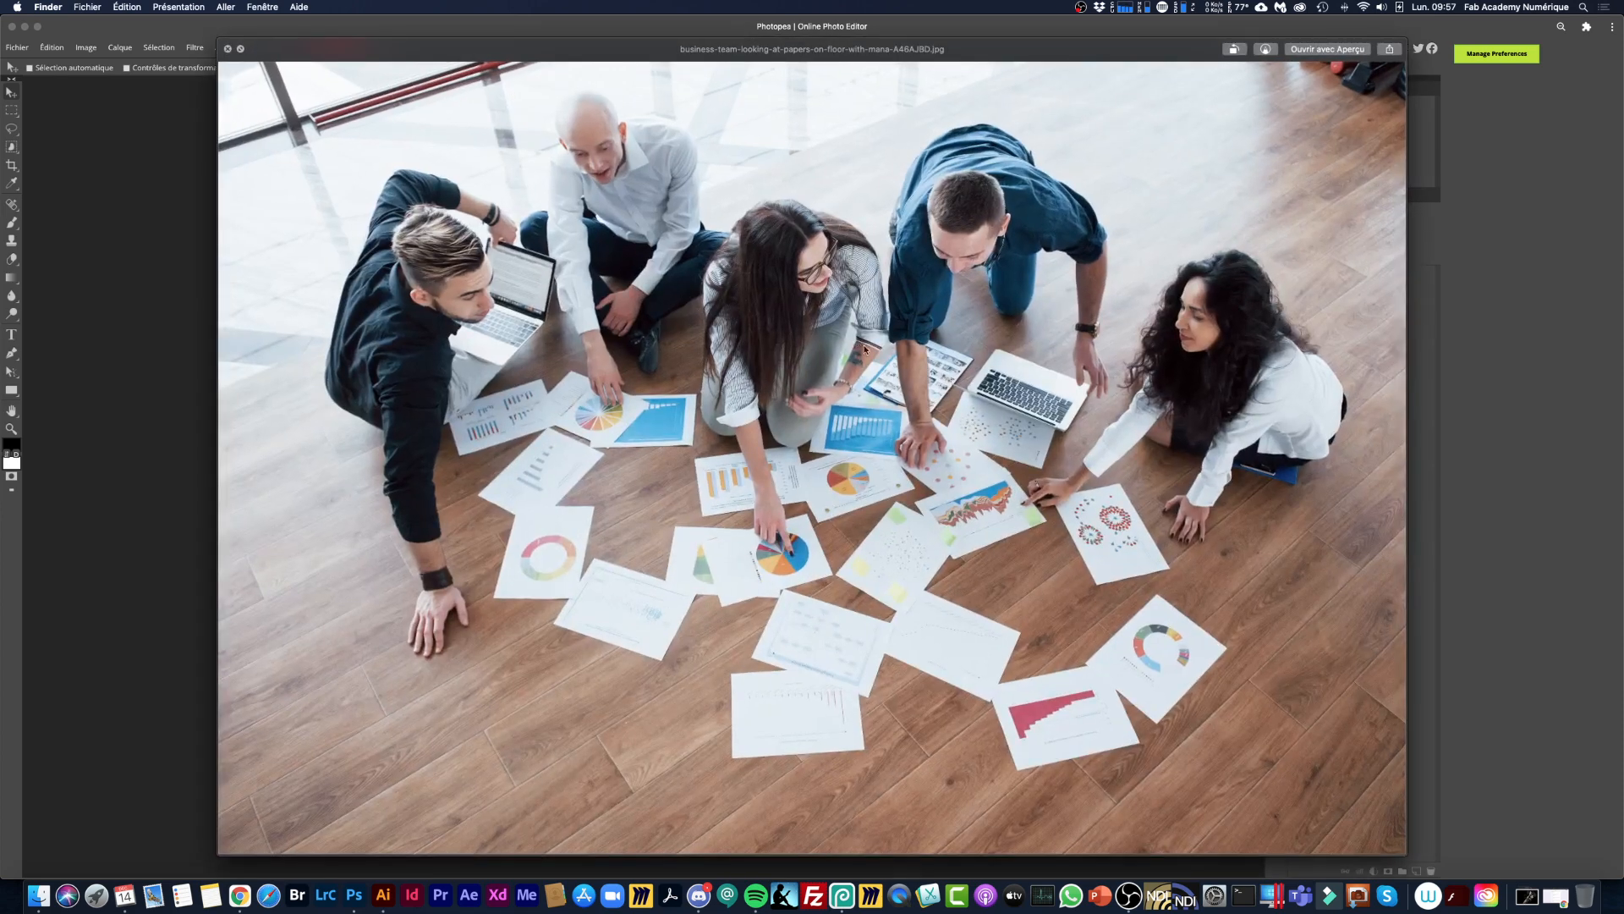
key("space")
key("space")
key("space")
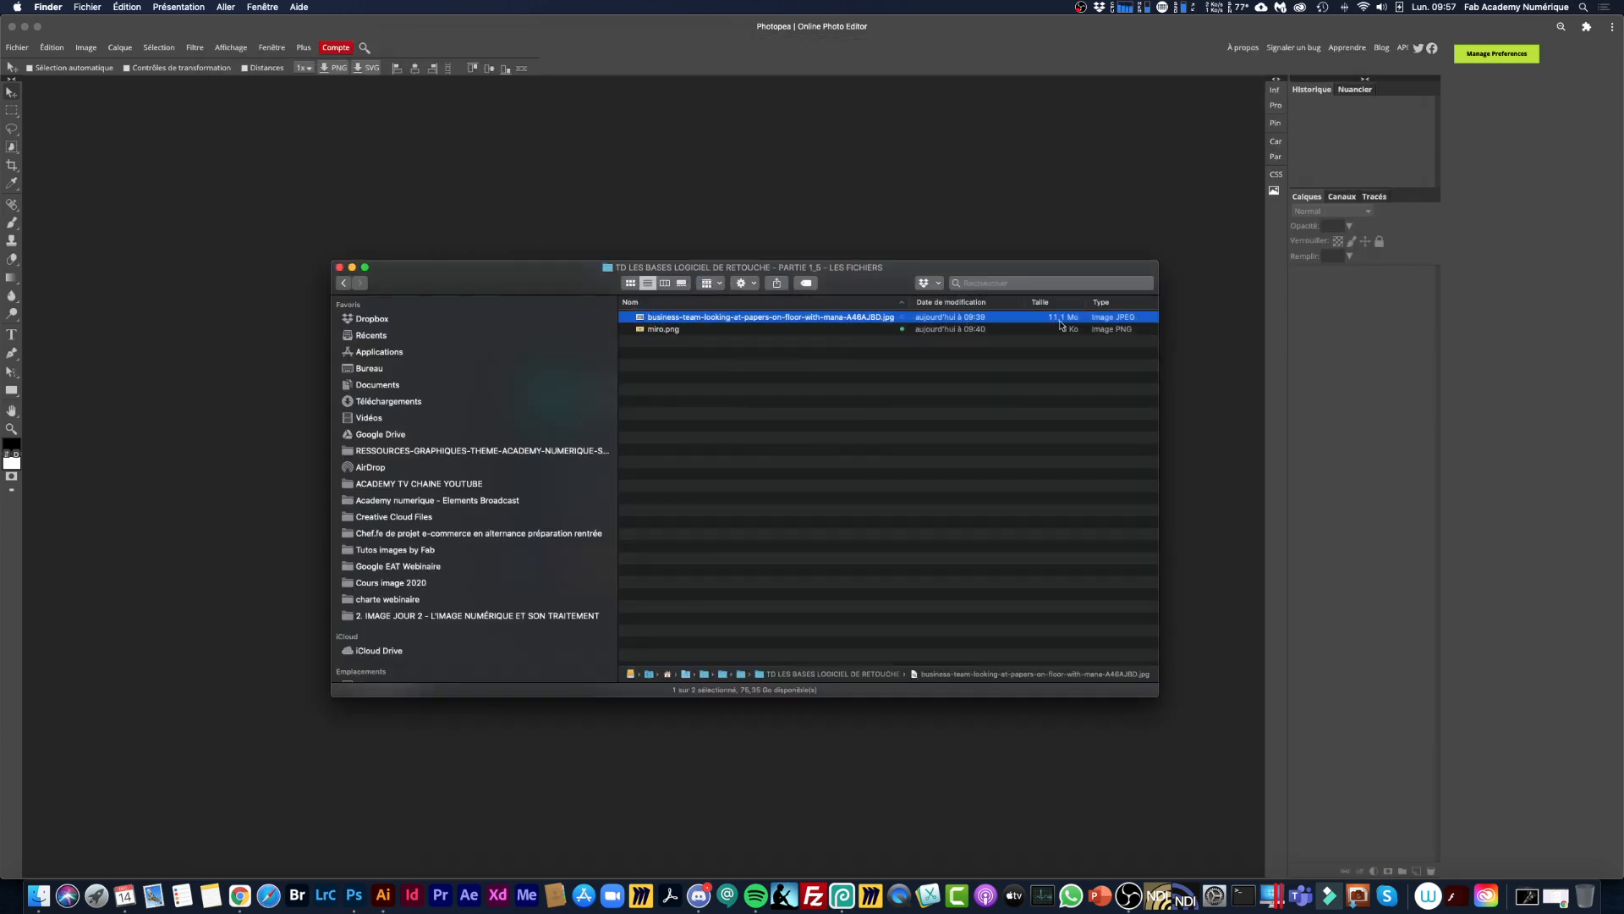
left_click_drag(863, 269, 863, 287)
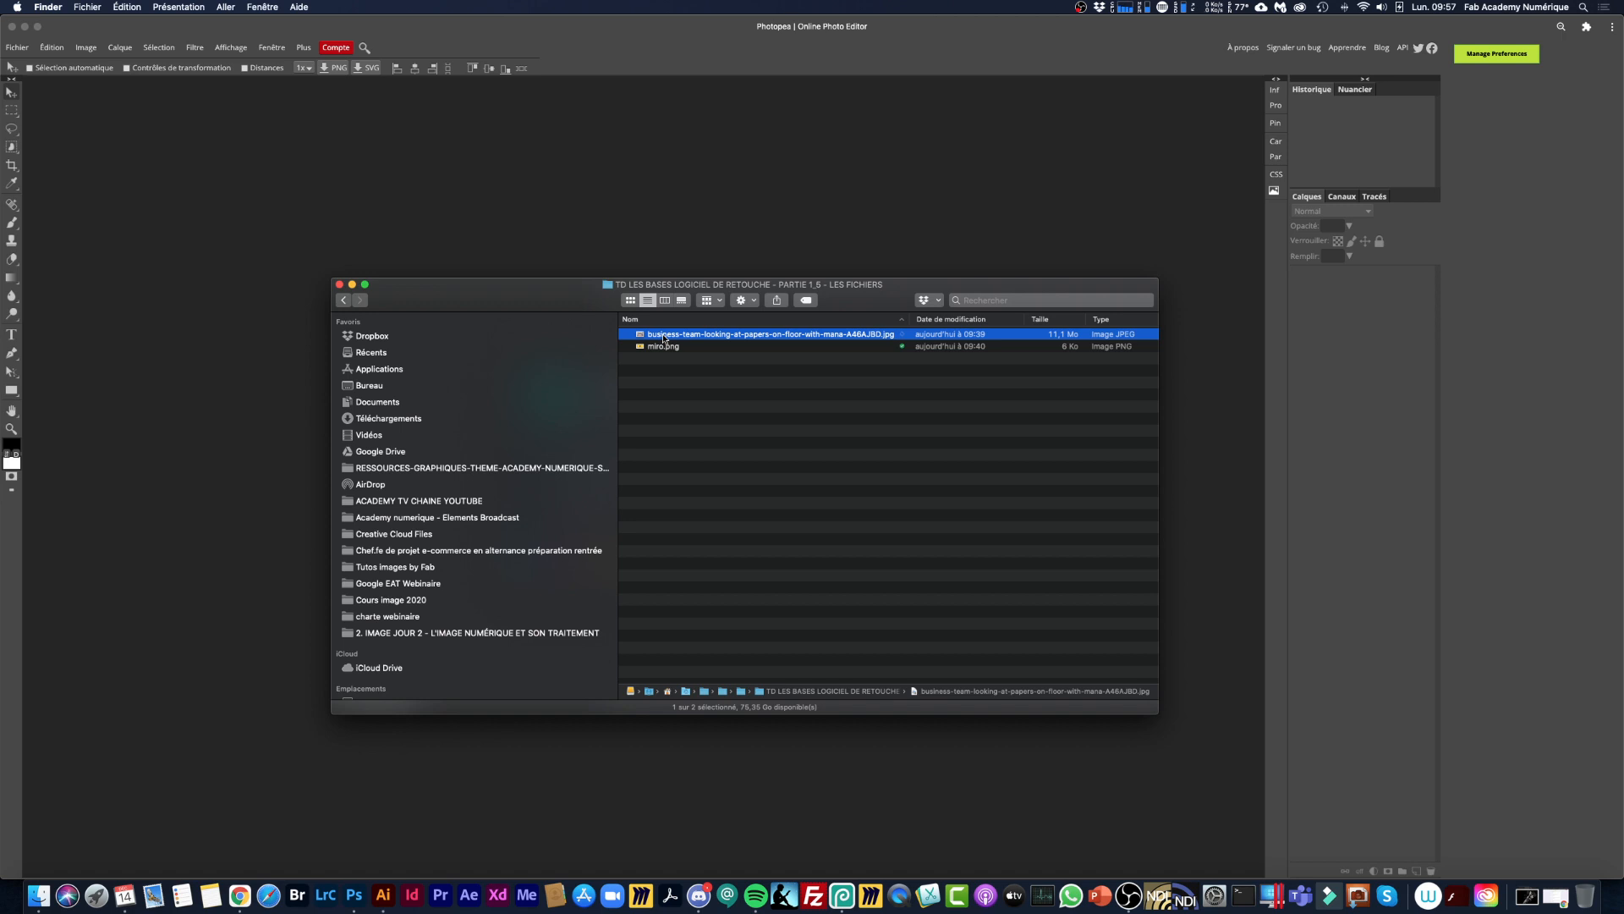
left_click_drag(664, 338, 464, 193)
mouse_move(676, 336)
left_mouse_down()
mouse_move(469, 197)
mouse_move(660, 340)
left_mouse_up()
Switch to Photopea and open the business-team JPEG from the "TD LES BASES LOGICIEL DE RETOUCHE - PARTIE 1_5 - LES FICHIERS" folder.
left_click(61, 117)
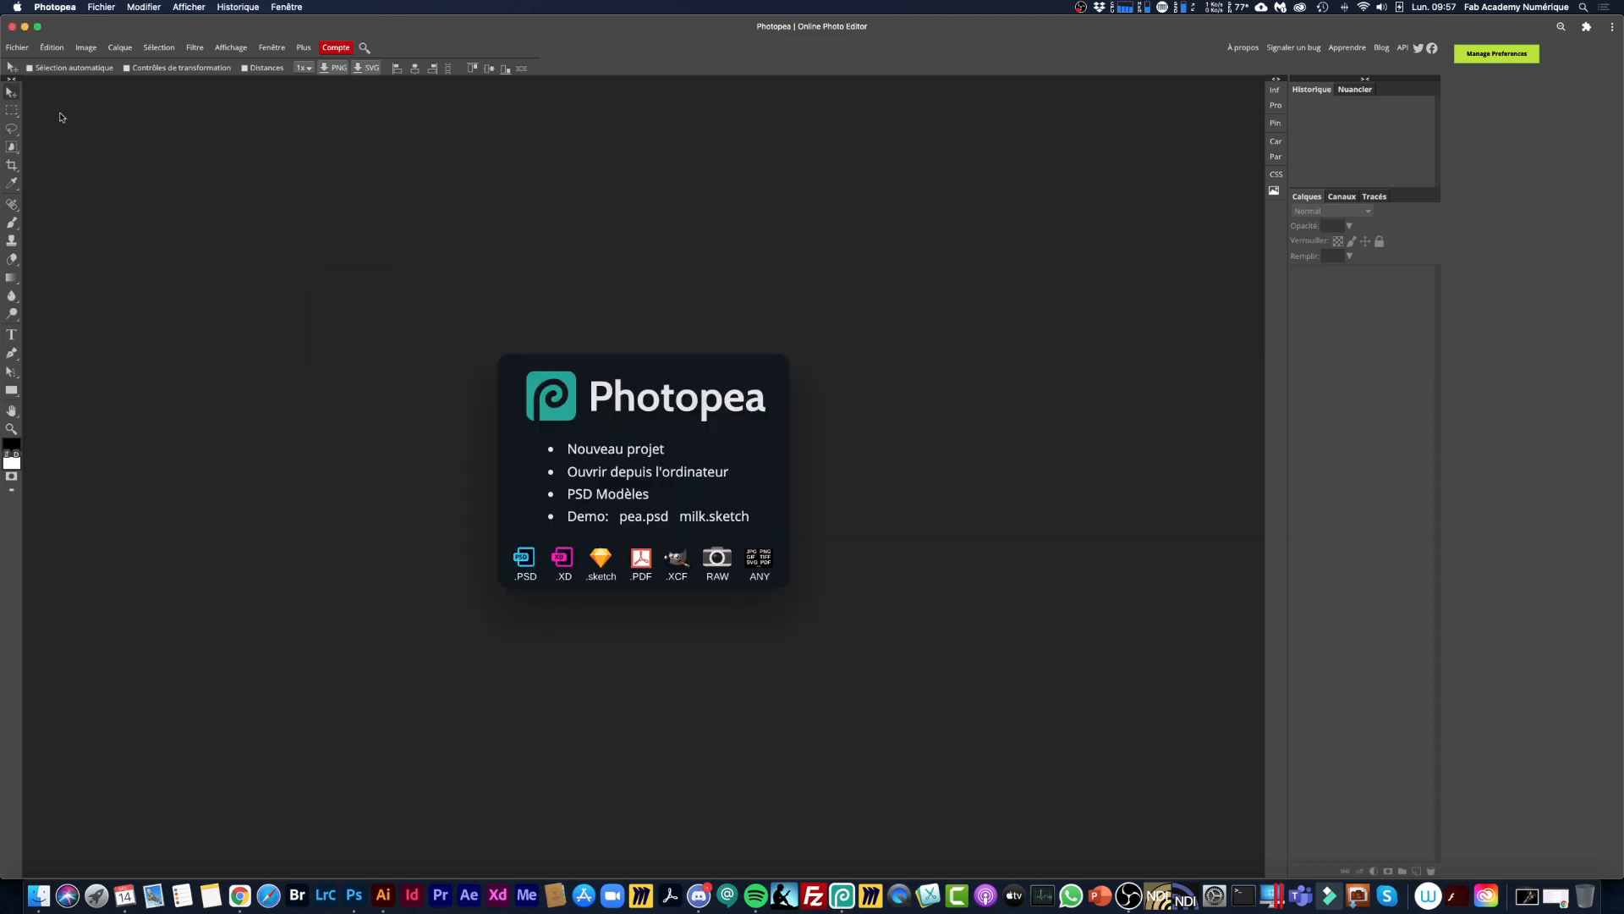
left_click(18, 51)
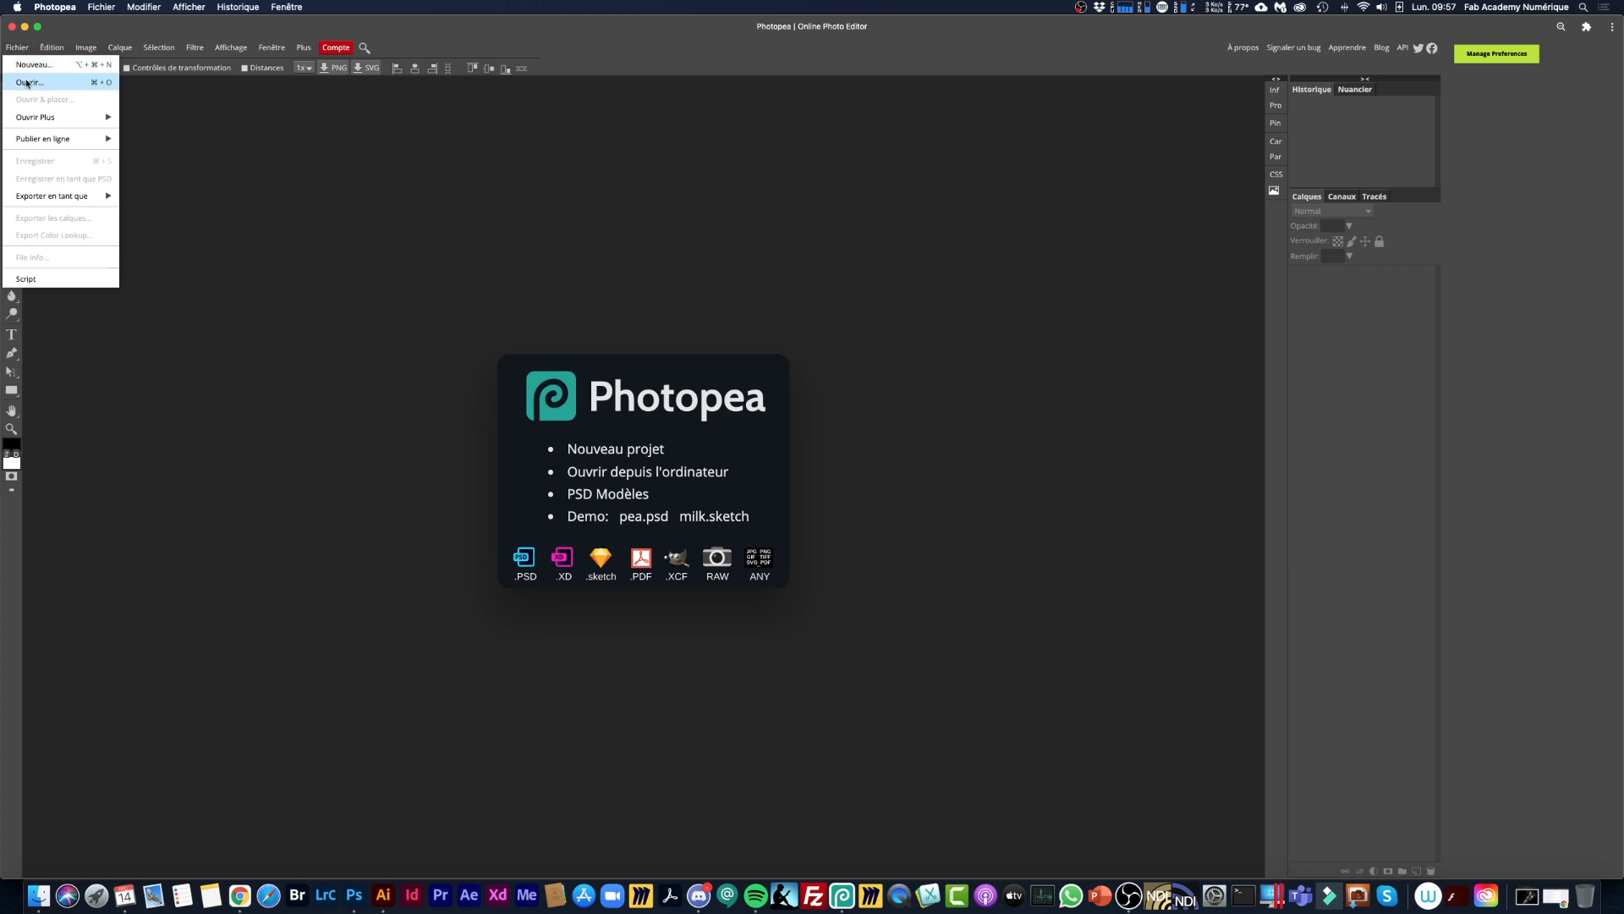
left_click(31, 82)
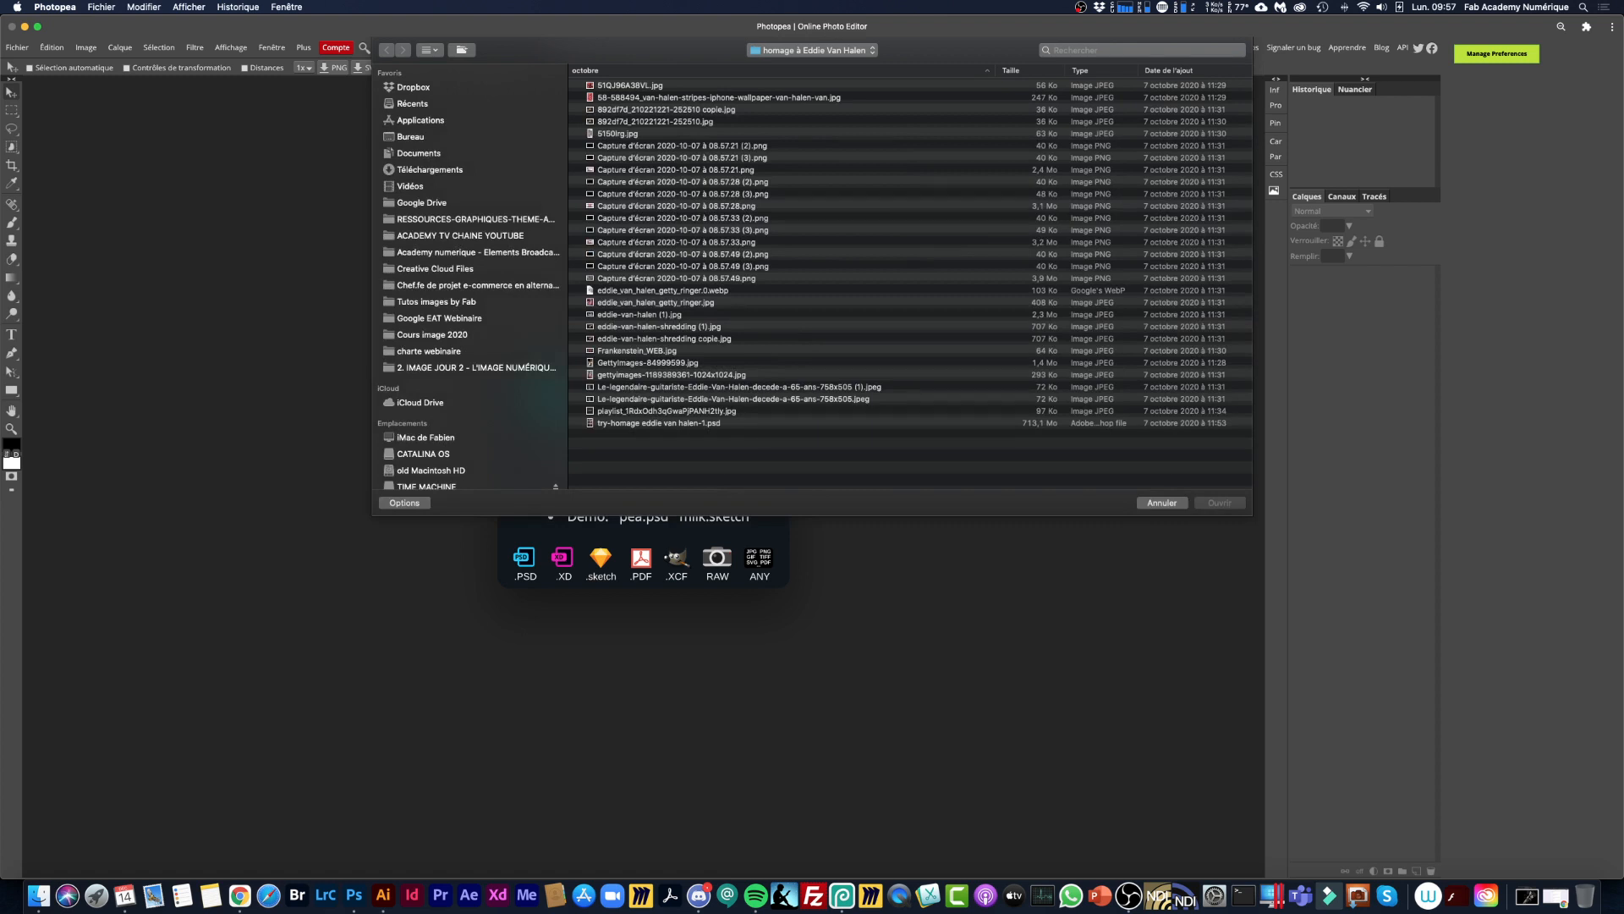
key("super+Tab")
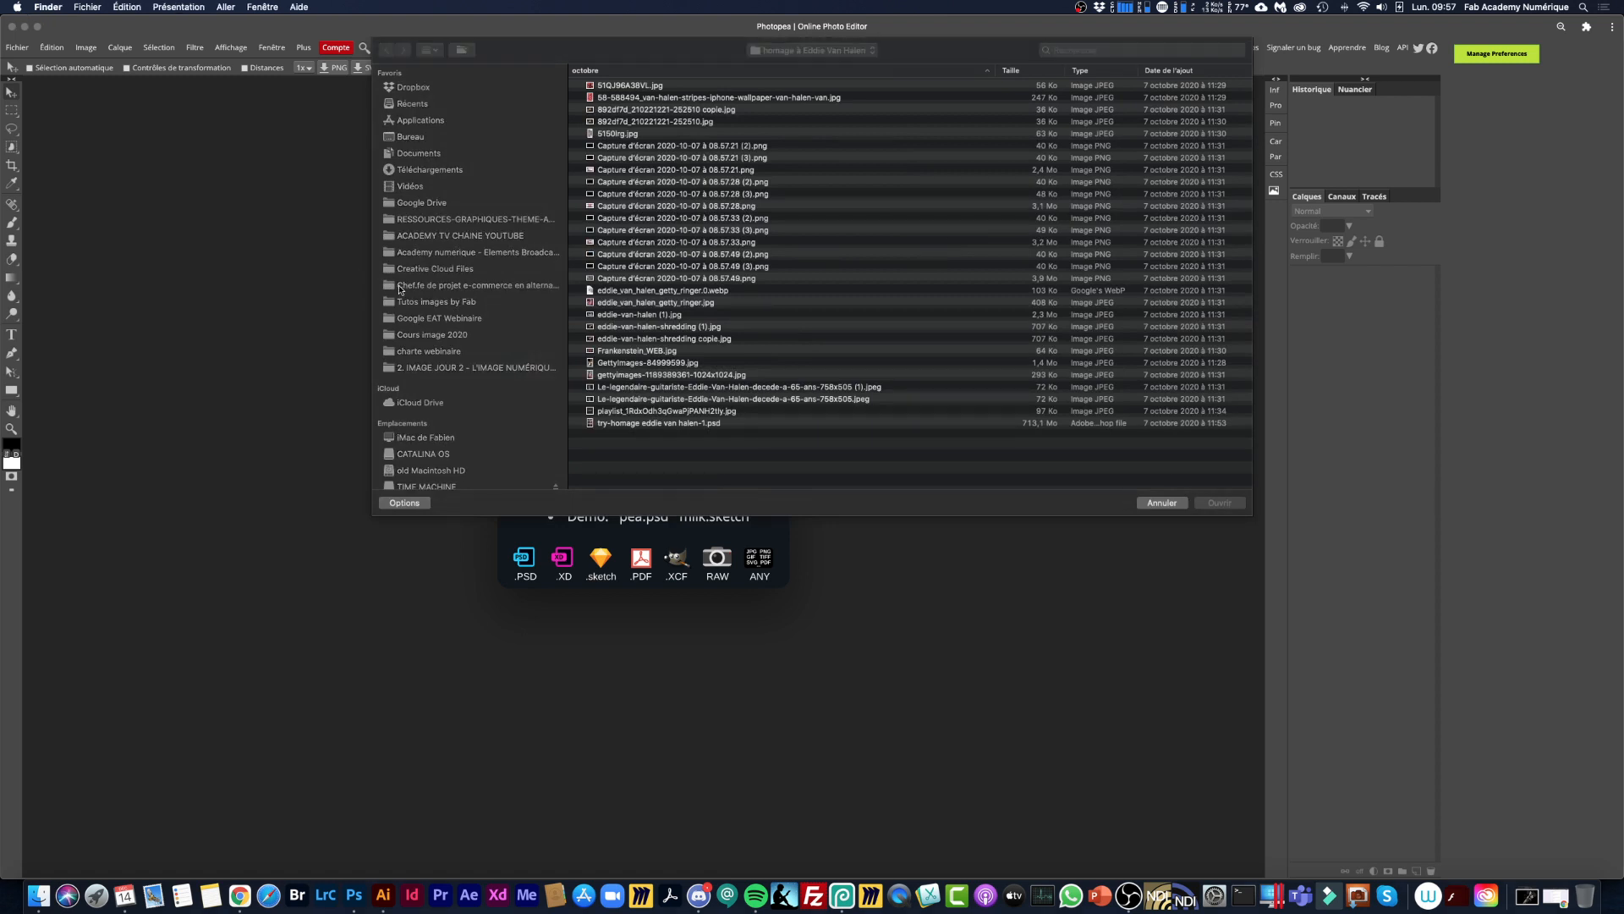
left_click(431, 368)
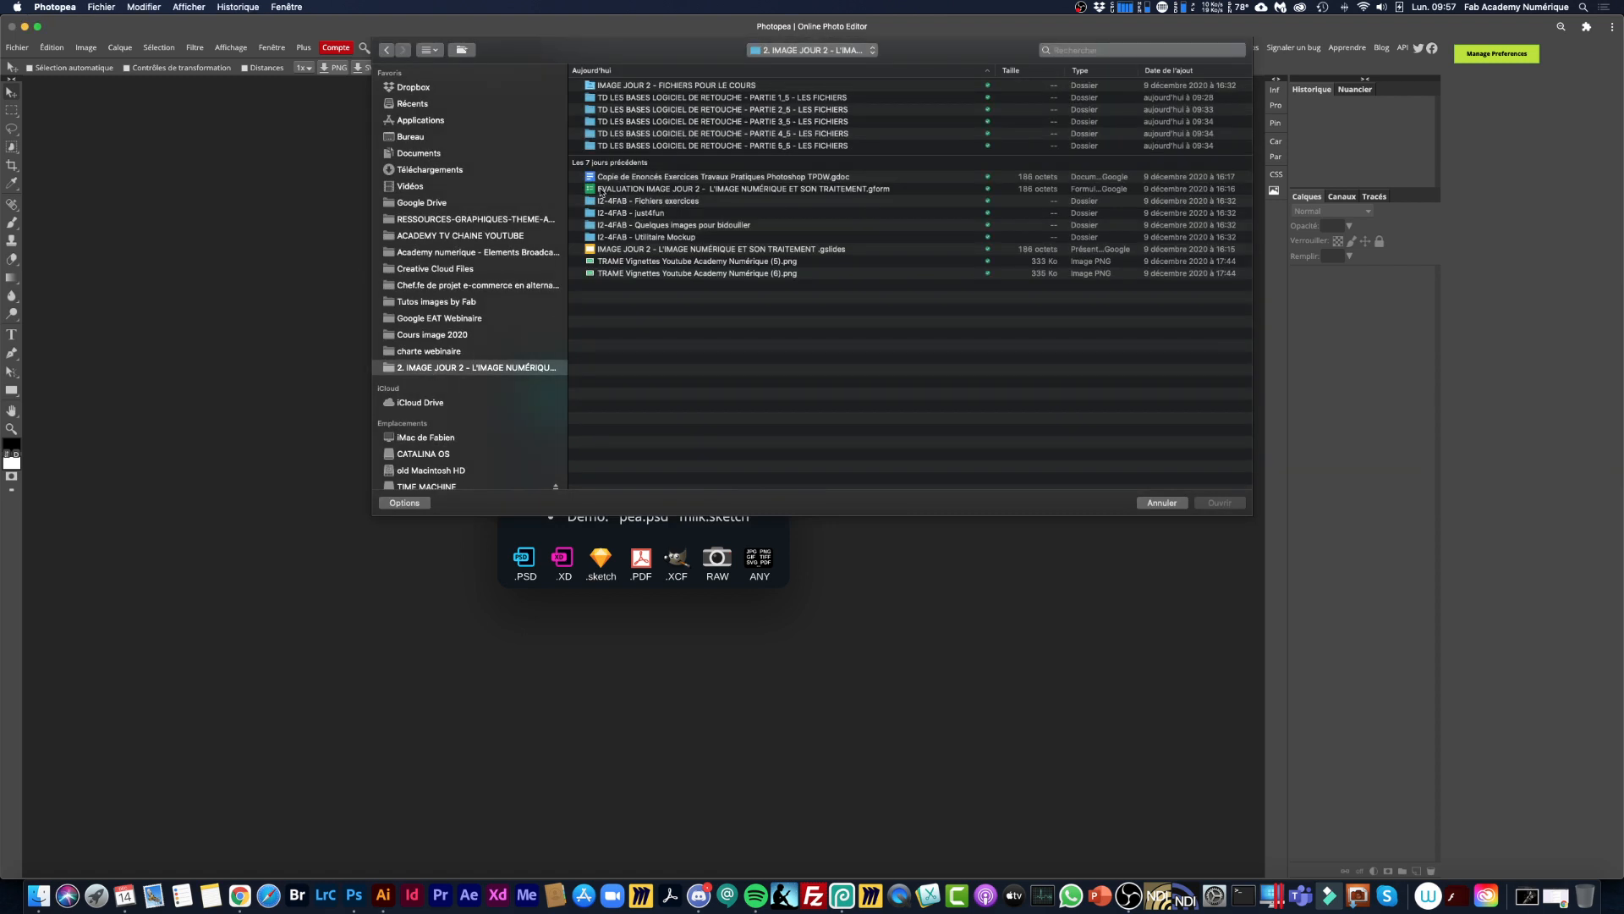
double_click(627, 98)
left_click(631, 87)
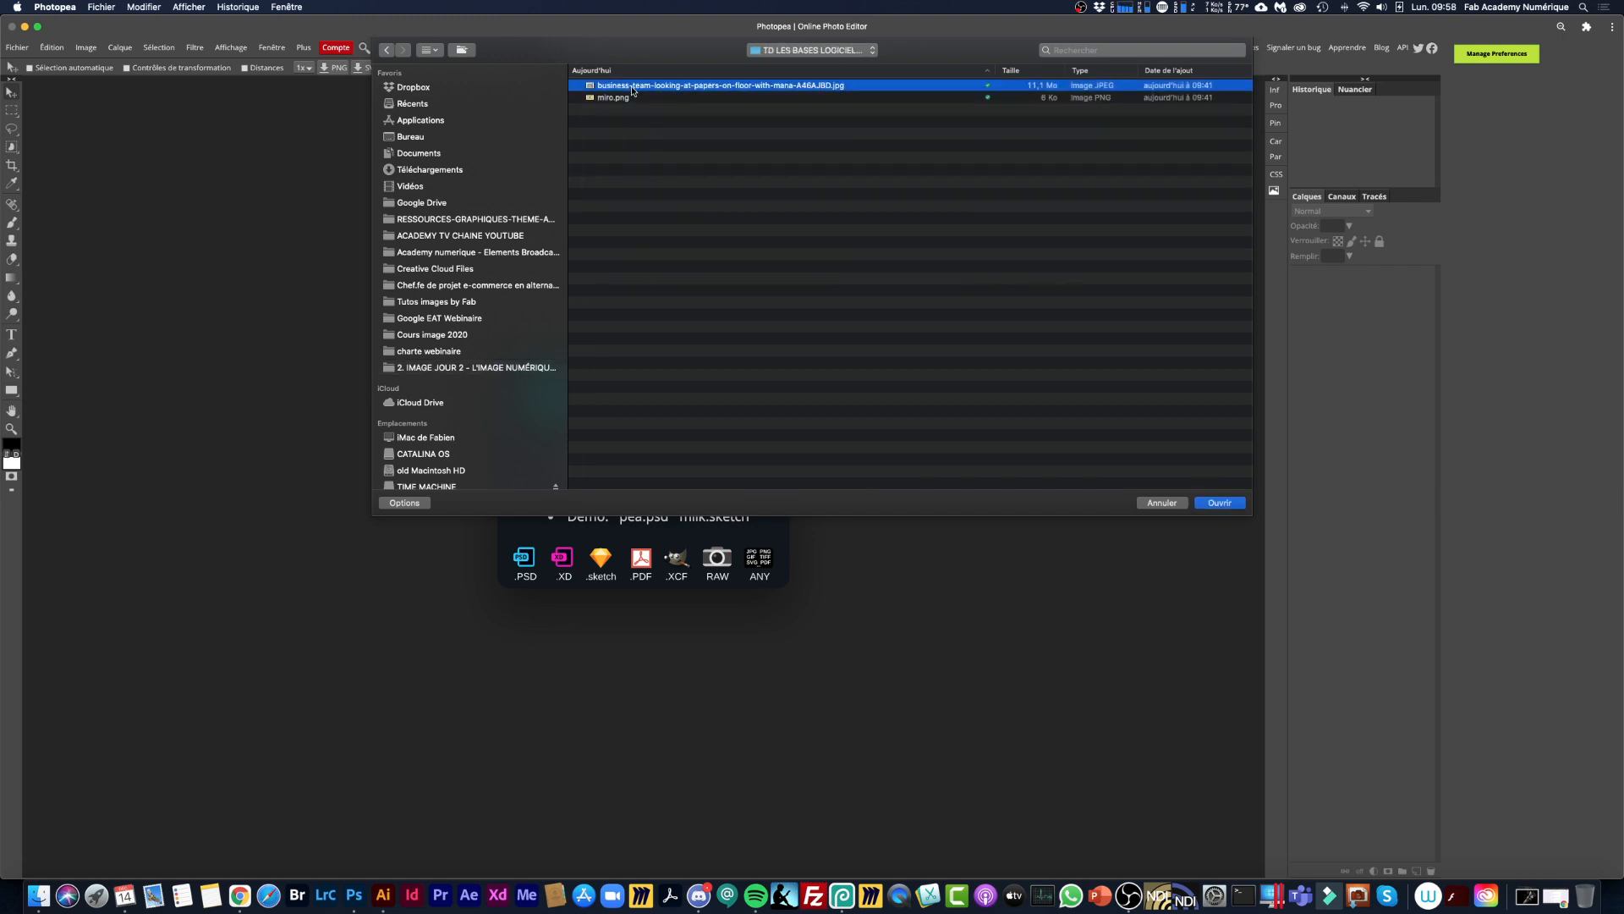
left_click(1225, 501)
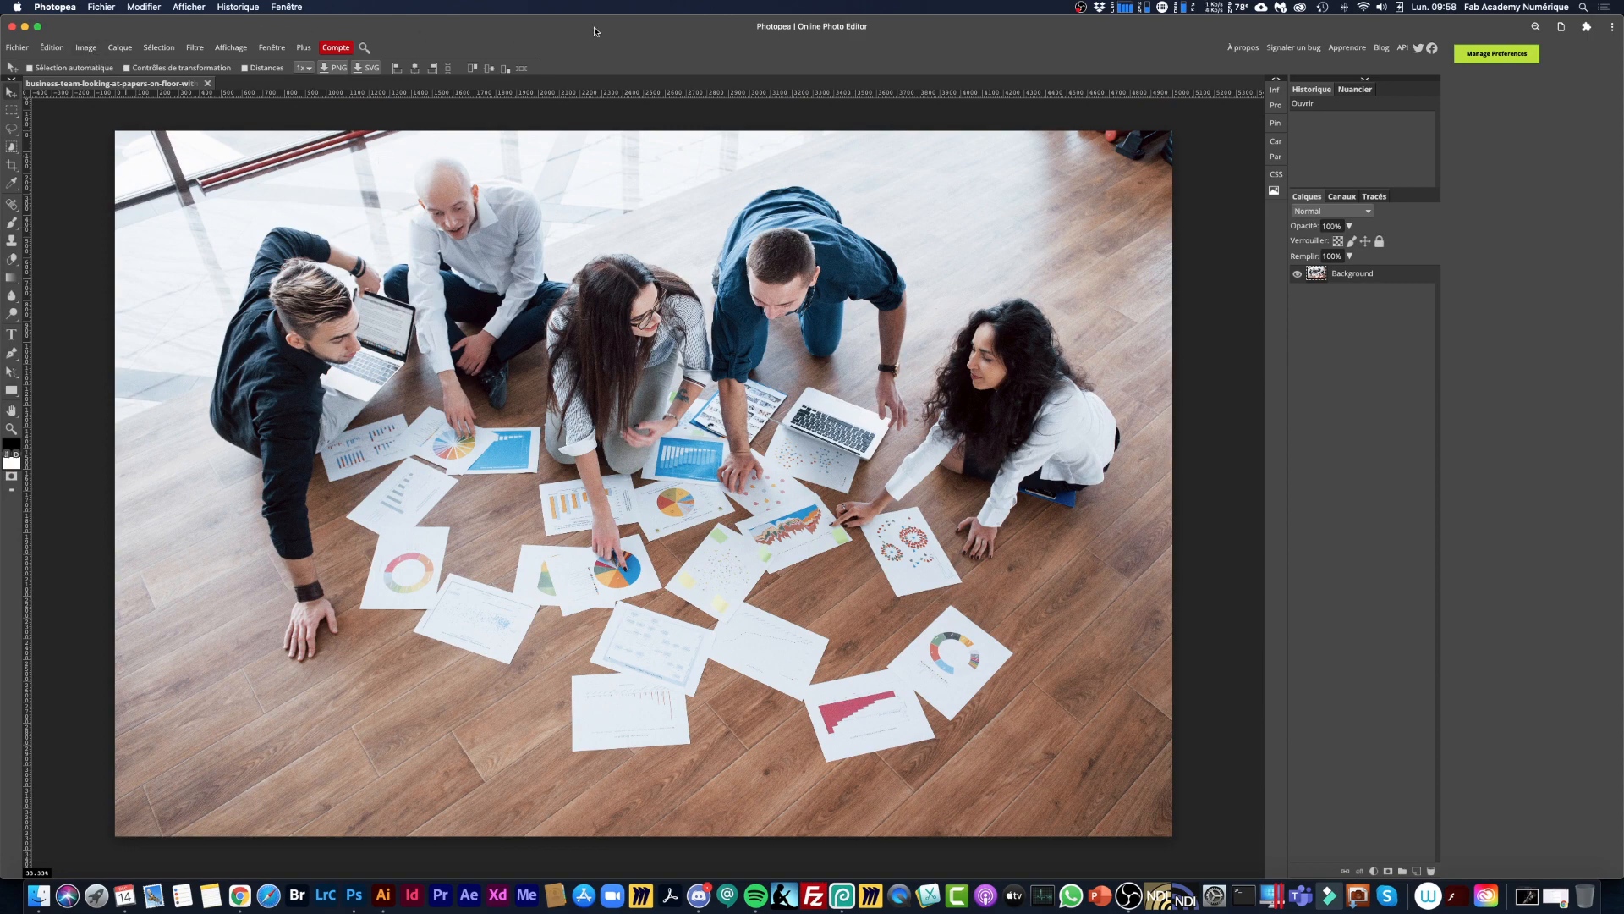
Resize the business-team photo proportionally to a width of 1200 px at 150 DPI.
left_click(85, 47)
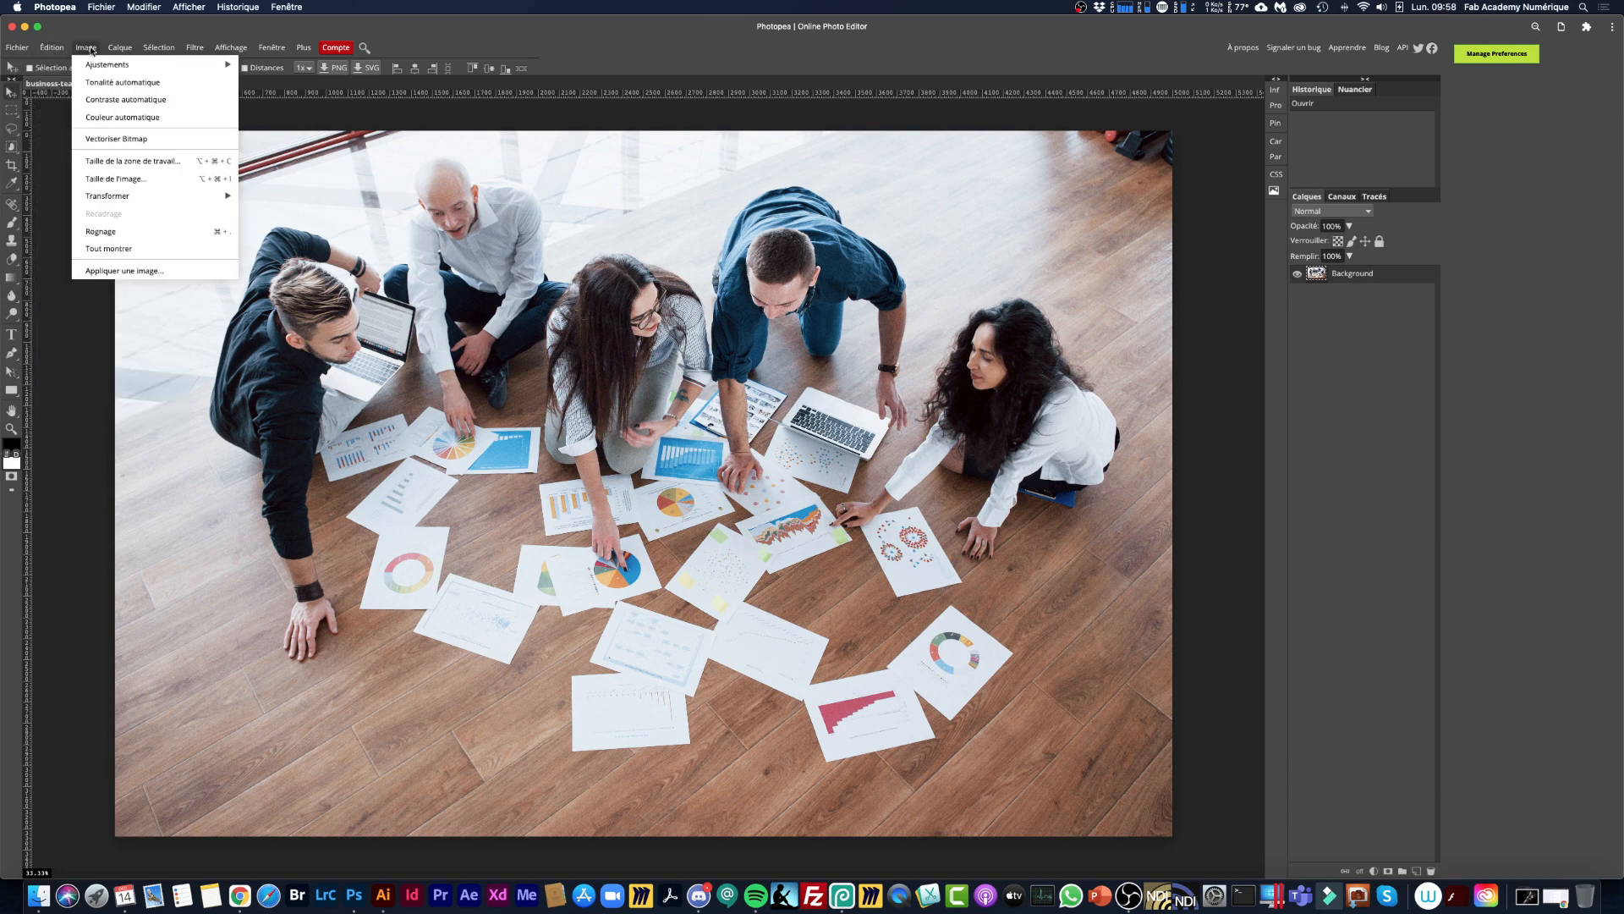
left_click(126, 180)
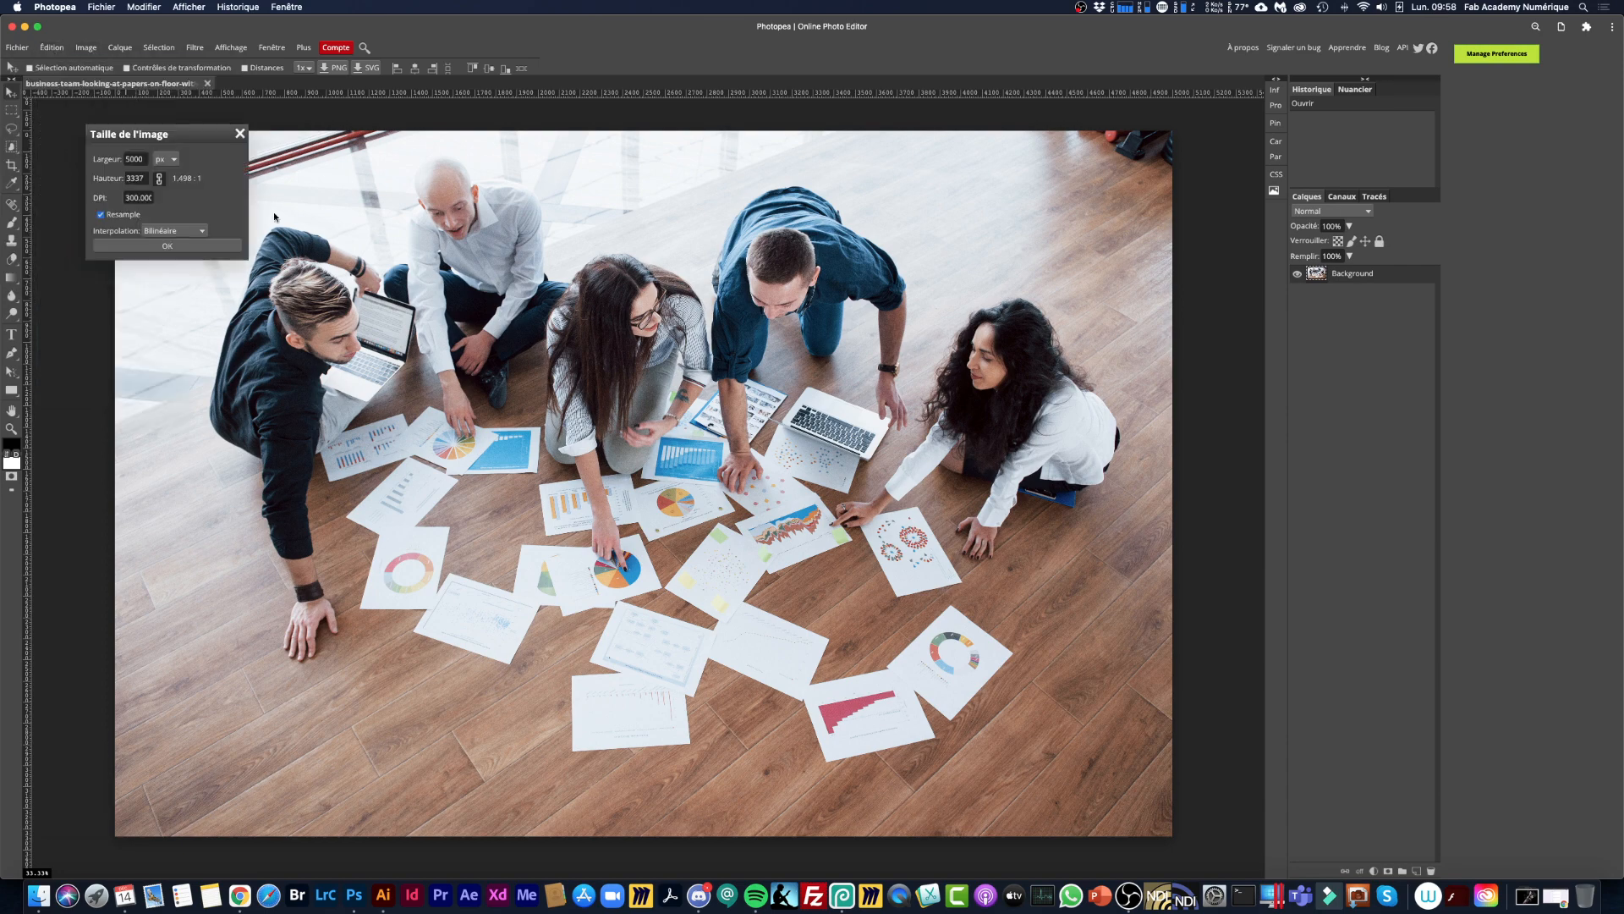
double_click(138, 158)
type("1200")
key("Tab")
double_click(131, 197)
type("150")
key("Tab")
double_click(133, 158)
type("1200")
key("Tab")
left_click(181, 248)
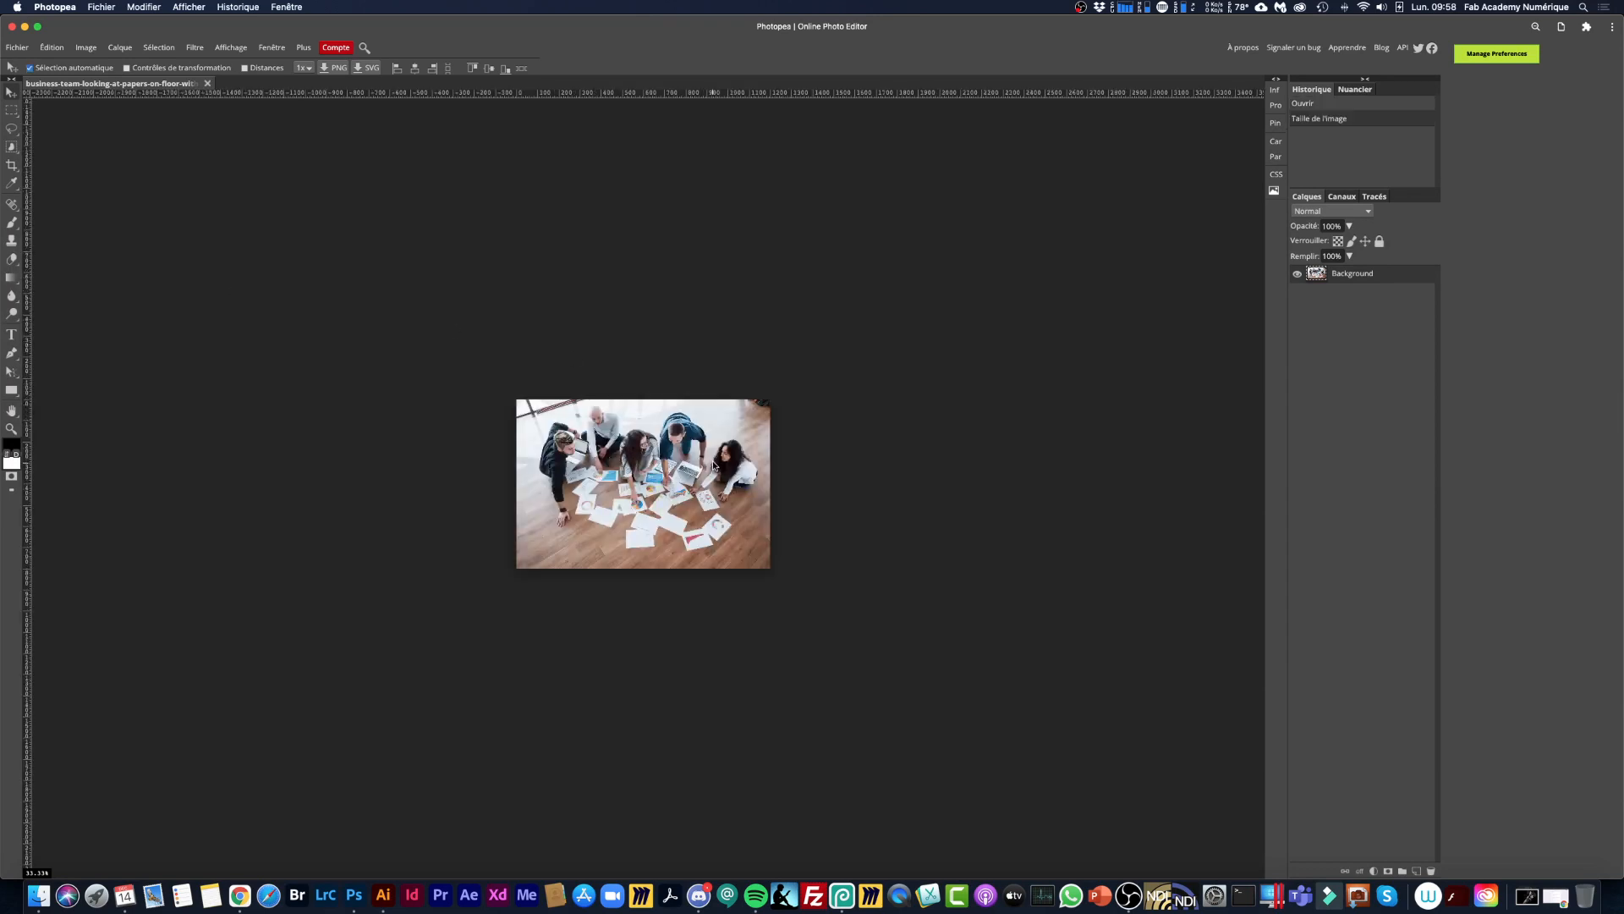
left_click_drag(646, 453, 785, 425)
key("super+z")
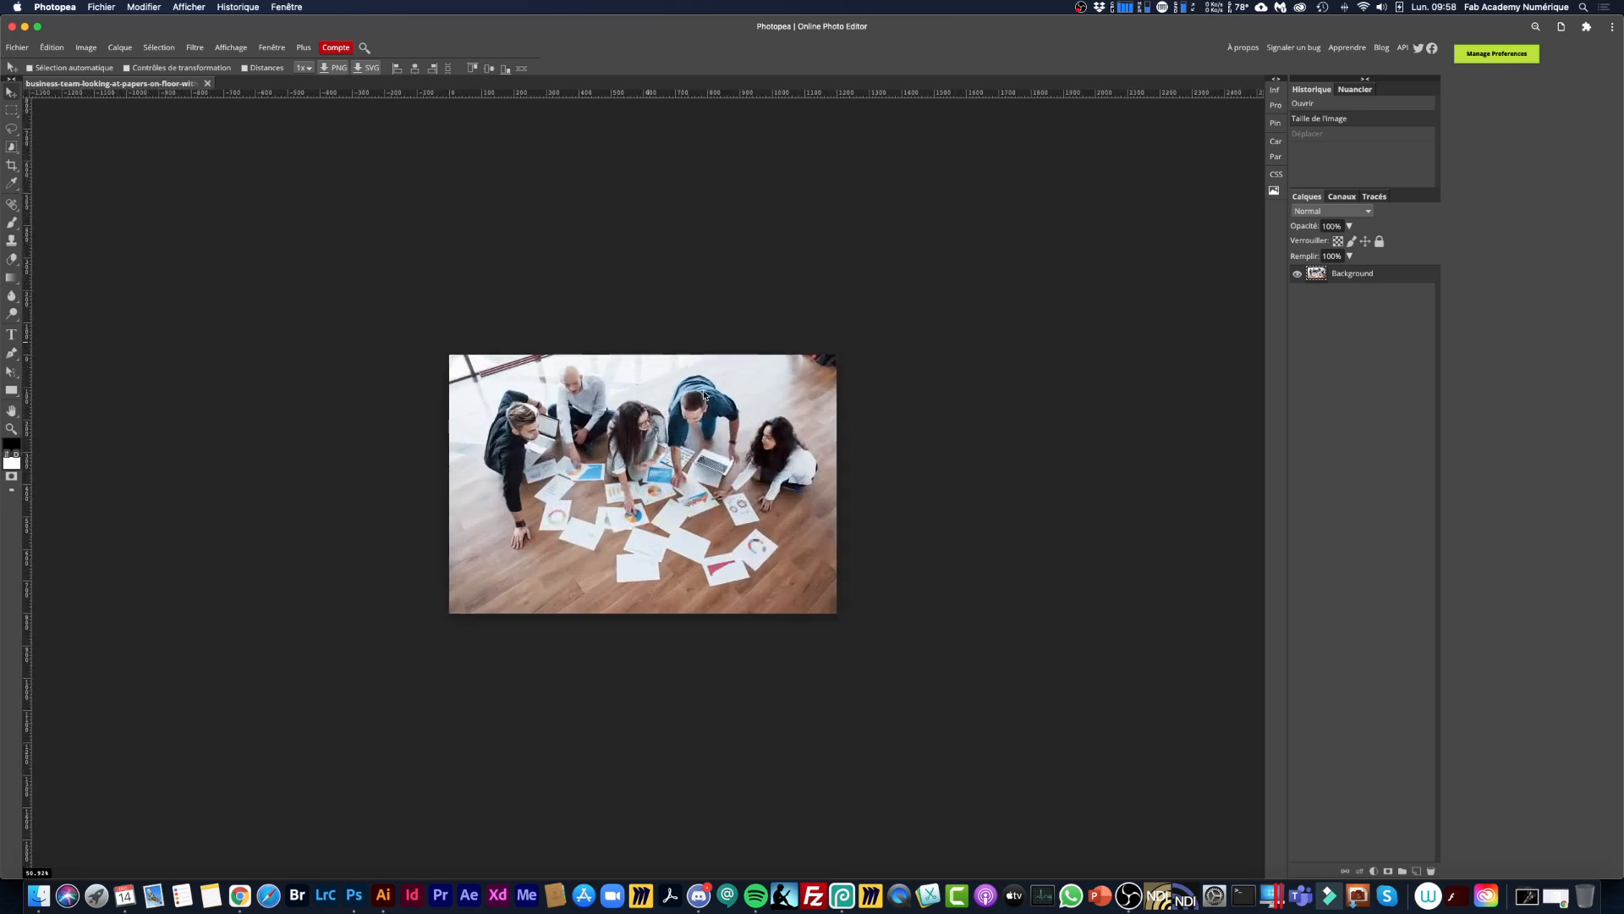
left_click_drag(668, 396, 703, 442)
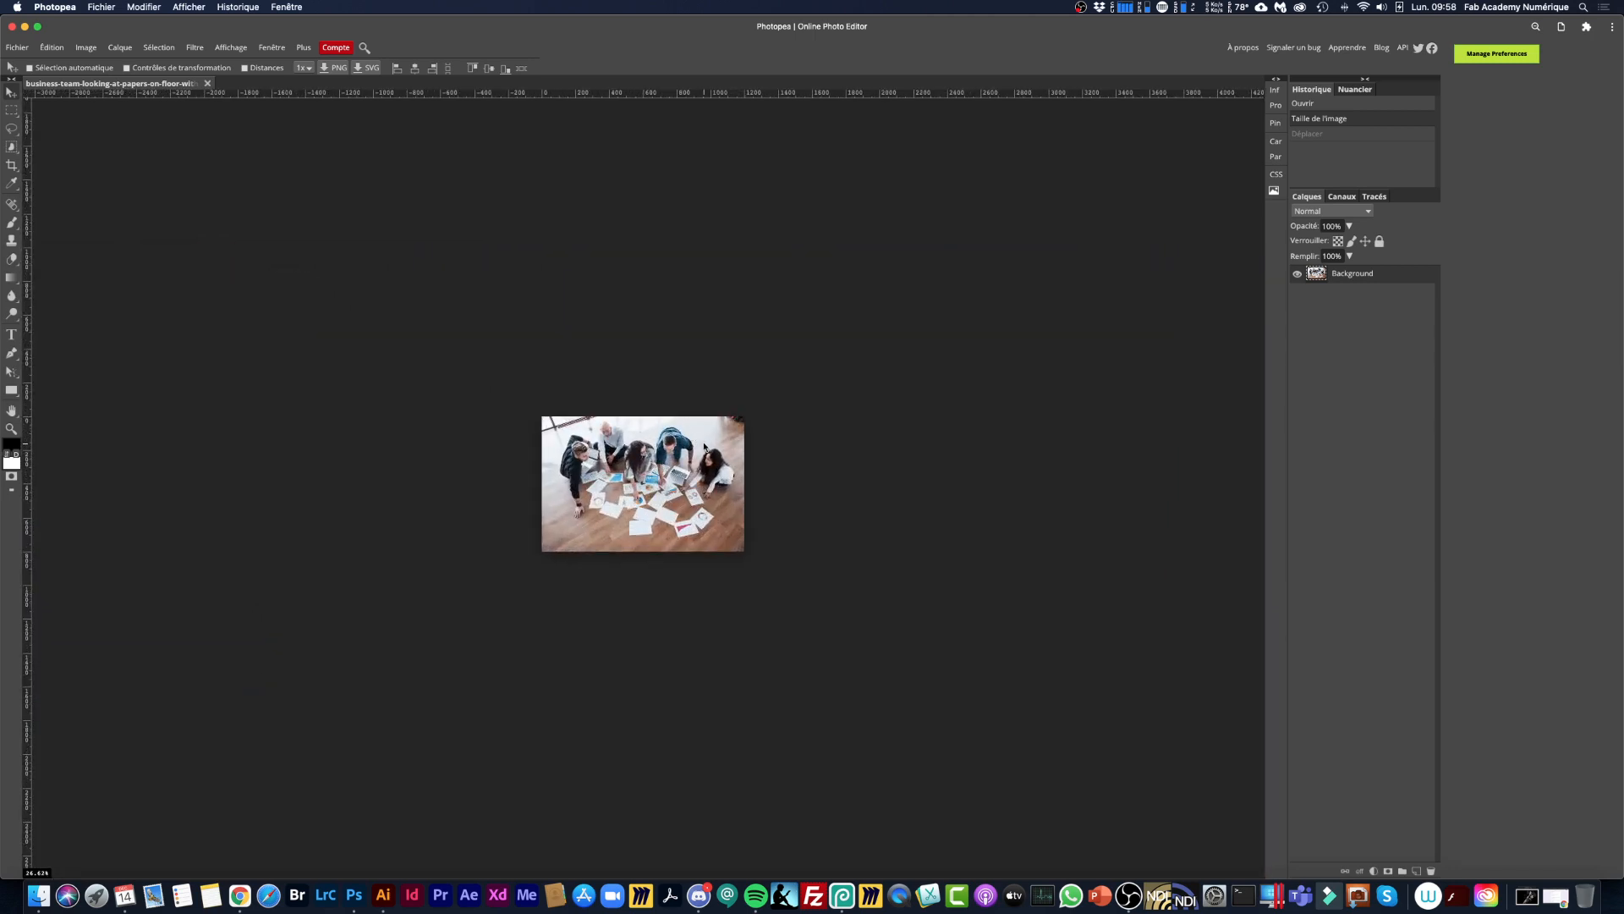
Review the list of Photopea keyboard shortcuts and close it again.
left_click(303, 47)
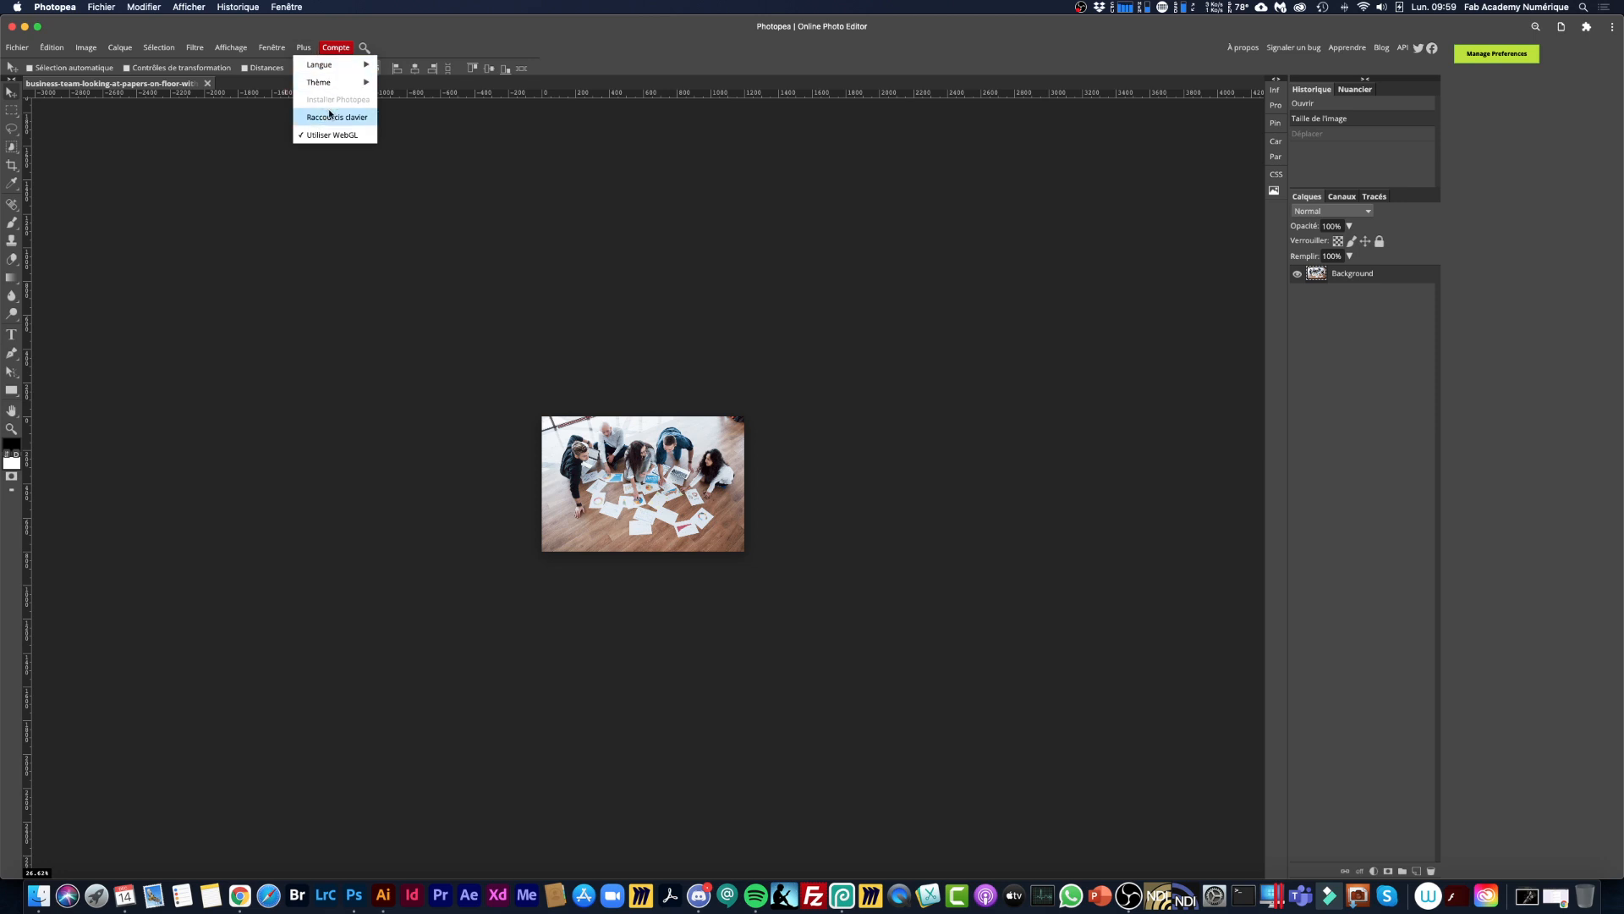
left_click(326, 117)
scroll(385, 219, "down", 5)
scroll(335, 301, "up", 5)
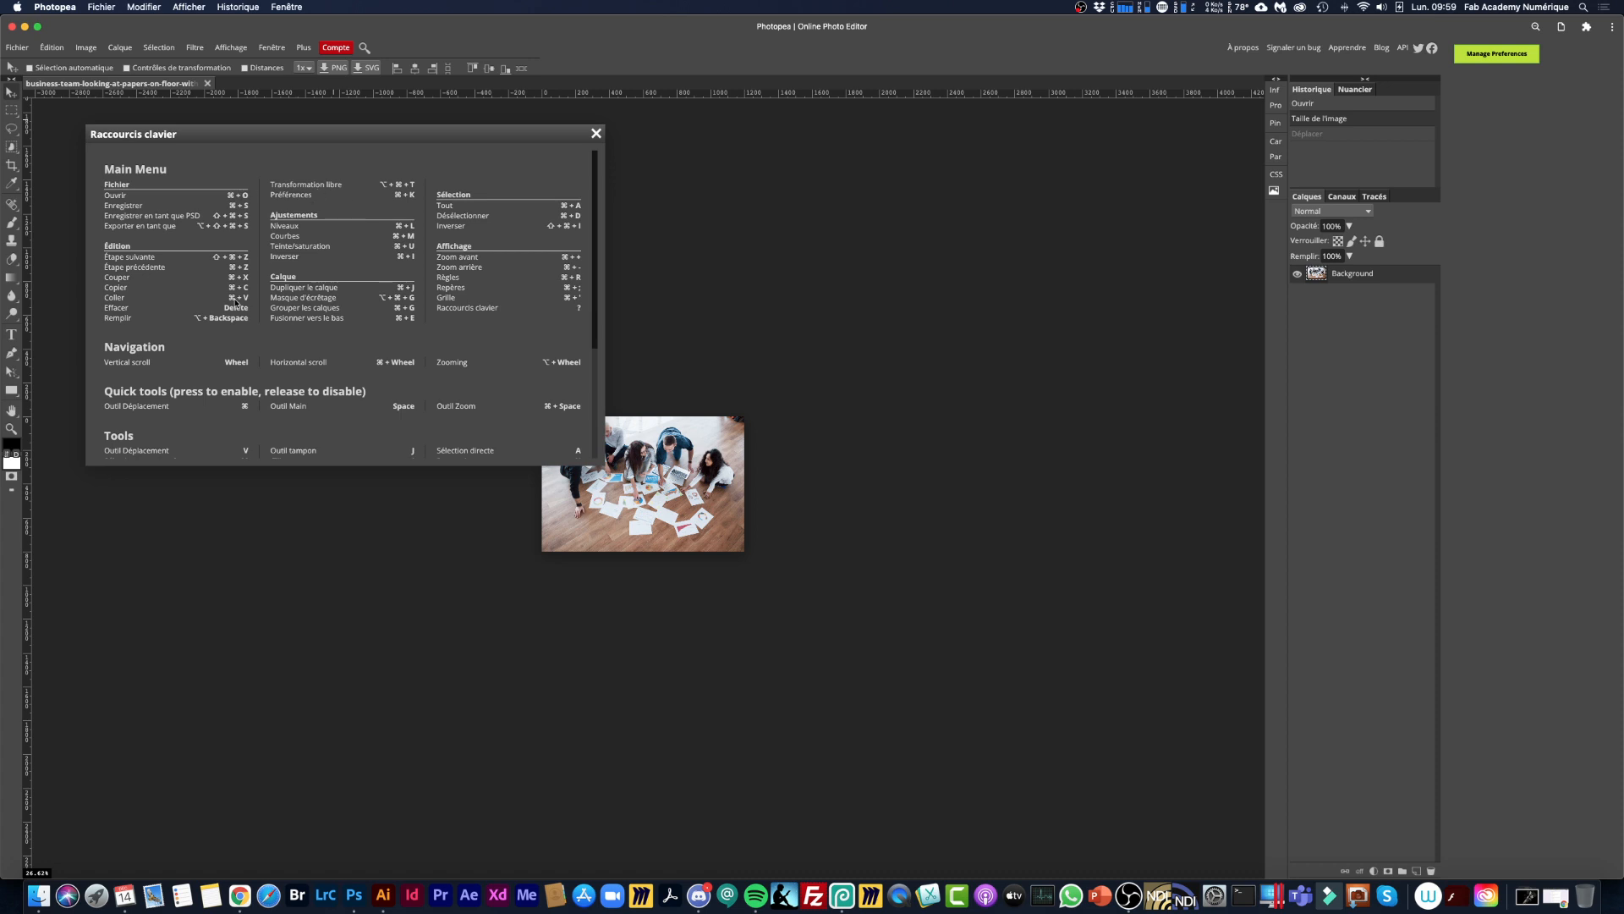
scroll(390, 320, "down", 5)
scroll(506, 222, "up", 5)
left_click(598, 135)
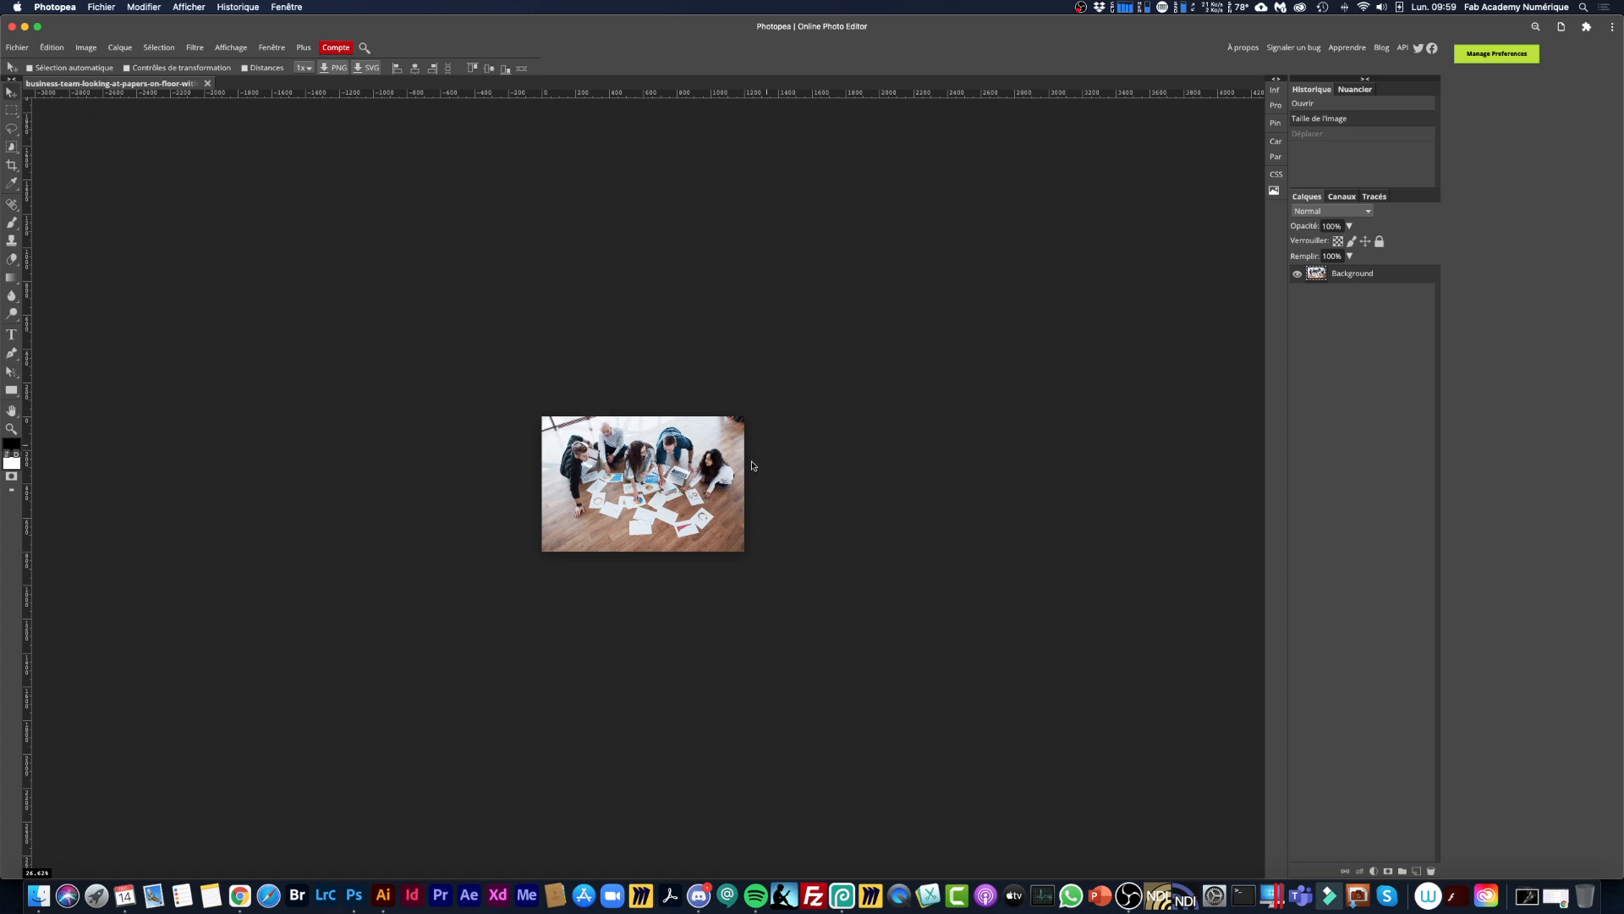
With the Brush tool active, zoom in and out repeatedly on the photo to try out temporary zoom navigation.
scroll(644, 466, "up", 5)
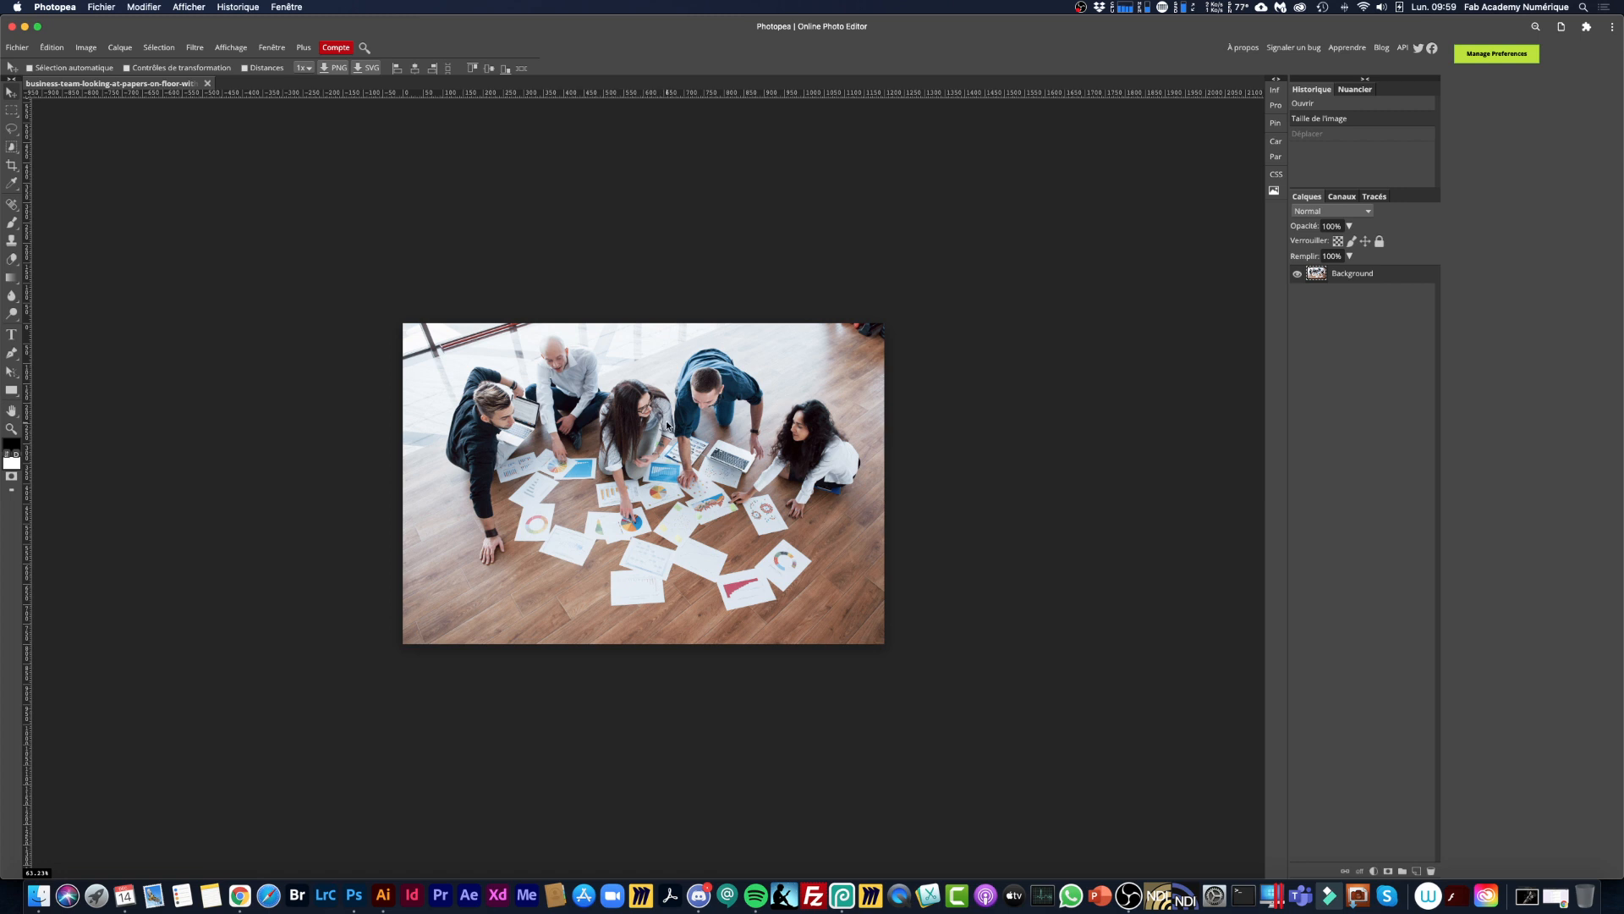
left_click(11, 222)
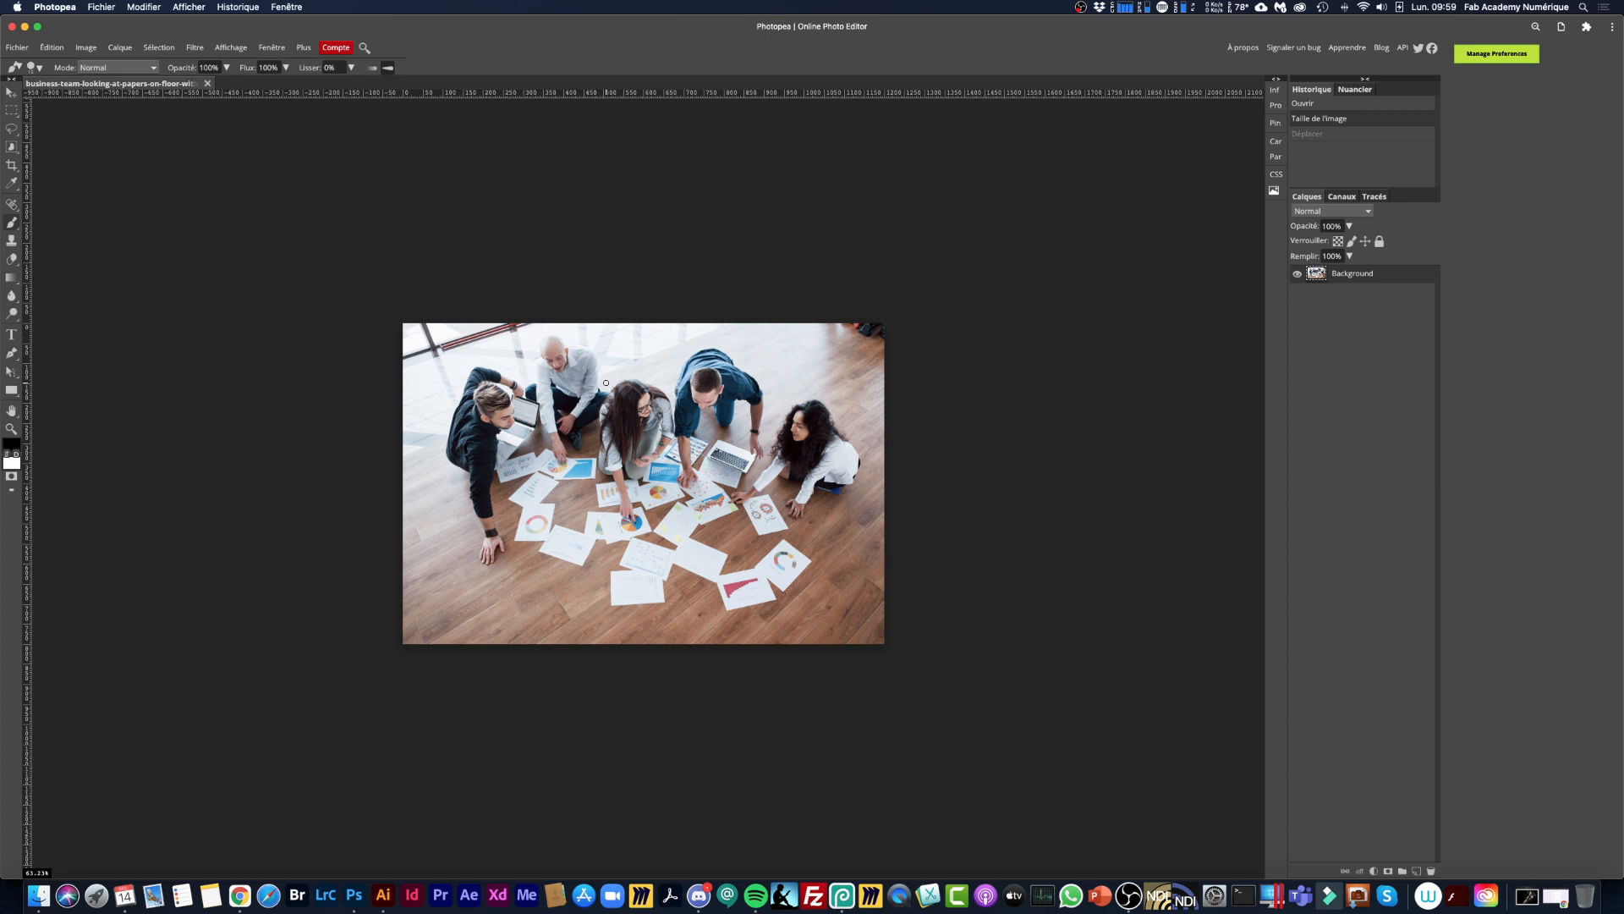
key("space")
key("ctrl+space")
scroll(609, 395, "up", 5)
scroll(702, 400, "down", 5)
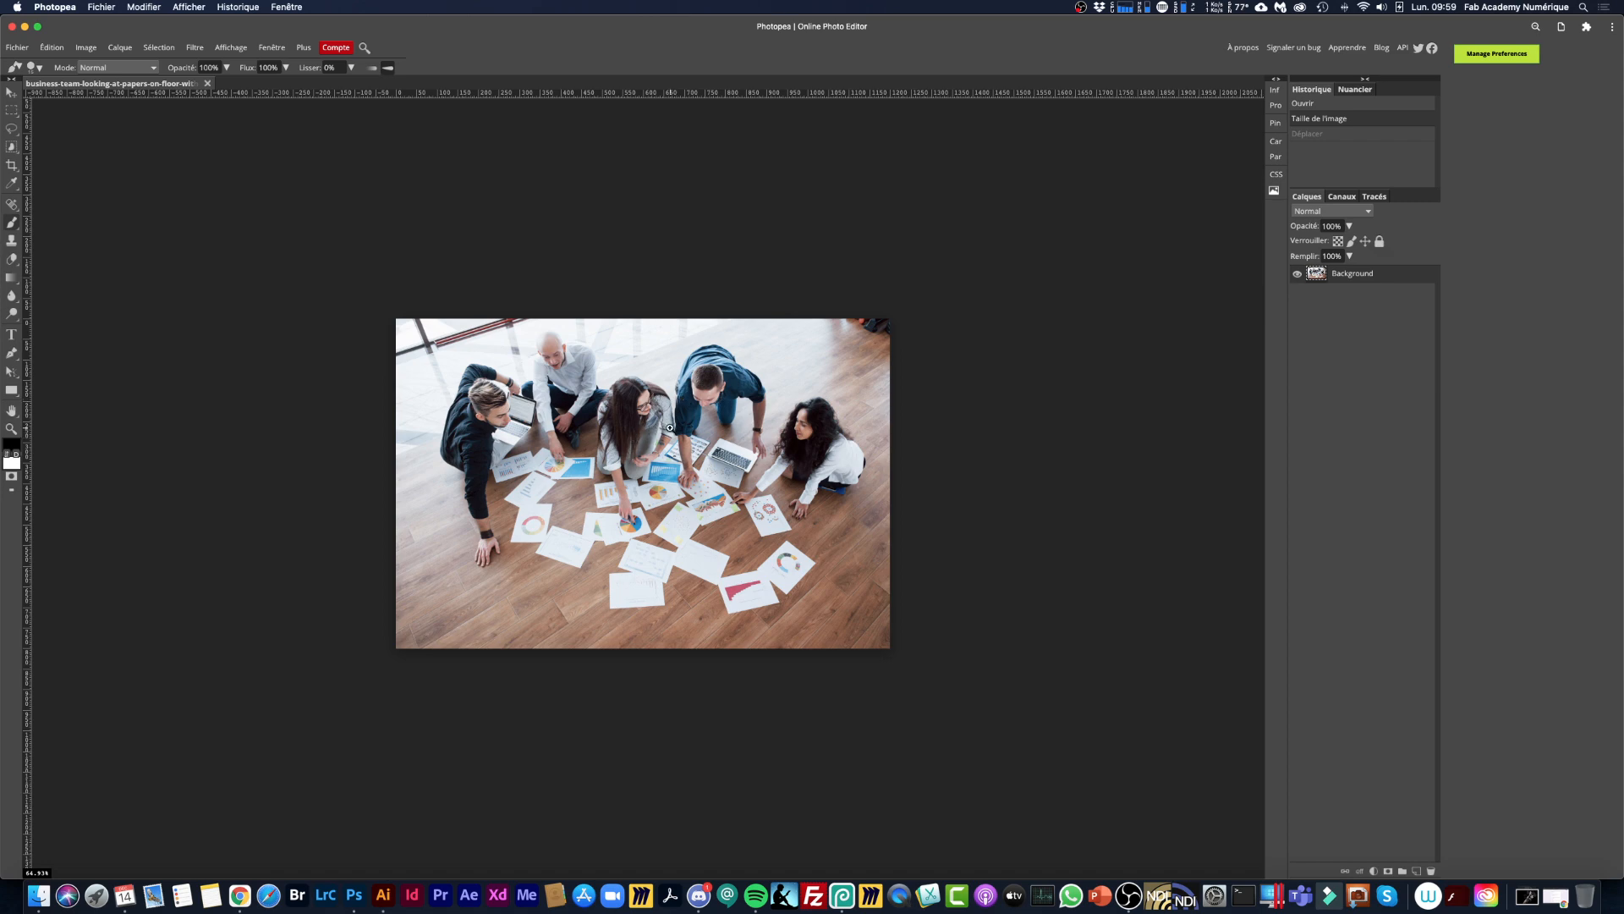
scroll(670, 417, "up", 5)
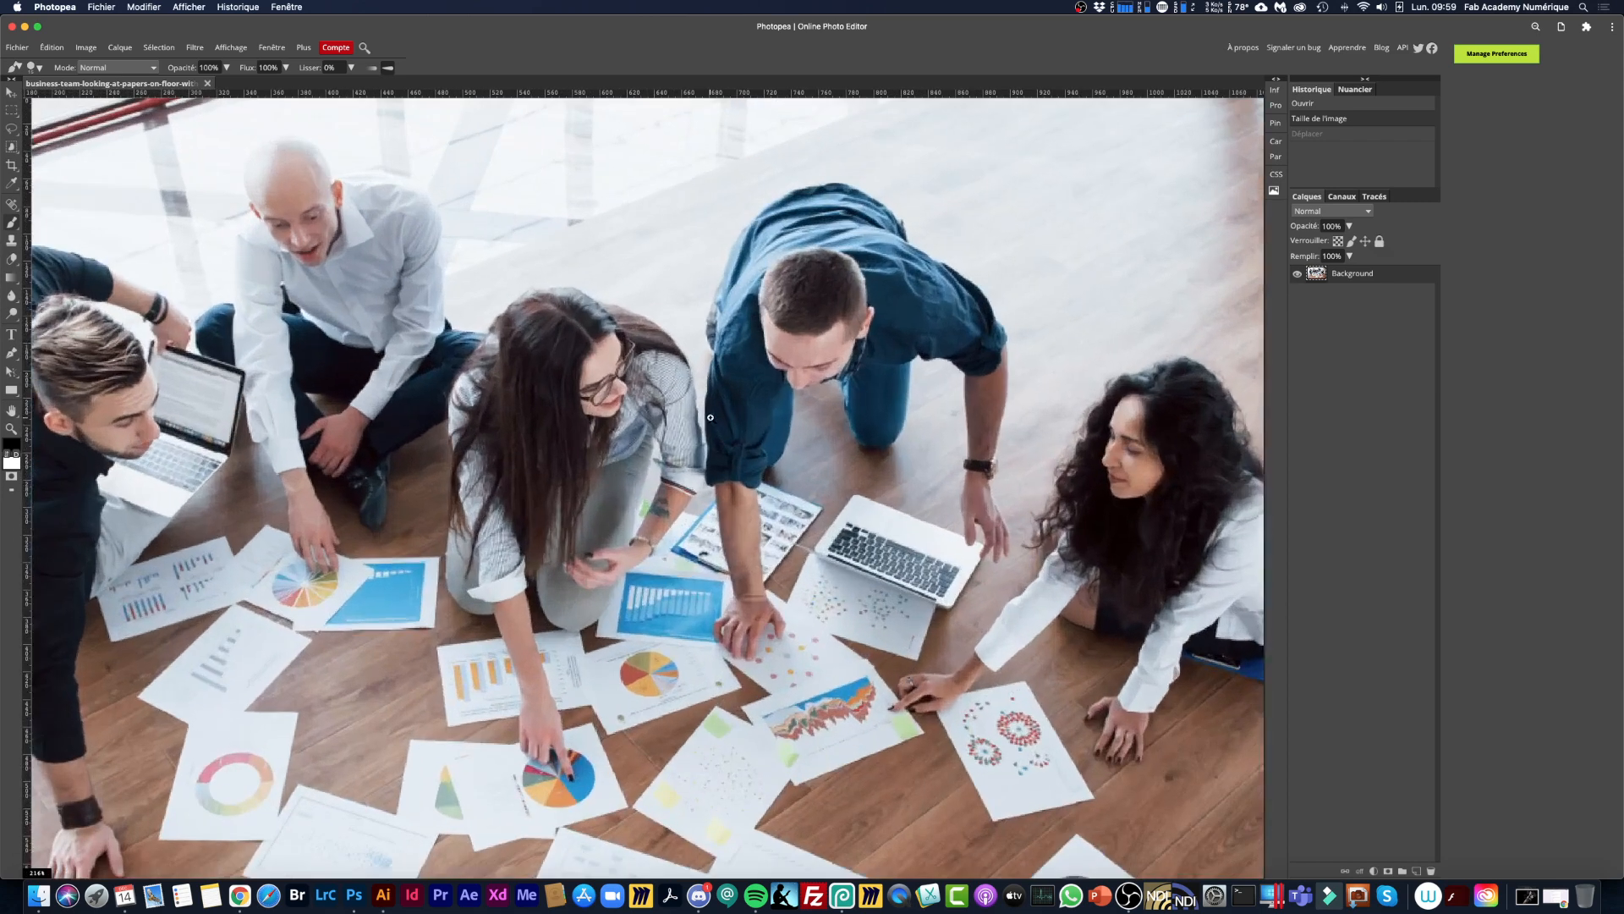
scroll(691, 419, "down", 6)
scroll(666, 423, "up", 4)
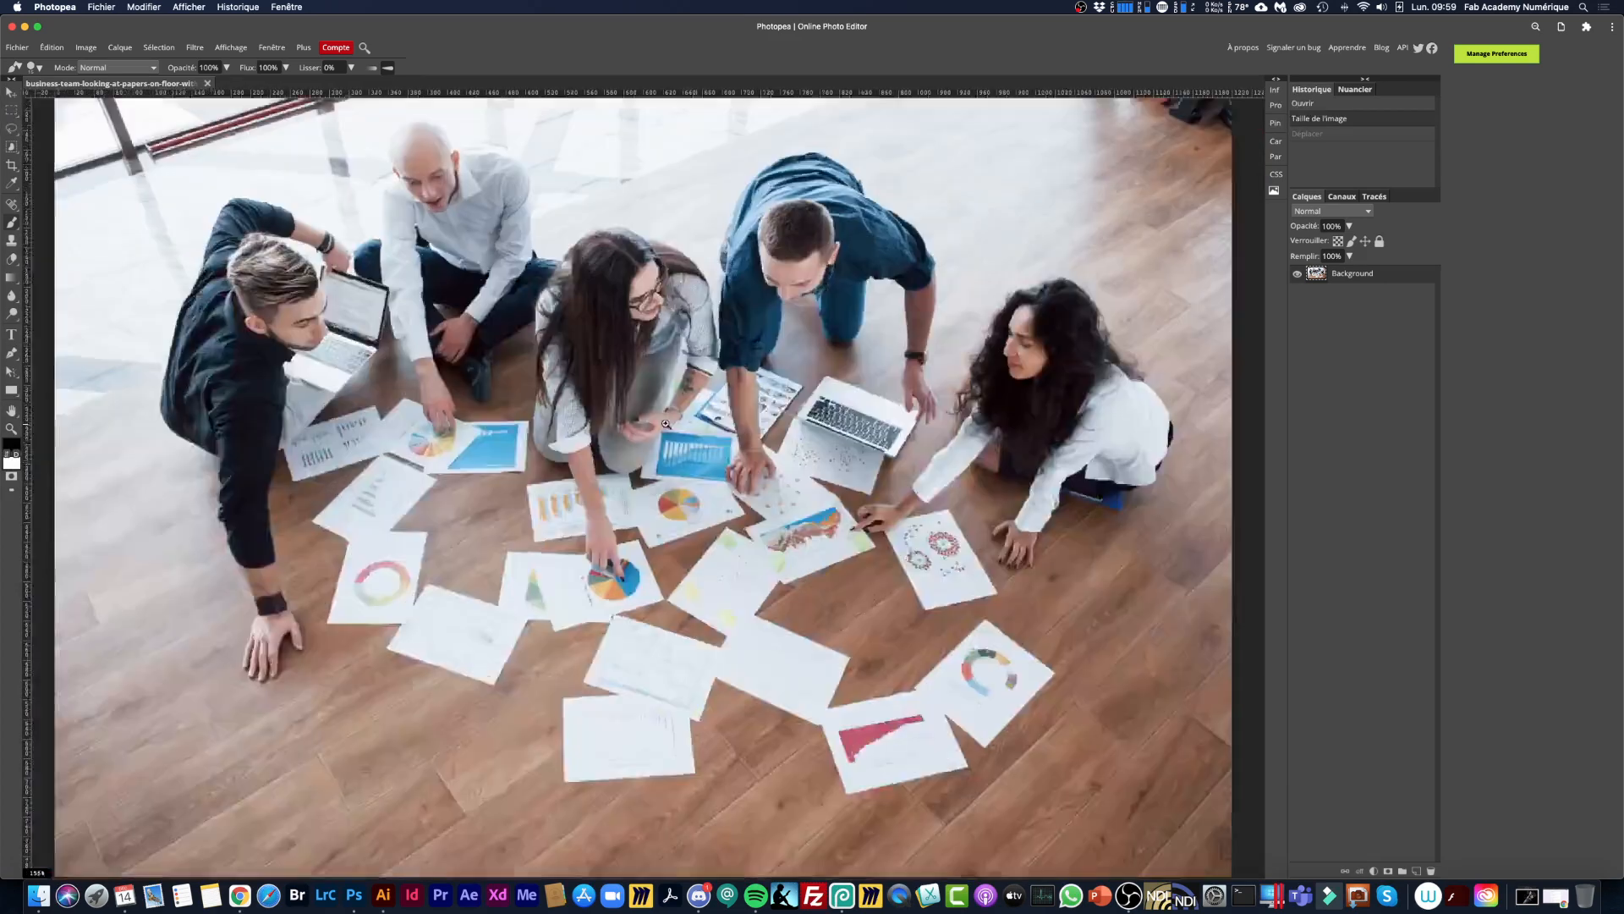
scroll(666, 423, "down", 4)
scroll(677, 423, "up", 4)
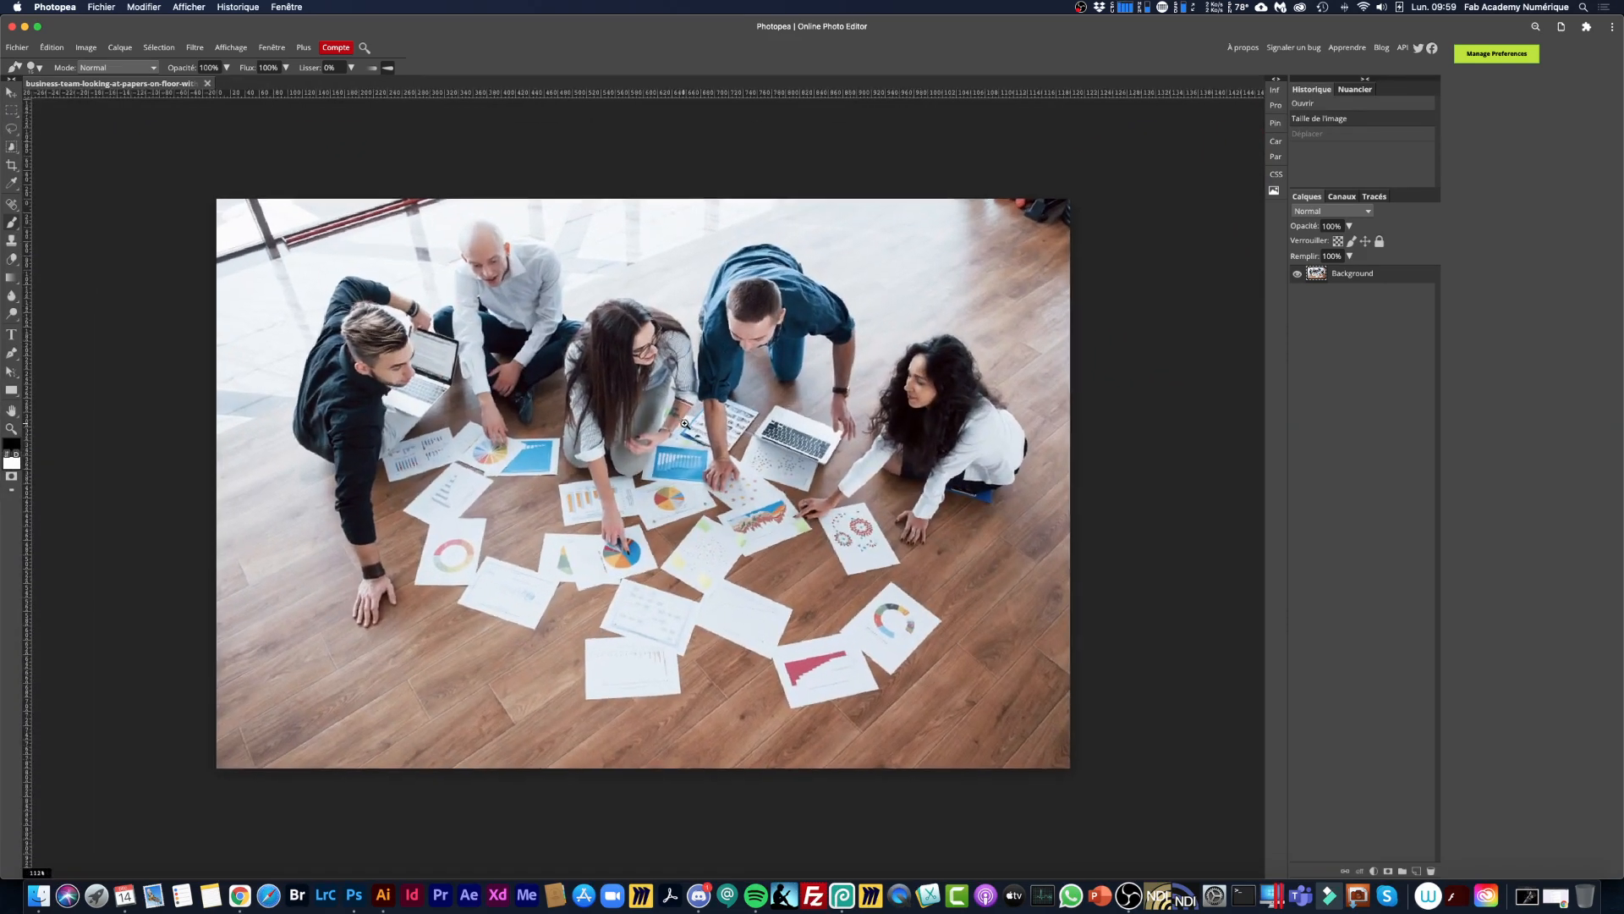
scroll(685, 423, "up", 2)
scroll(691, 420, "down", 2)
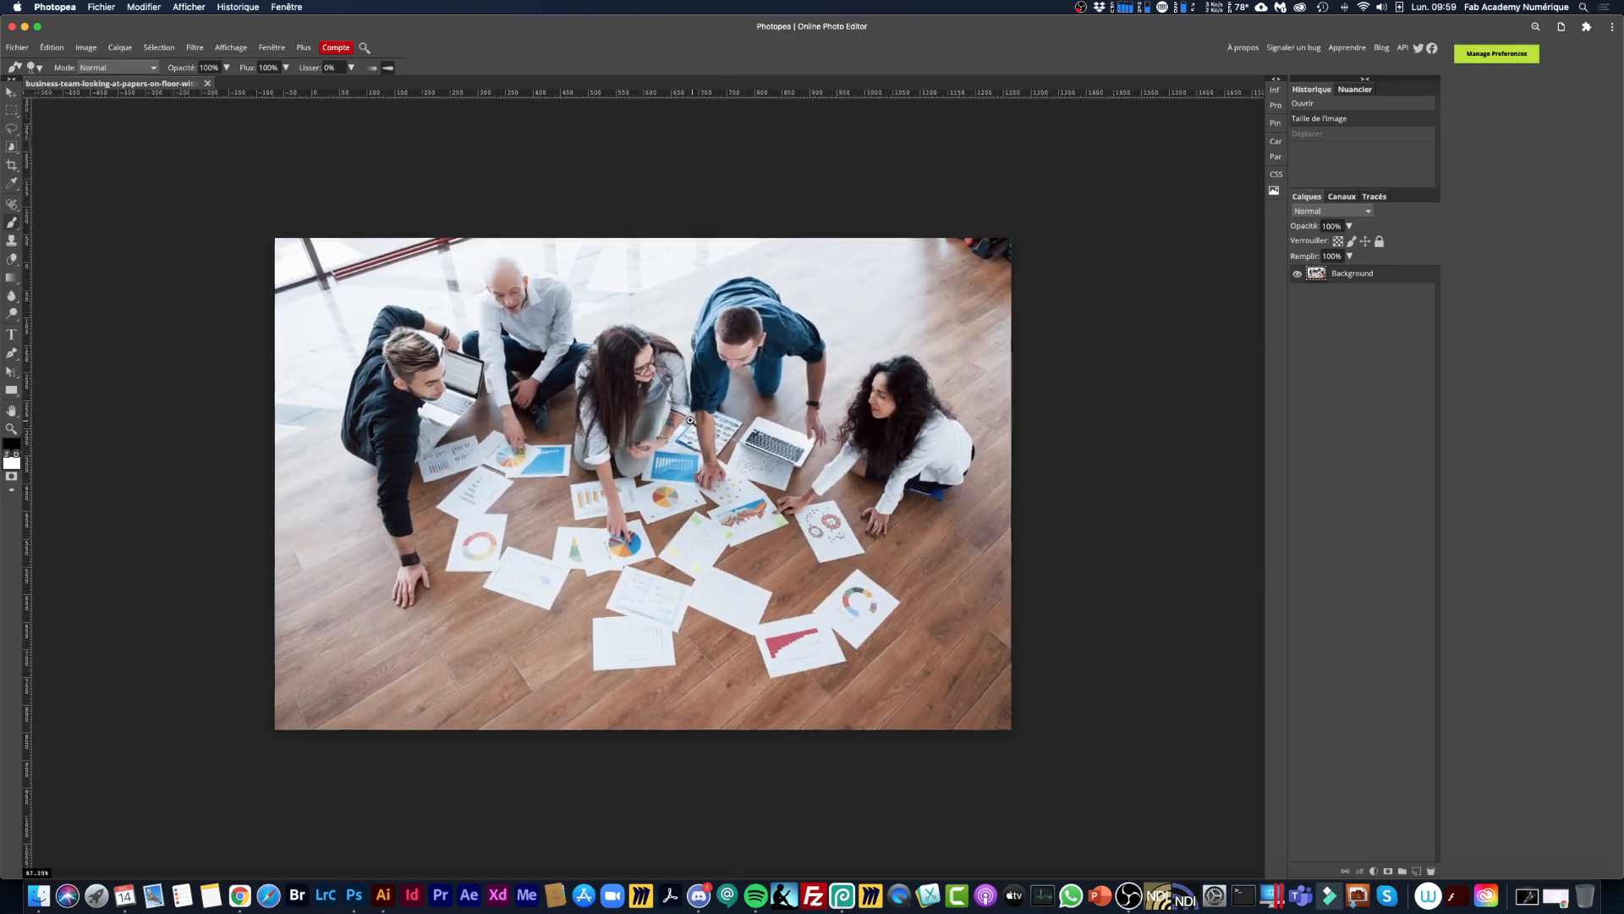
scroll(690, 420, "down", 1)
scroll(685, 420, "up", 3)
scroll(633, 420, "down", 4)
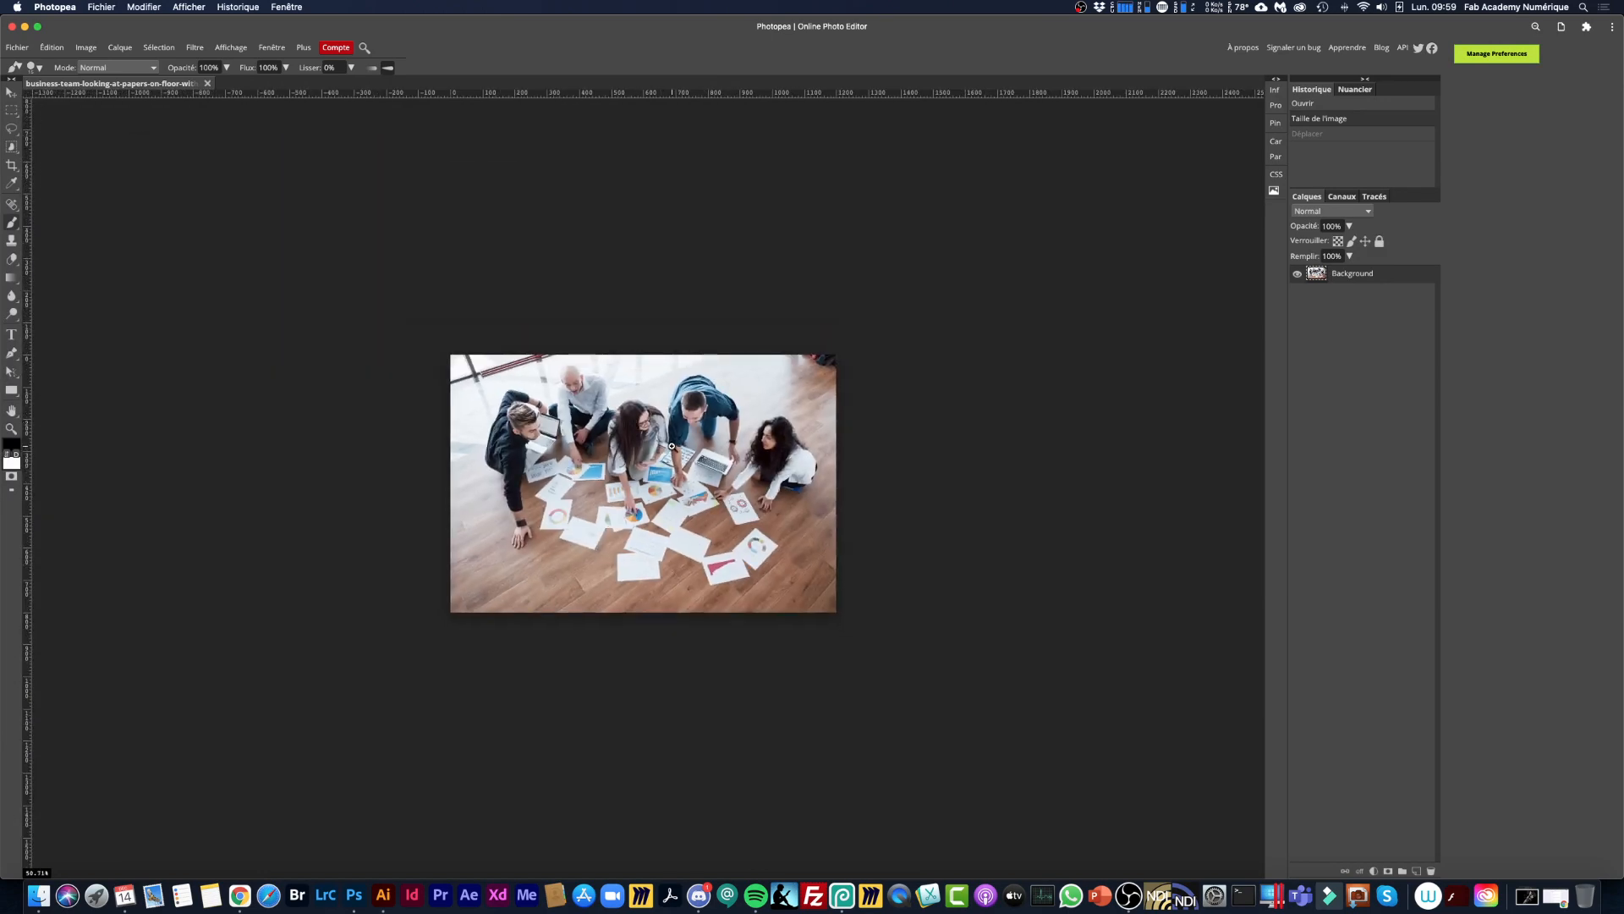
scroll(687, 447, "down", 1)
scroll(694, 453, "up", 4)
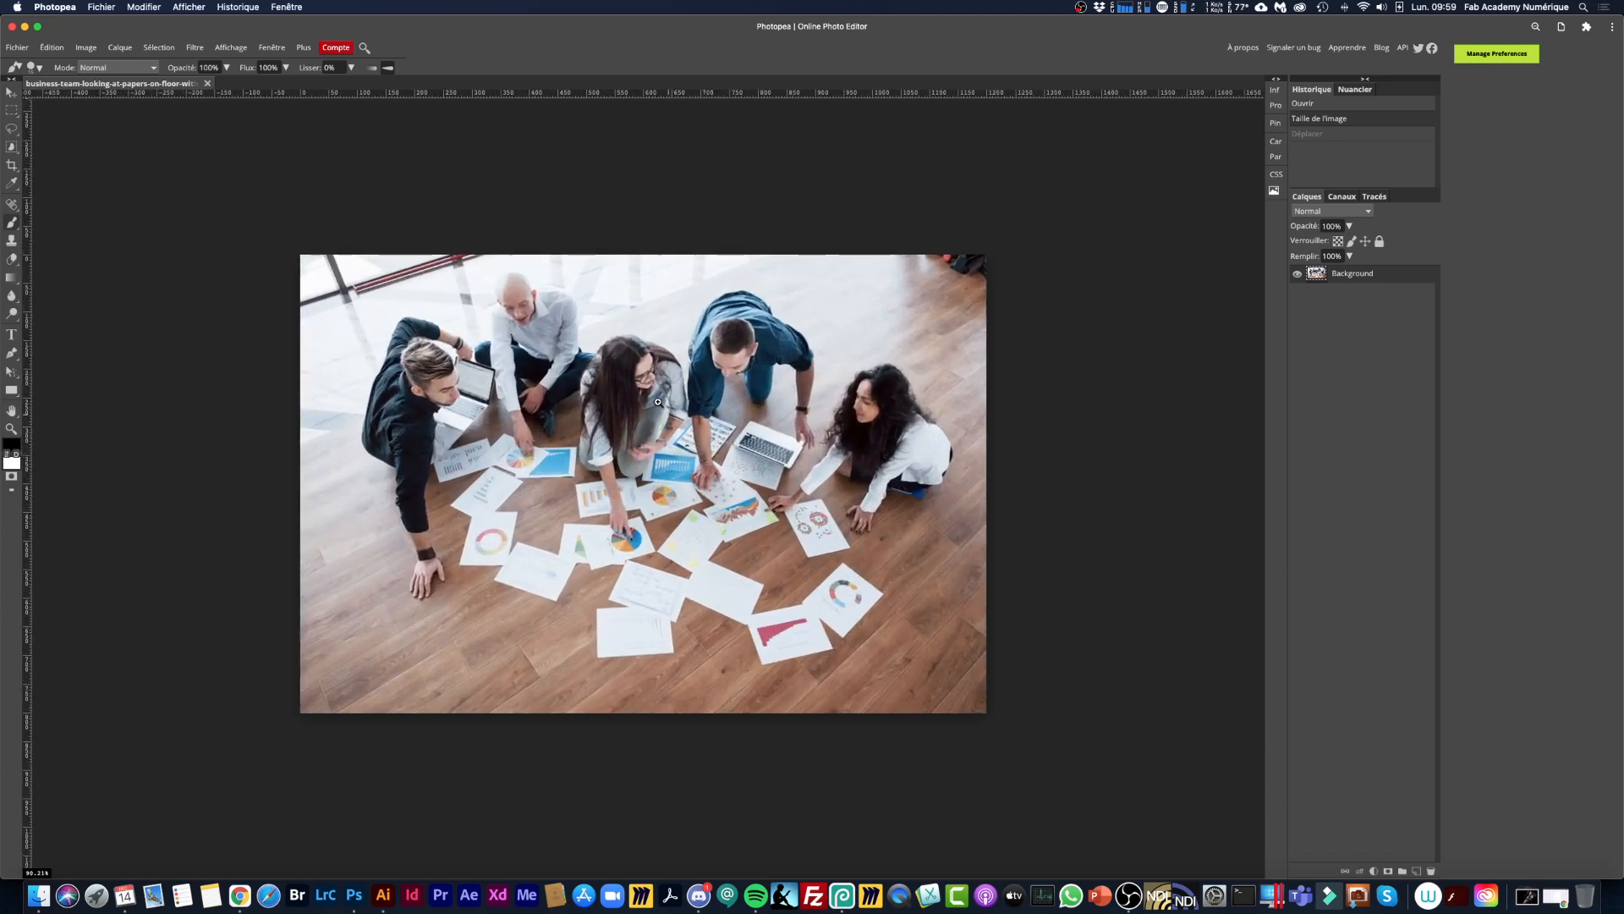
Examine the people and documents in the photo up close, panning between them, and return to a view of the whole image.
scroll(658, 402, "up", 5)
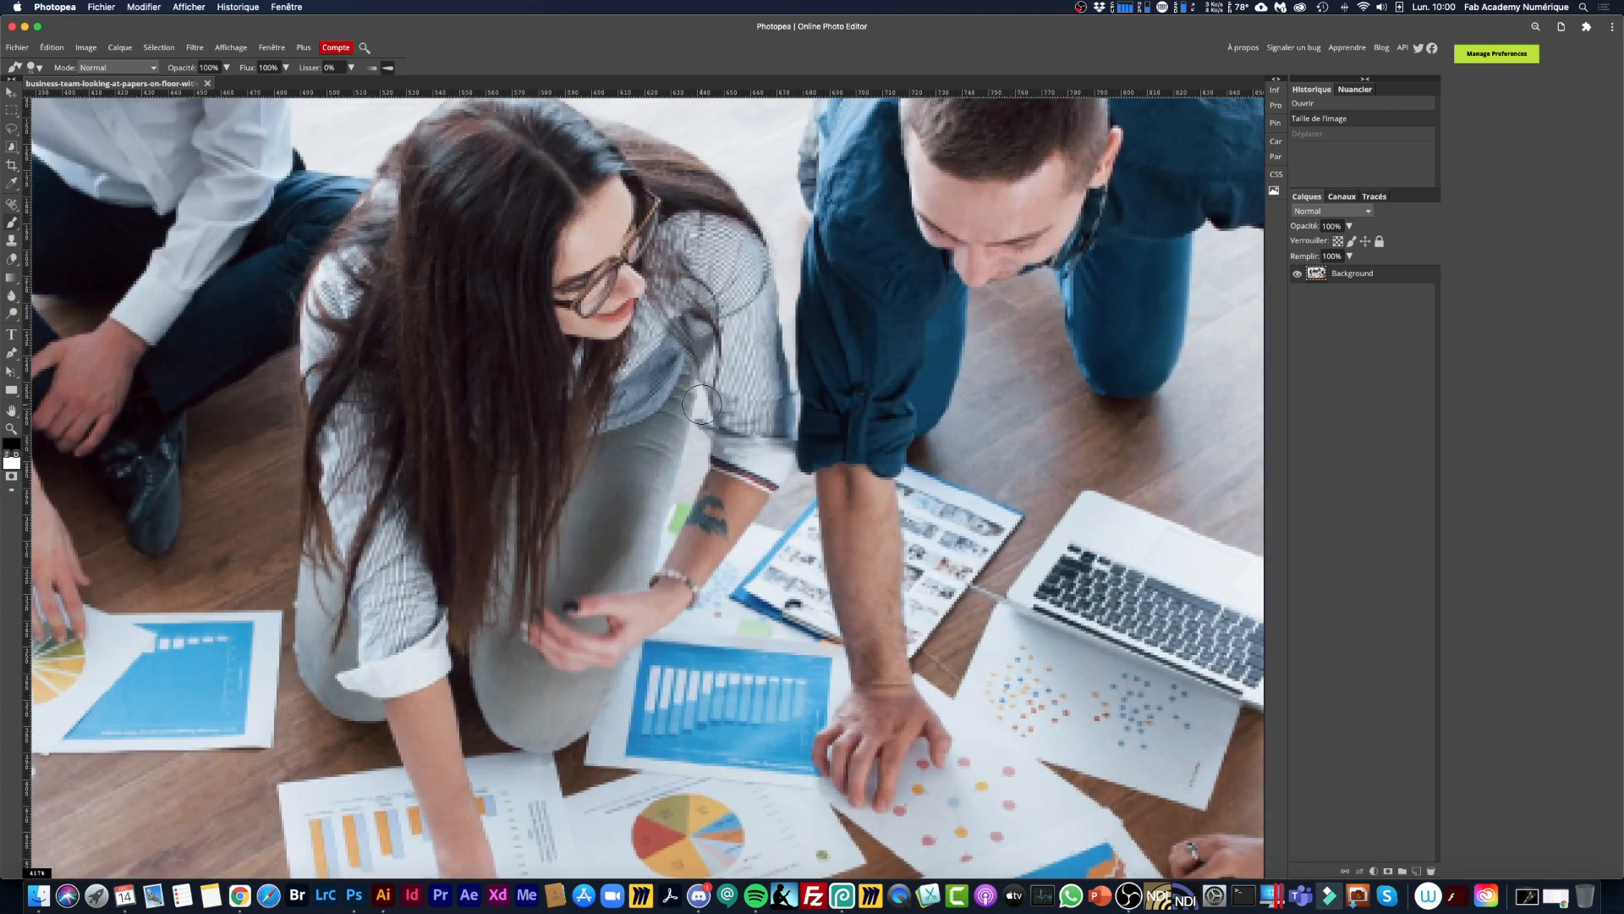
left_click_drag(757, 391, 577, 412)
left_click_drag(824, 410, 575, 461)
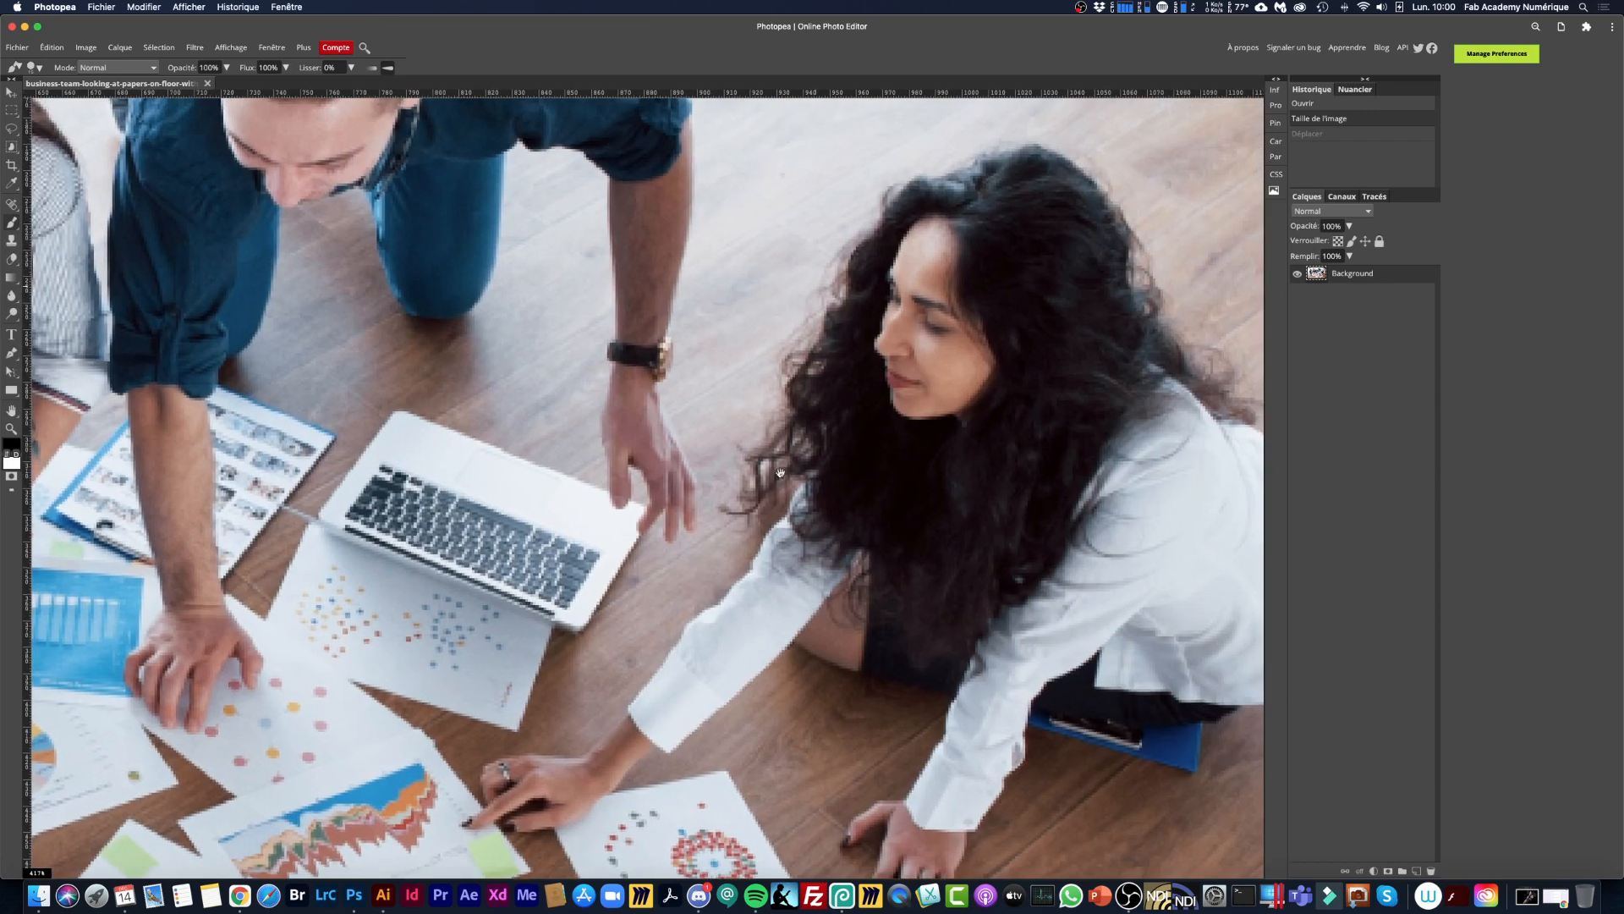
left_click_drag(780, 473, 747, 684)
left_click_drag(572, 297, 660, 446)
left_click_drag(570, 370, 875, 339)
left_click_drag(594, 399, 831, 345)
left_click_drag(770, 394, 762, 334)
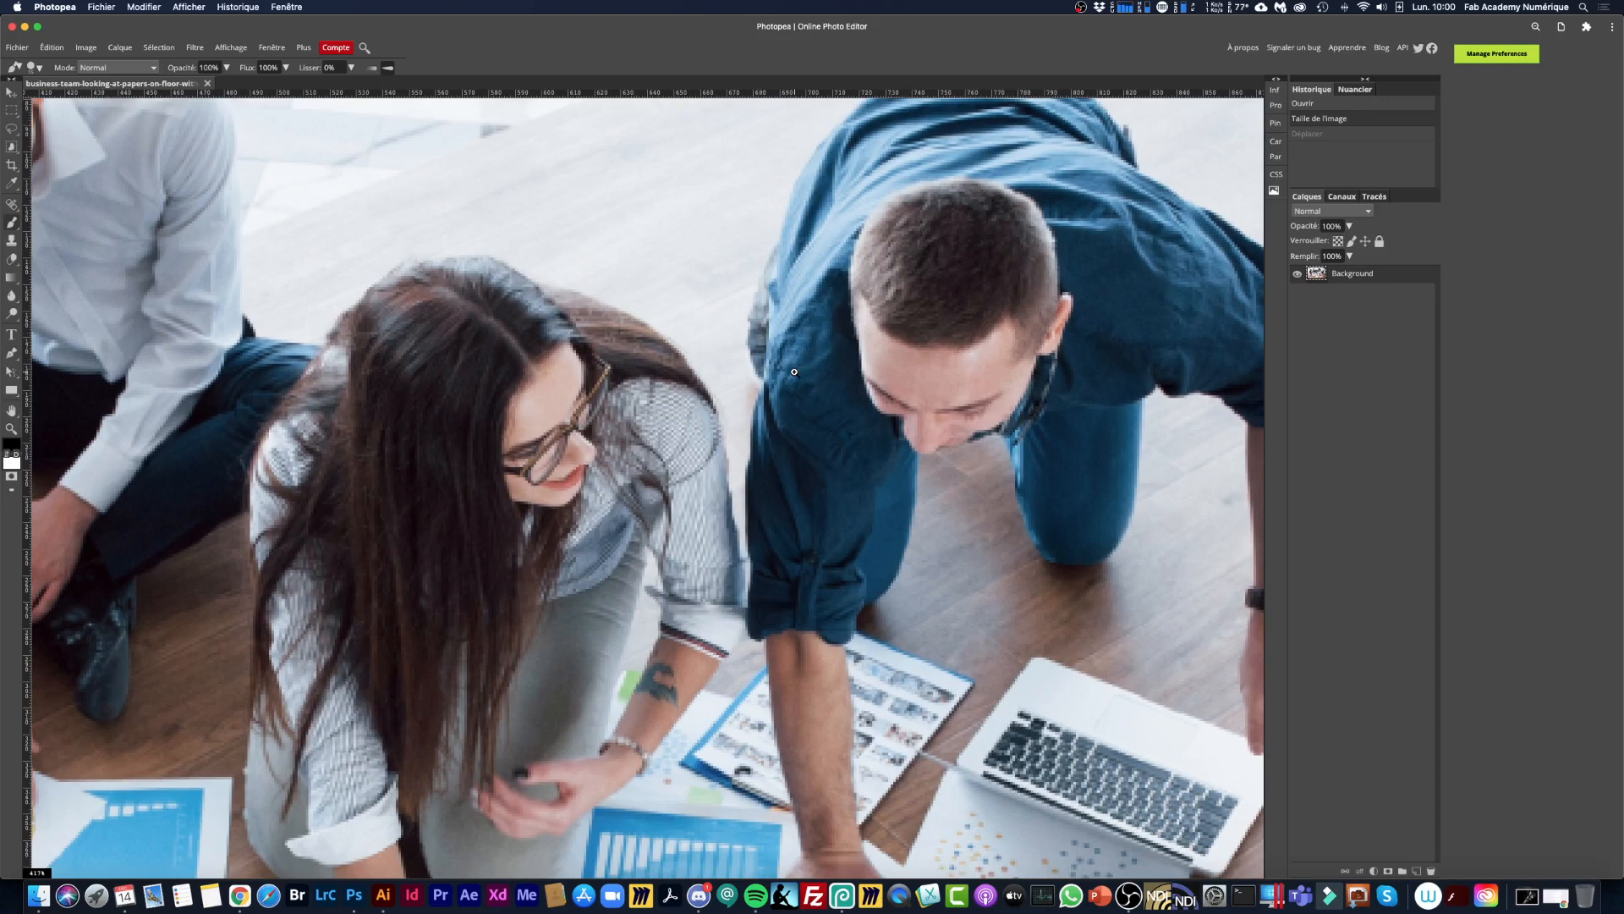
scroll(794, 371, "down", 5)
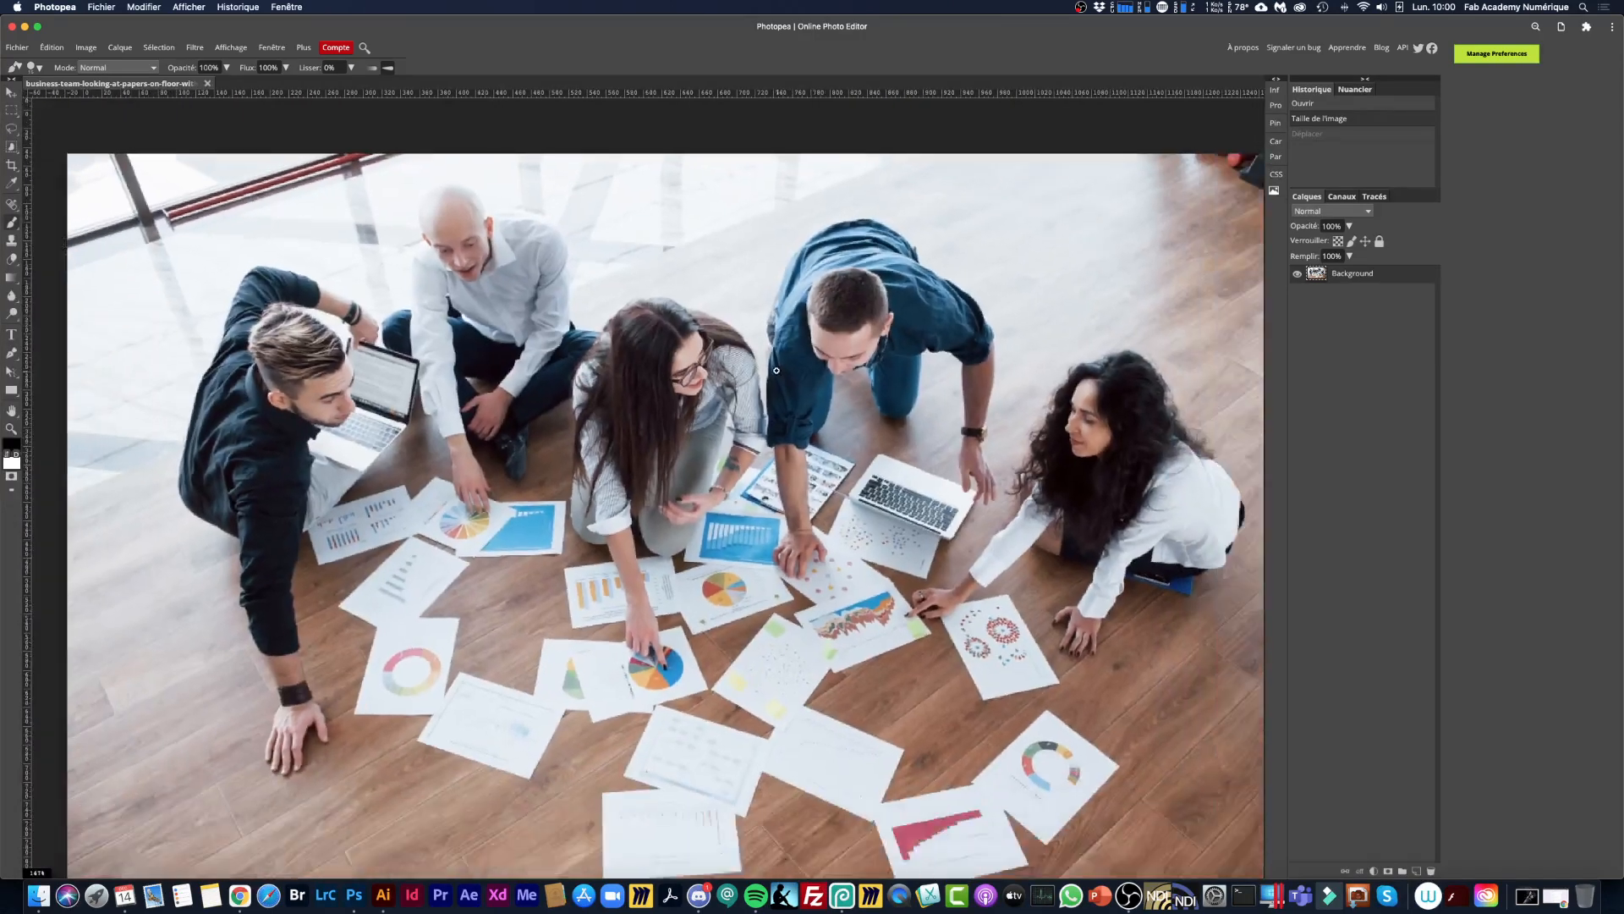
scroll(776, 371, "down", 1)
scroll(774, 396, "down", 2)
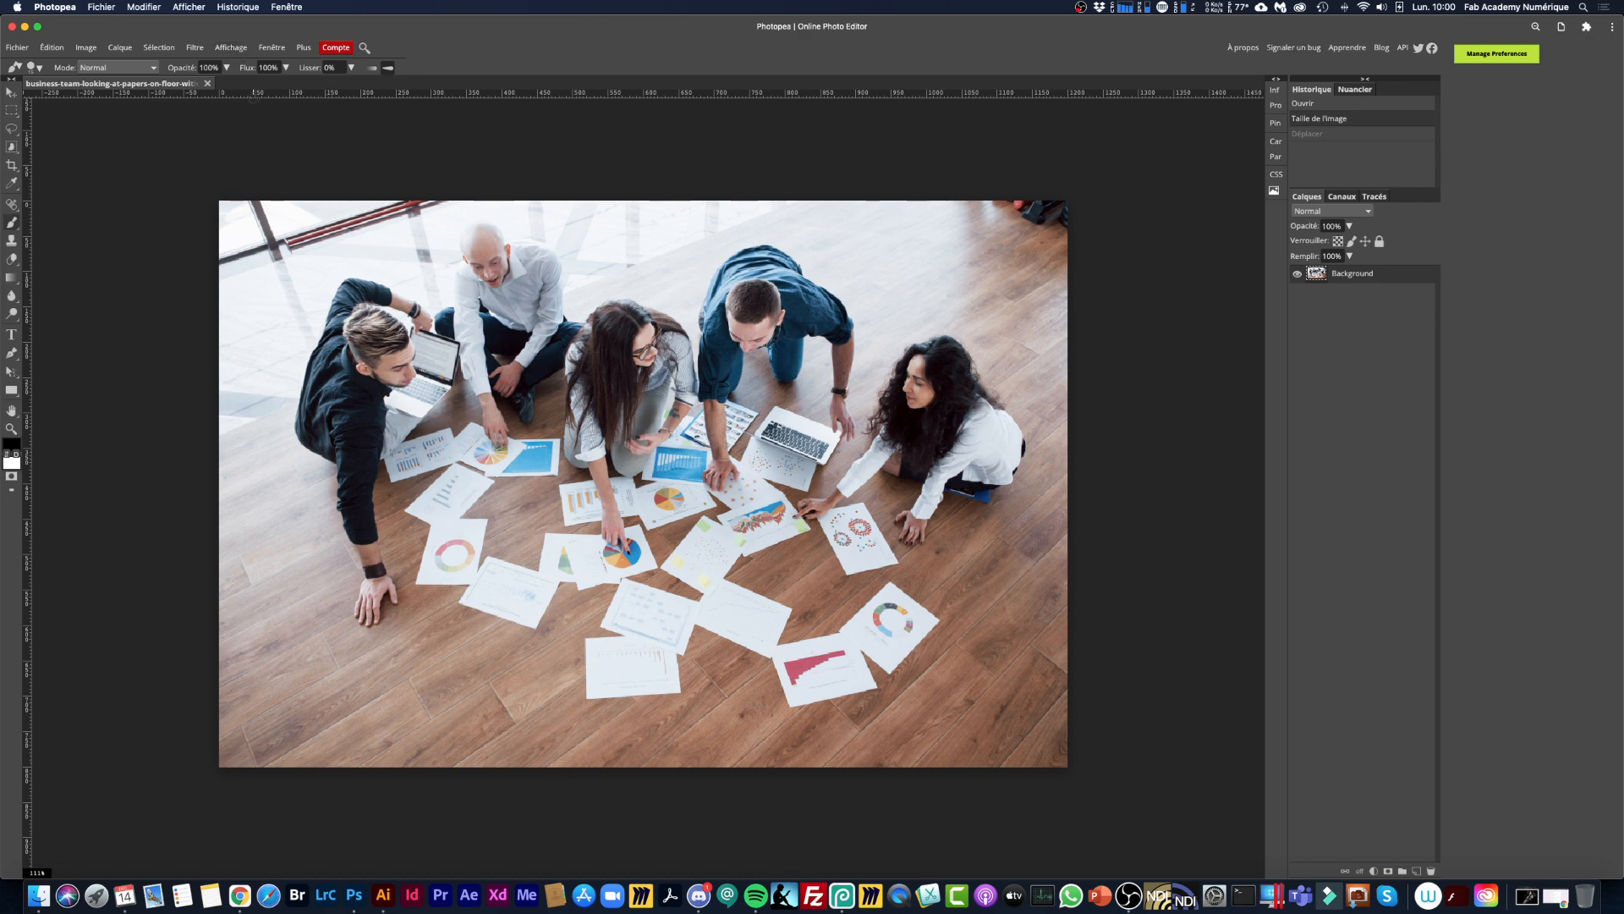
With the Move tool, place a vertical guide along the photo's left edge and a horizontal guide along its top edge.
left_click(231, 47)
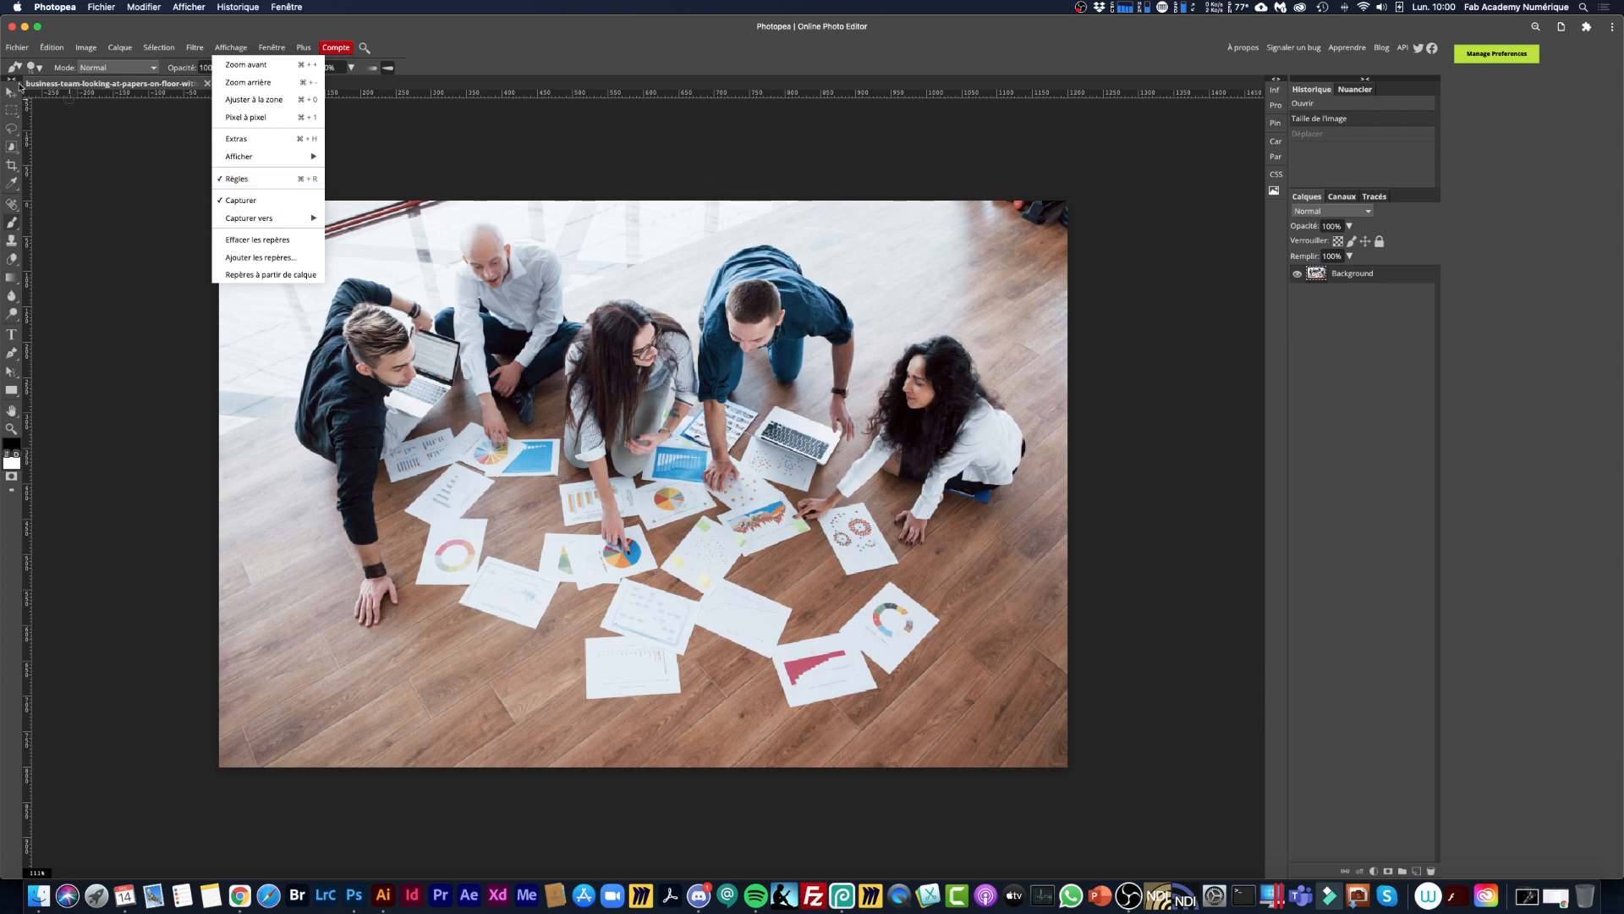
left_click(11, 91)
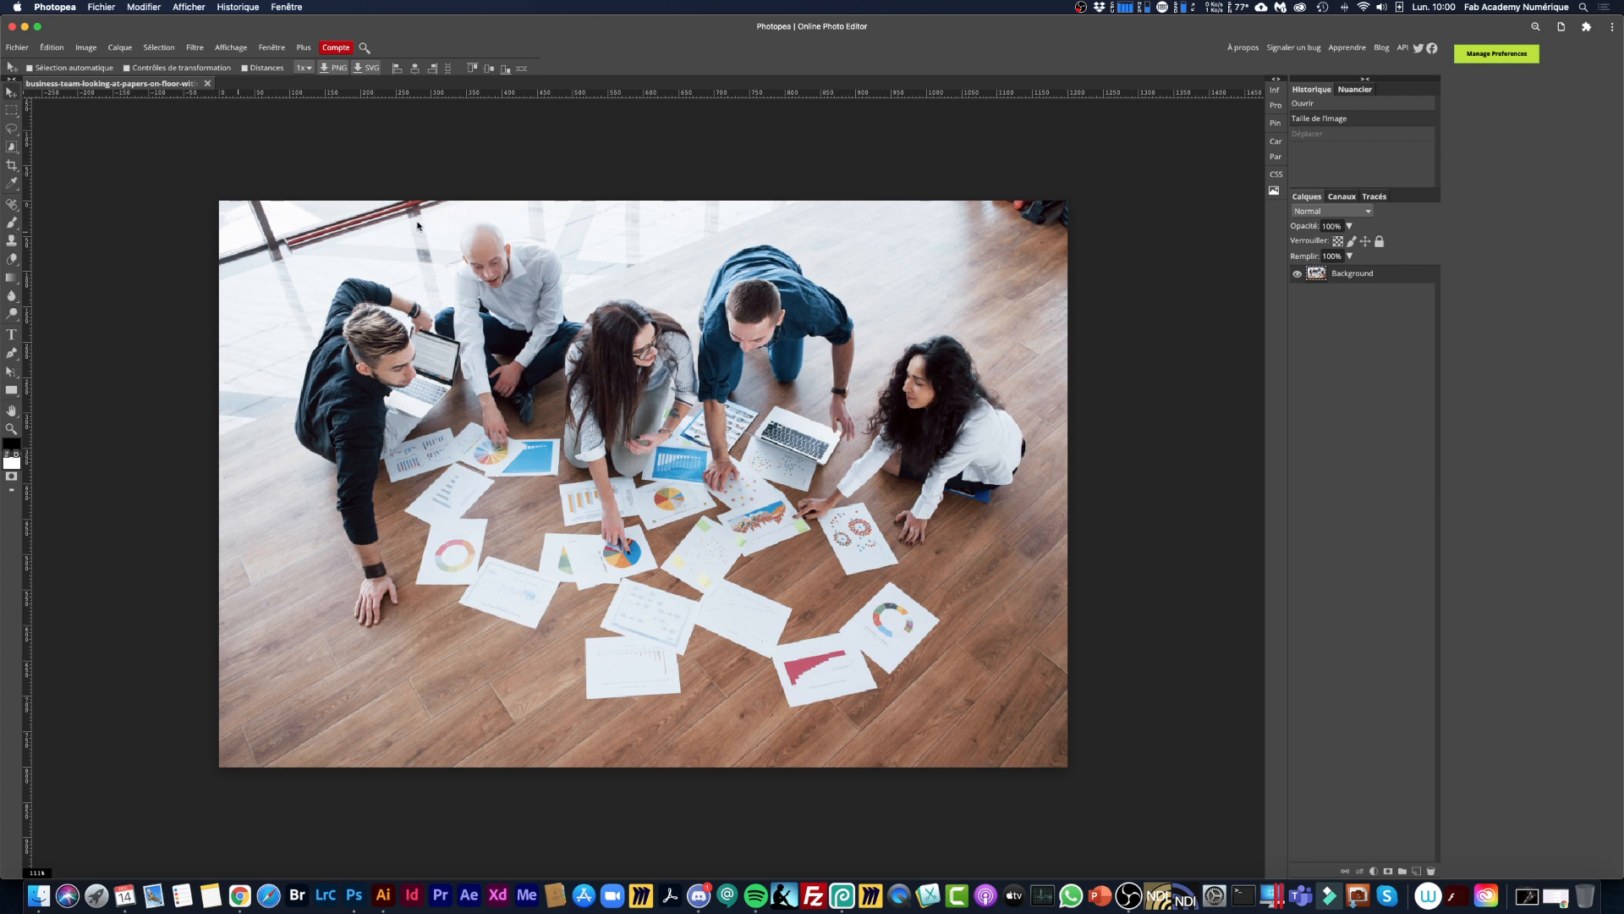
key("super+minus")
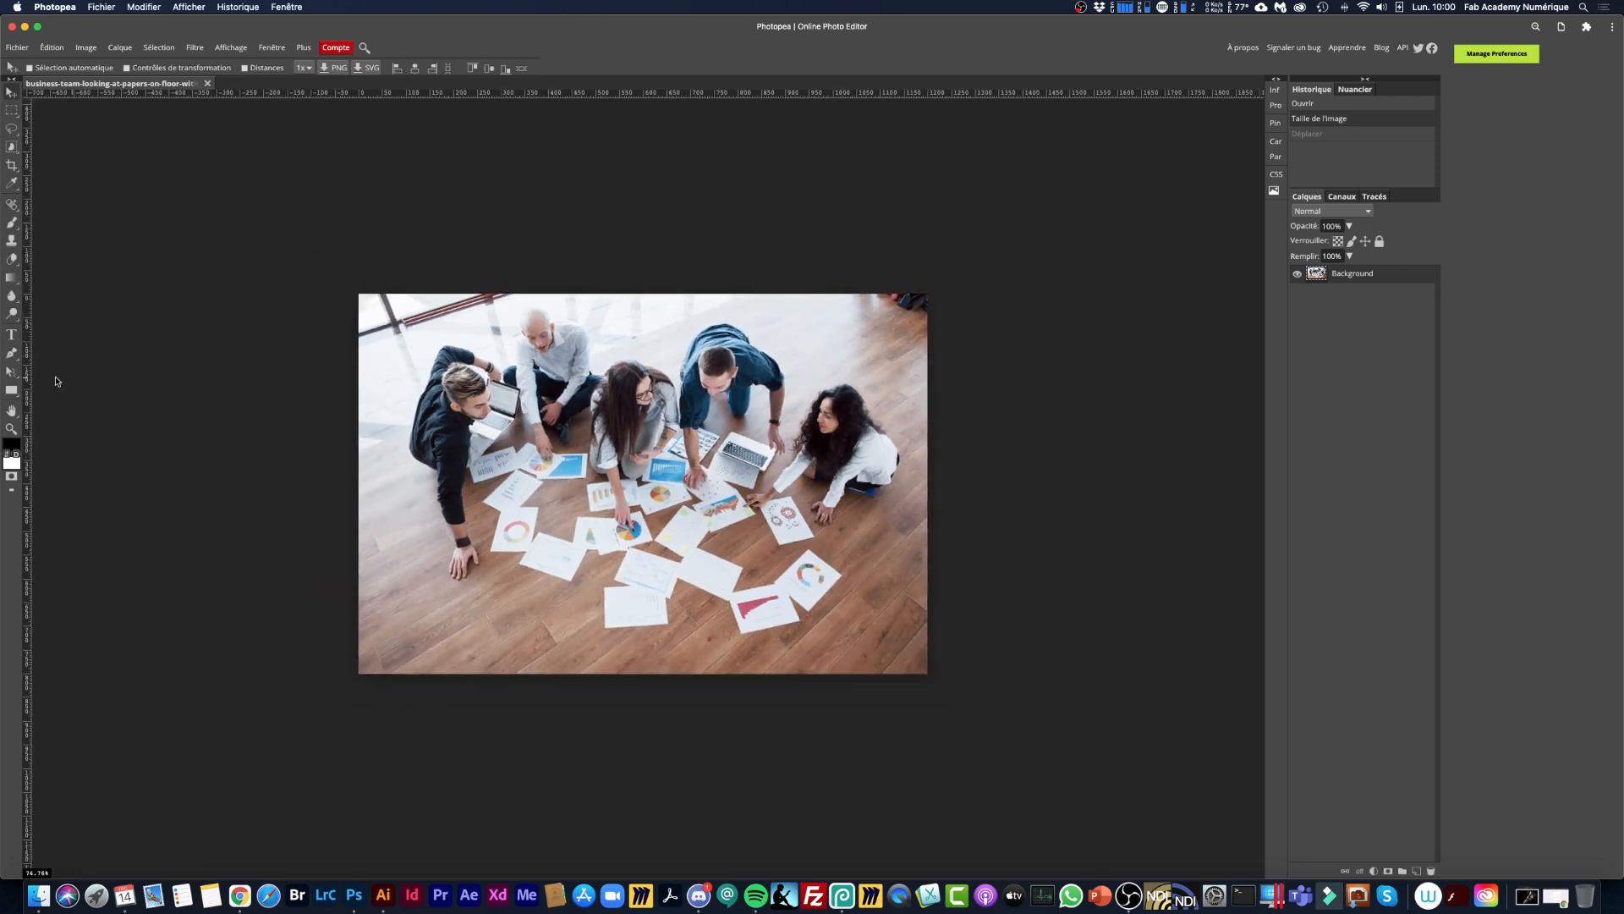
left_click_drag(28, 386, 199, 398)
left_click_drag(270, 394, 359, 368)
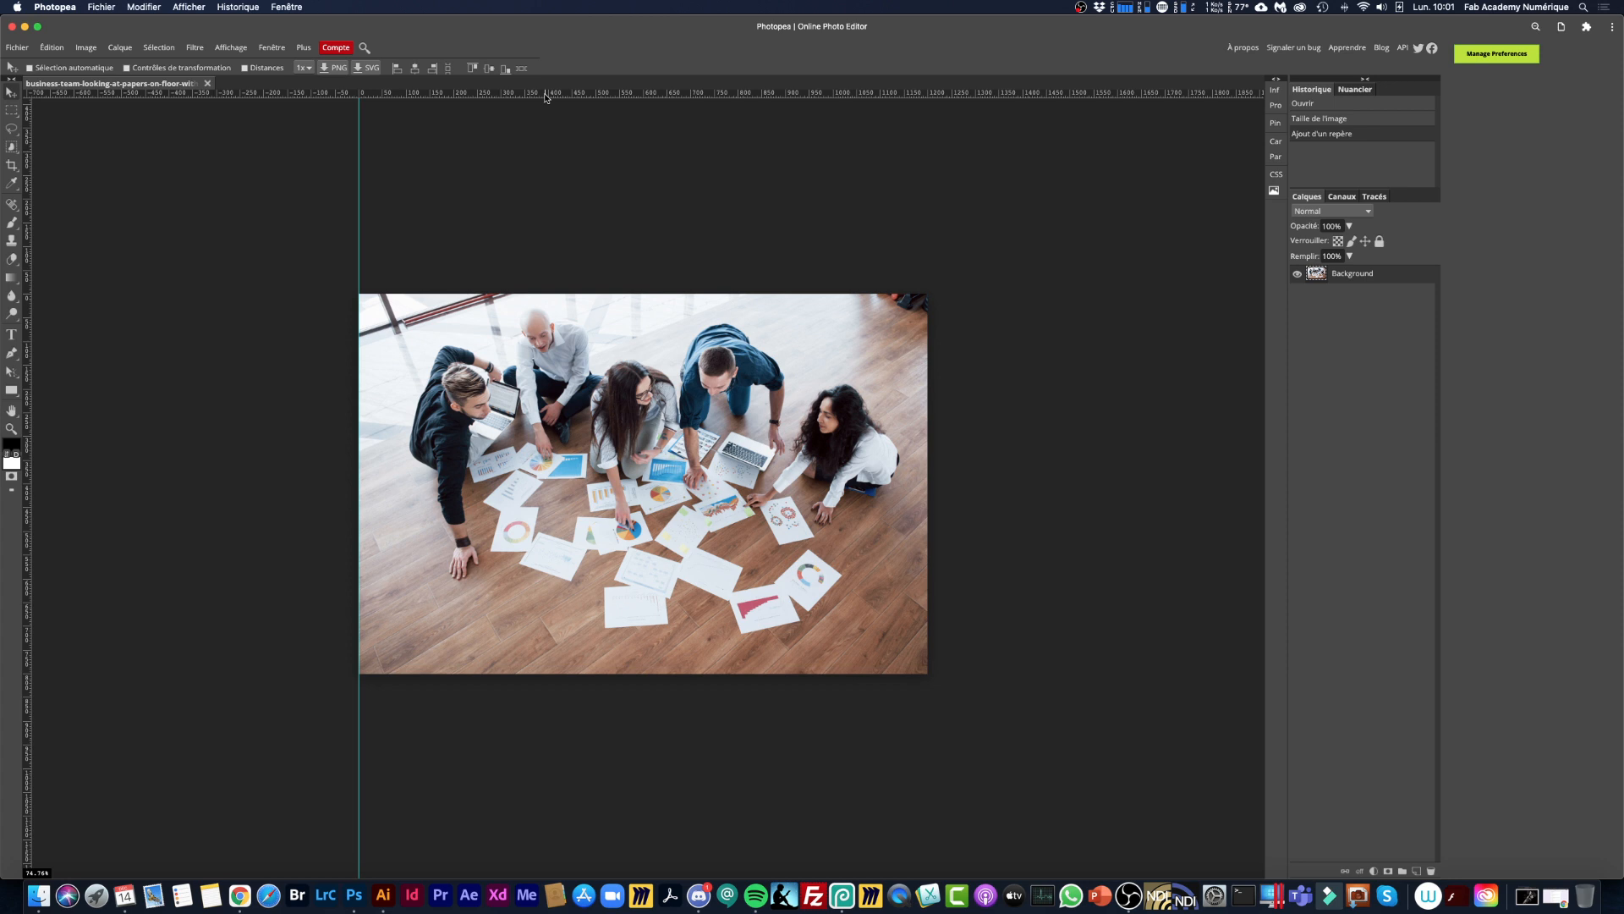
left_click_drag(545, 97, 551, 294)
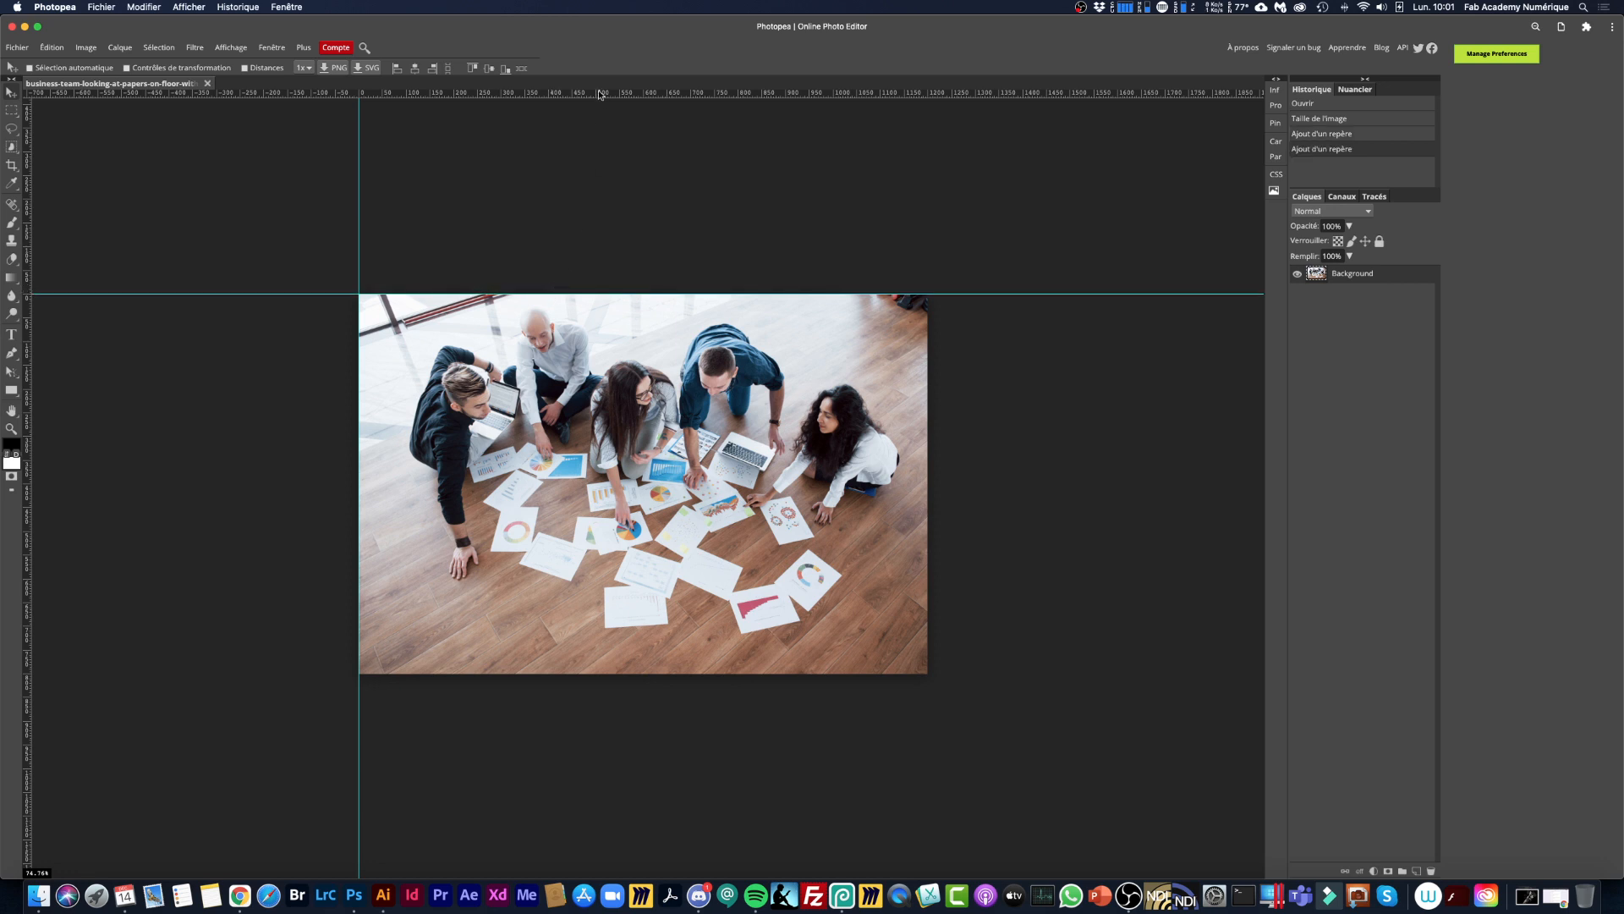
Add a second horizontal guide across the lower part of the photo and toggle the display of extras off and on repeatedly.
left_click_drag(602, 95, 607, 618)
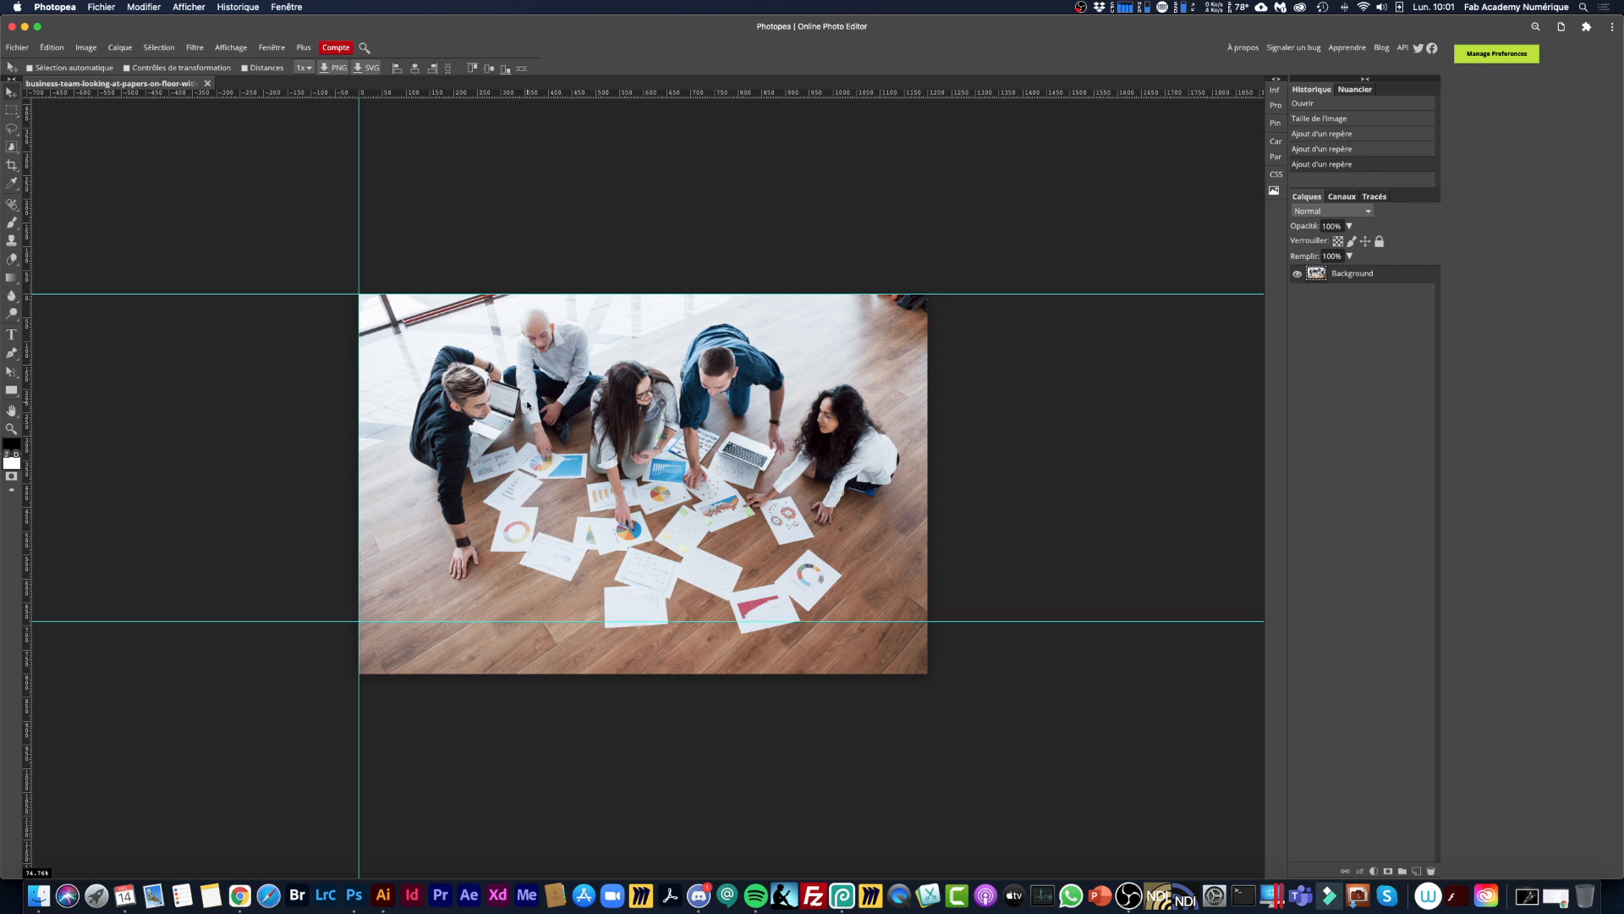
left_click(264, 48)
mouse_move(233, 47)
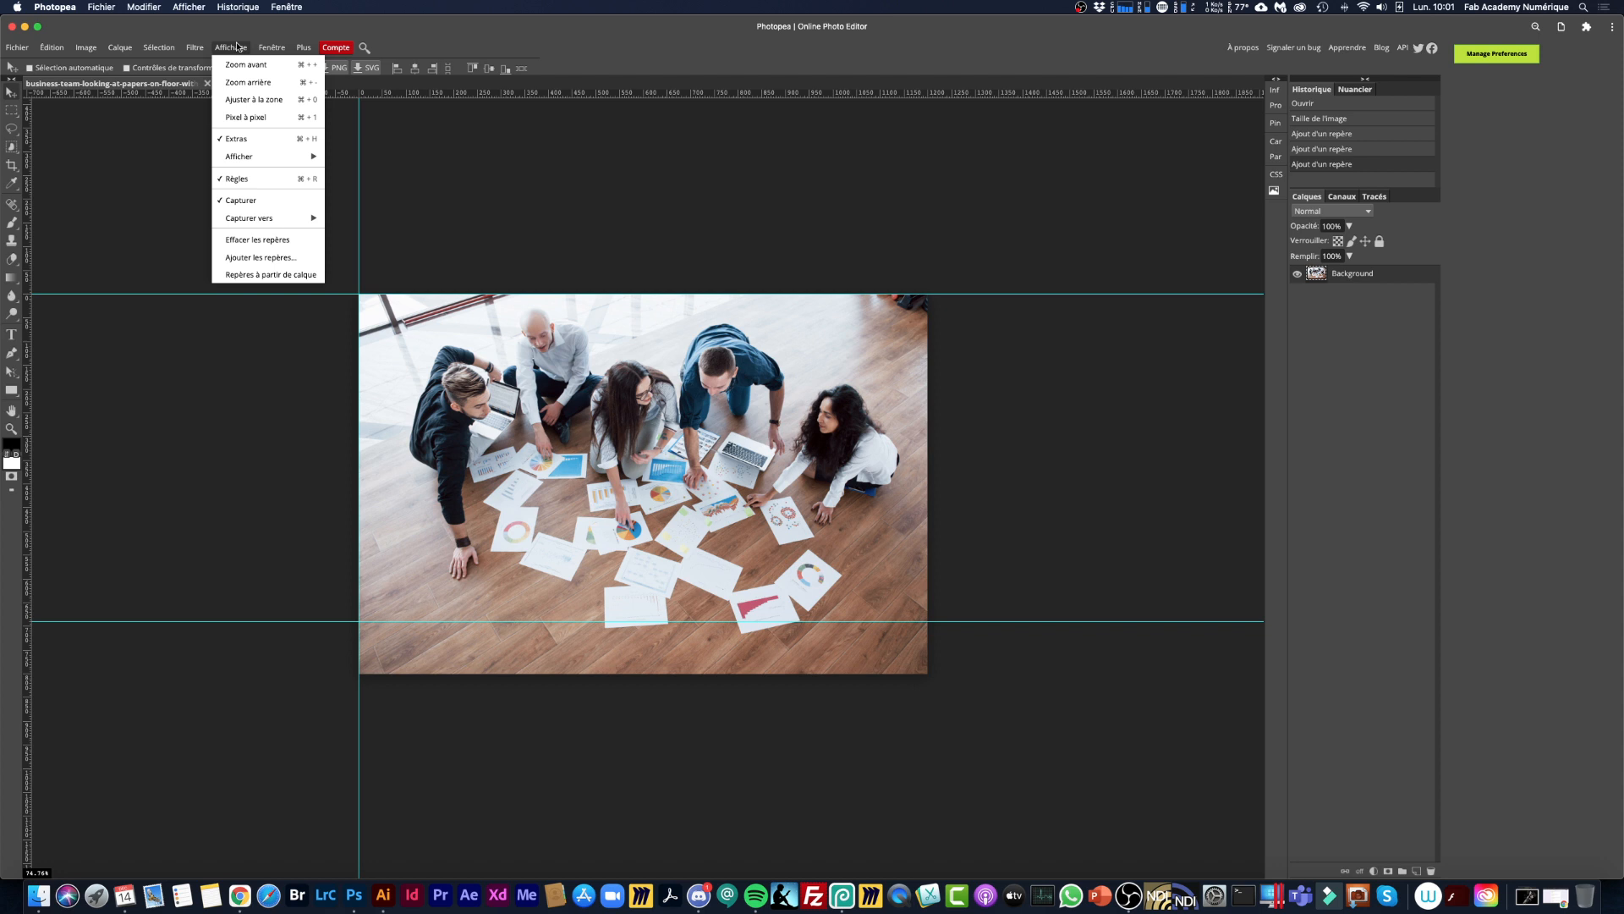
left_click(259, 148)
left_click(267, 48)
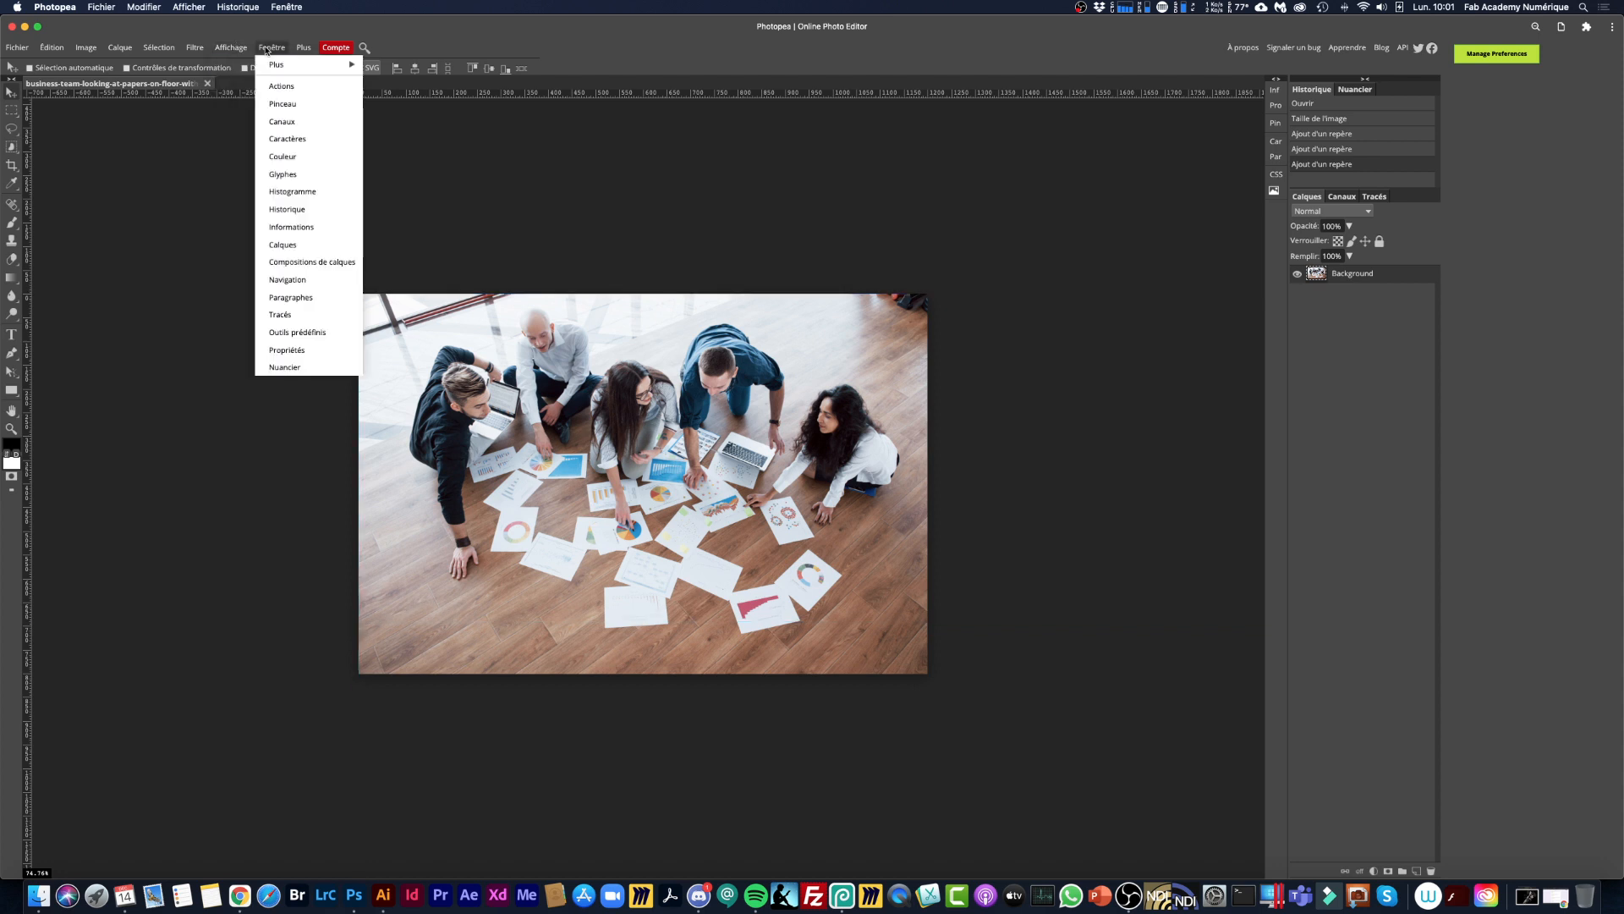
mouse_move(245, 51)
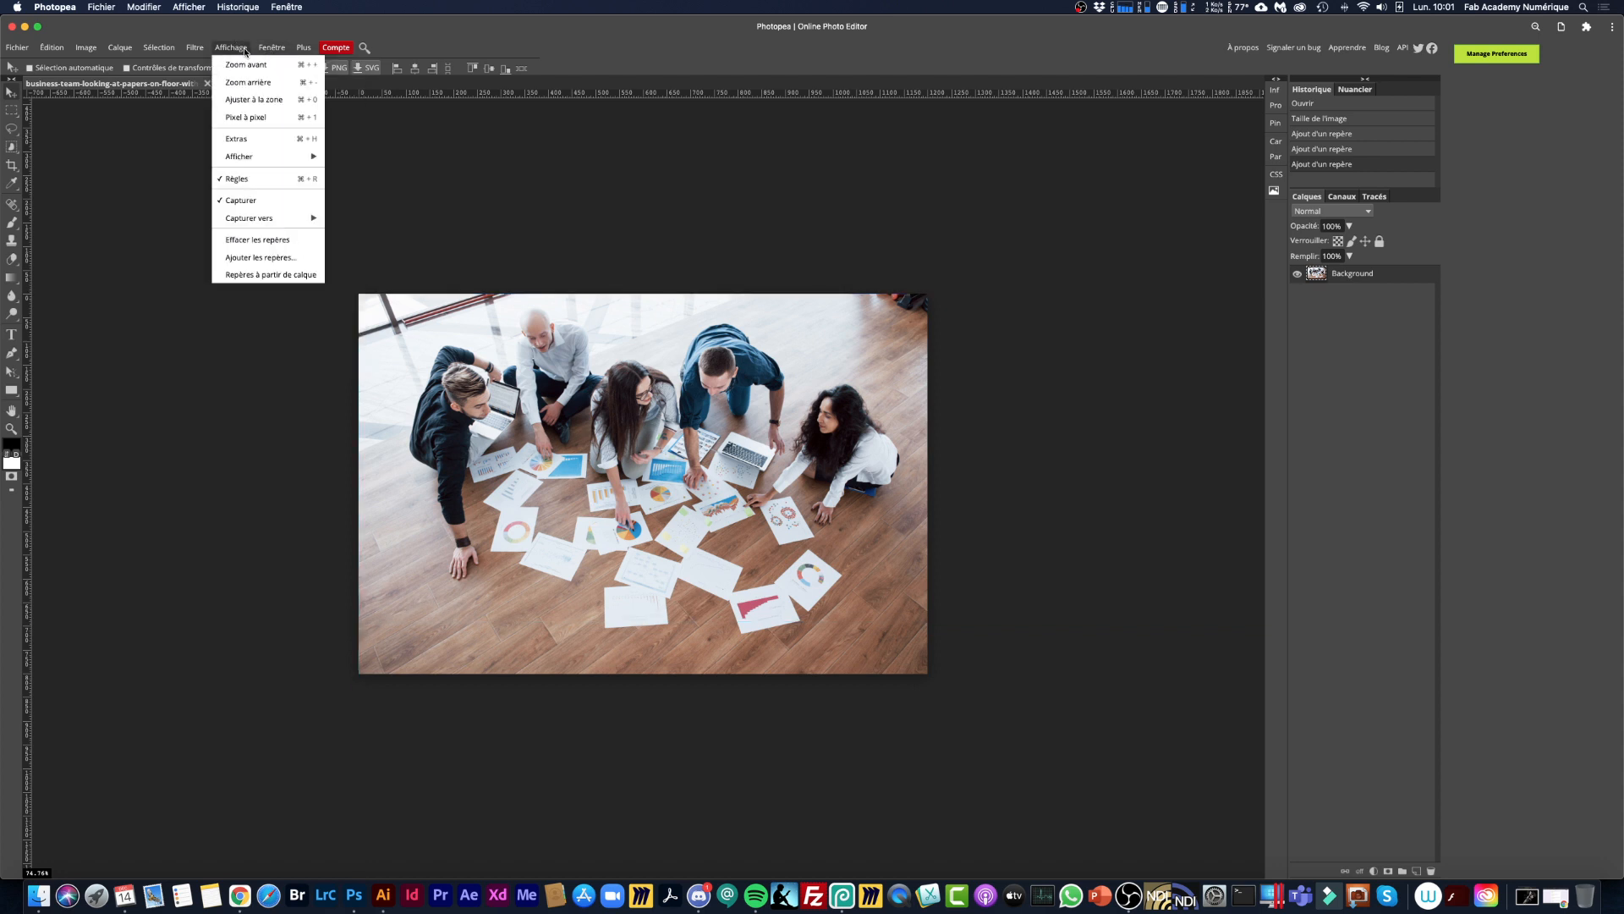
left_click(248, 140)
key("ctrl+h")
key("ctrl+h")
key("ctrl+h")
key("ctrl+h")
key("ctrl+h")
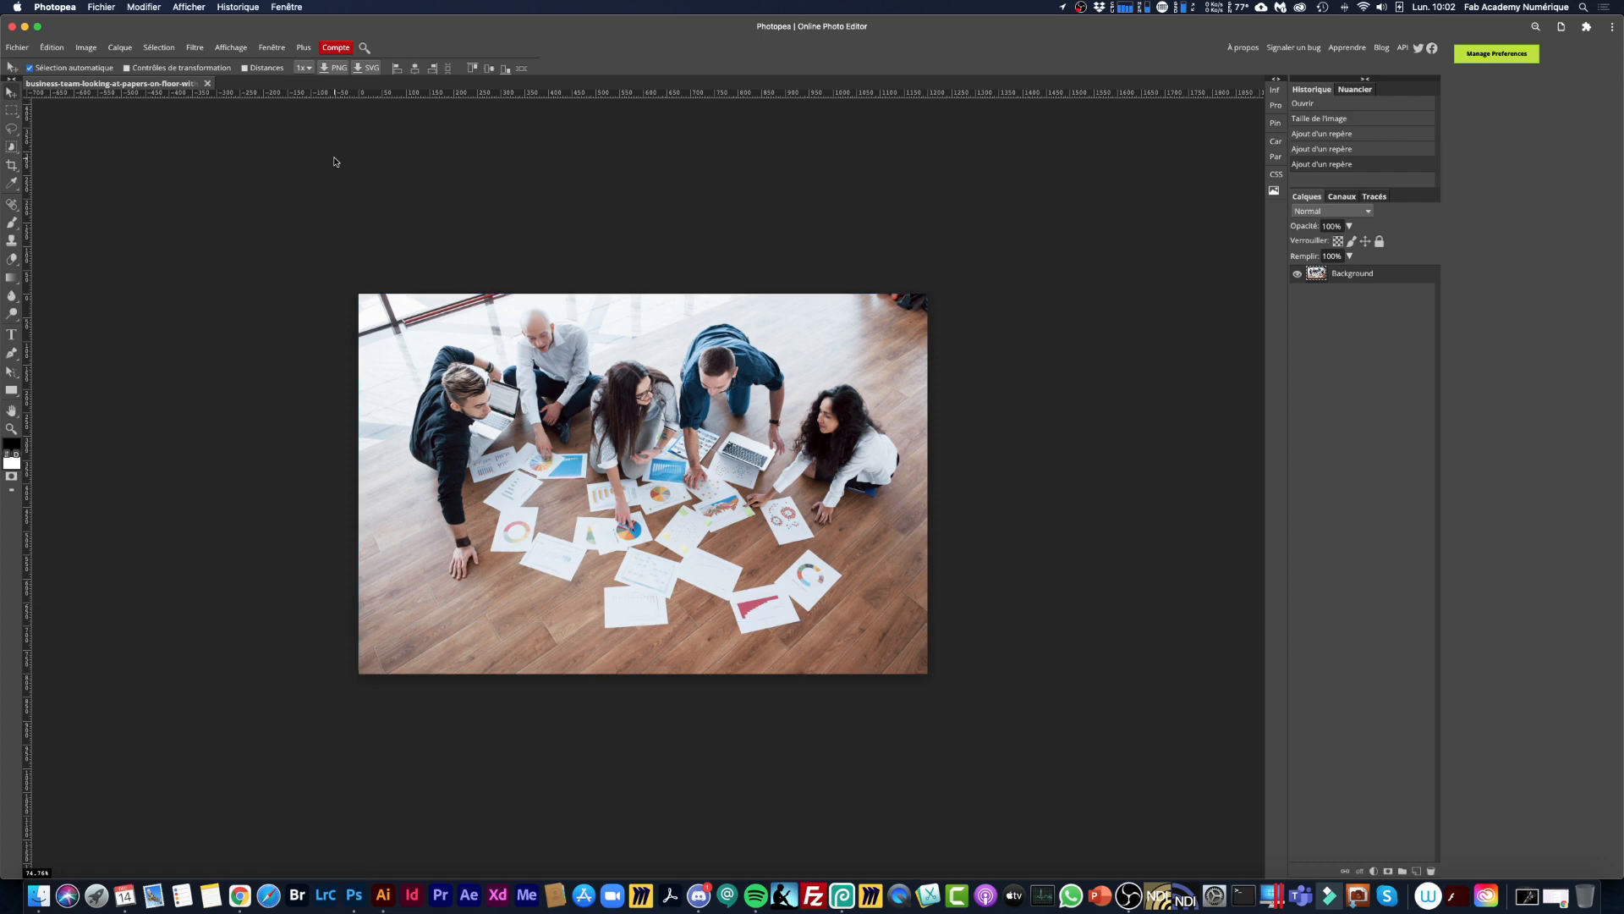
key("ctrl+h")
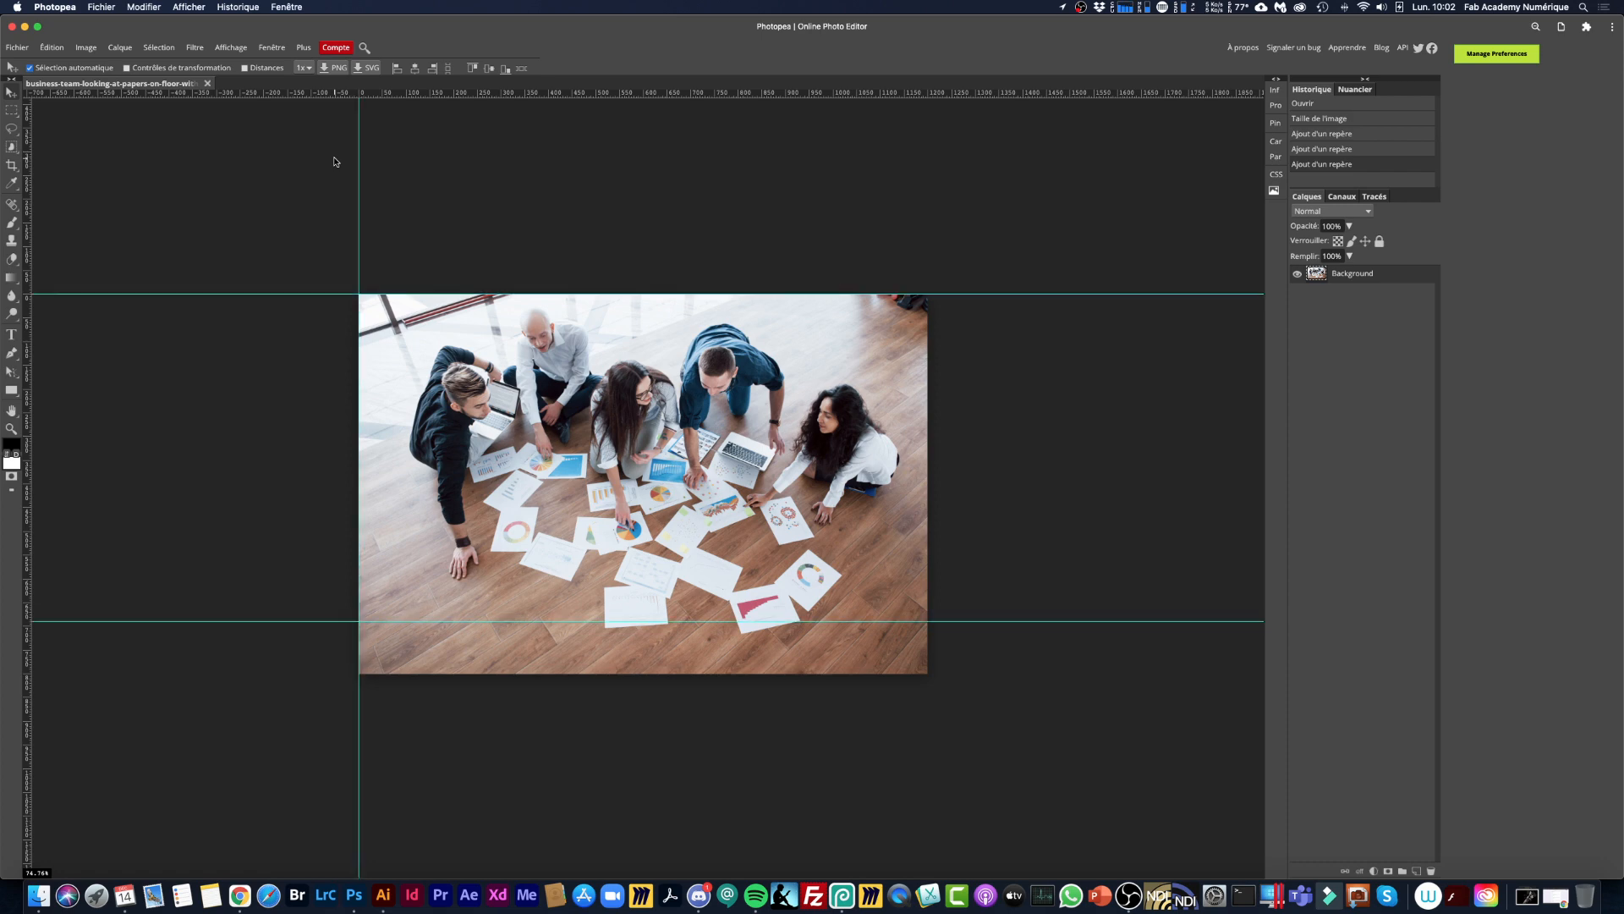
Nudge the upper horizontal guide slightly so it lines up precisely with the photo's top edge.
key("ctrl+plus")
key("ctrl+plus")
key("ctrl+plus")
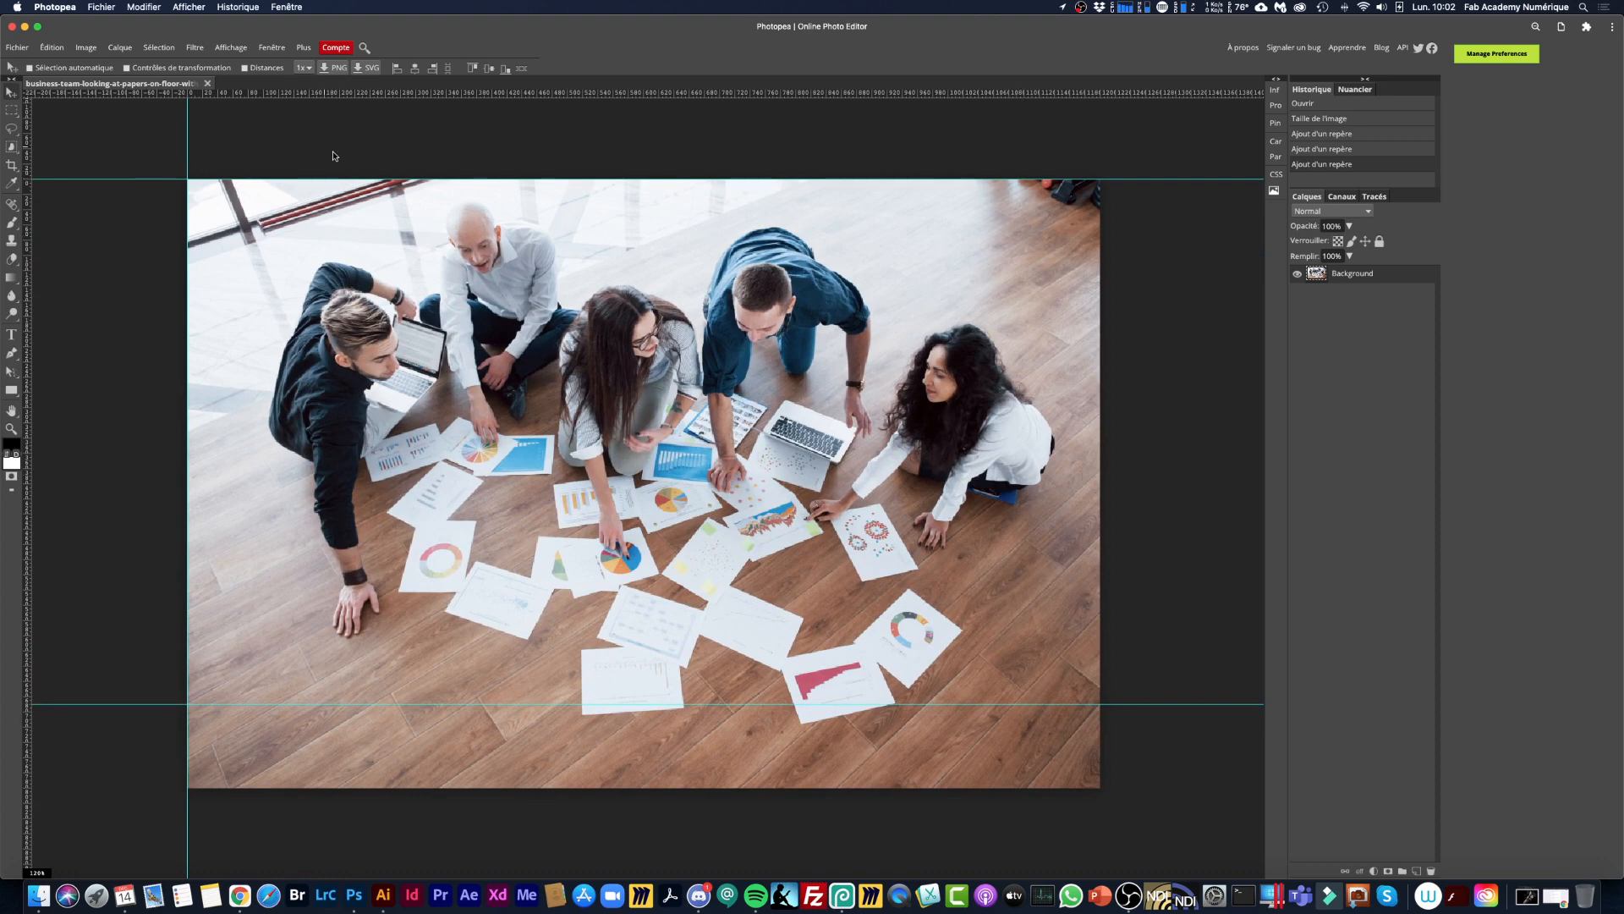
mouse_move(161, 179)
left_mouse_down()
mouse_move(159, 237)
mouse_move(157, 178)
left_mouse_up()
scroll(694, 302, "down", 5)
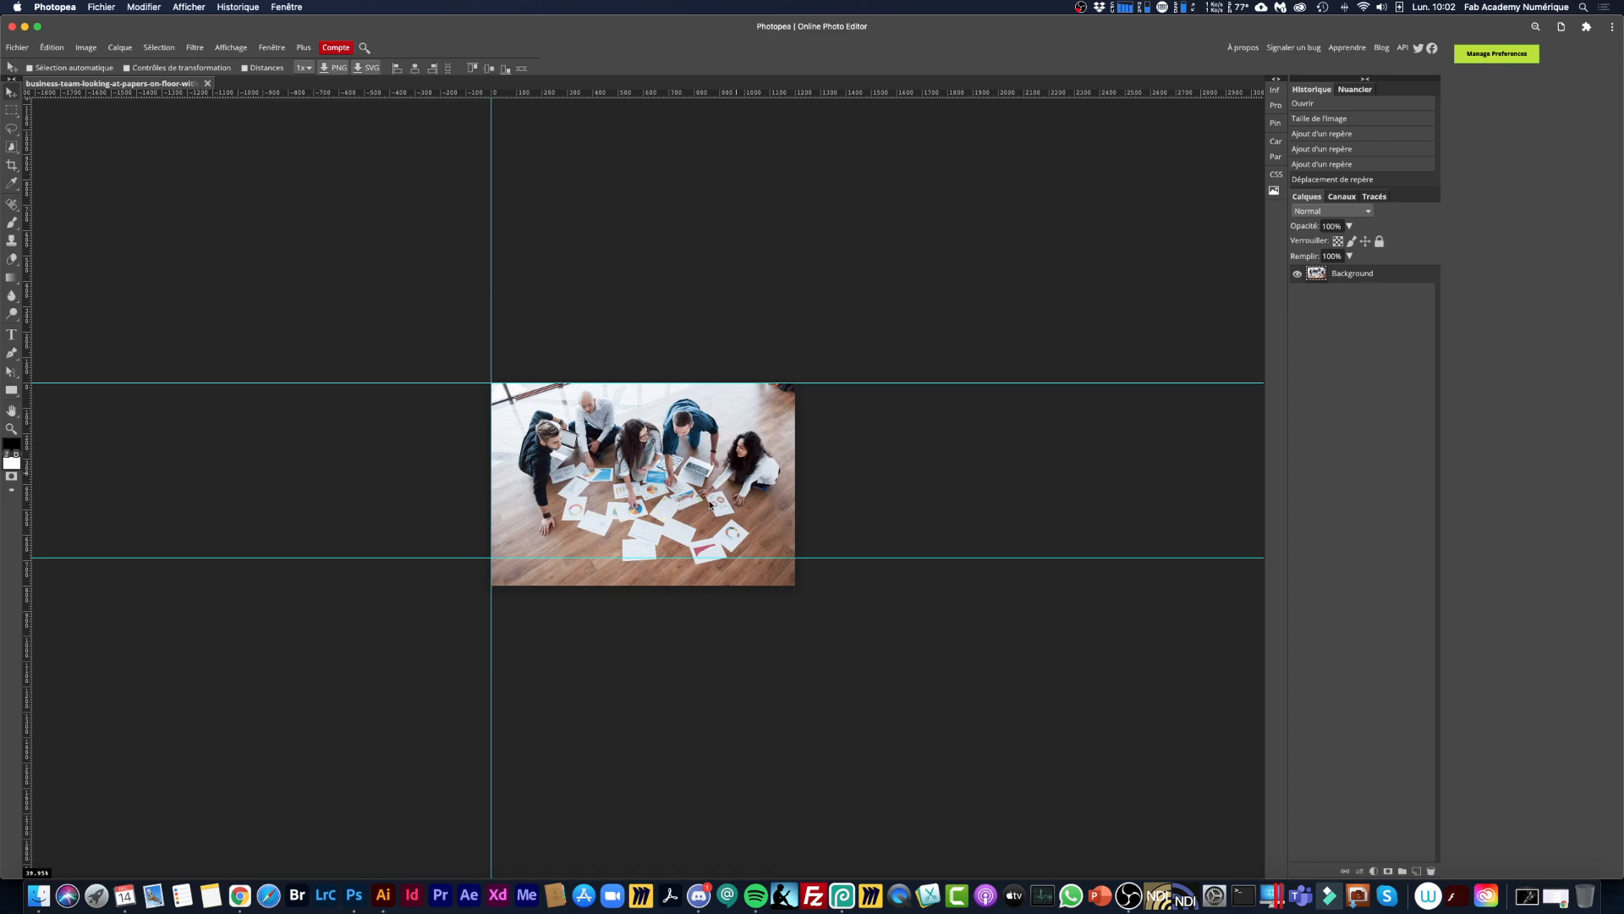
scroll(659, 461, "up", 6)
scroll(659, 461, "down", 2)
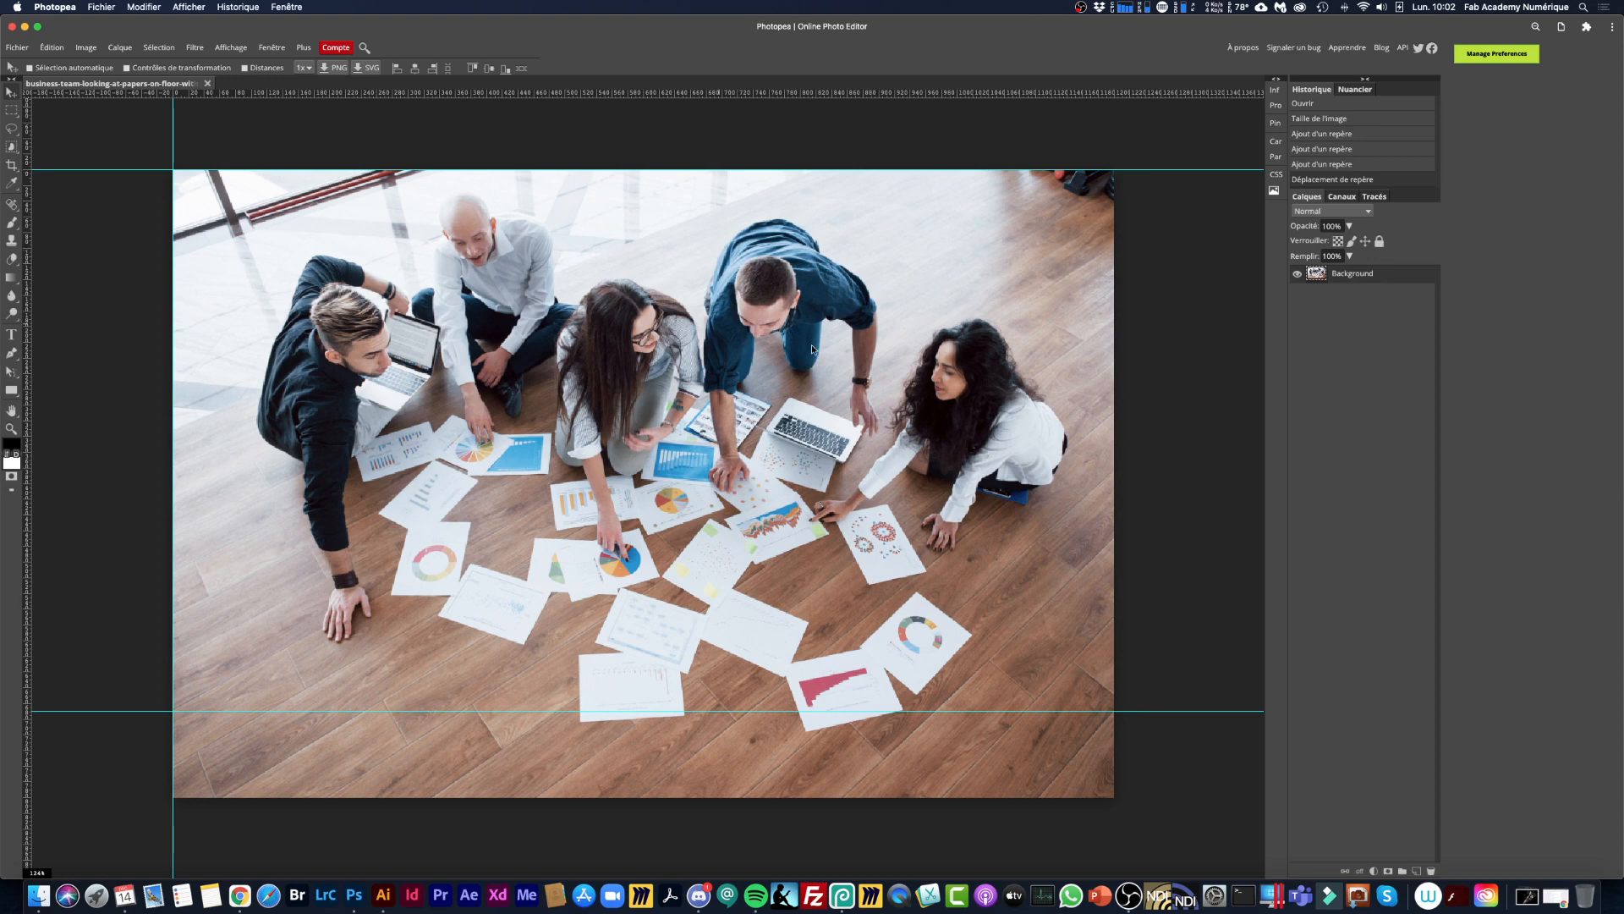
scroll(813, 349, "down", 3)
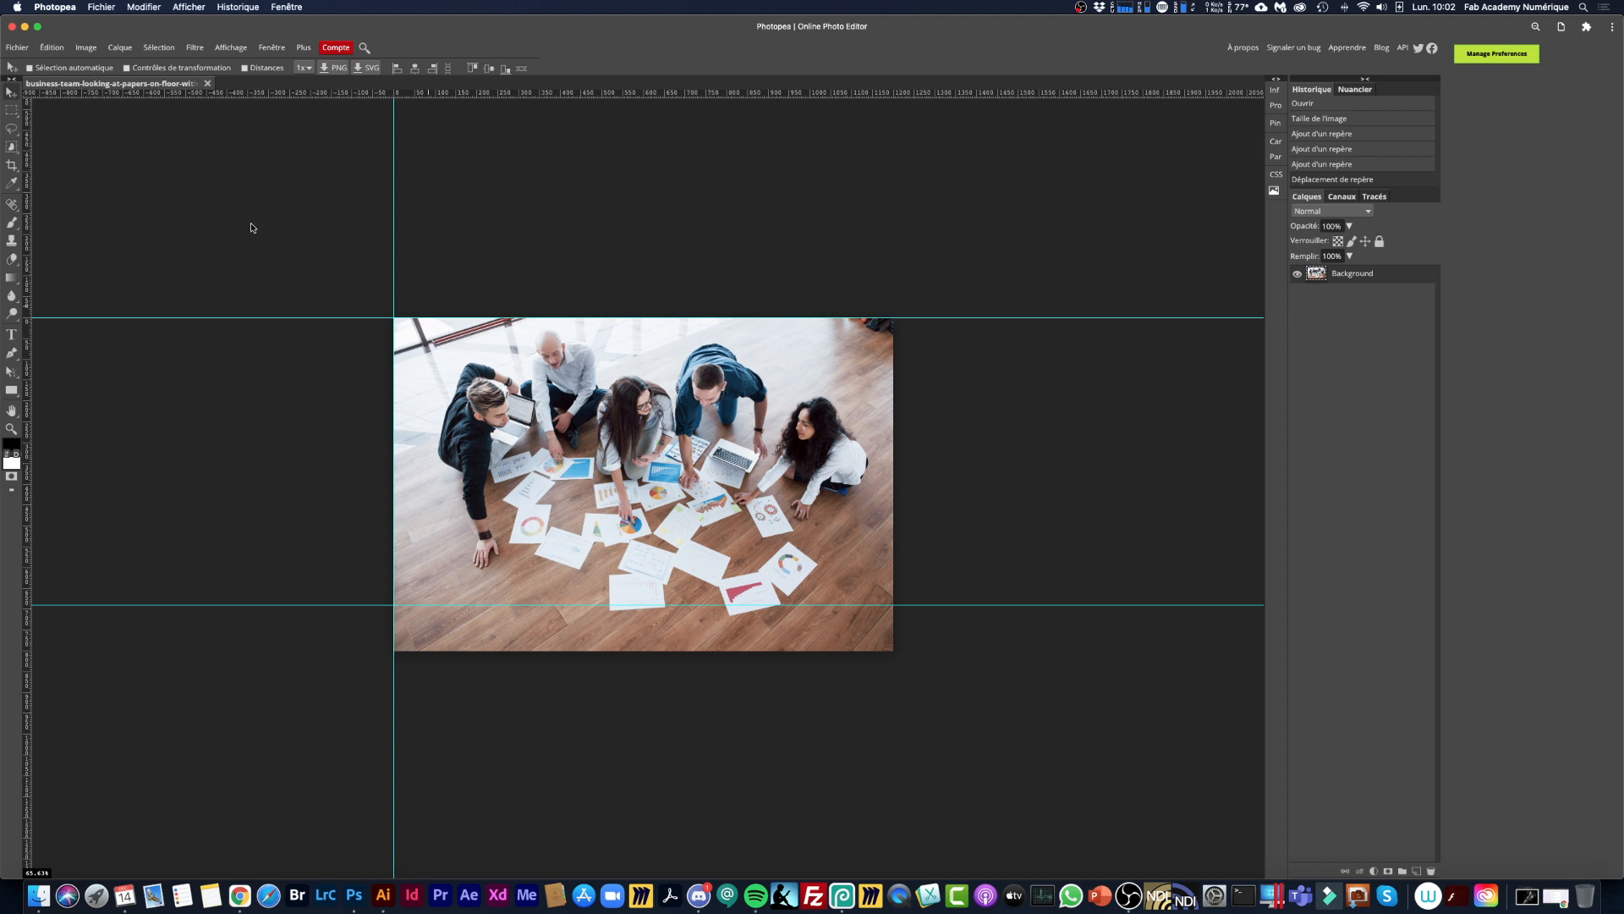
Resize the canvas to 1200 × 1200 px with the photo anchored at top centre, adding the extra space below it.
left_click(86, 49)
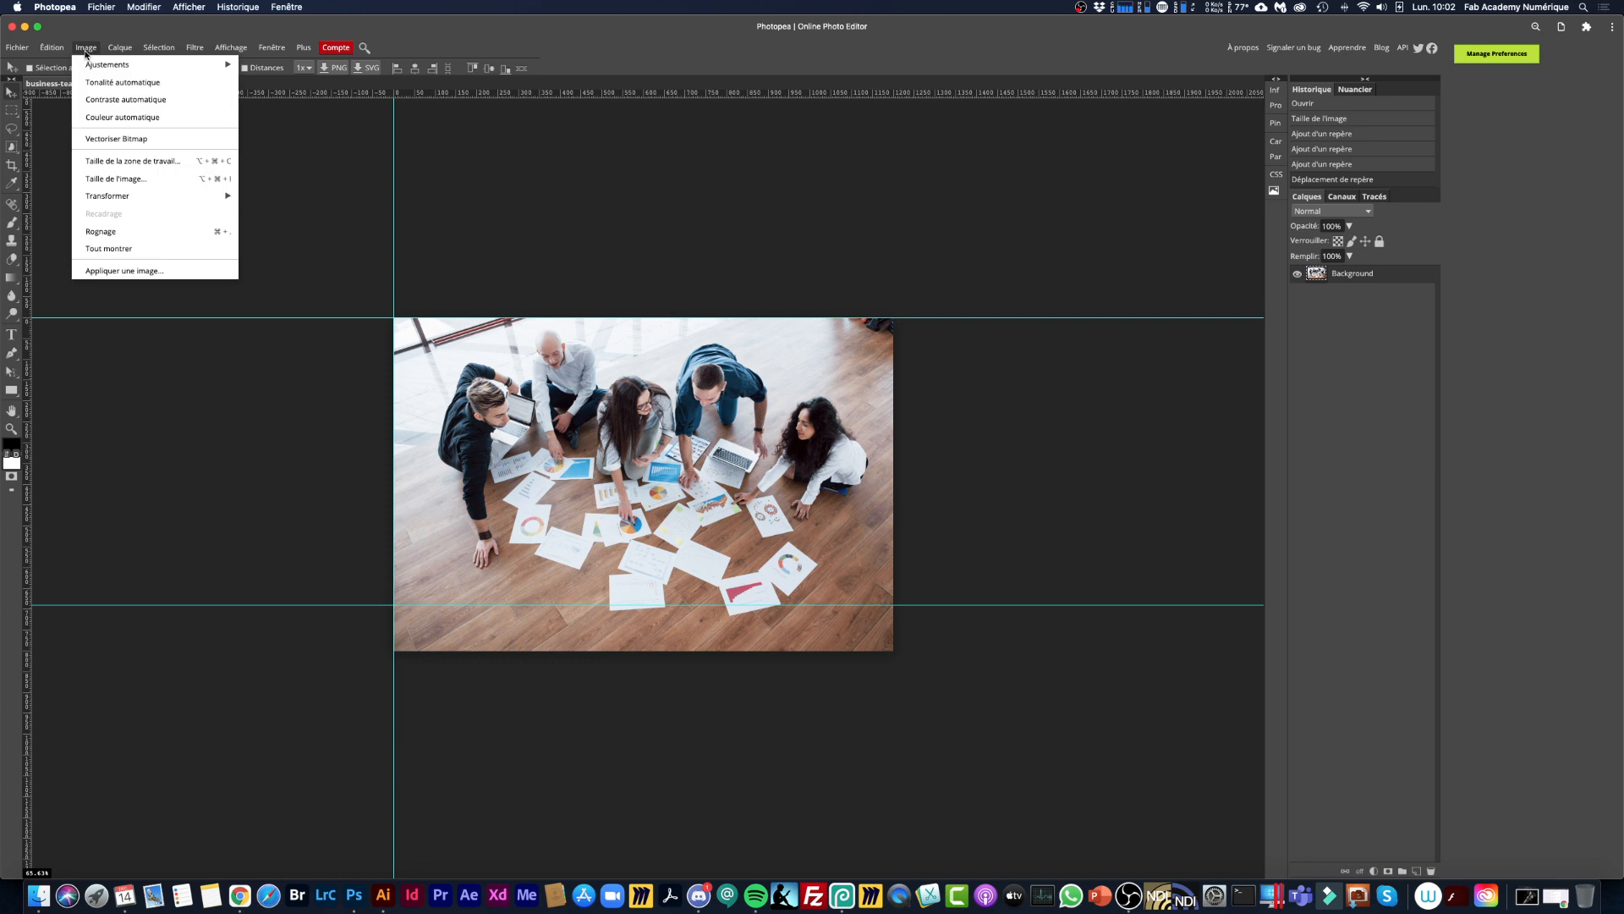
left_click(124, 162)
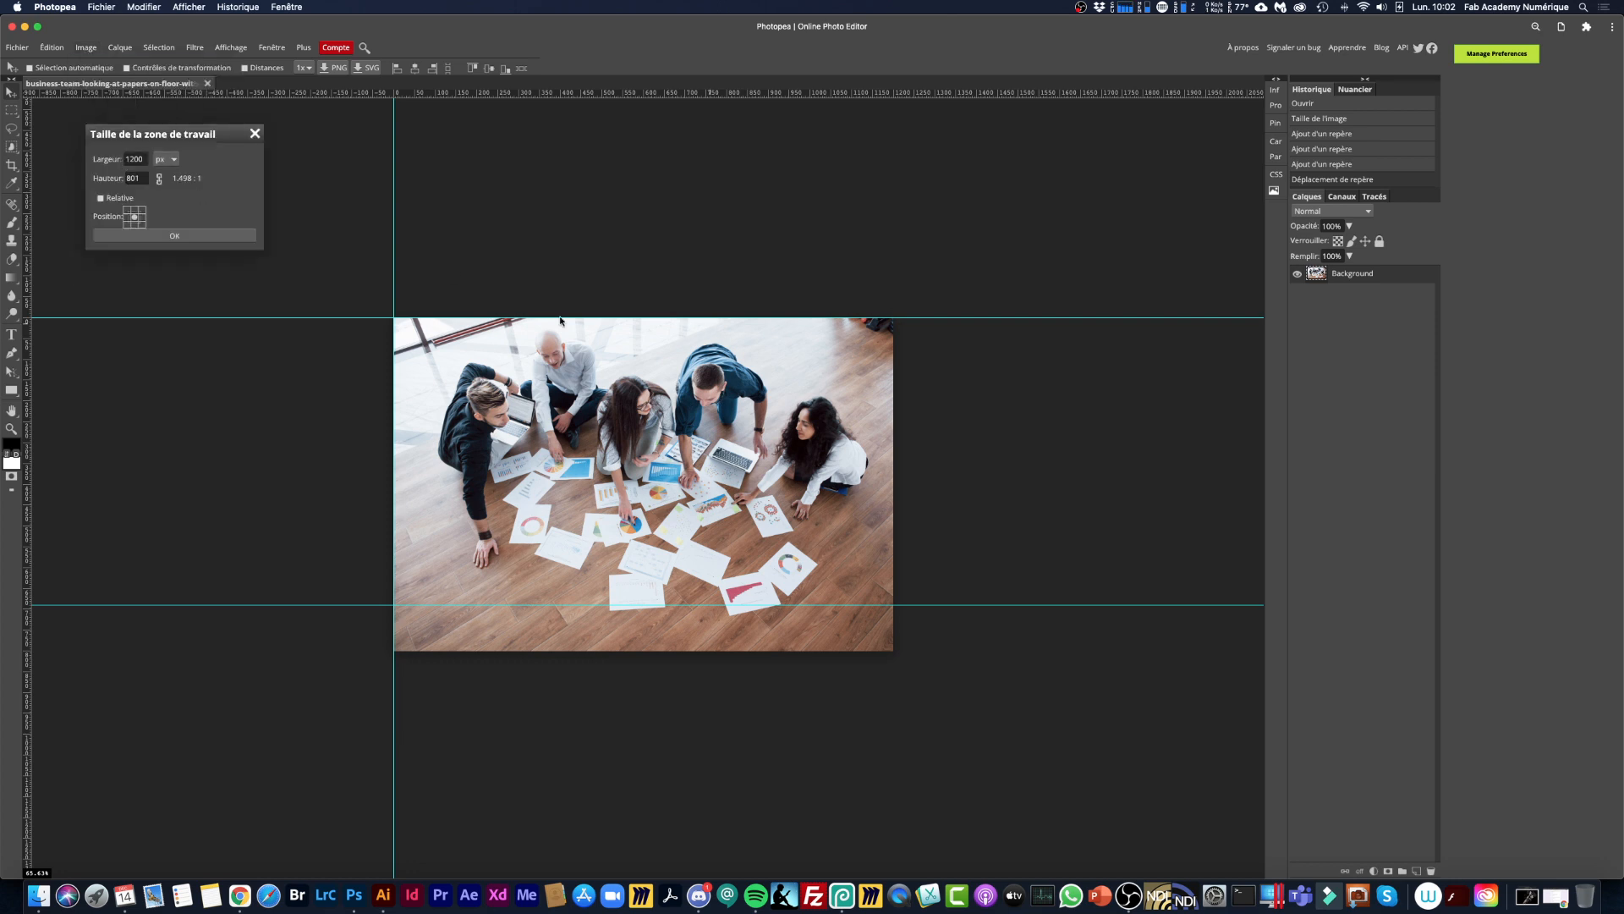
left_click_drag(166, 140, 355, 214)
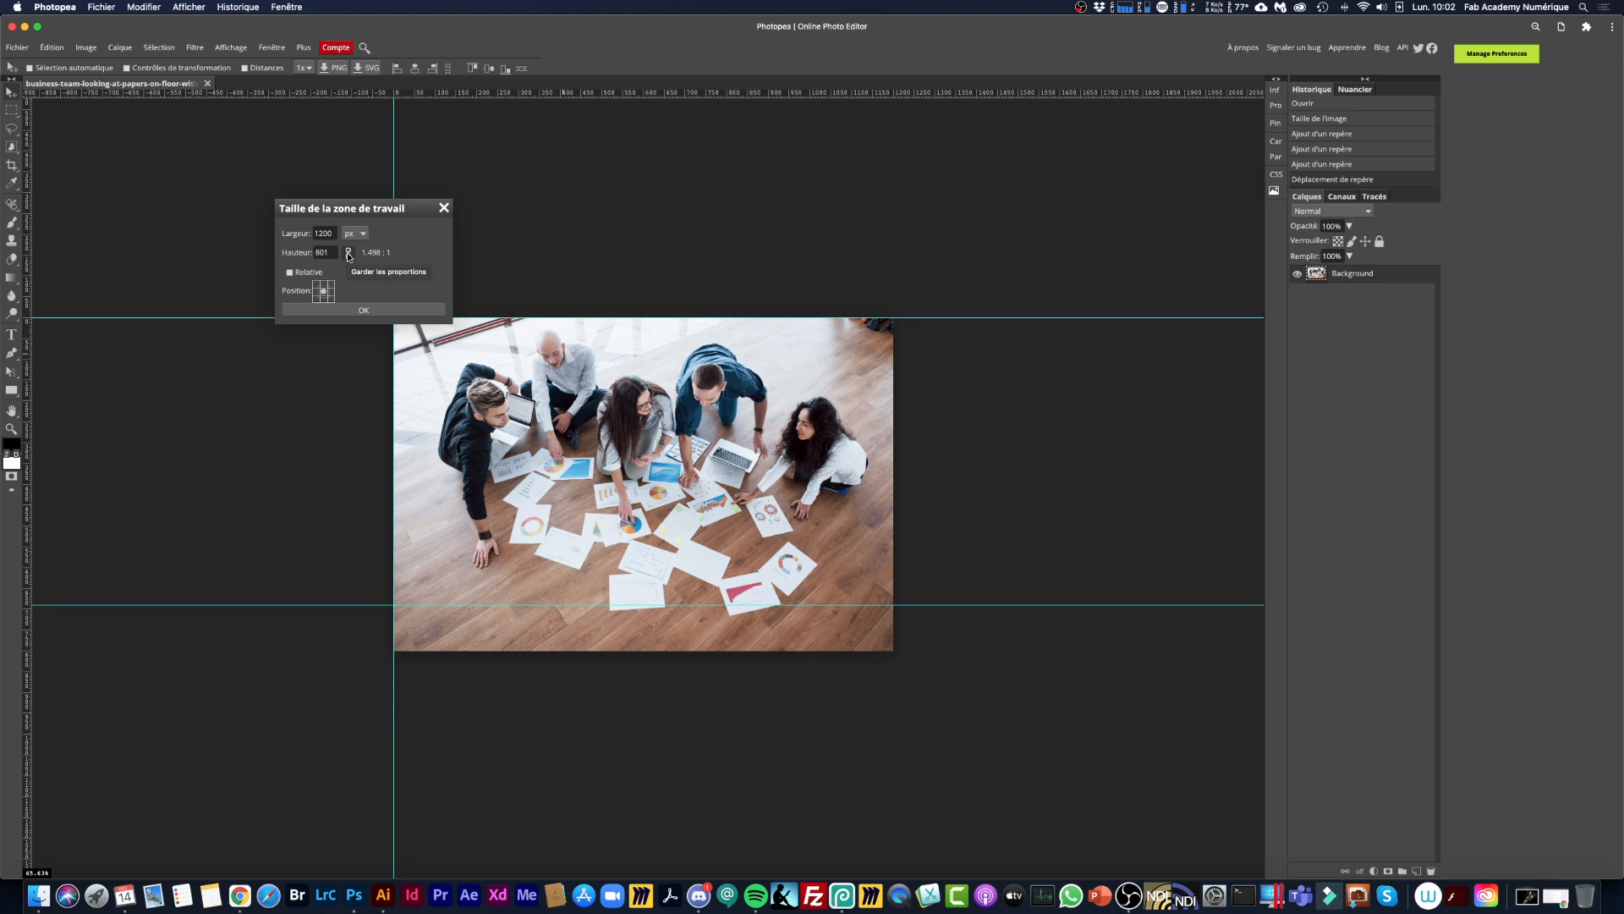
double_click(330, 252)
type("1200")
left_click(324, 286)
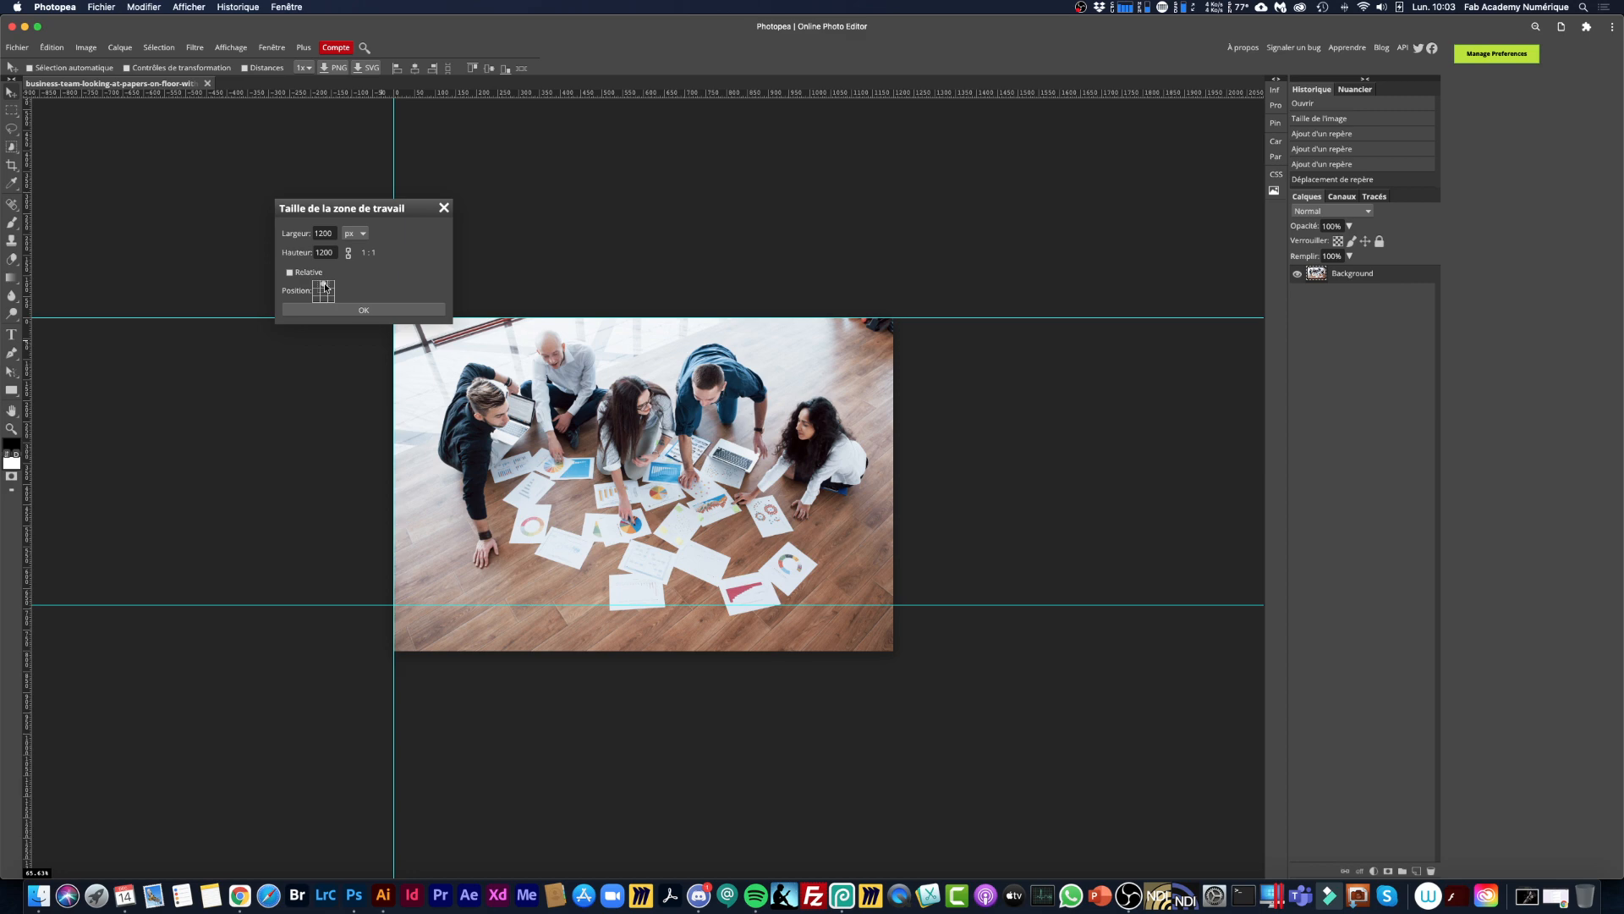
left_click(362, 310)
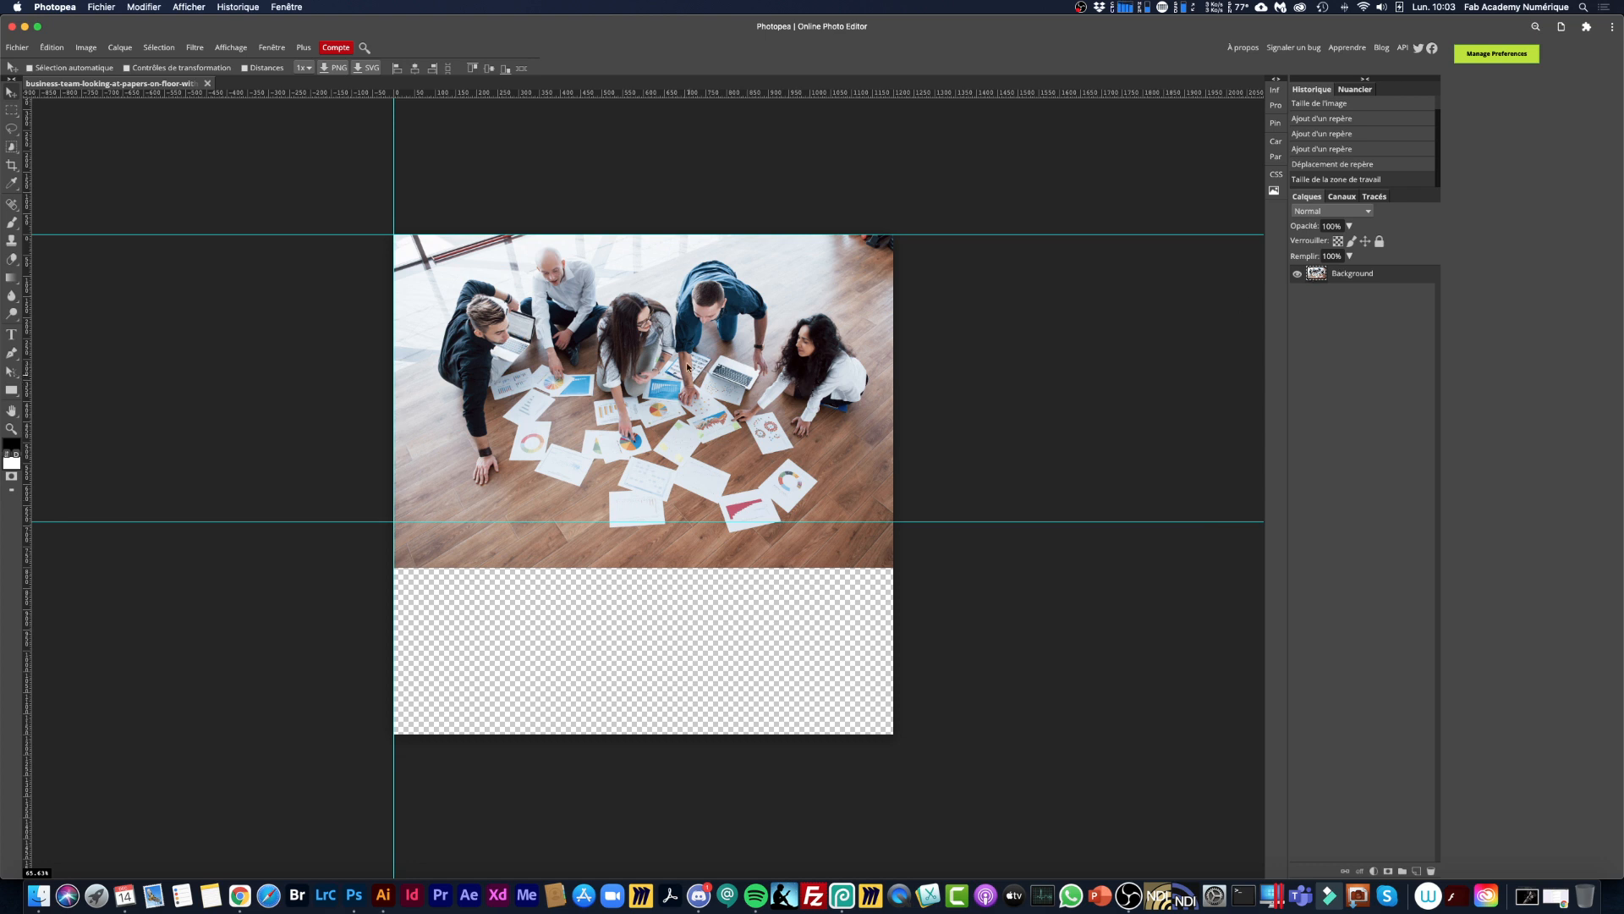
Fully lock the Background layer and test the lock by trying to move the photo before and after applying it.
mouse_move(665, 342)
left_mouse_down()
mouse_move(665, 370)
mouse_move(661, 338)
left_mouse_up()
mouse_move(657, 282)
left_mouse_down()
mouse_move(705, 362)
mouse_move(631, 283)
mouse_move(651, 290)
left_mouse_up()
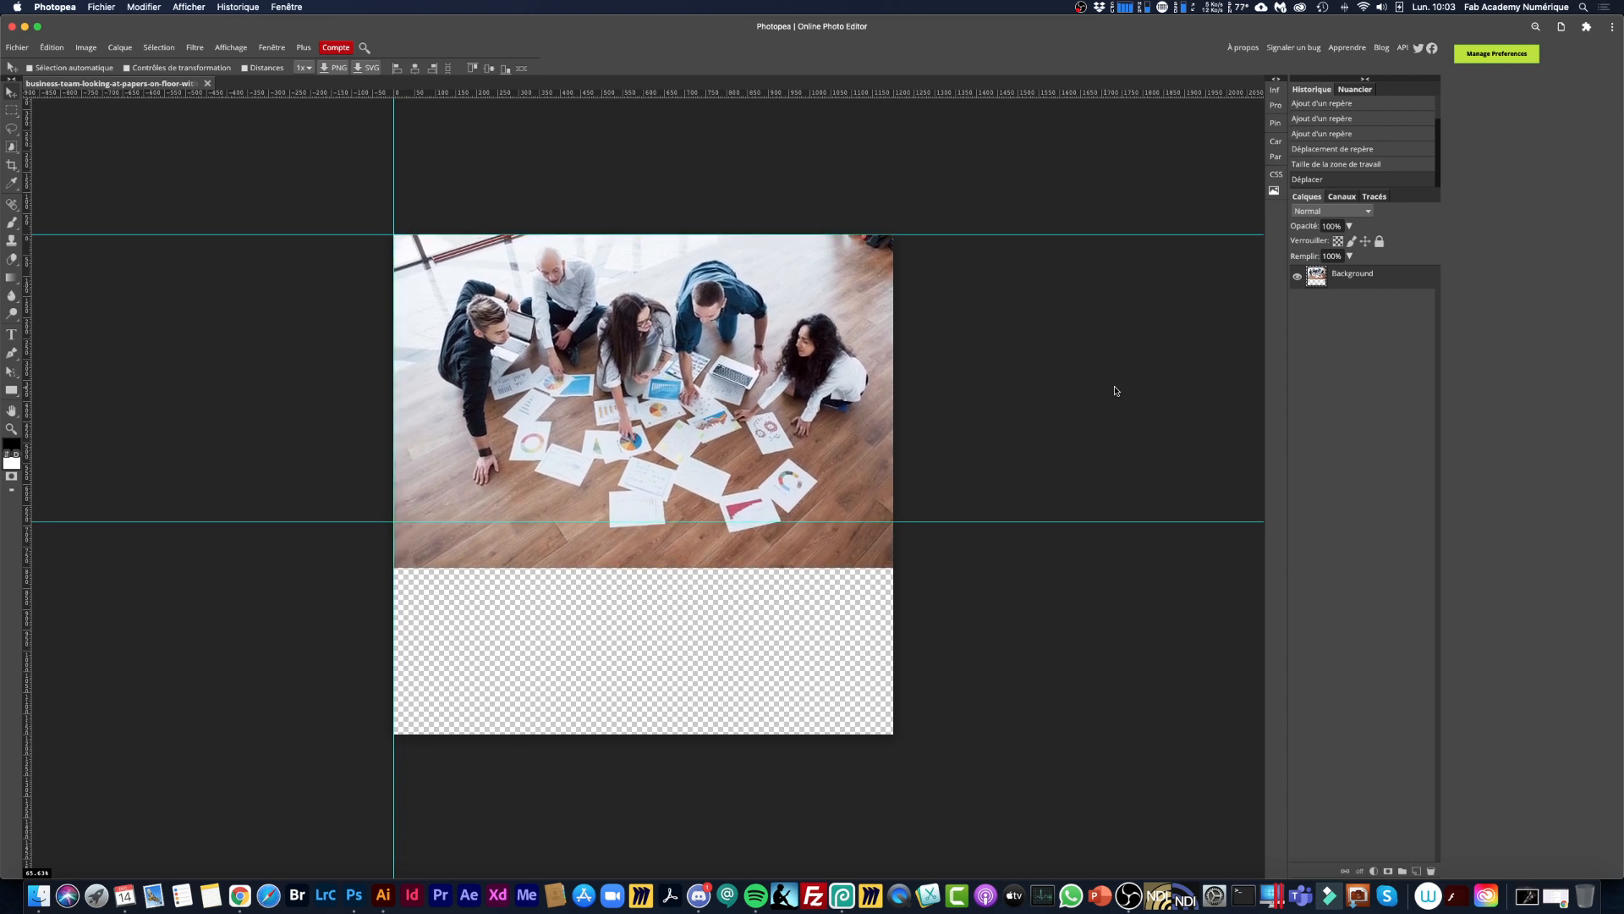
right_click(1340, 279)
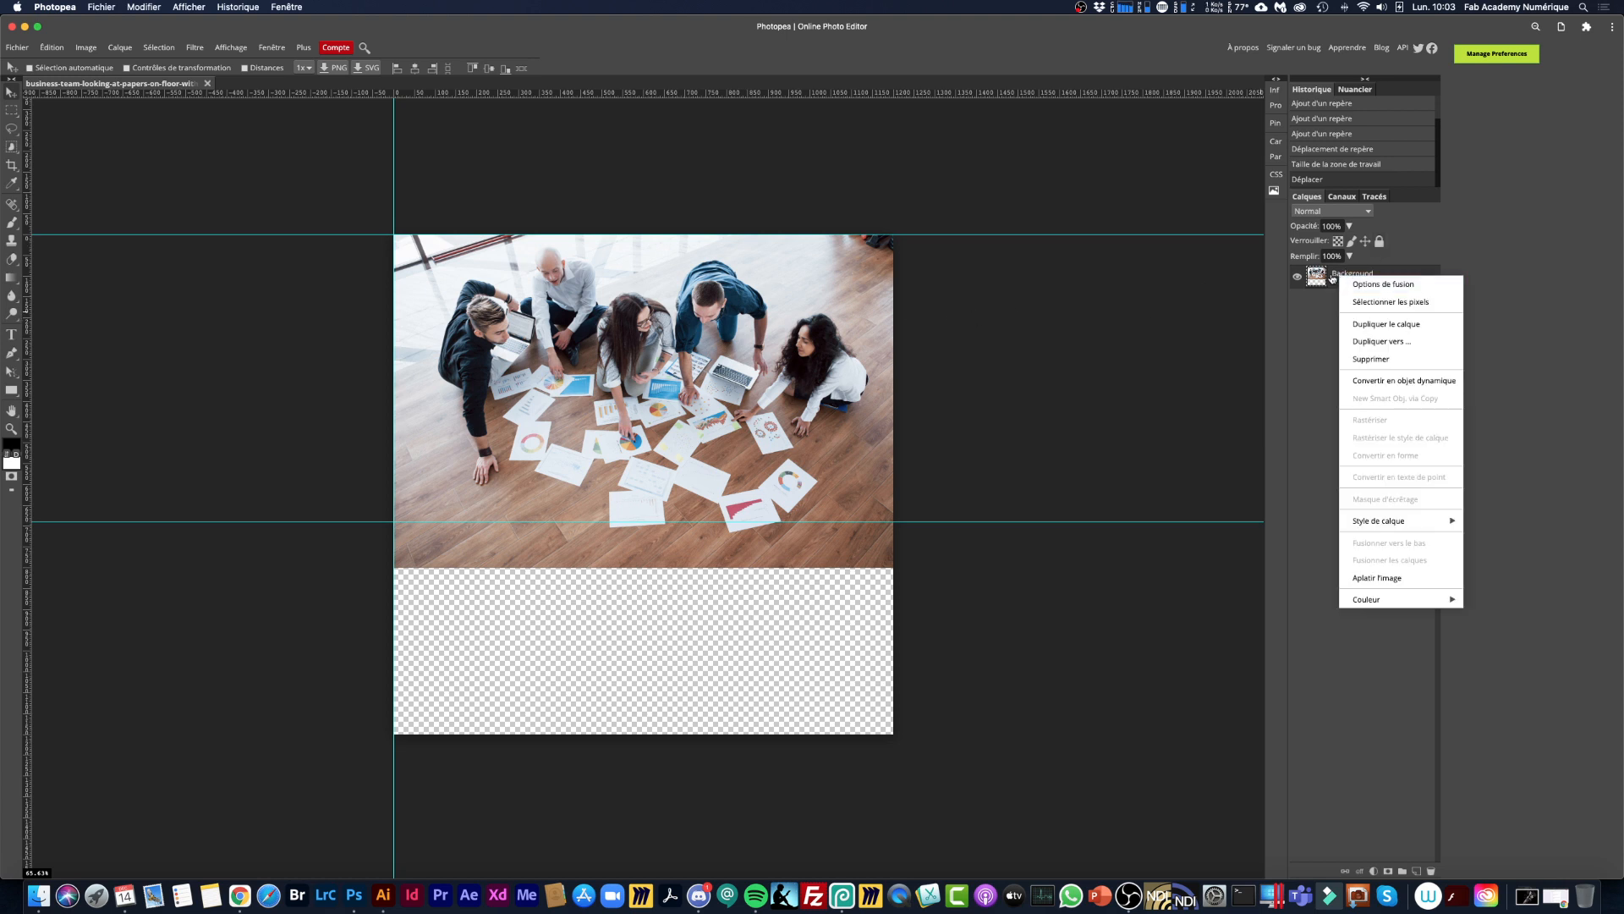
left_click(1333, 279)
left_click(1379, 242)
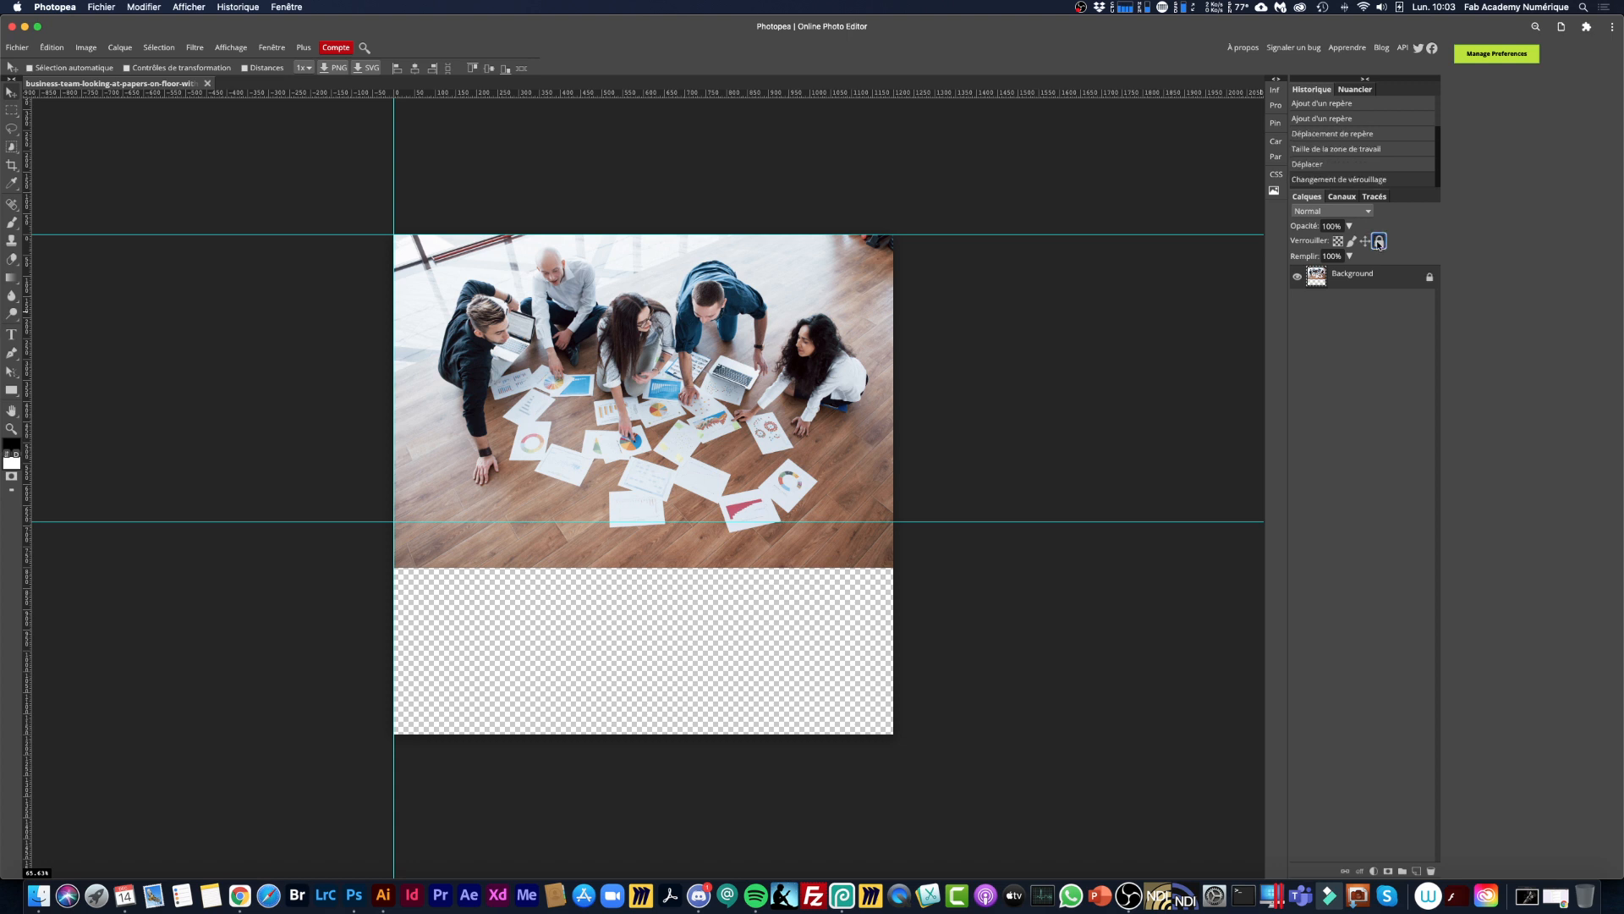
left_click_drag(797, 341, 817, 463)
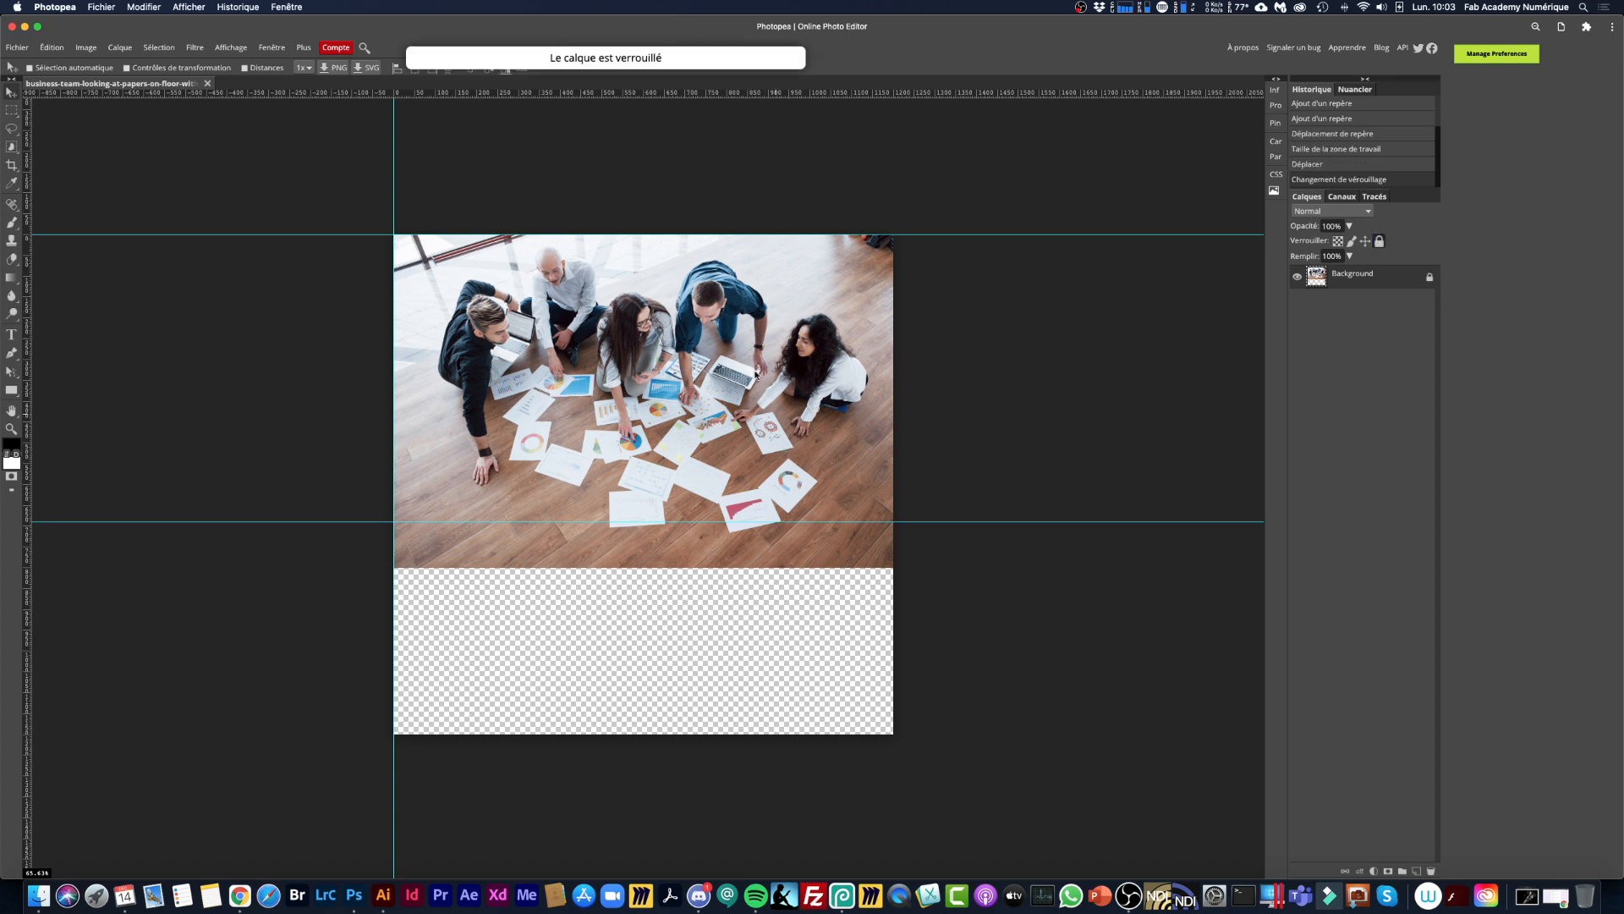
left_click_drag(755, 371, 753, 460)
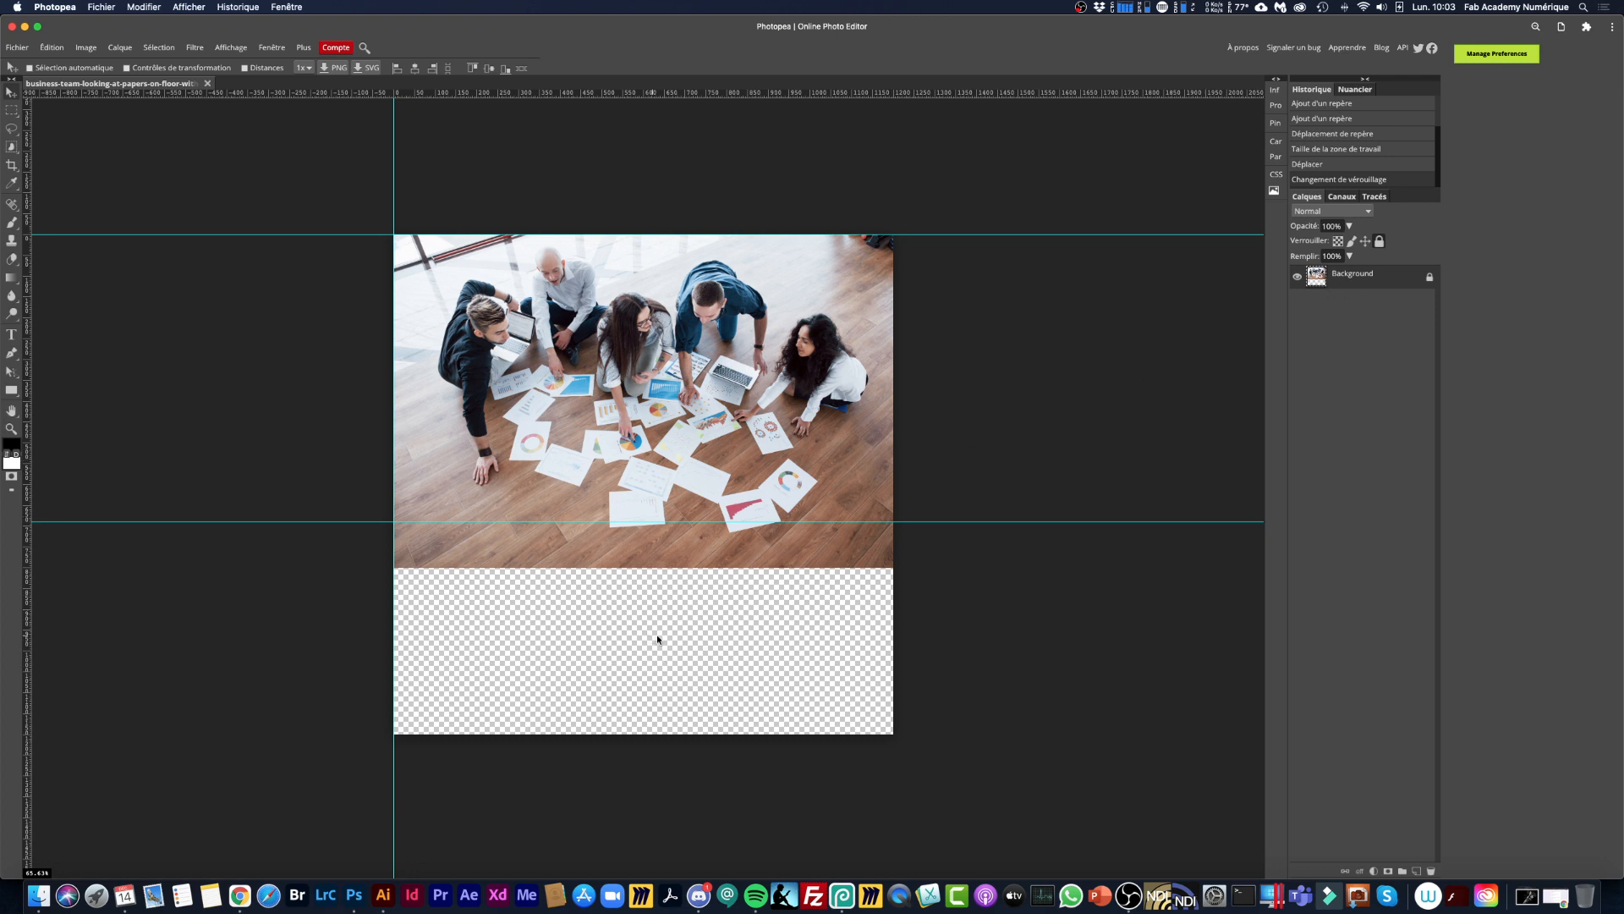
Create a new layer above the photo and name it "Zone logo + texte".
left_click(11, 391)
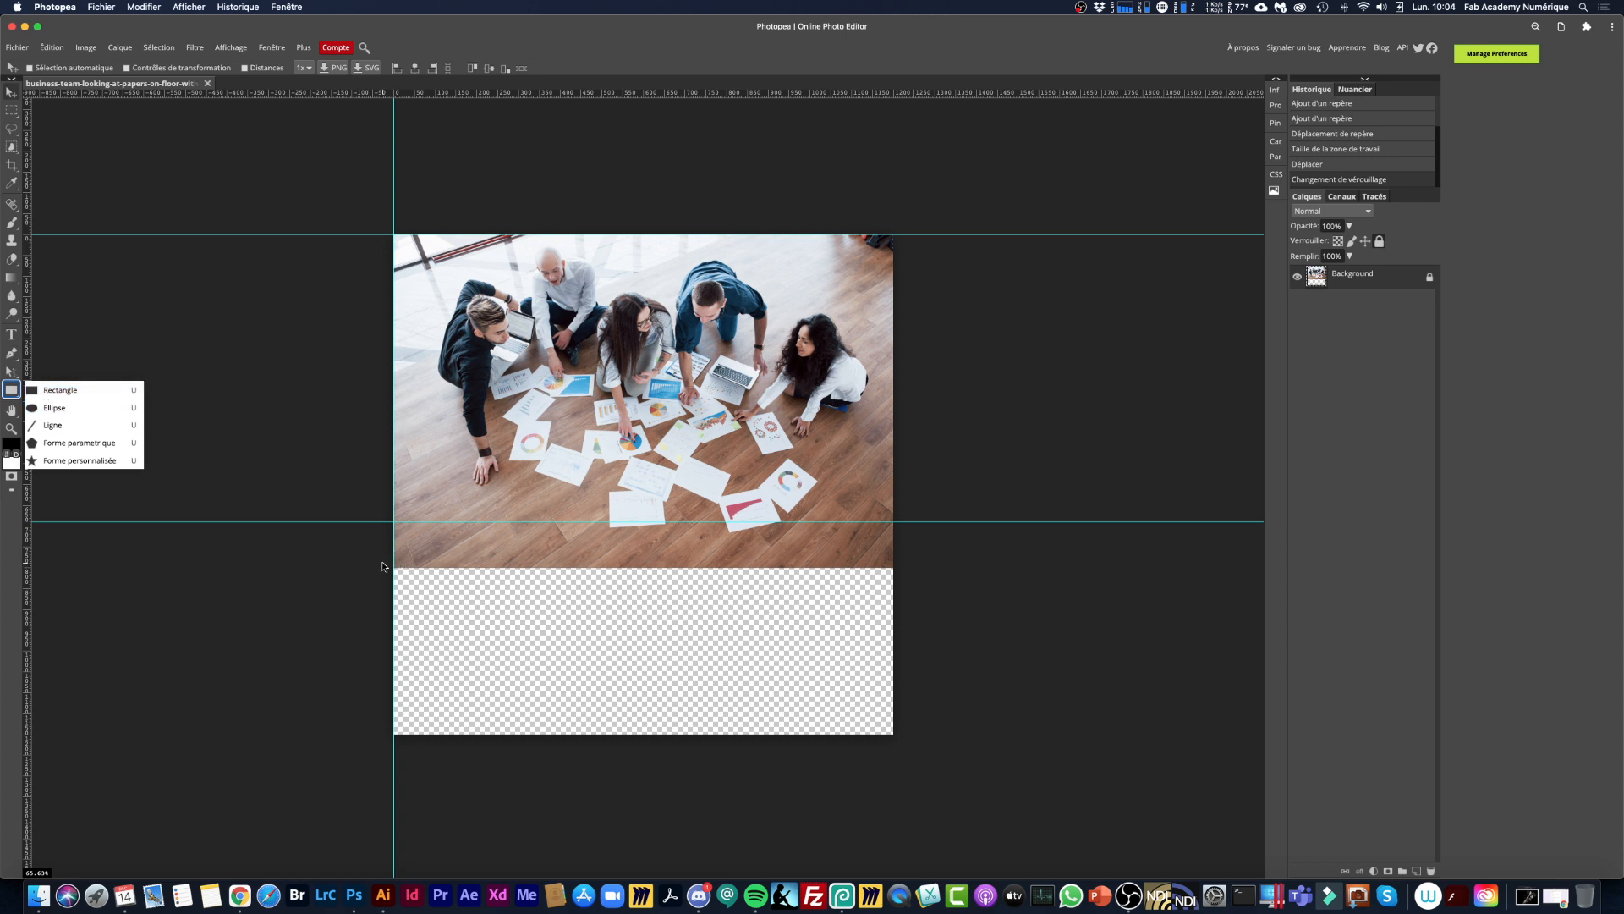
left_click(1350, 374)
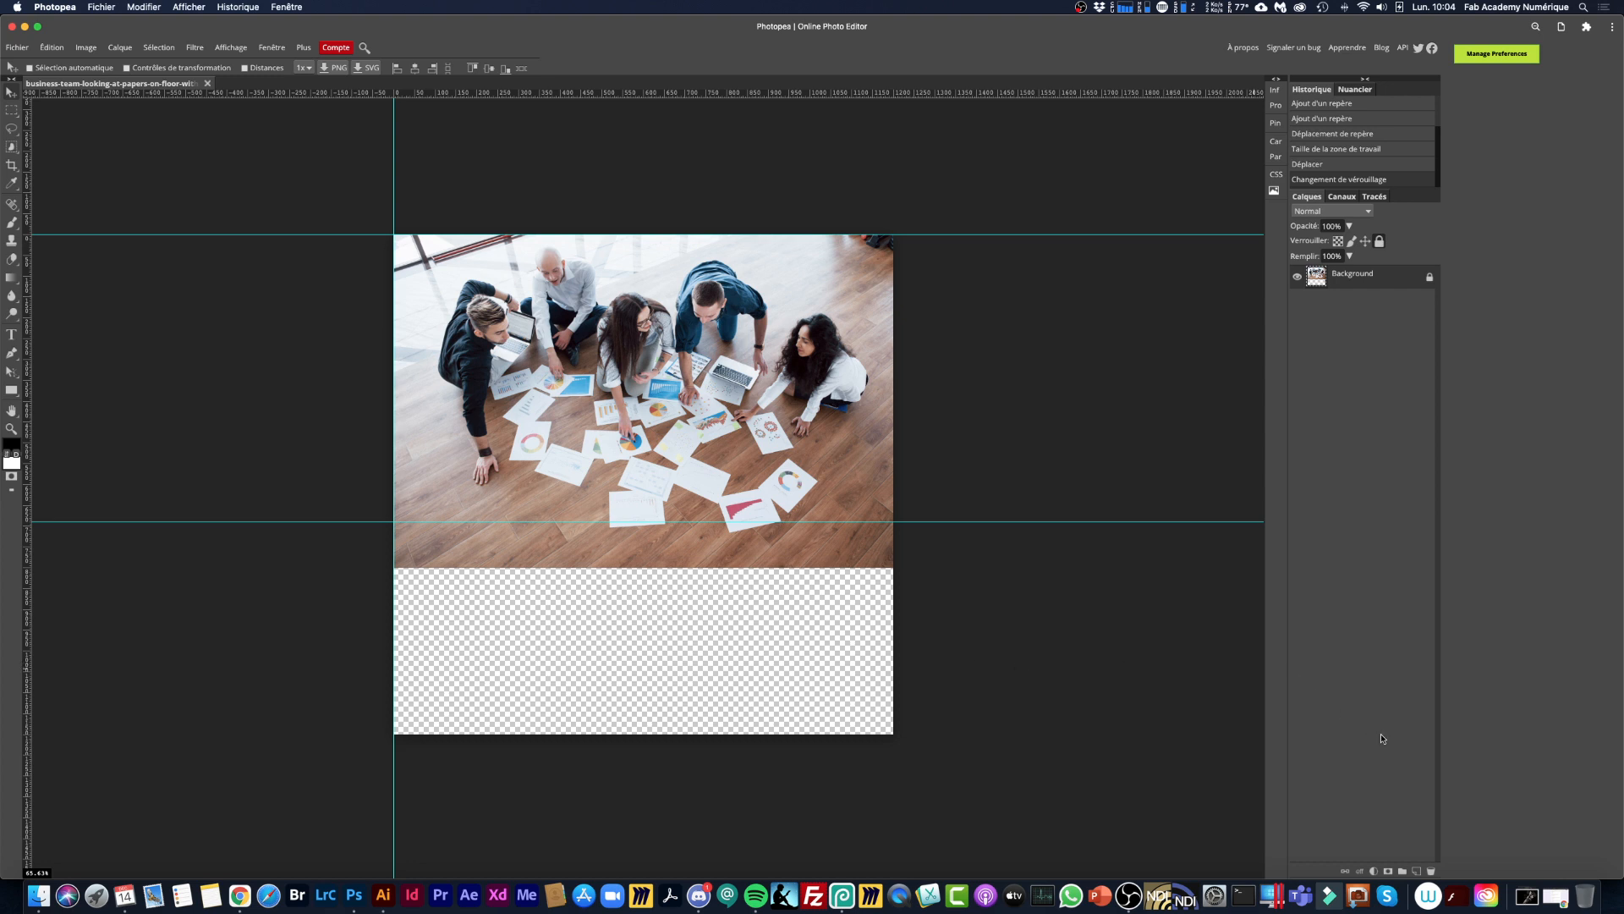
left_click(1418, 873)
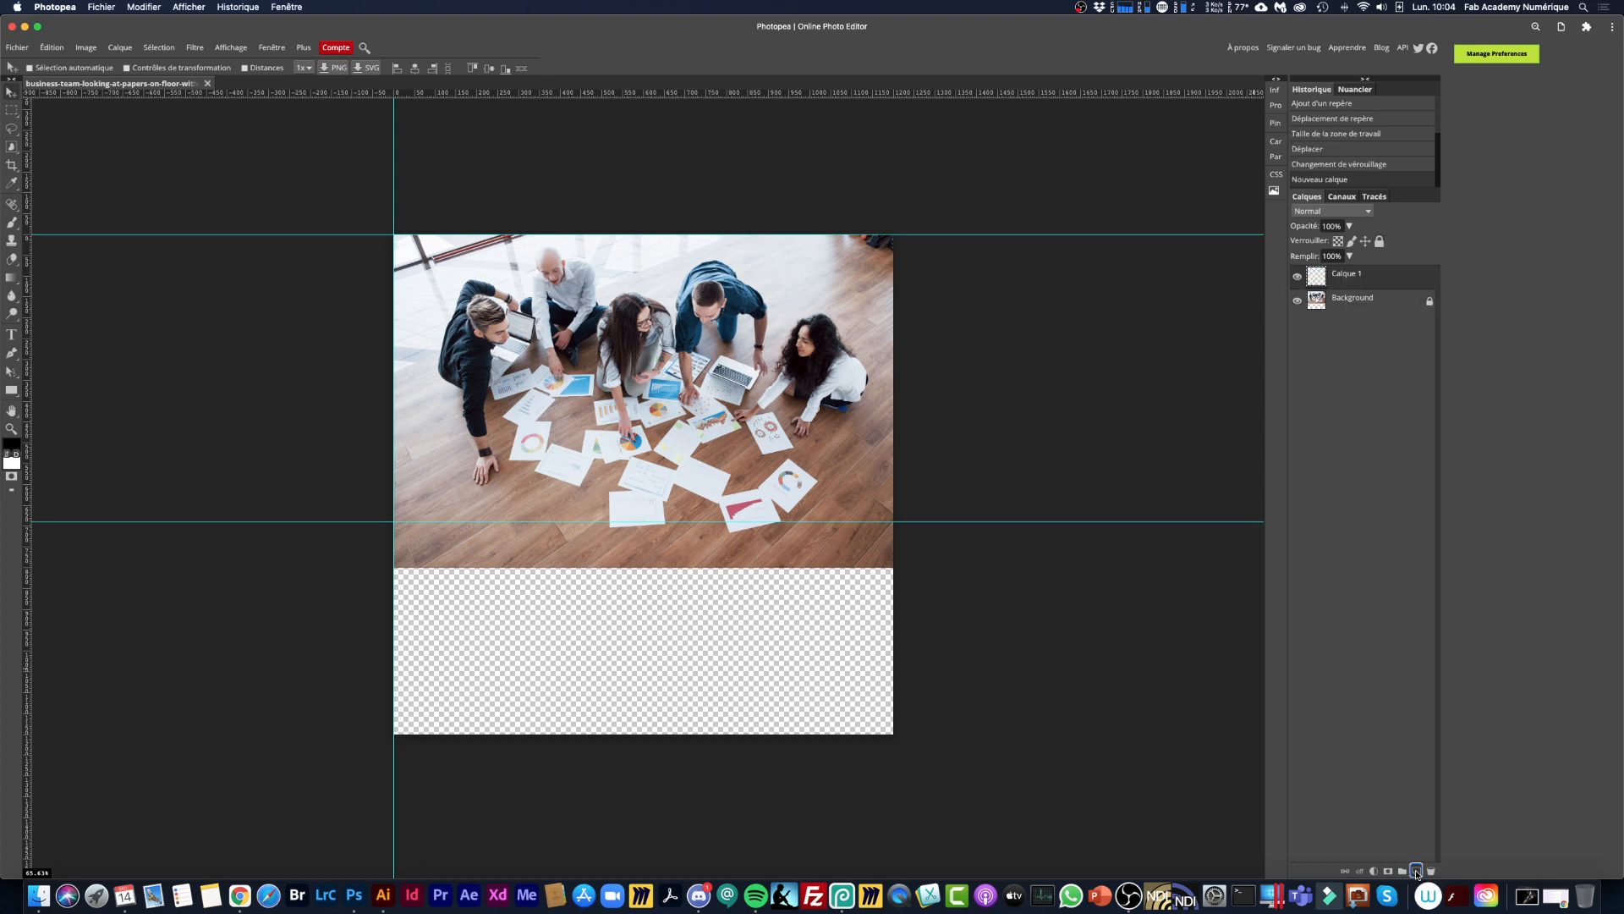
double_click(1339, 279)
type("Zone ")
type("logo + texte")
key("Return")
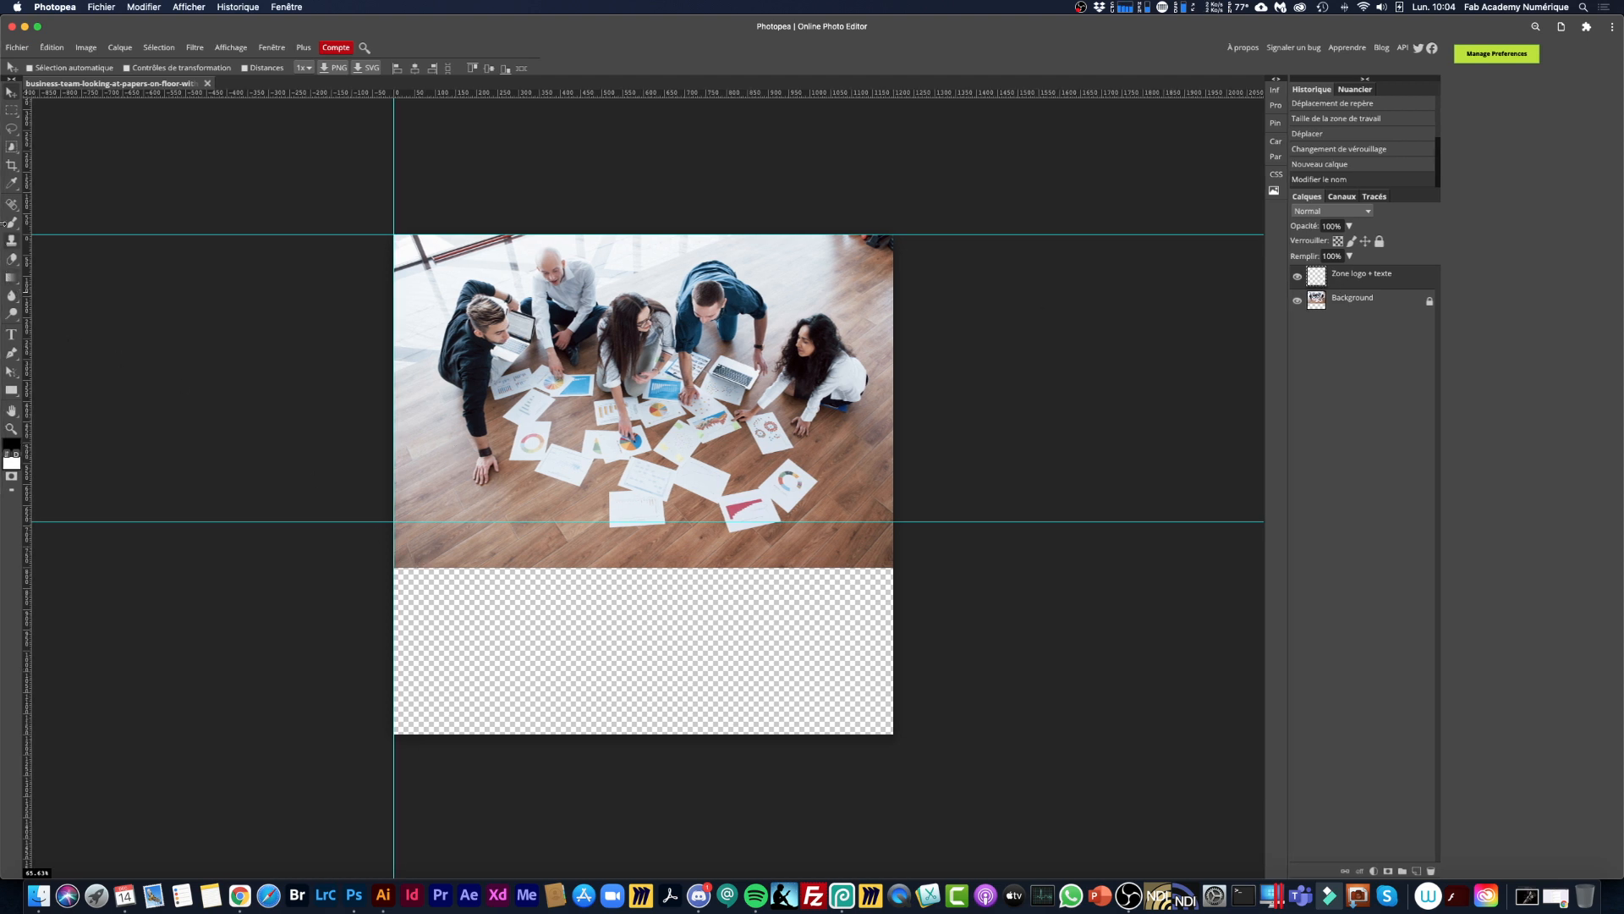
Draw a white (ffffff) rectangle without outline over the transparent area, slightly overlapping the photo's lower edge.
right_click(17, 396)
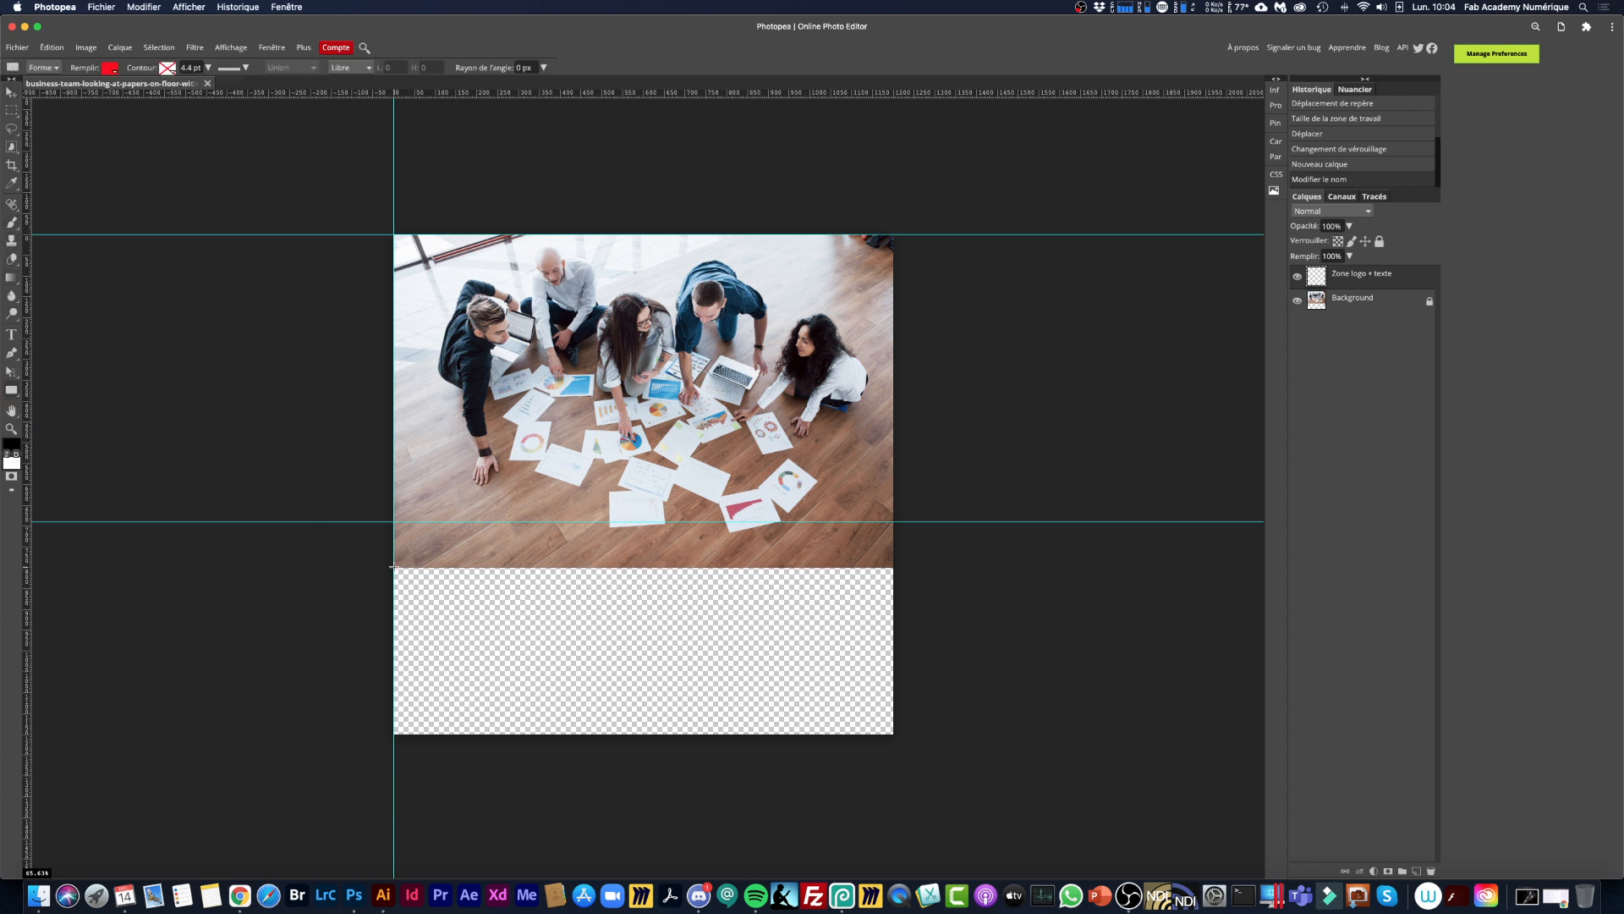
left_click(111, 68)
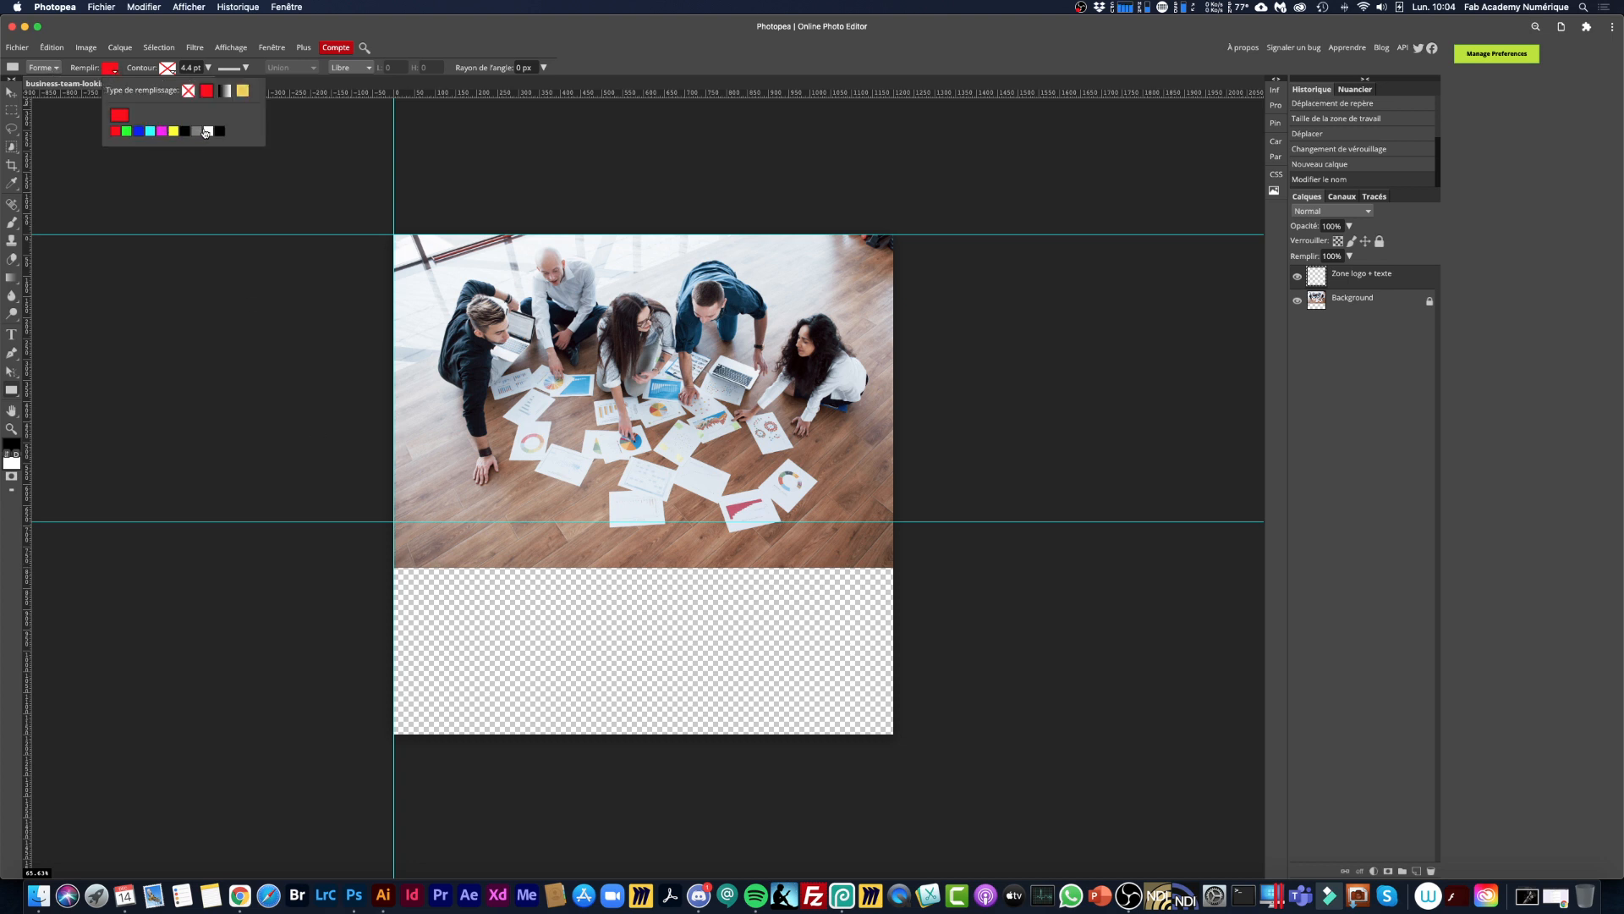
left_click(209, 131)
left_click(125, 117)
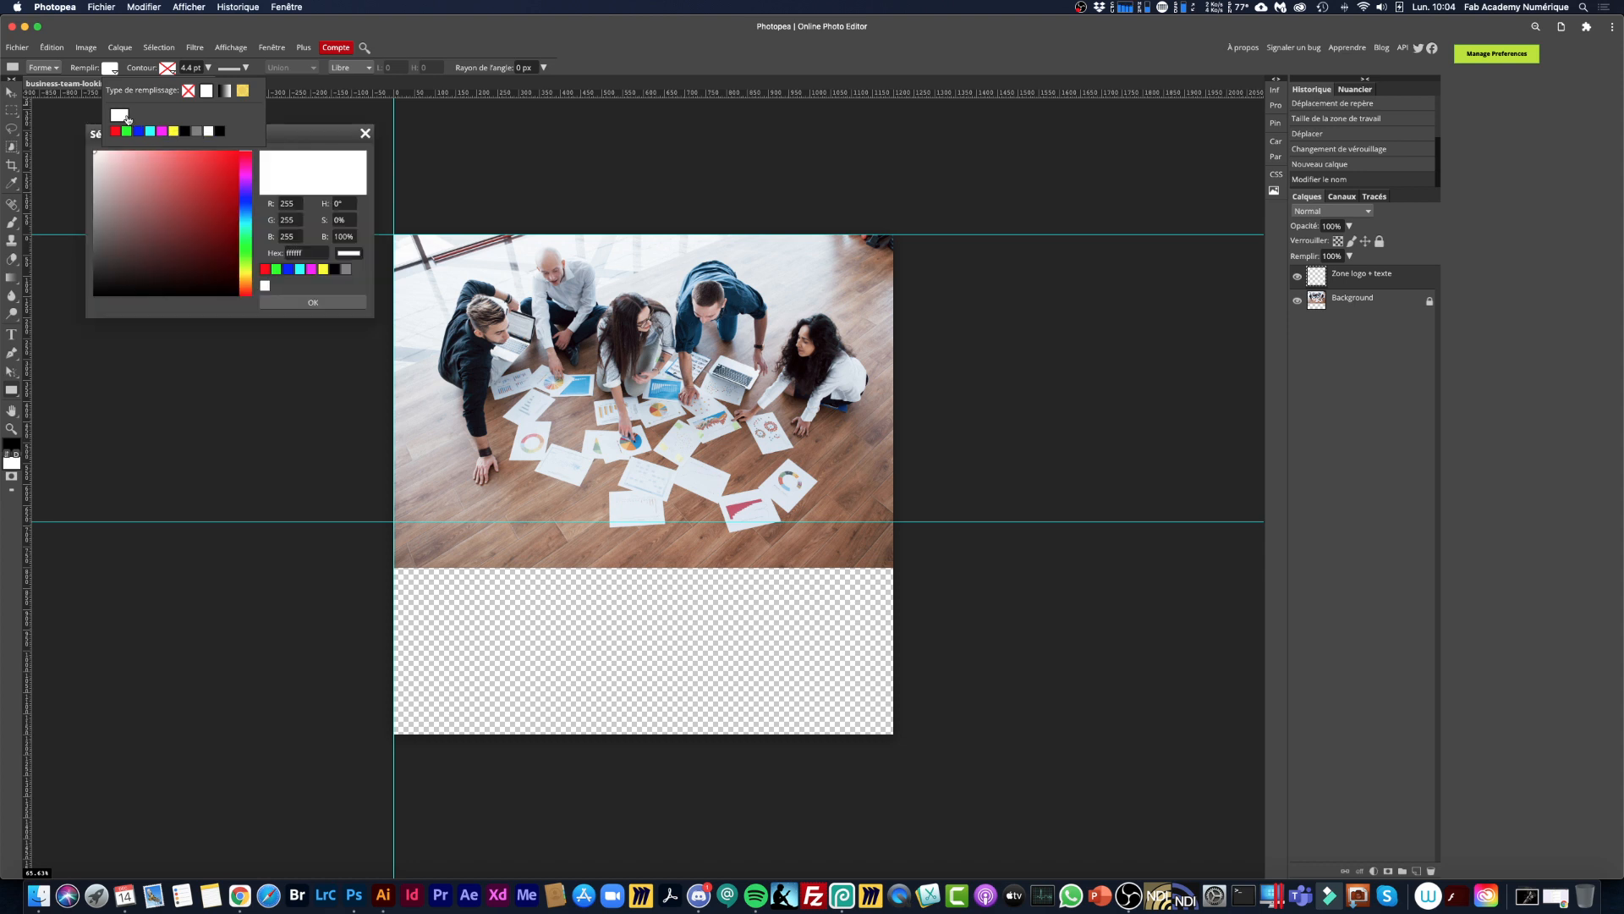
left_click(313, 303)
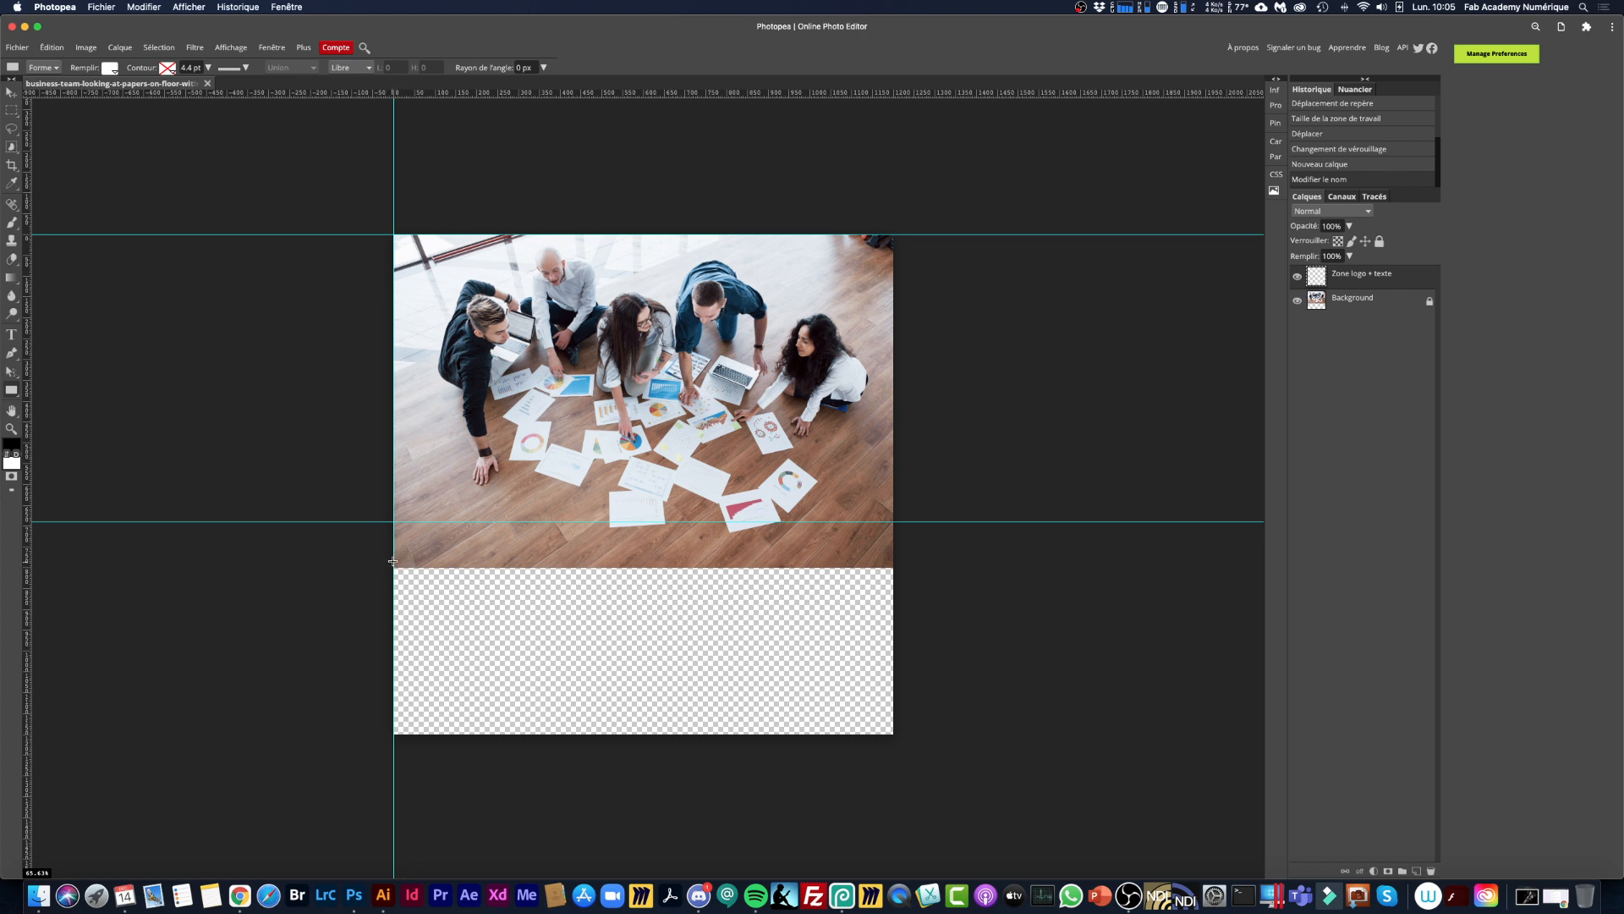
left_click_drag(392, 560, 891, 733)
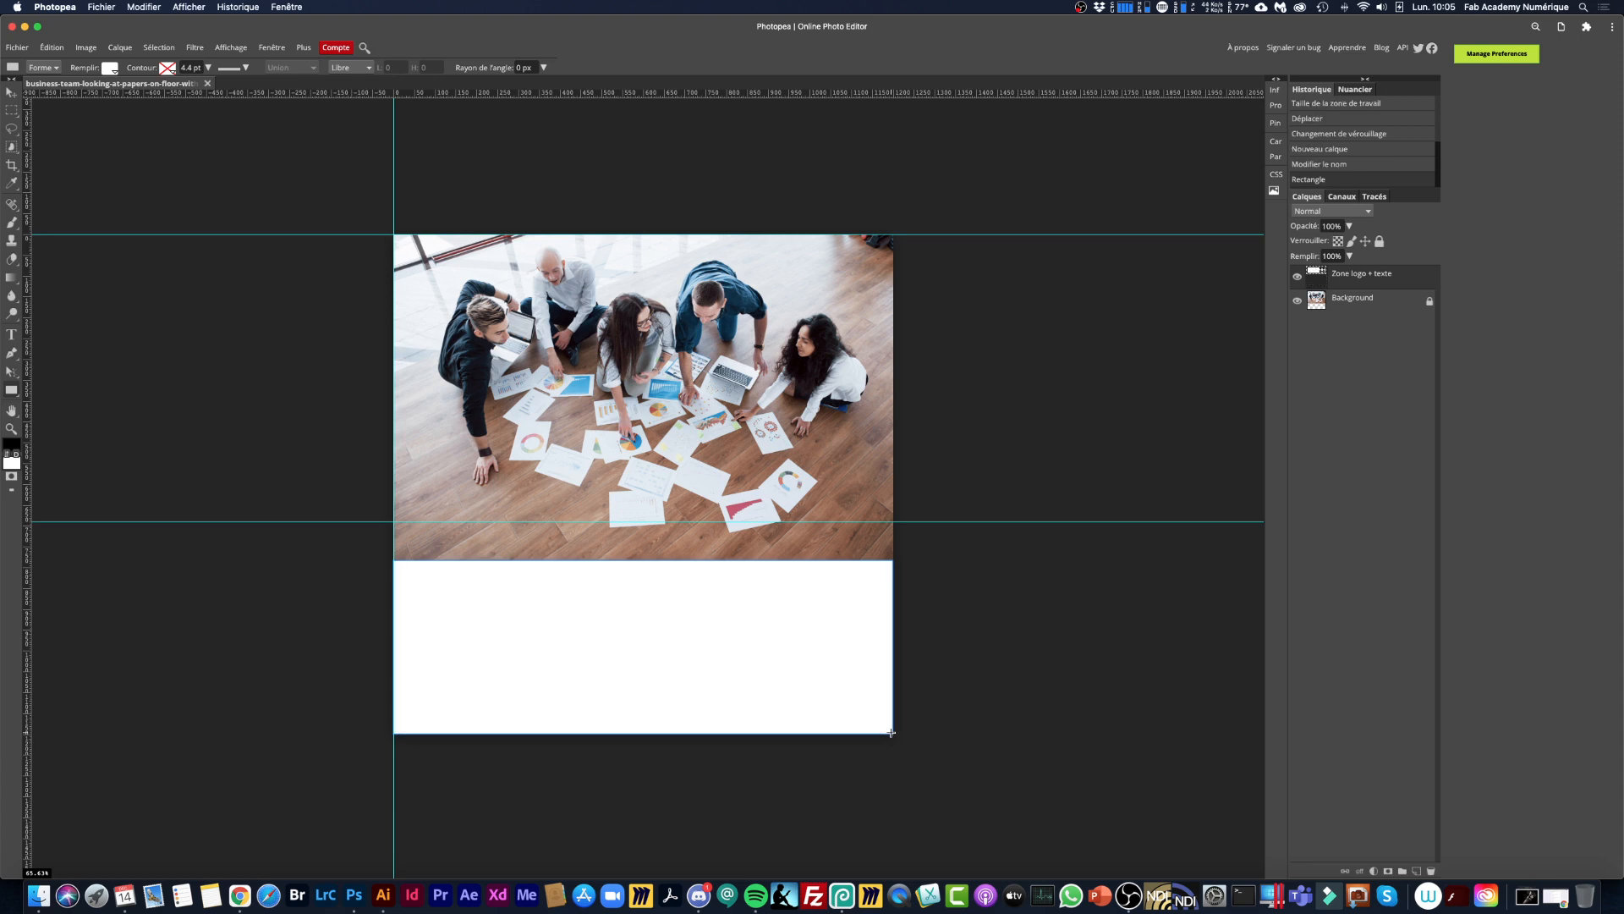
Place the "Zone logo + texte" layer beneath Background and shift its white rectangle to fill the transparent area below the photo.
left_click(12, 94)
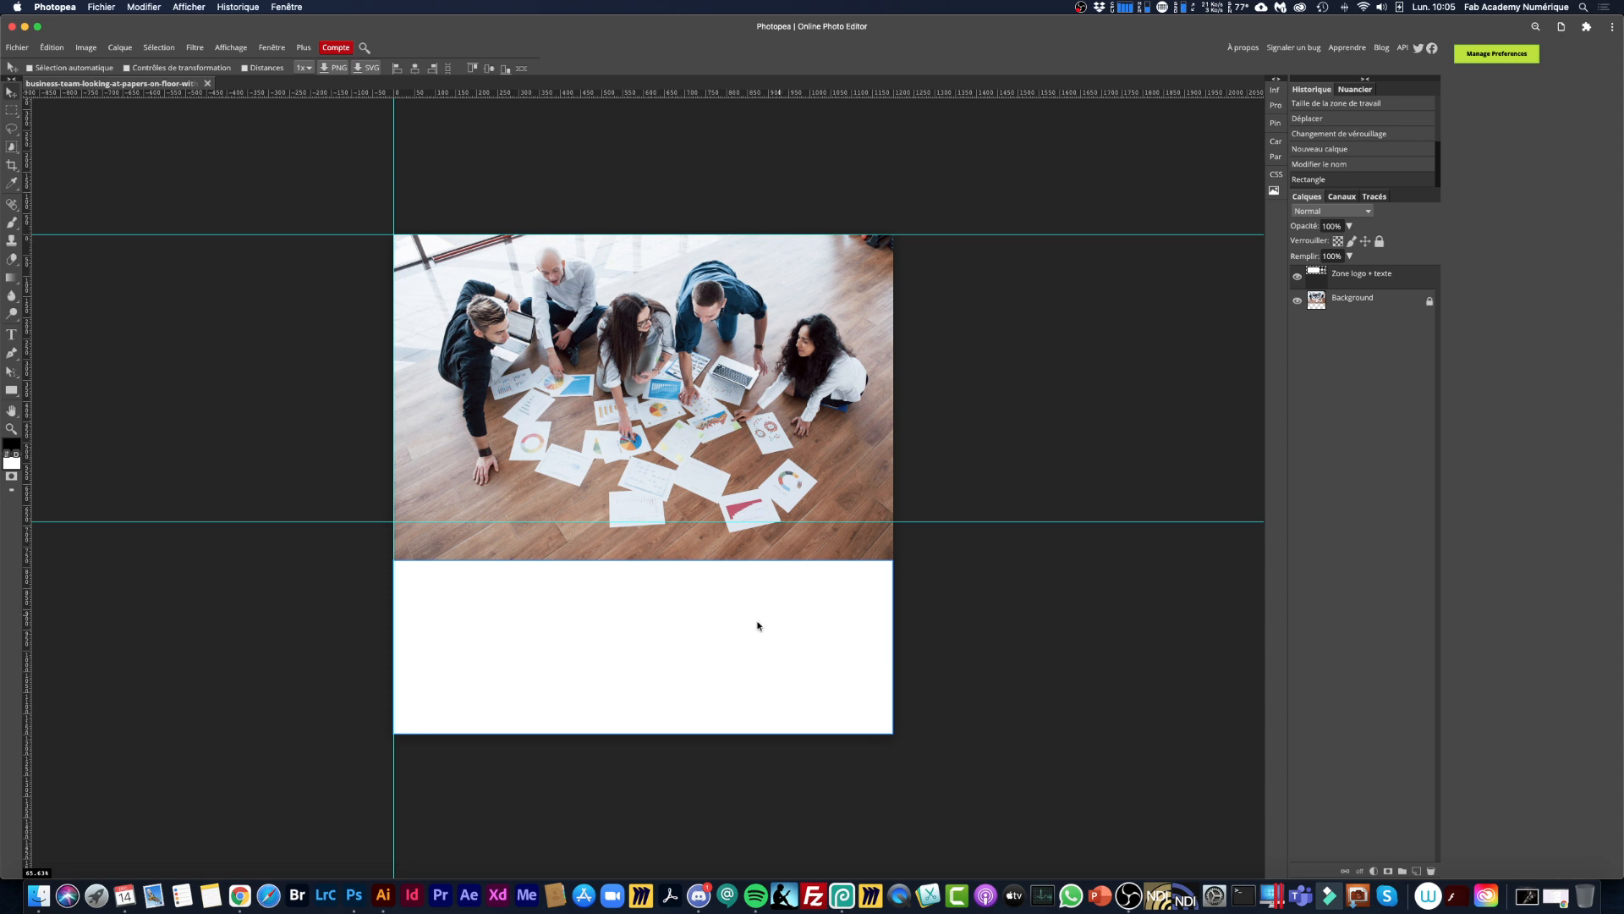
mouse_move(758, 626)
left_mouse_down()
mouse_move(758, 442)
mouse_move(758, 626)
mouse_move(758, 612)
left_mouse_up()
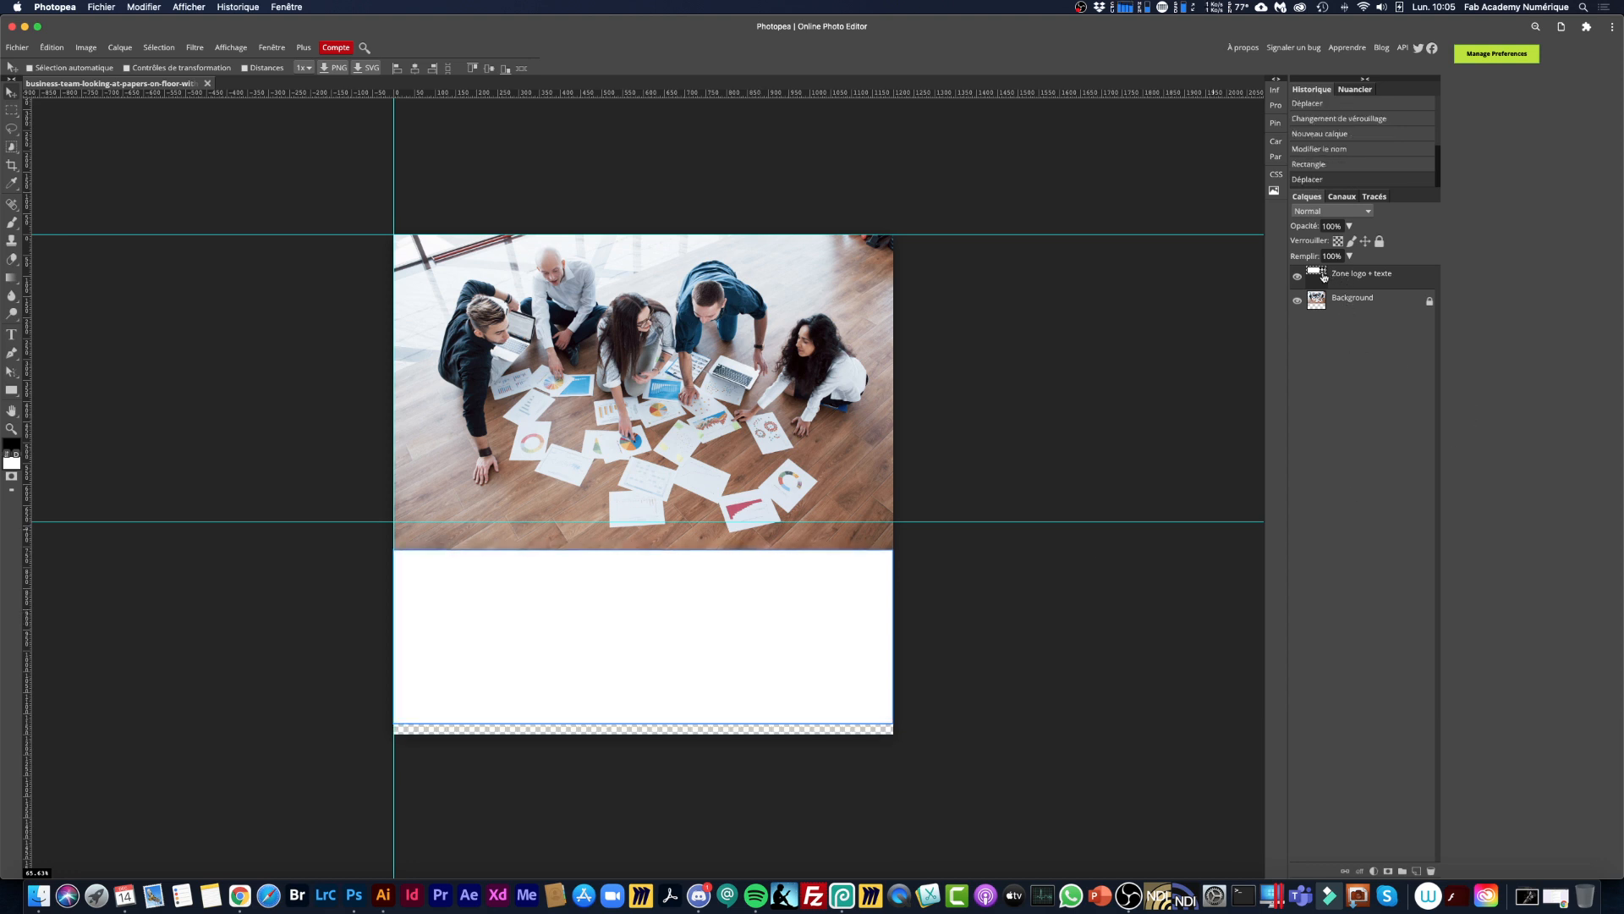
left_click_drag(1344, 277, 1350, 314)
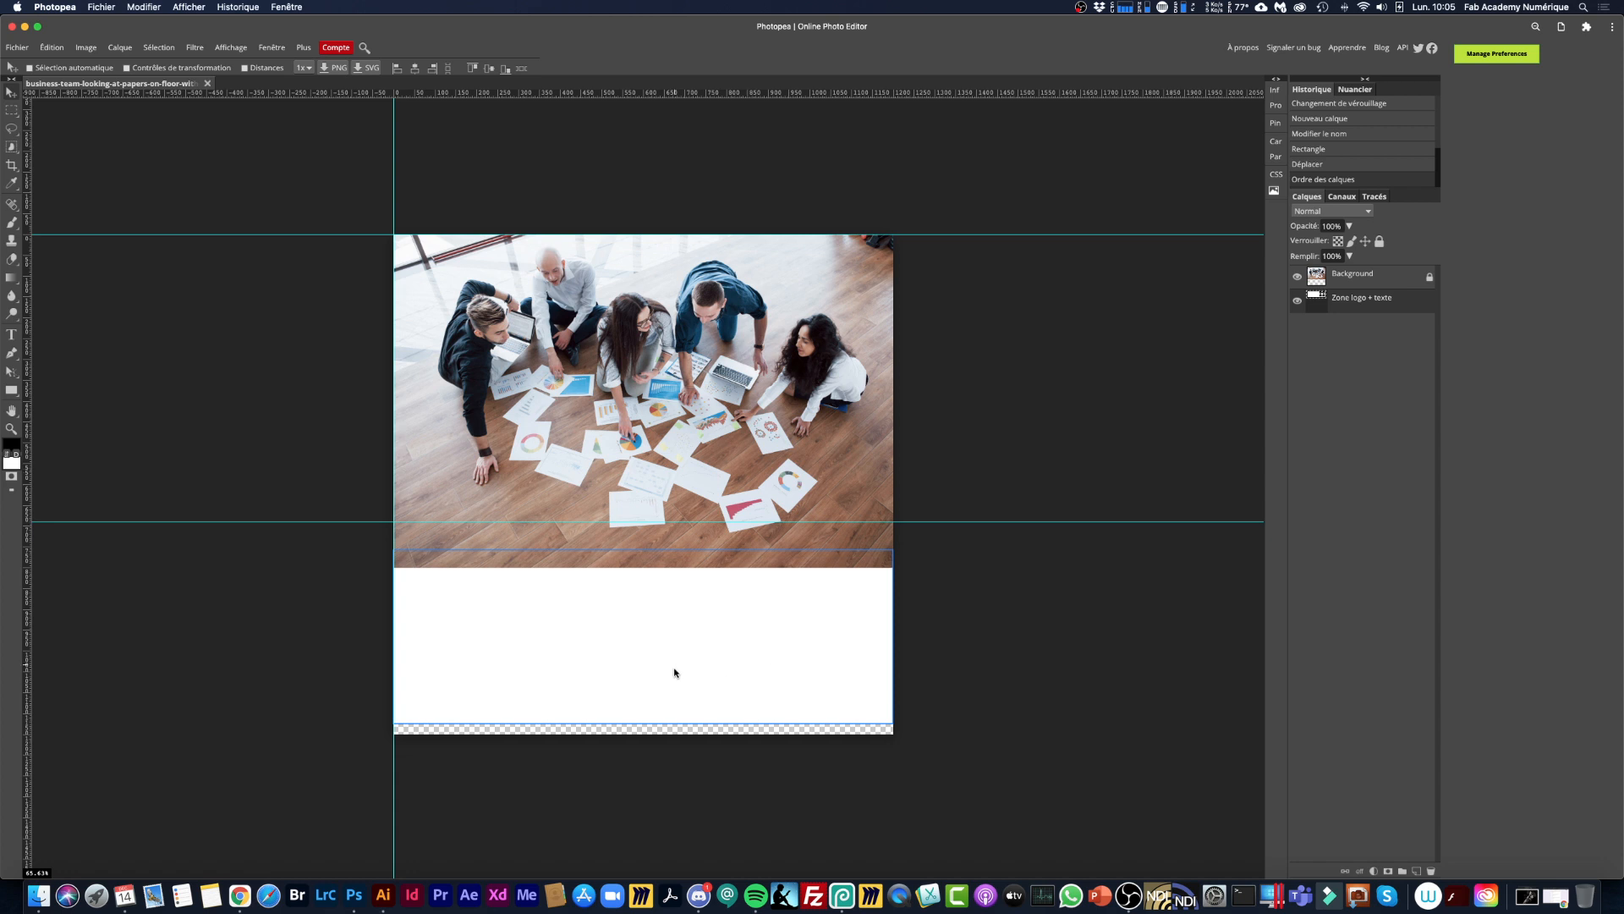
left_click_drag(674, 672, 675, 682)
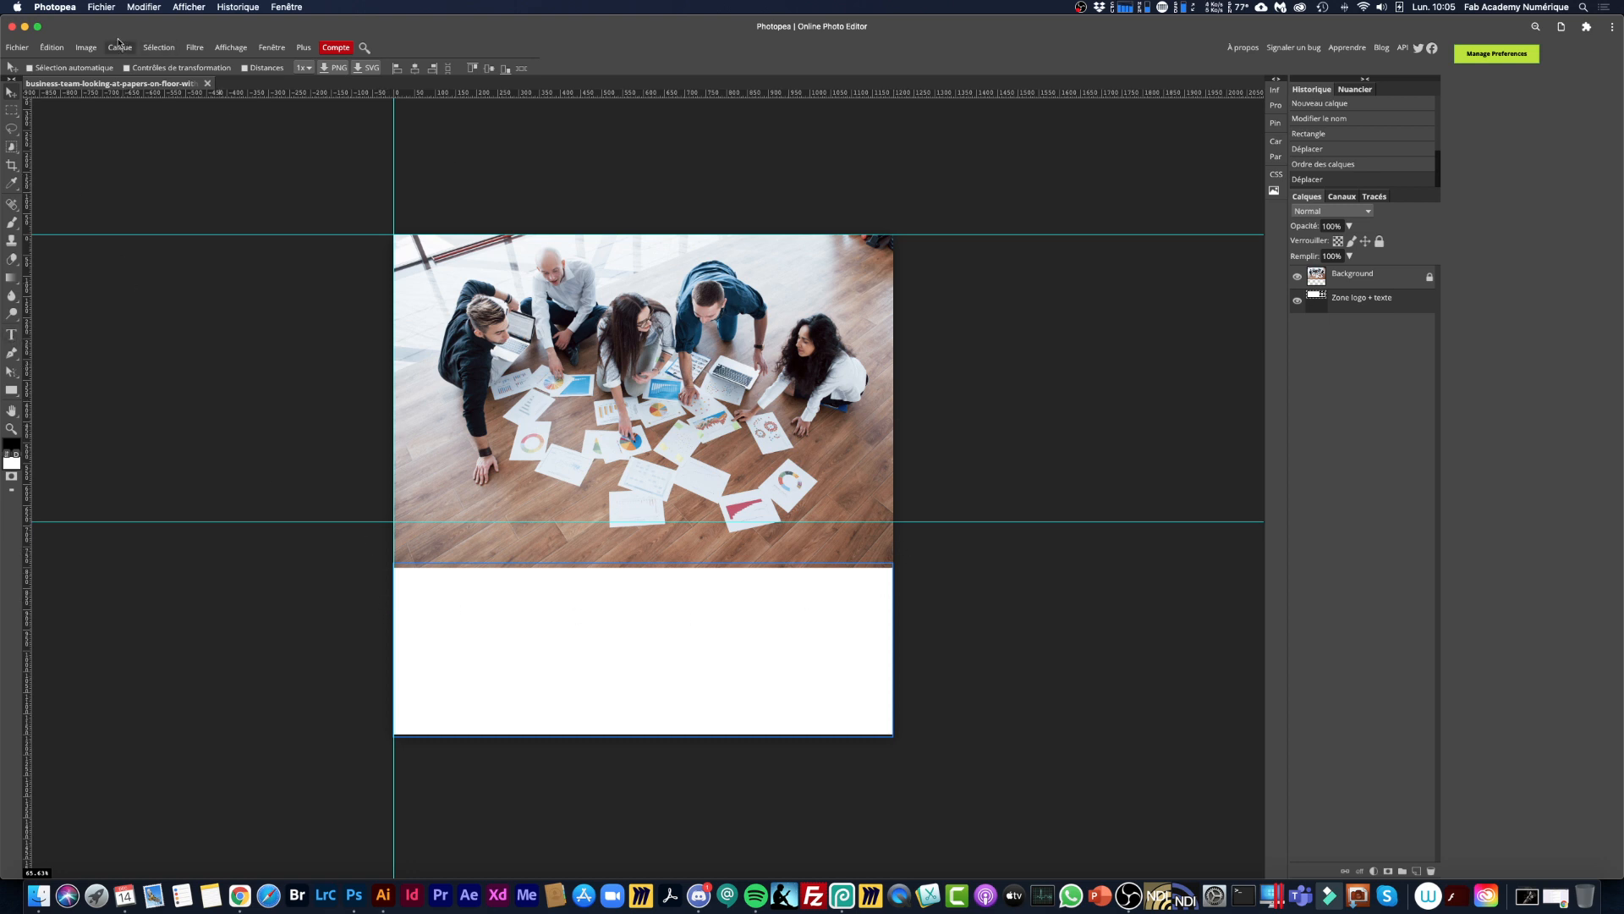
left_click(19, 51)
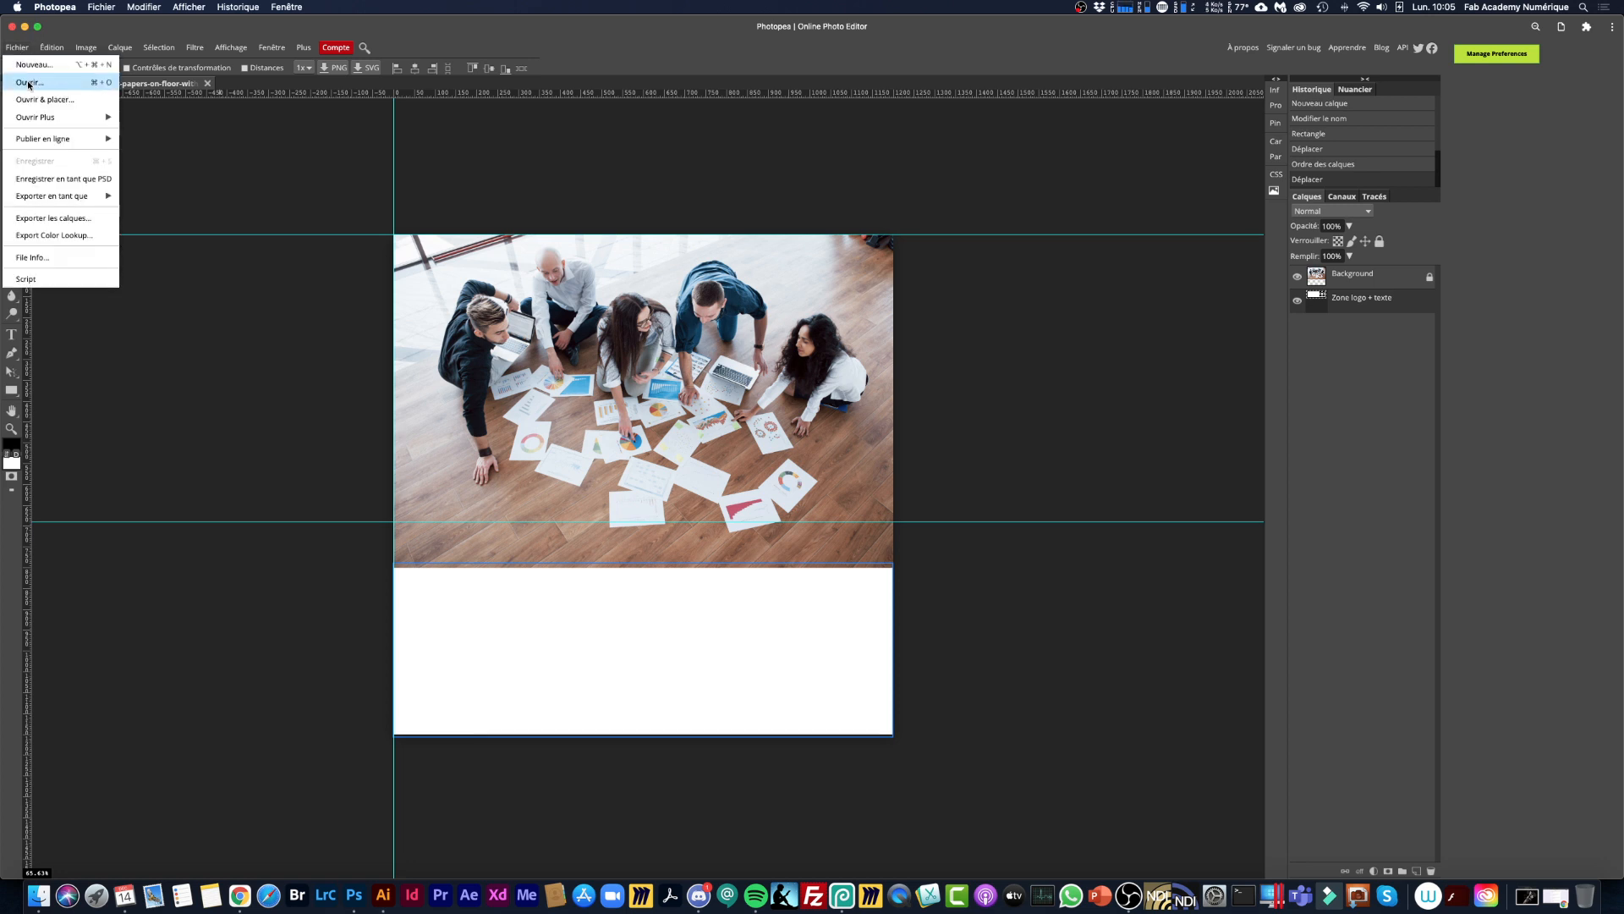
mouse_move(51, 118)
left_click(38, 82)
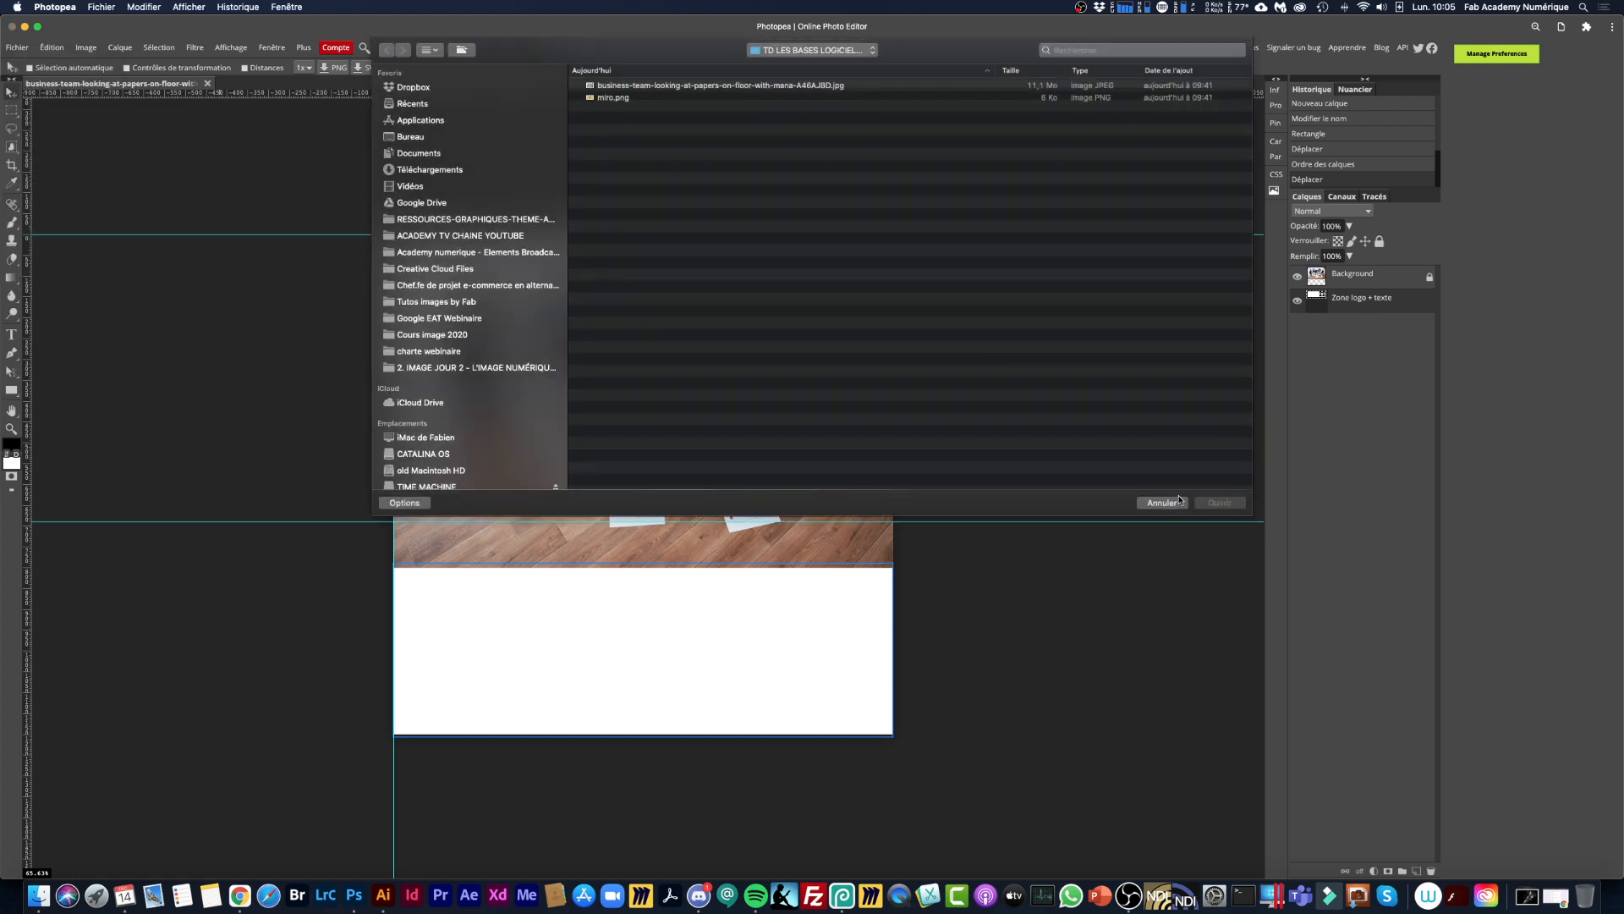
left_click(1162, 503)
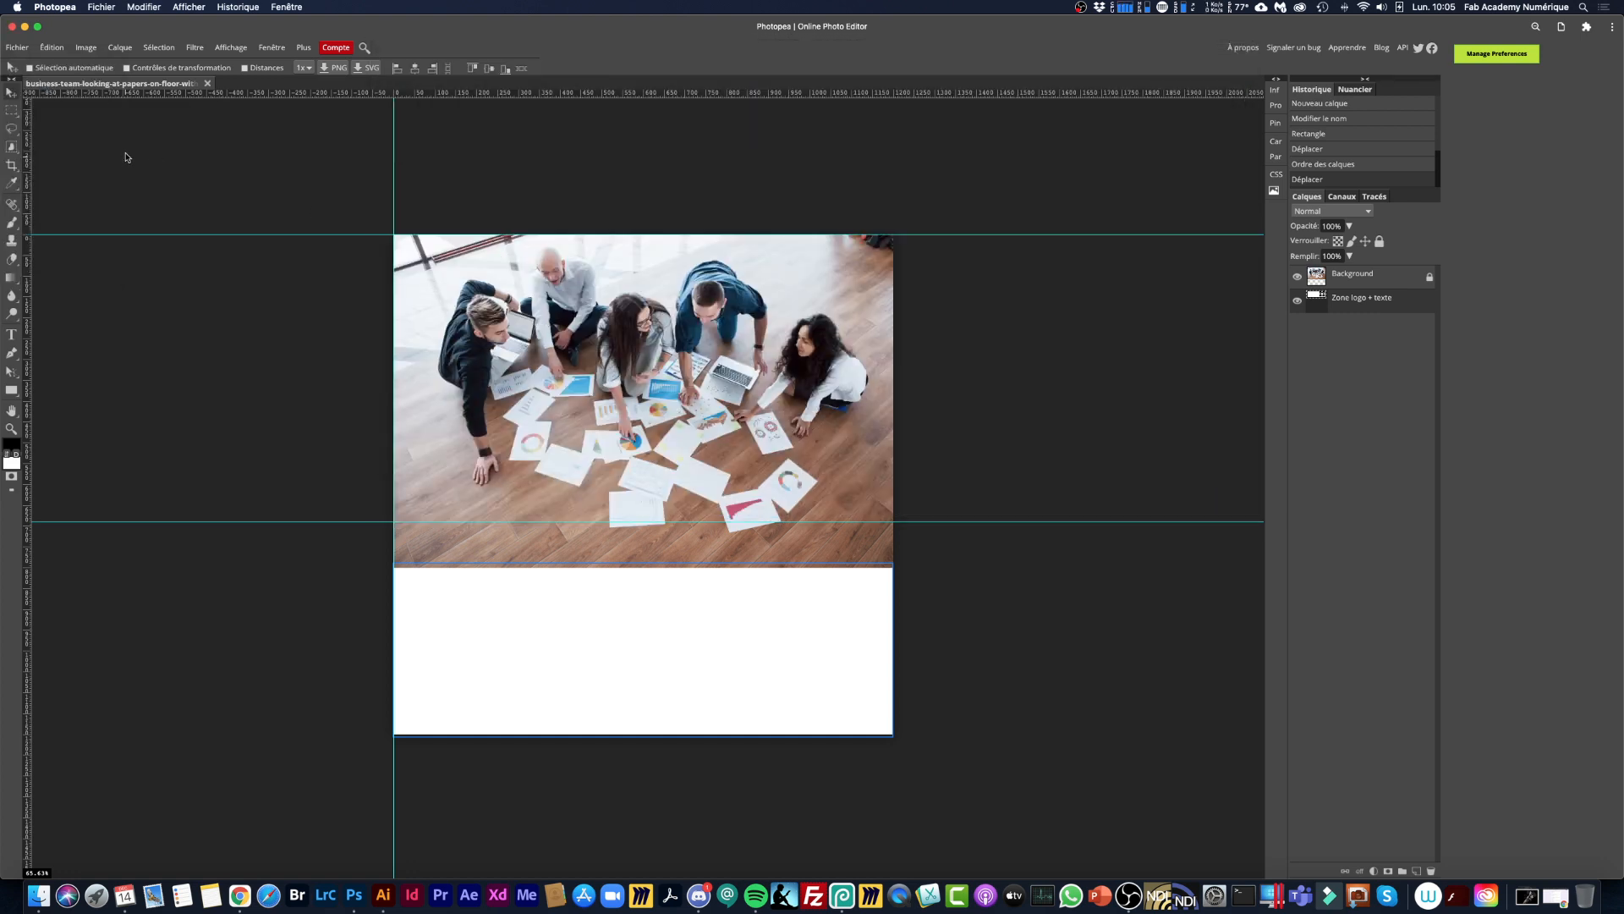
Place miro.png into the current document as a smart object and move its layer above Background.
left_click(16, 48)
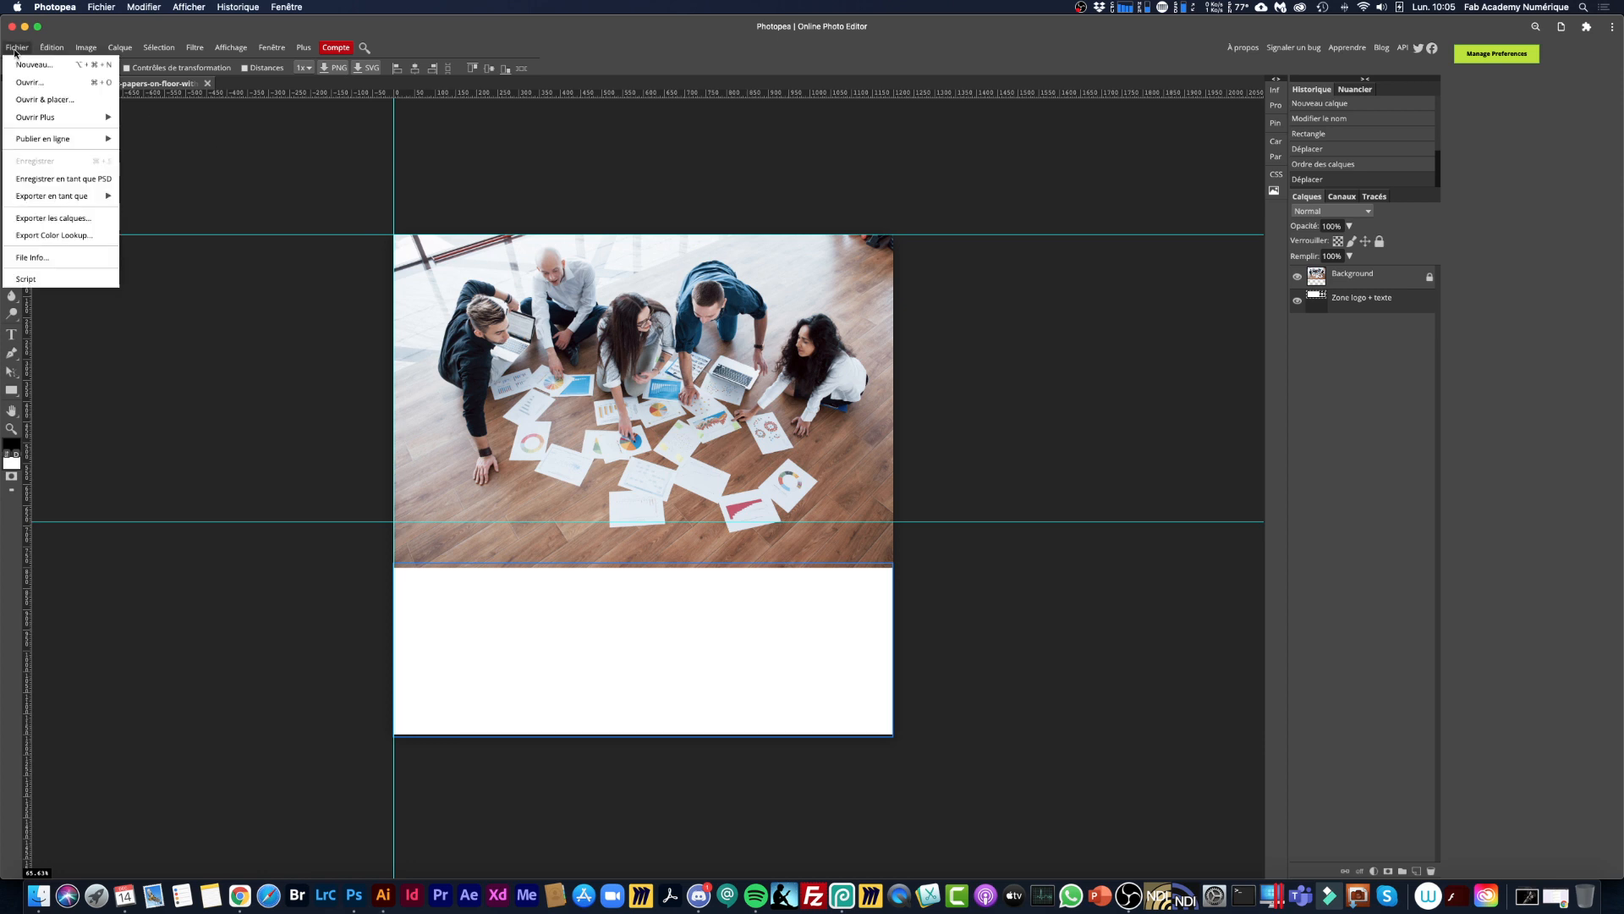
left_click(39, 100)
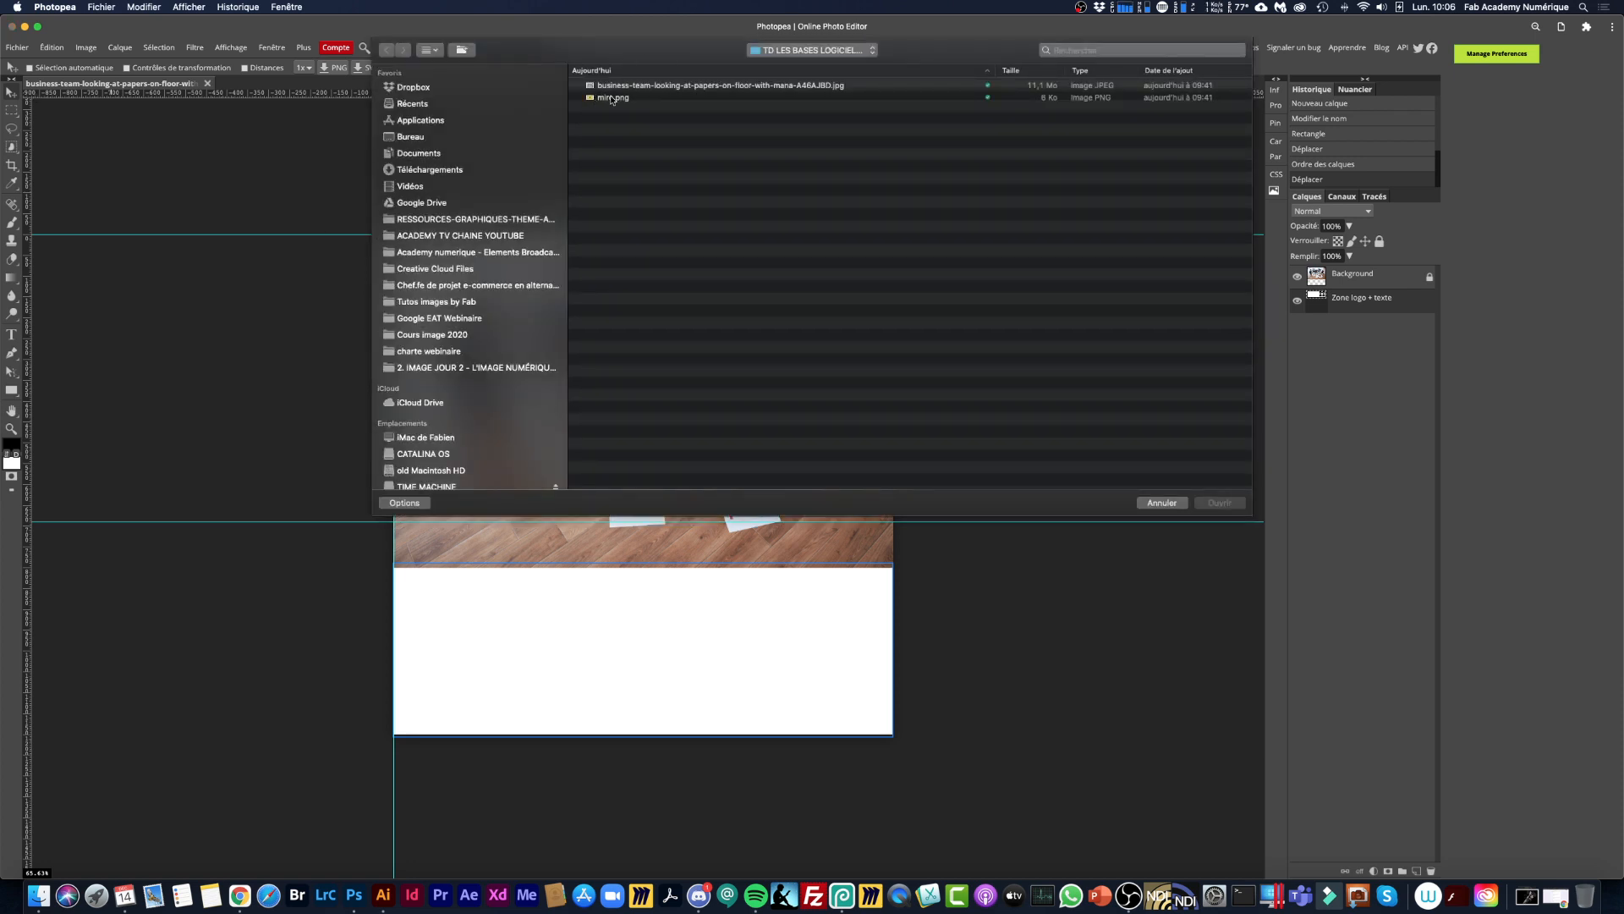
left_click(615, 100)
key("space")
key("space")
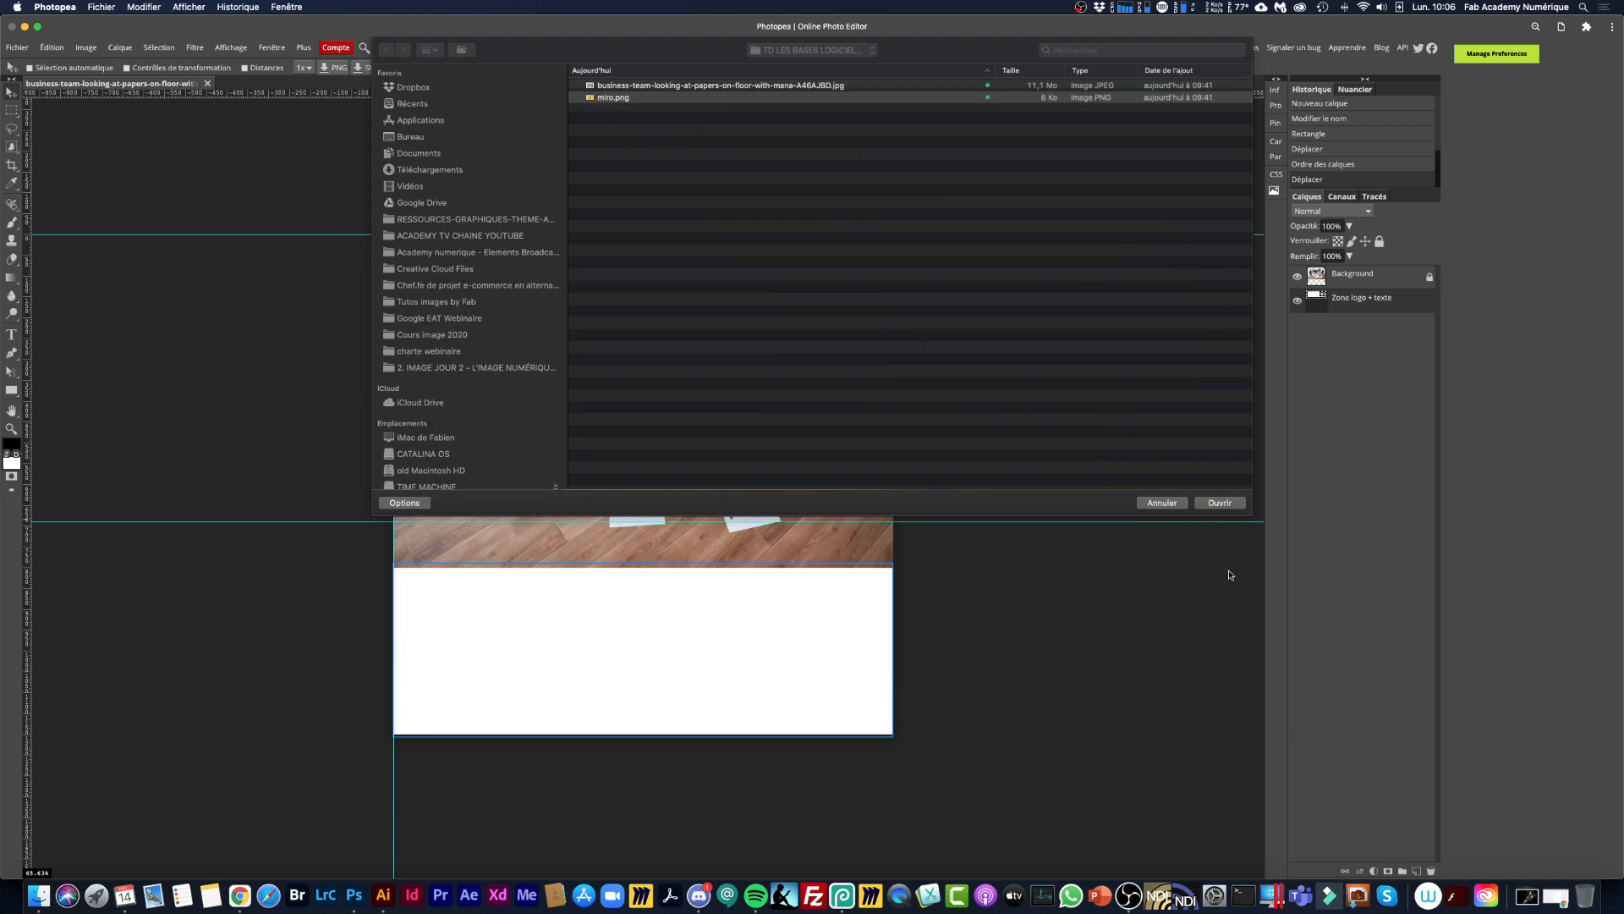
left_click(1237, 505)
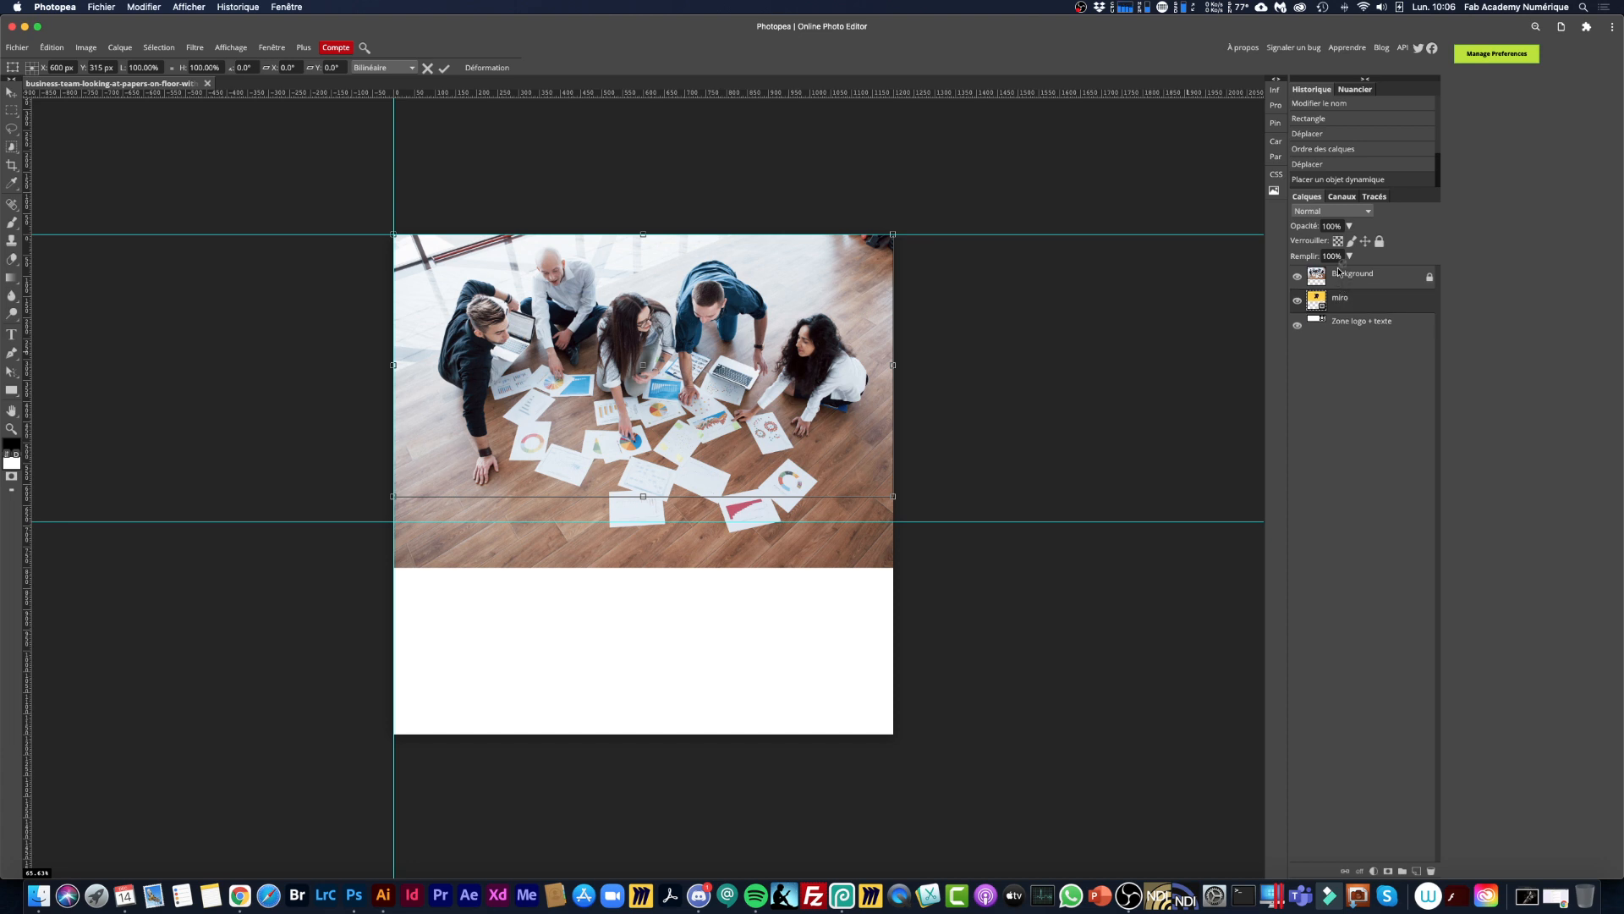
left_click_drag(1339, 267, 1338, 271)
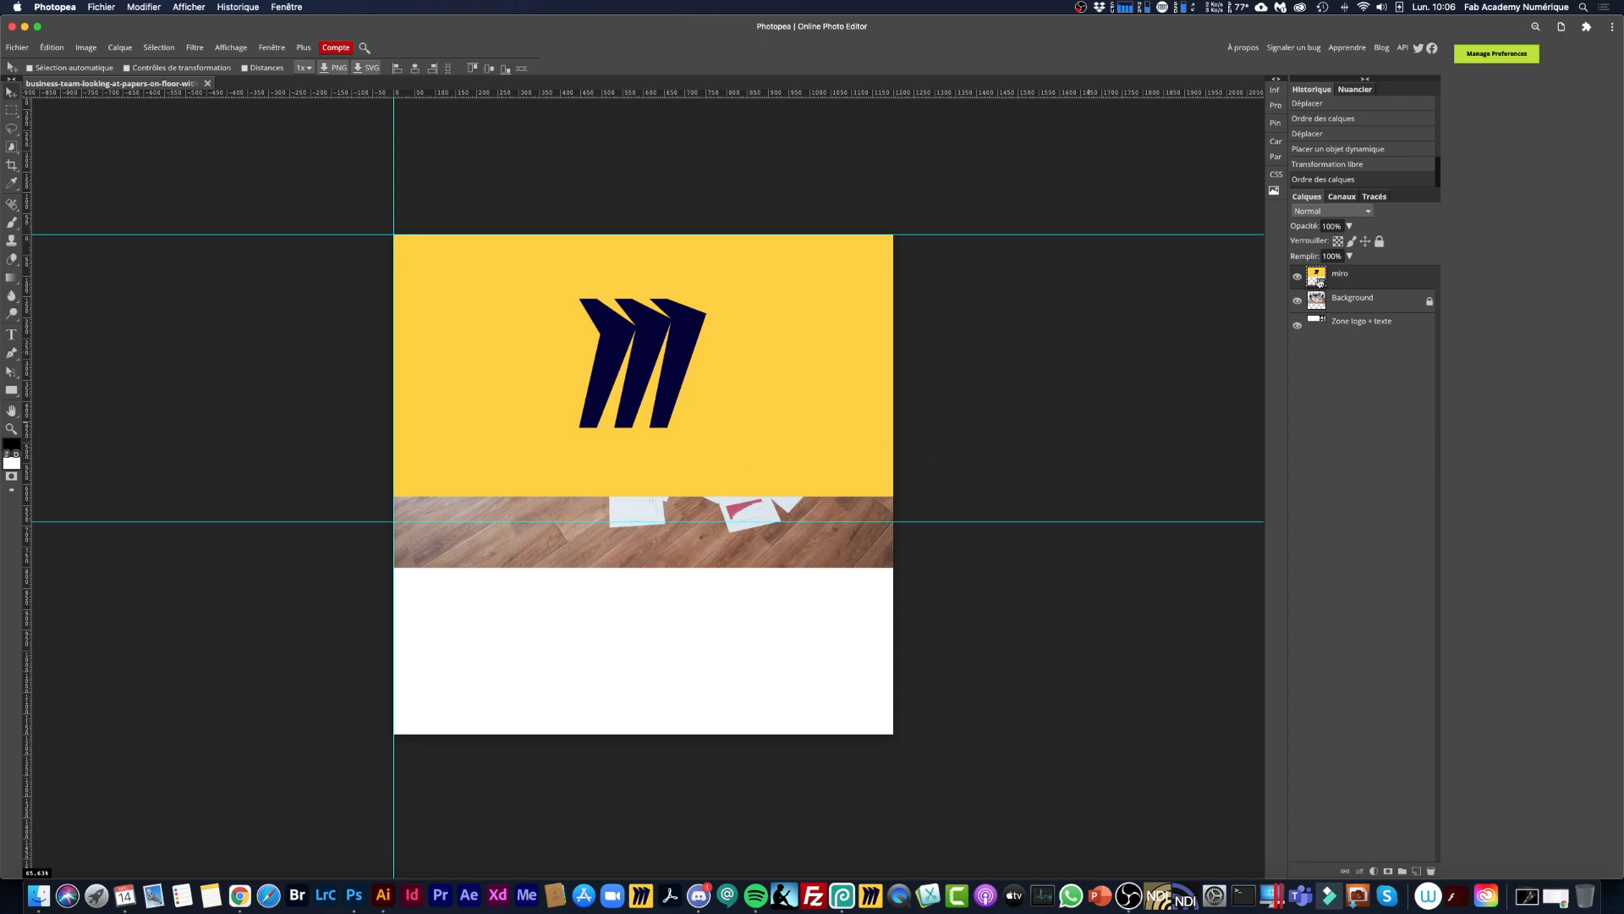
Move the full-size miro logo down to the lower part of the visual, over the white zone.
left_click_drag(765, 312, 783, 595)
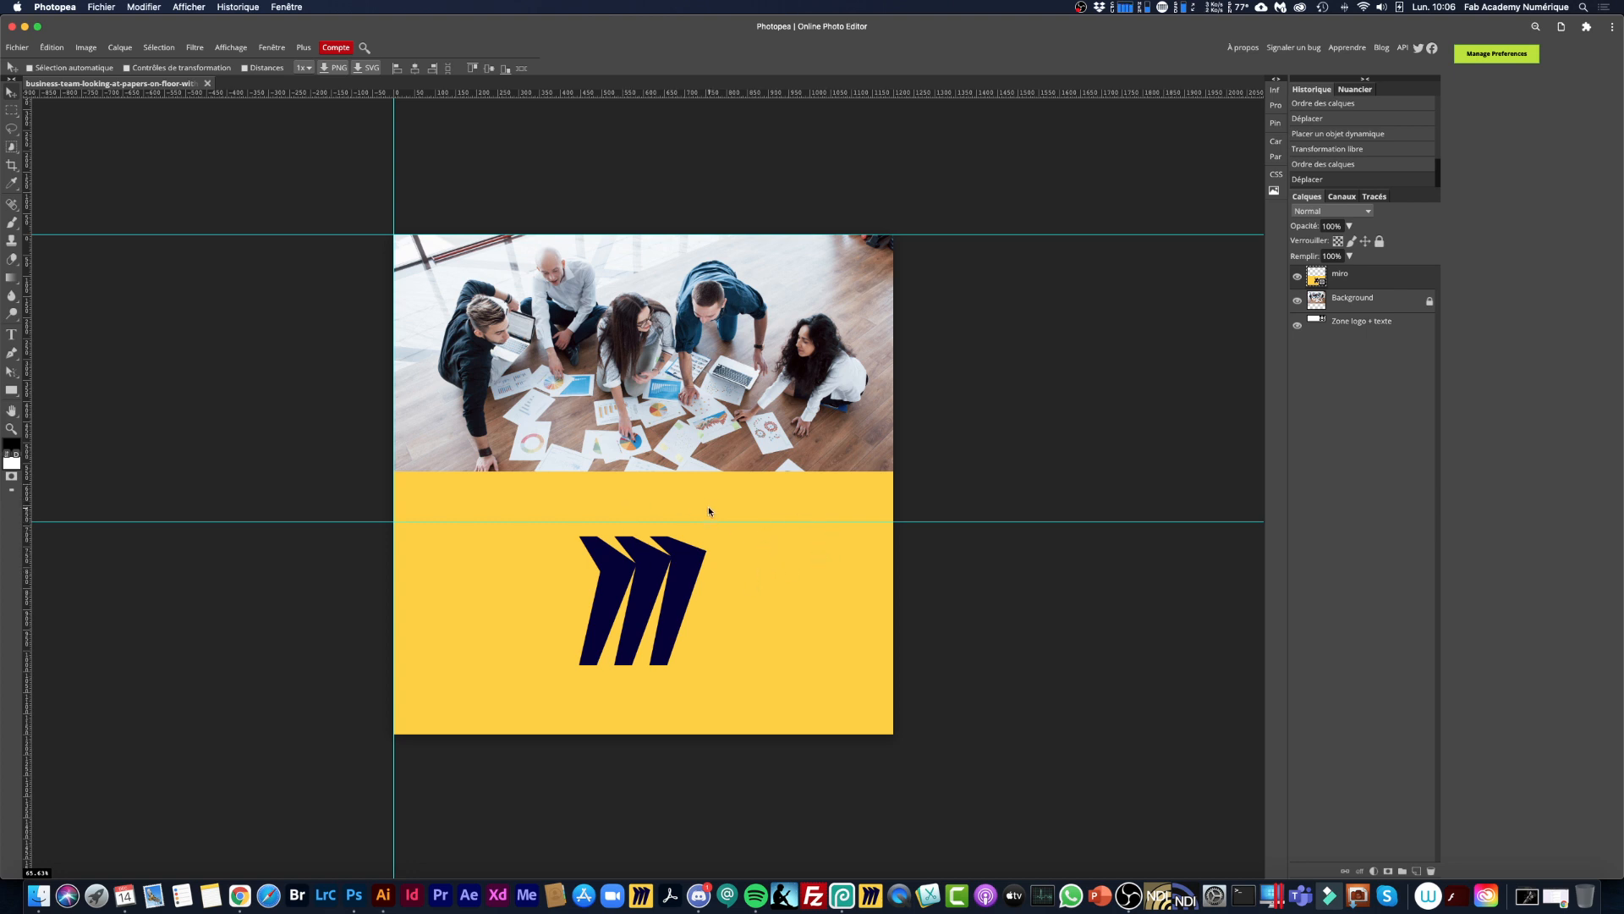
mouse_move(775, 602)
left_mouse_down()
mouse_move(772, 580)
mouse_move(772, 608)
left_mouse_up()
mouse_move(825, 588)
left_mouse_down()
mouse_move(845, 532)
mouse_move(834, 584)
left_mouse_up()
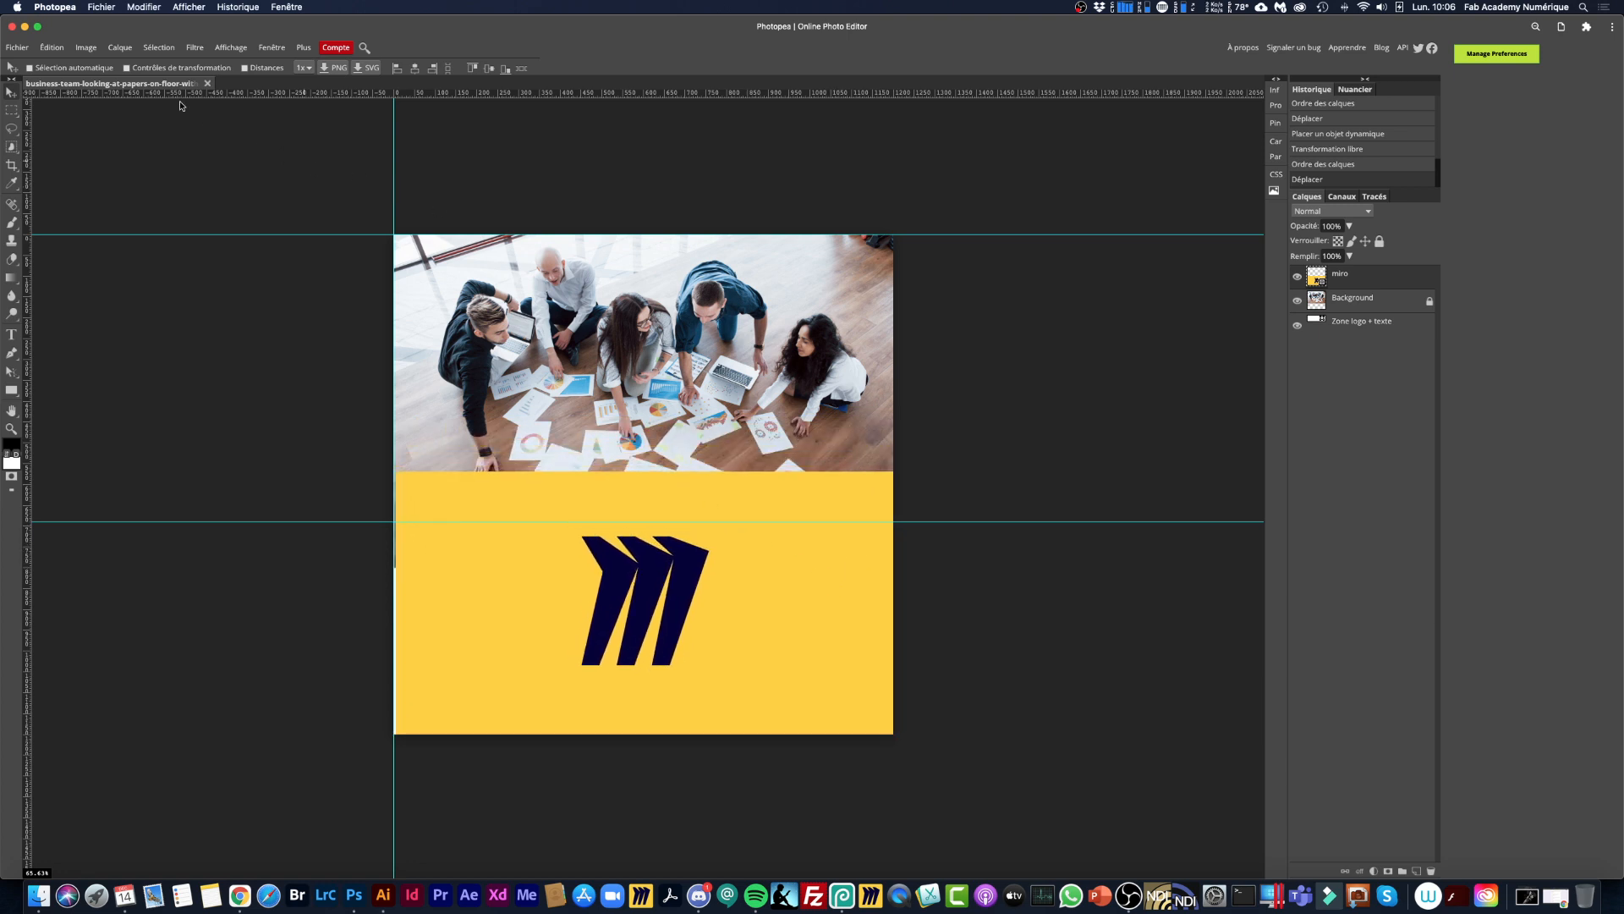
Scale the miro logo proportionally to about 41% with Free Transform and place it in the right half of the white zone.
left_click(86, 50)
mouse_move(51, 52)
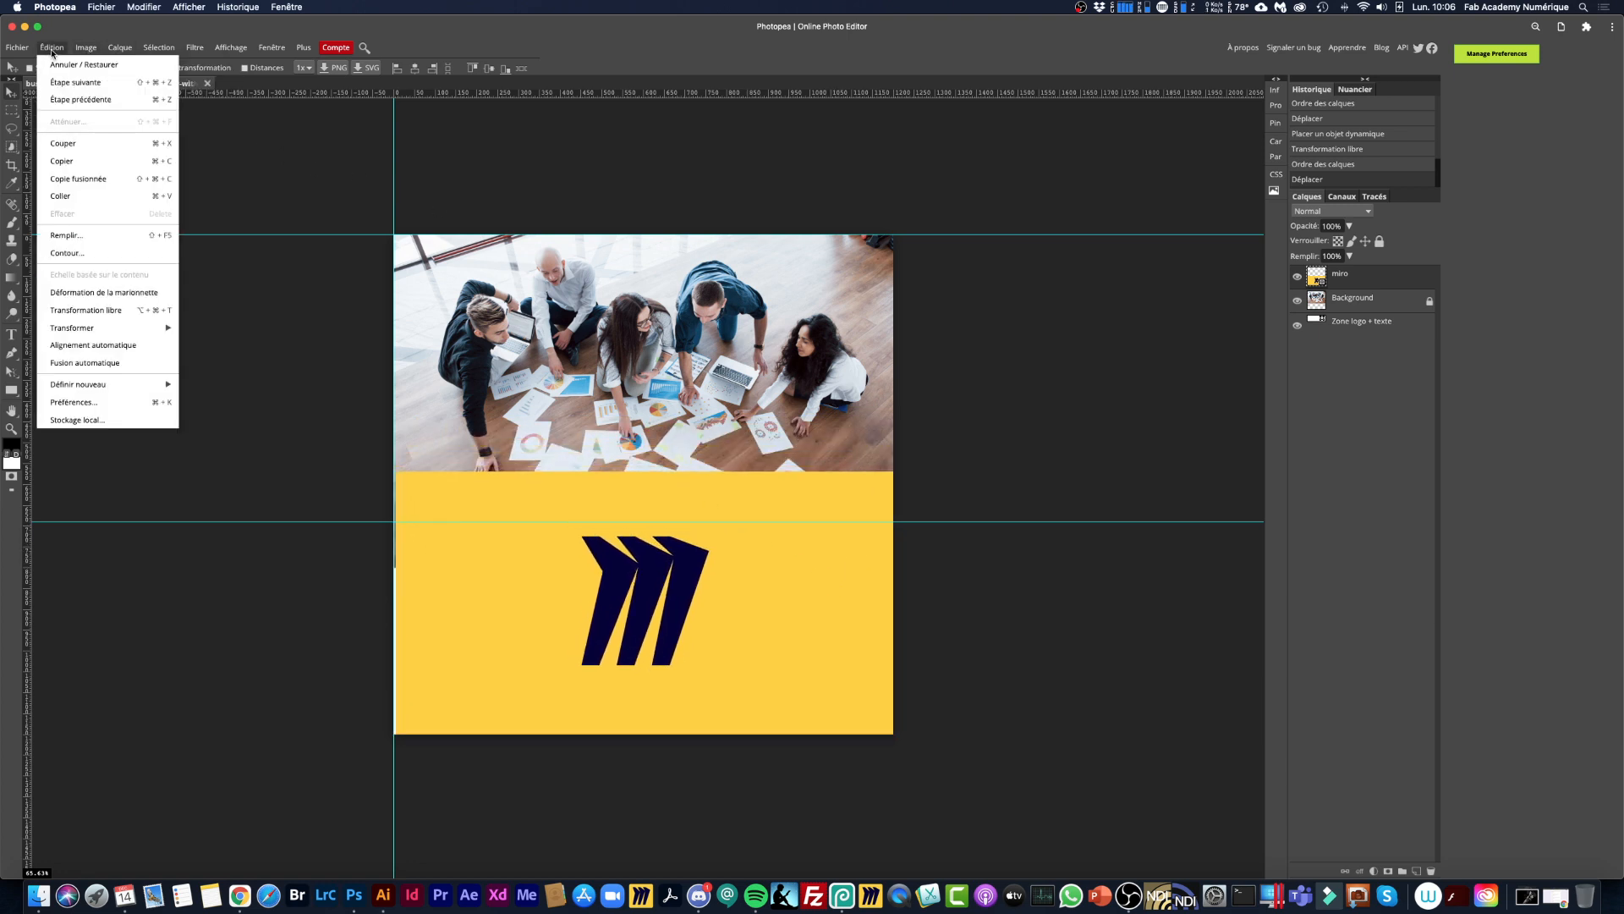
left_click(86, 309)
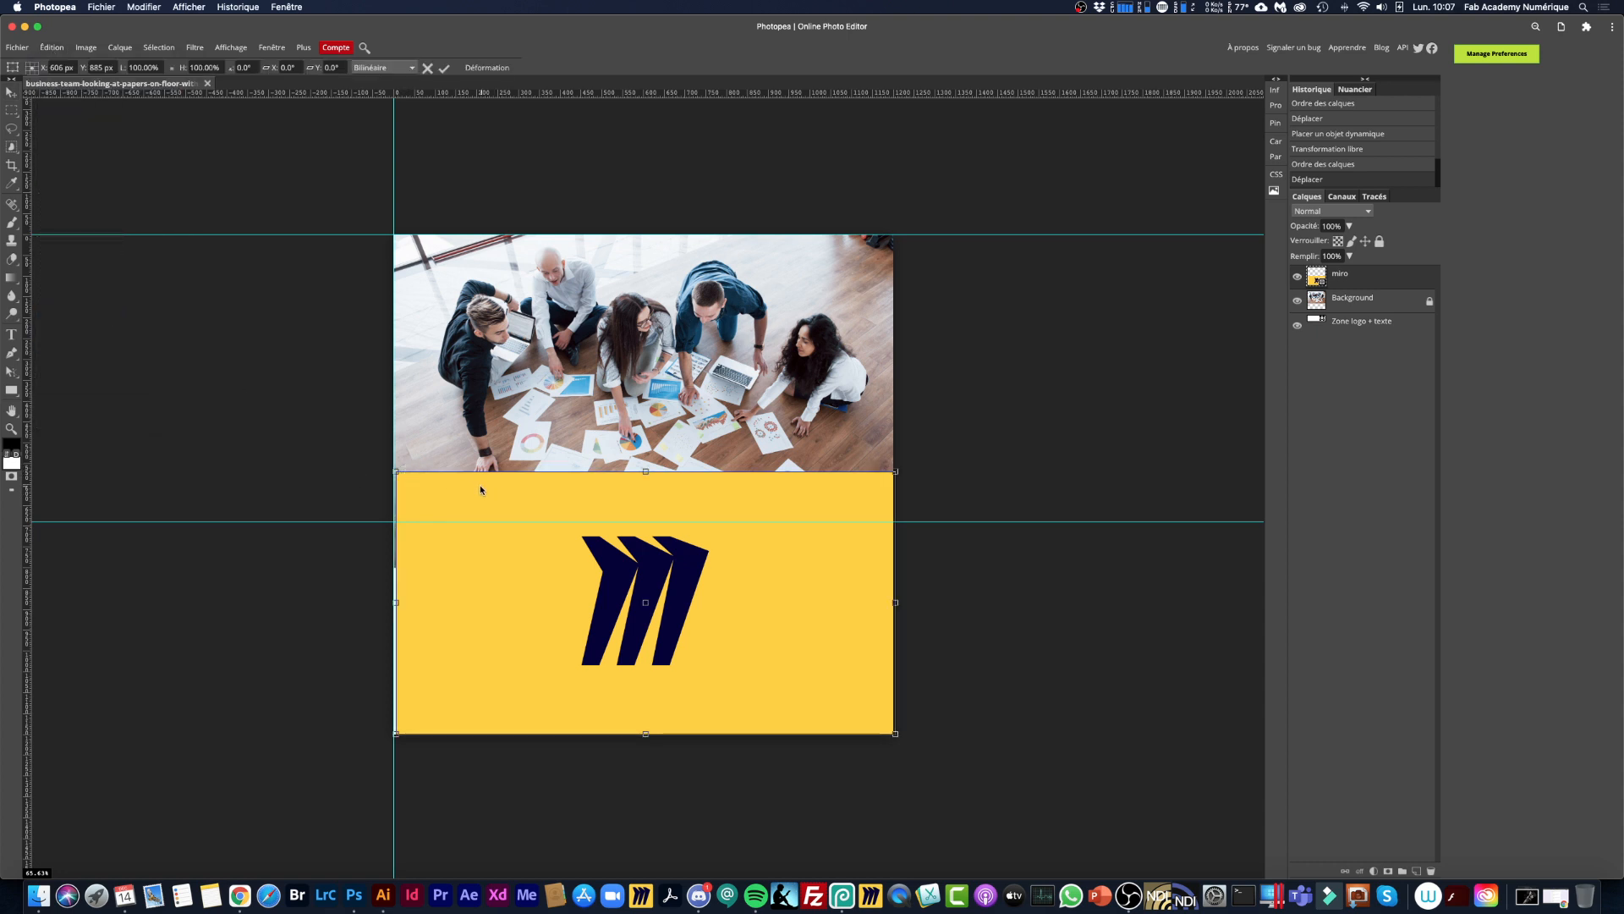
left_click_drag(479, 489, 618, 529)
mouse_move(677, 576)
left_mouse_down()
mouse_move(692, 587)
mouse_move(638, 569)
mouse_move(686, 595)
left_mouse_up()
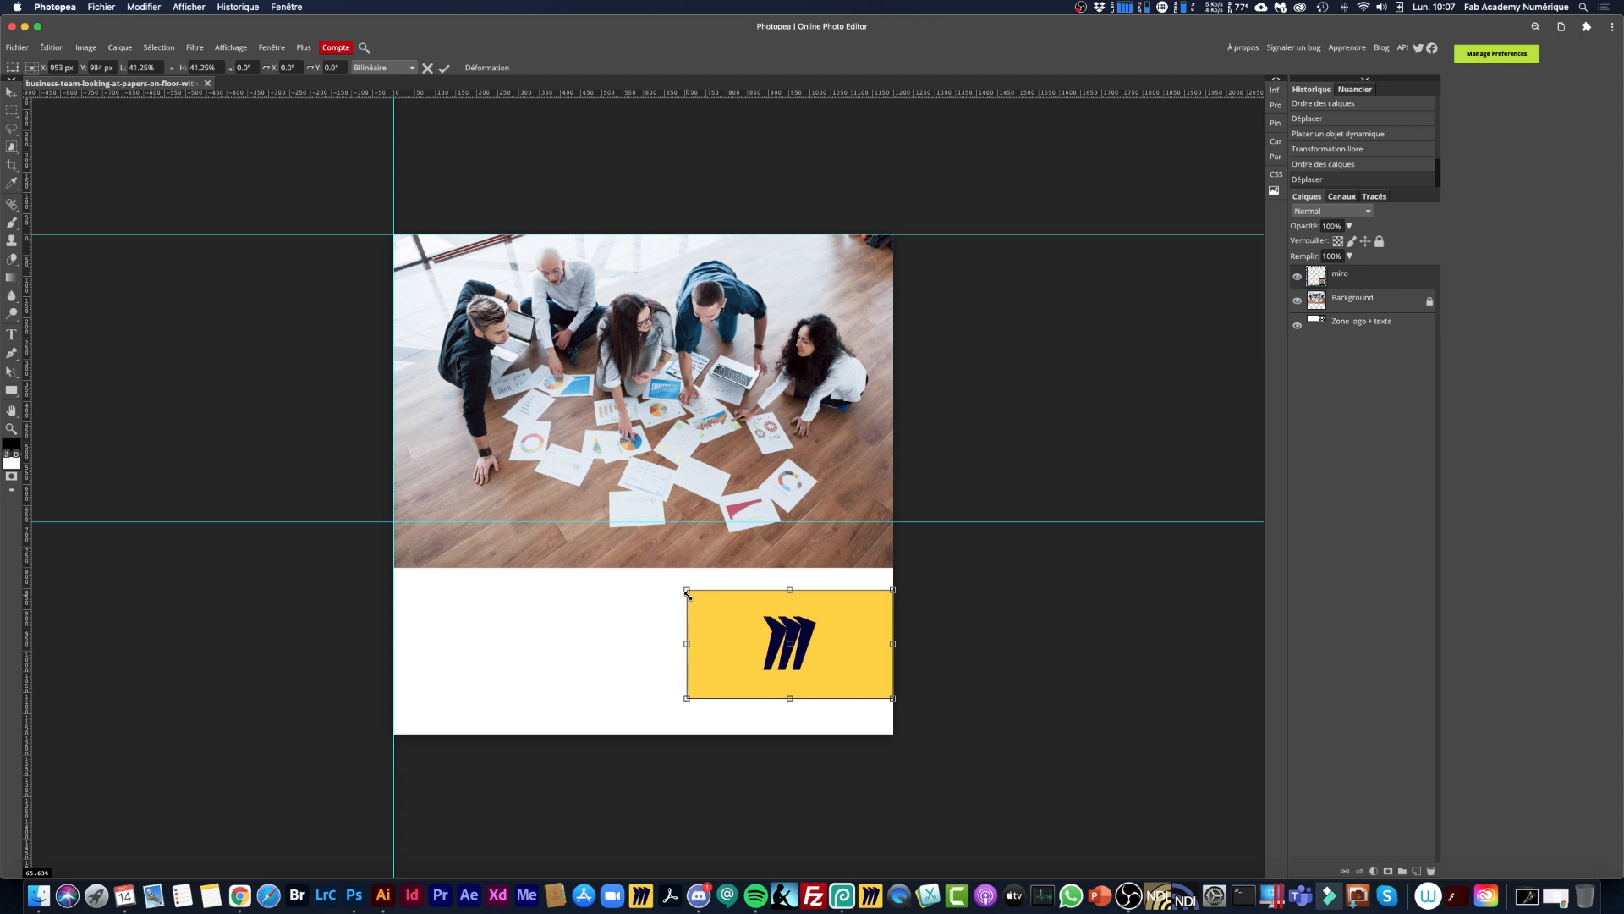
left_click_drag(829, 619, 812, 632)
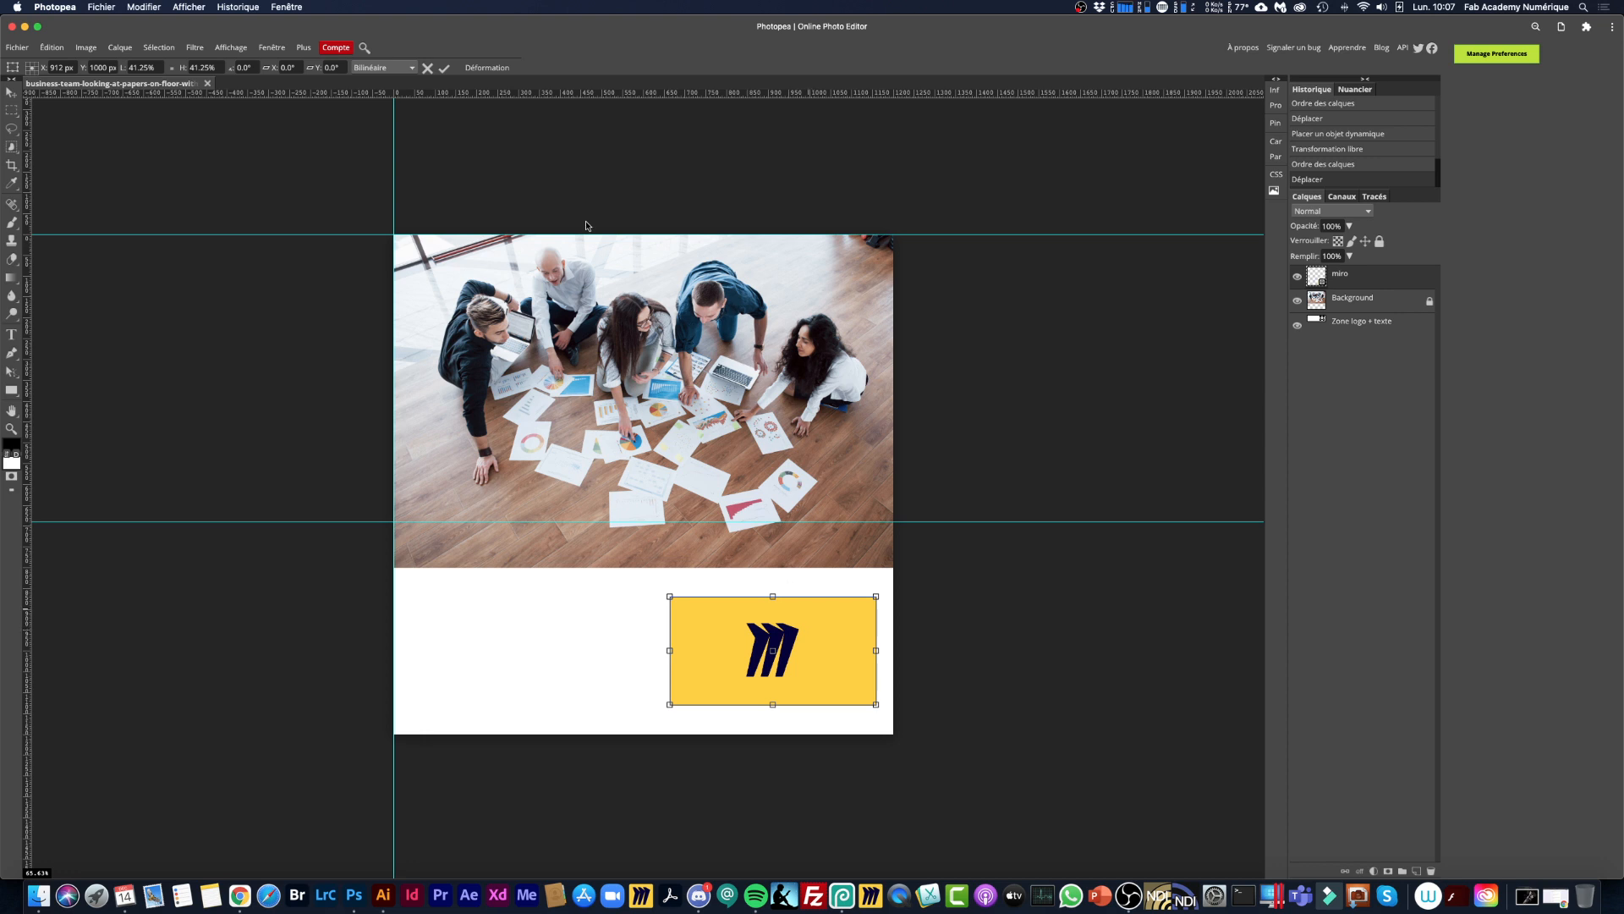
left_click(442, 69)
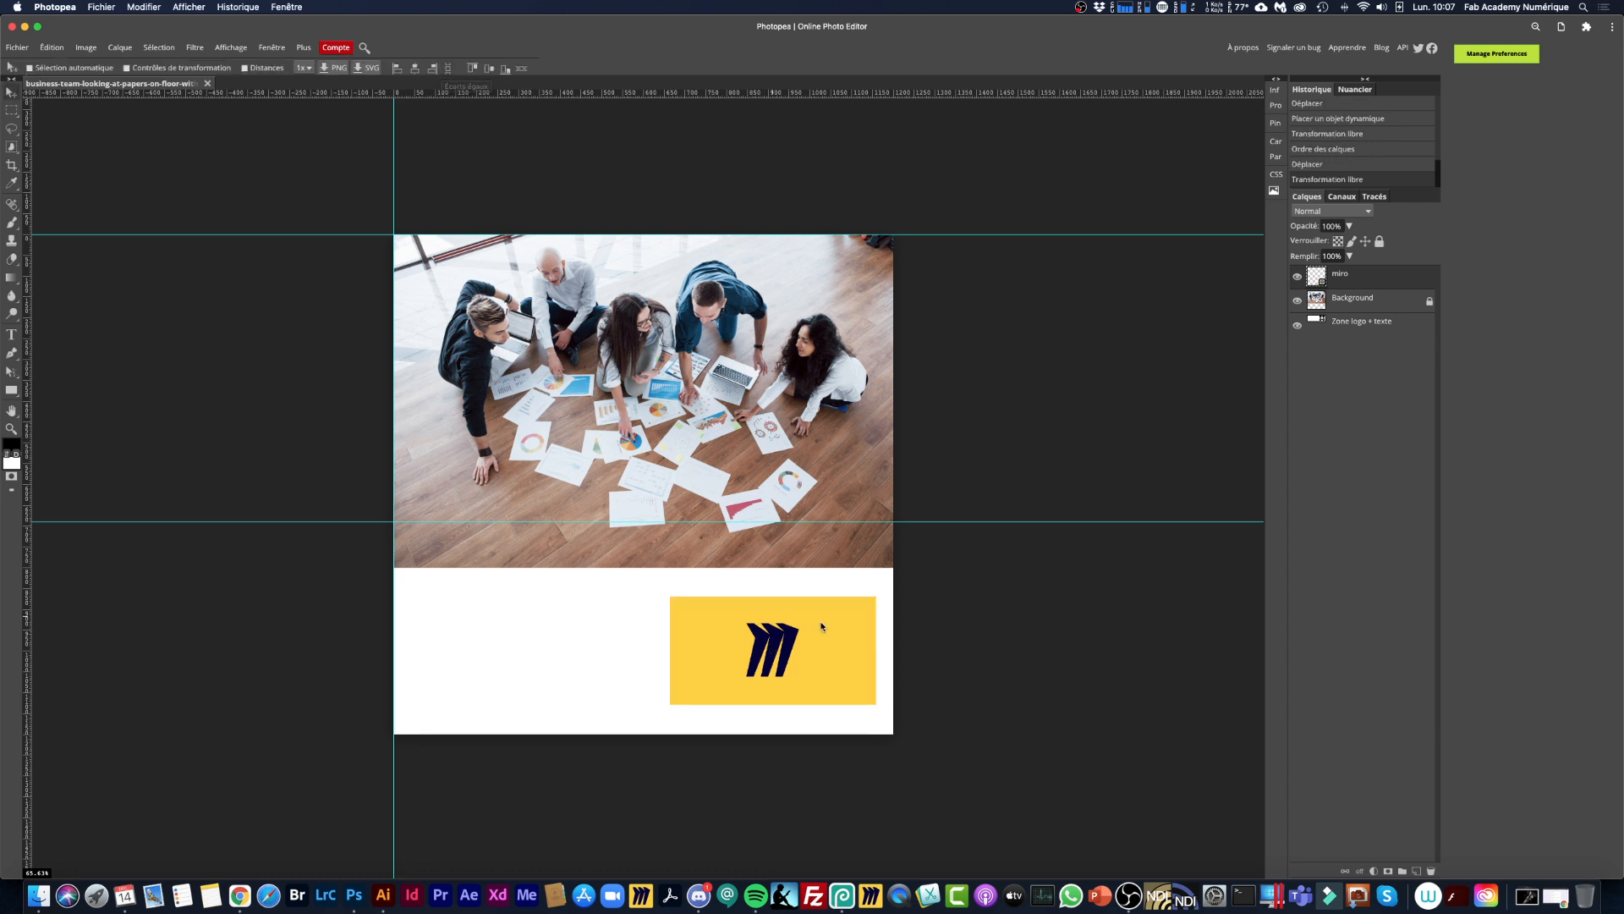
Reposition the miro logo slightly within the white zone and fully lock the "Zone logo + texte" layer.
mouse_move(811, 614)
left_mouse_down()
mouse_move(777, 615)
mouse_move(807, 621)
left_mouse_up()
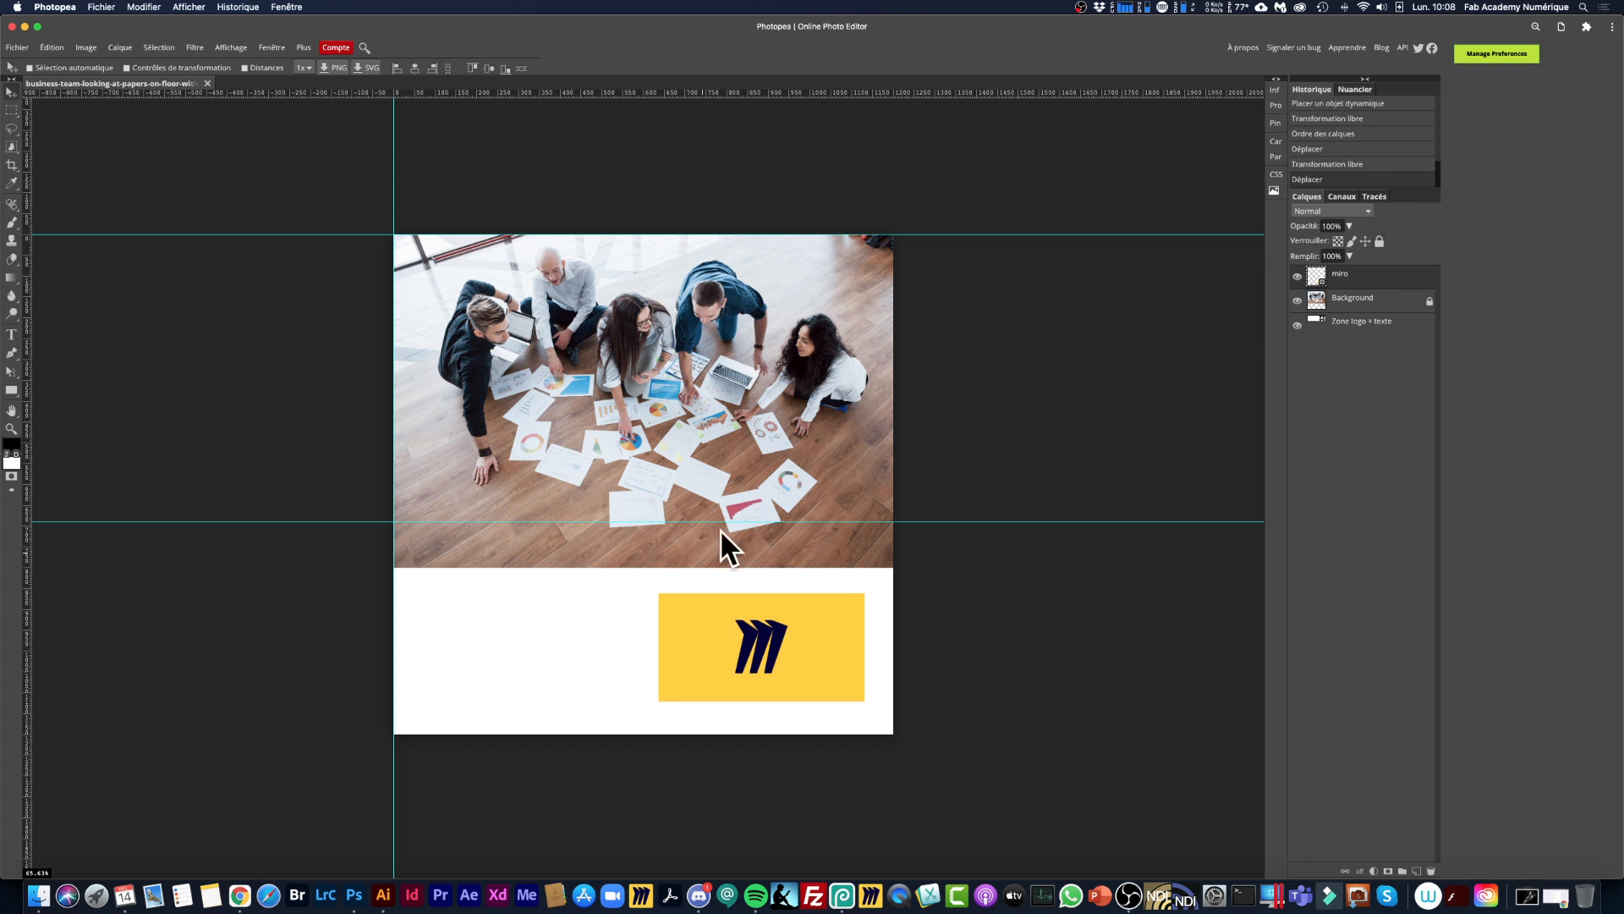
left_click(1347, 325)
left_click(1379, 242)
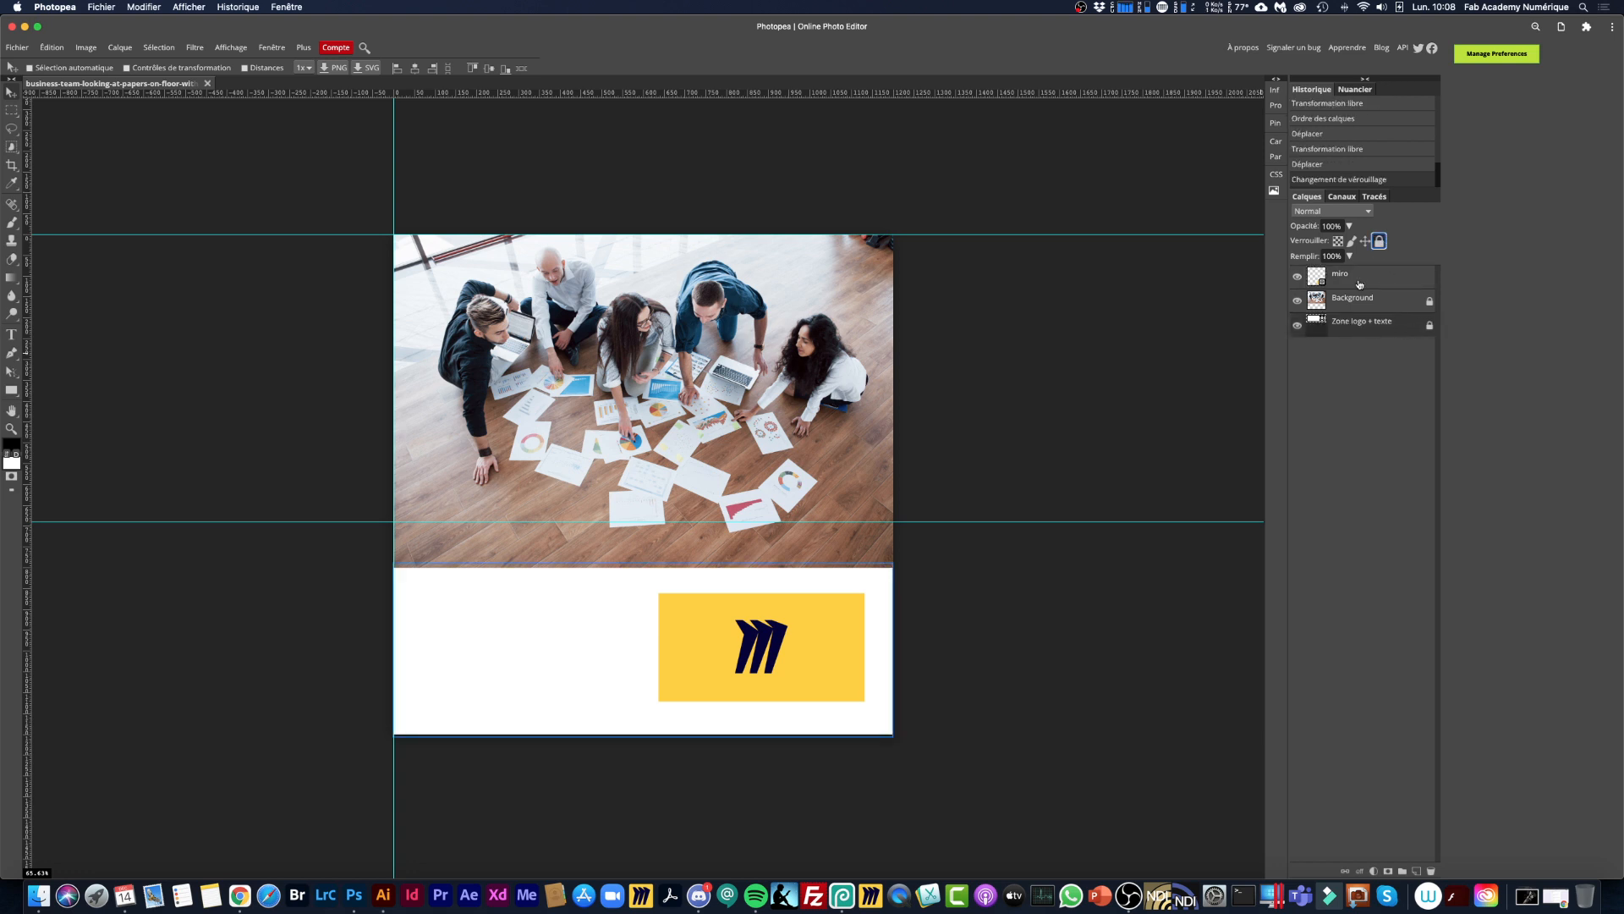
Move the miro logo within the white zone, try fully locking its layer, and unlock it to adjust the logo's position again.
left_click(1347, 278)
left_click_drag(749, 656, 727, 653)
left_click(1379, 242)
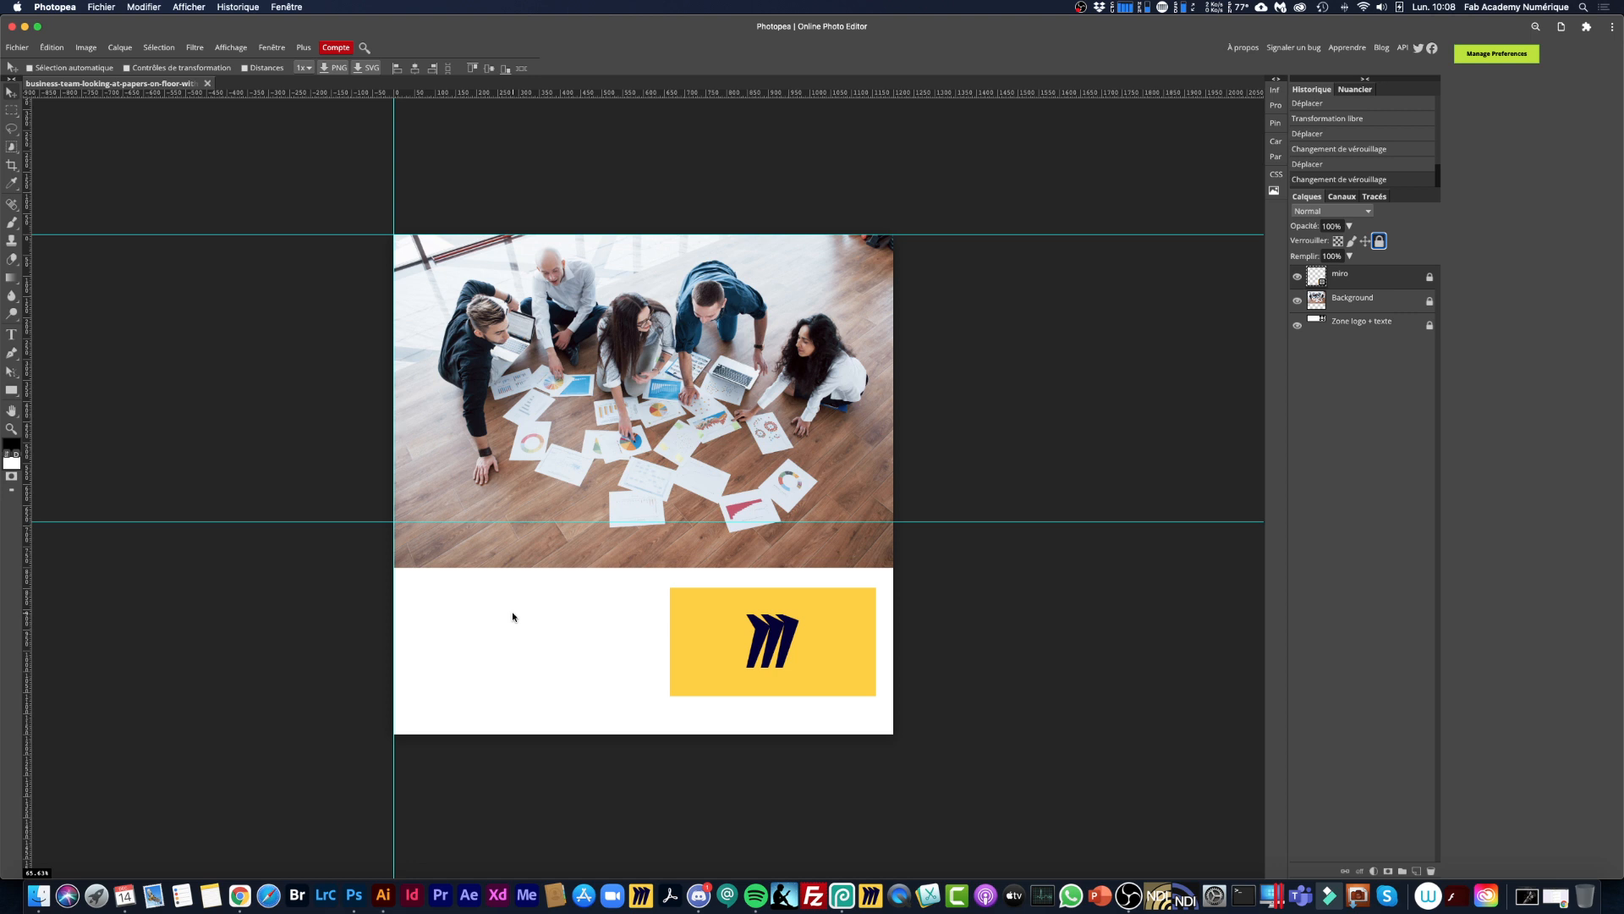
left_click(1430, 277)
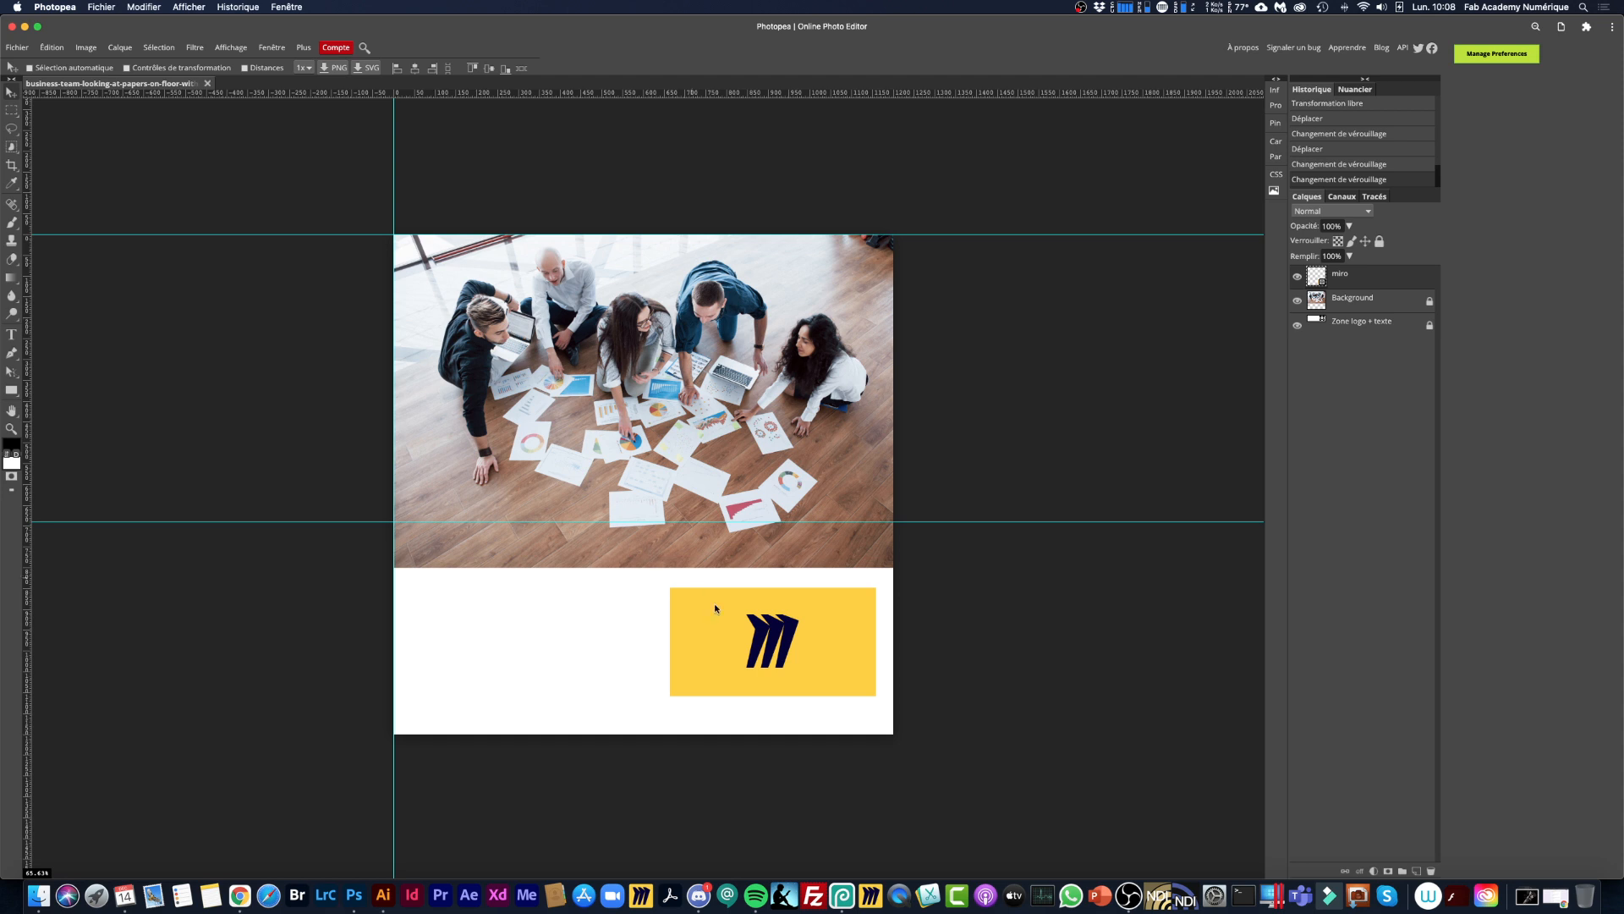
mouse_move(766, 624)
left_mouse_down()
mouse_move(712, 635)
mouse_move(753, 630)
left_mouse_up()
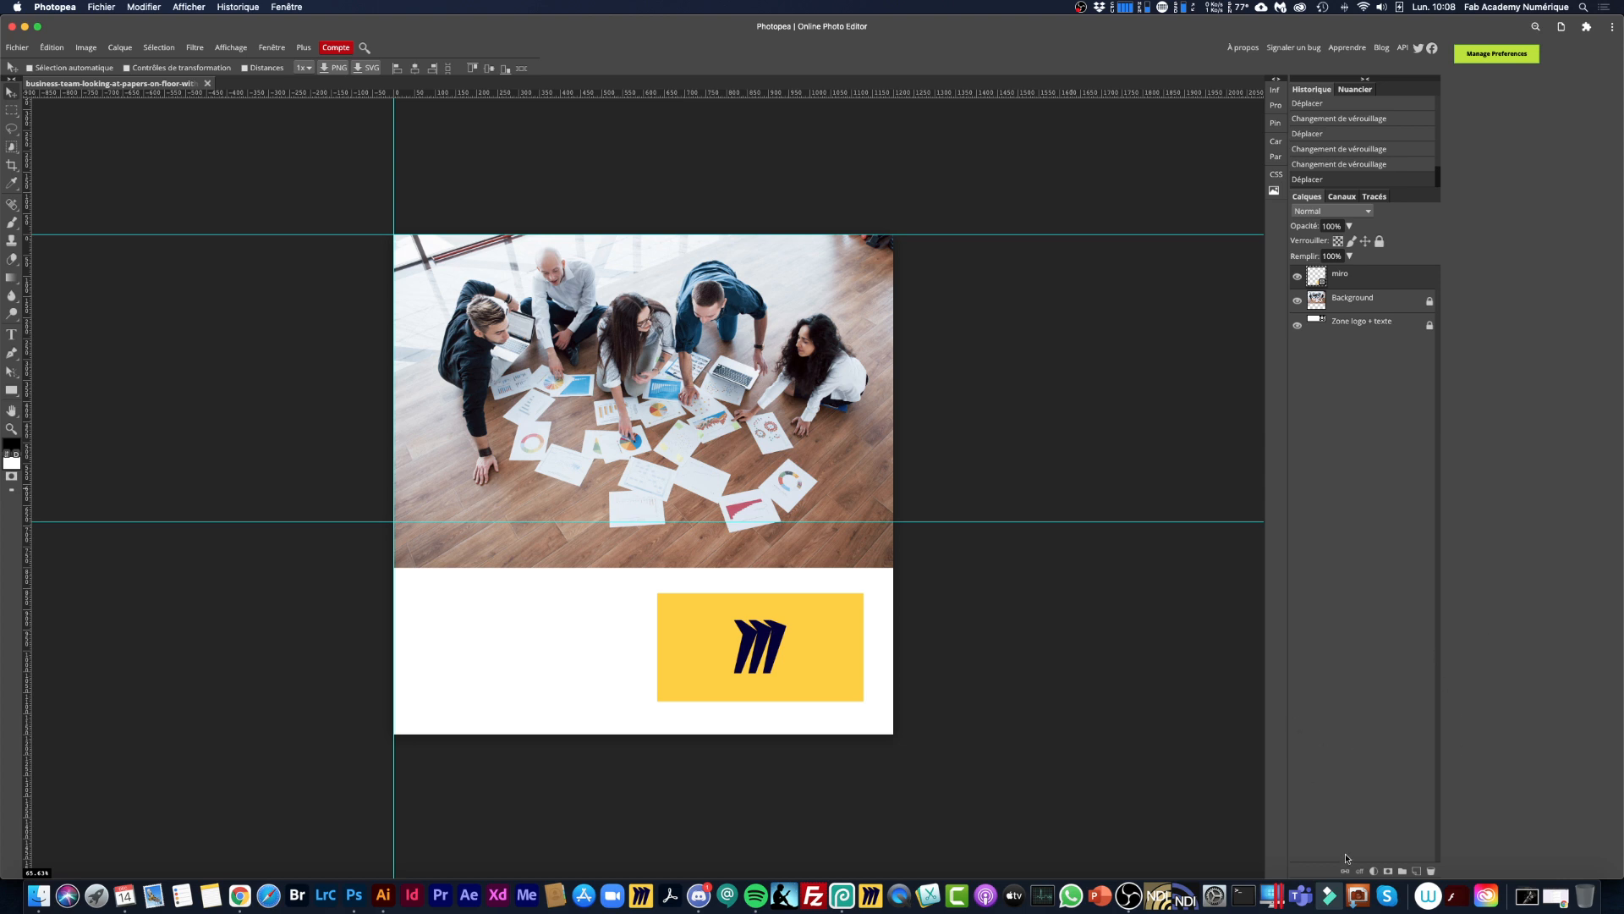
Add a raster mask to the miro layer and draw a square selection centred on the logo's M symbol.
left_click(1388, 871)
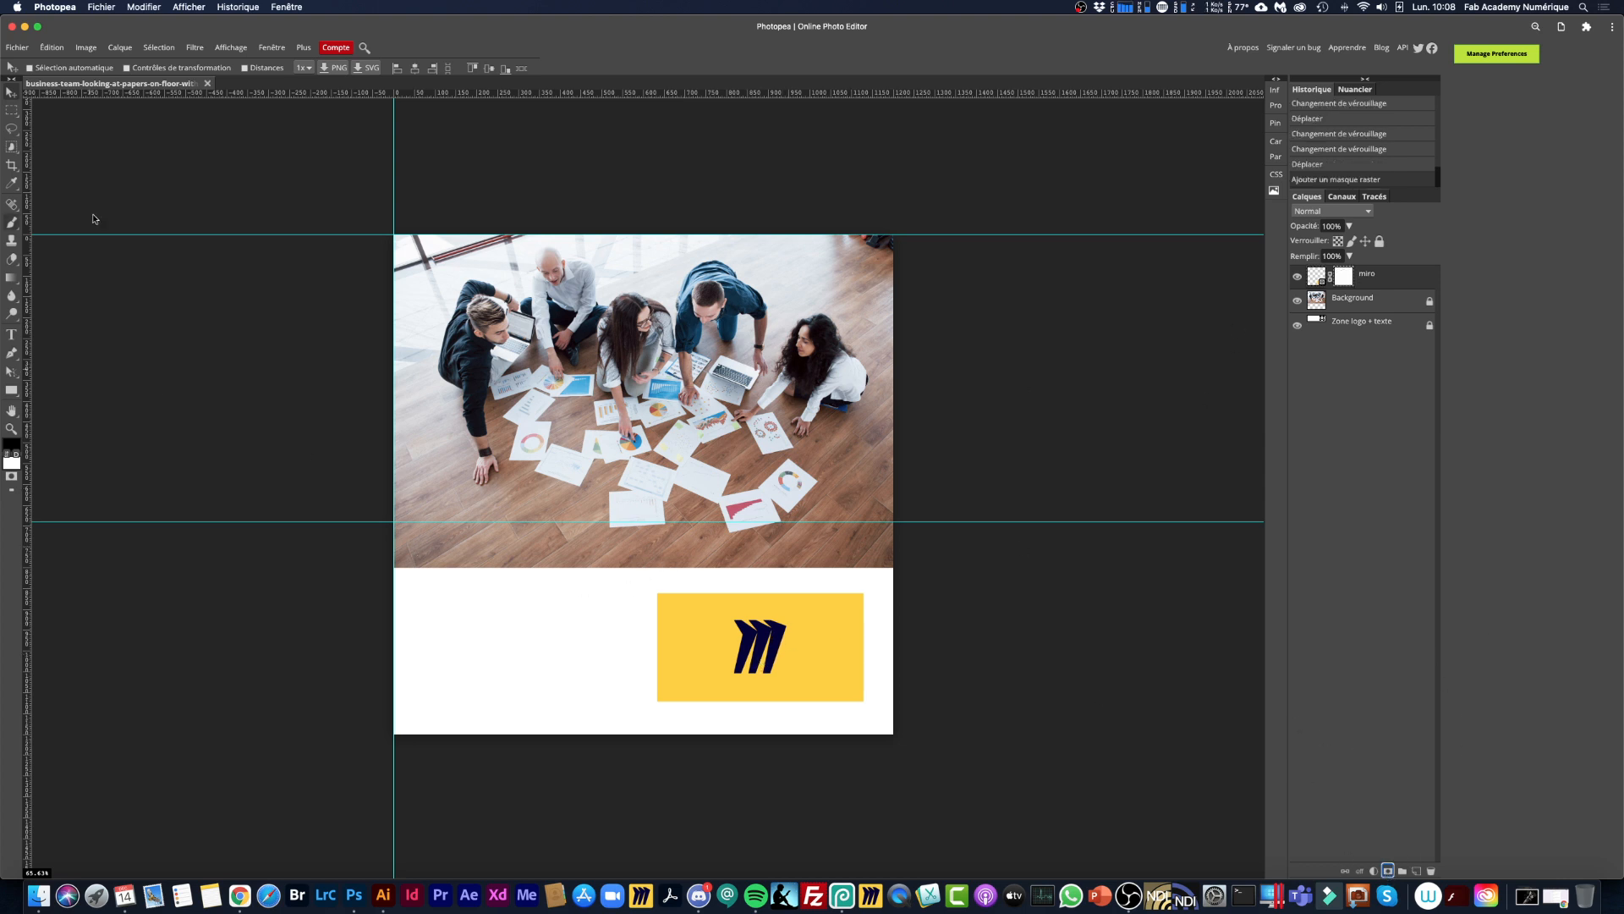
left_click(11, 112)
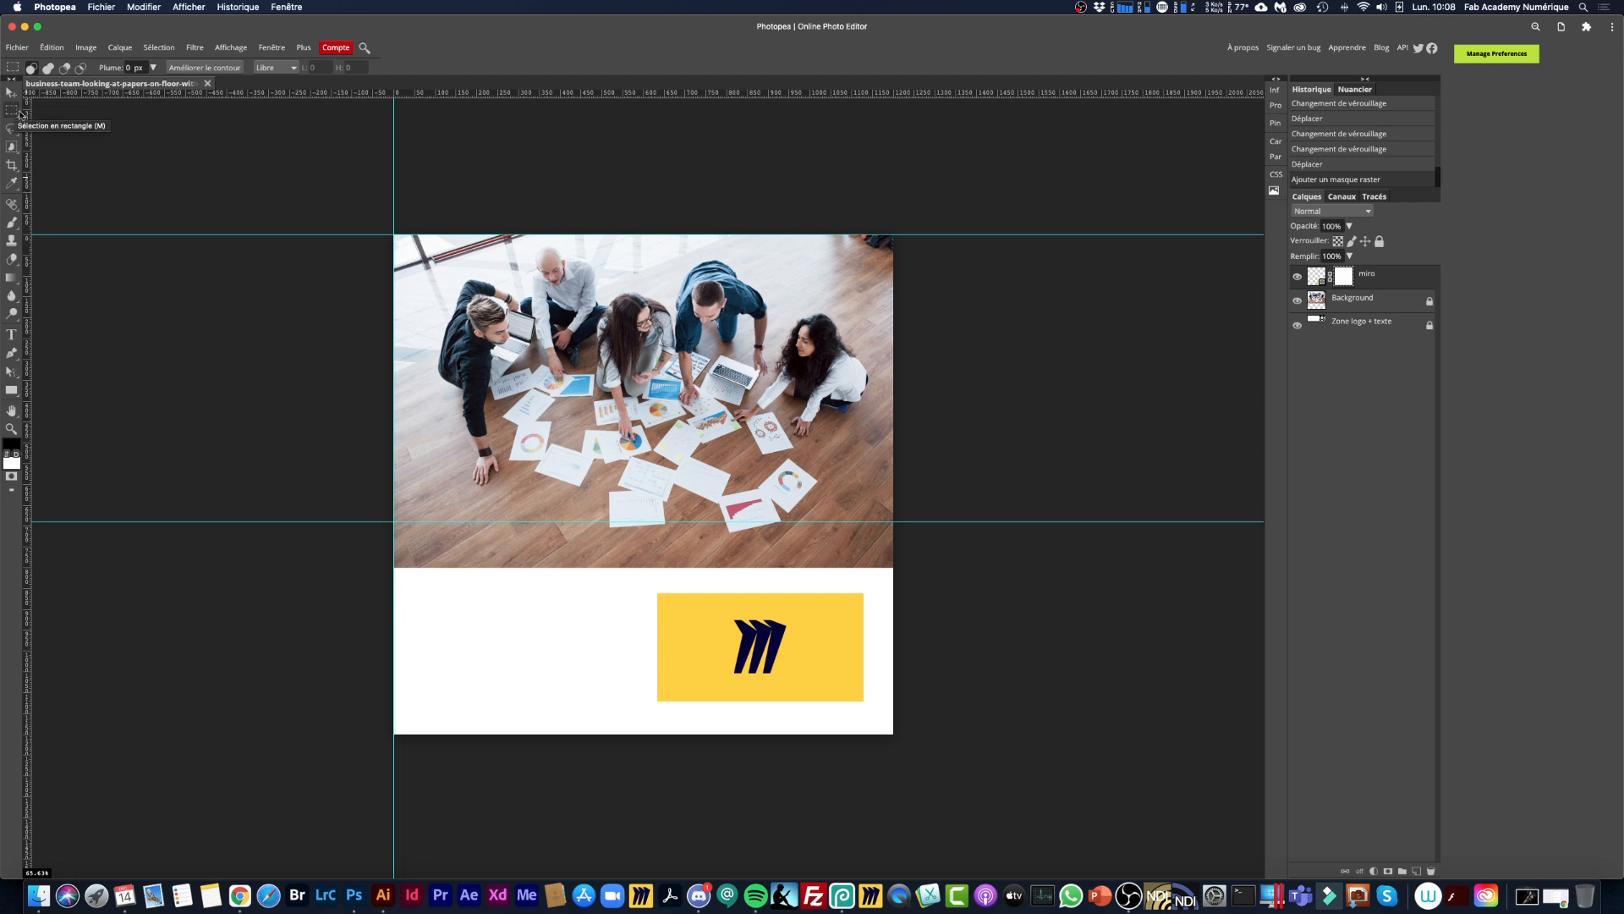
left_click(1317, 276)
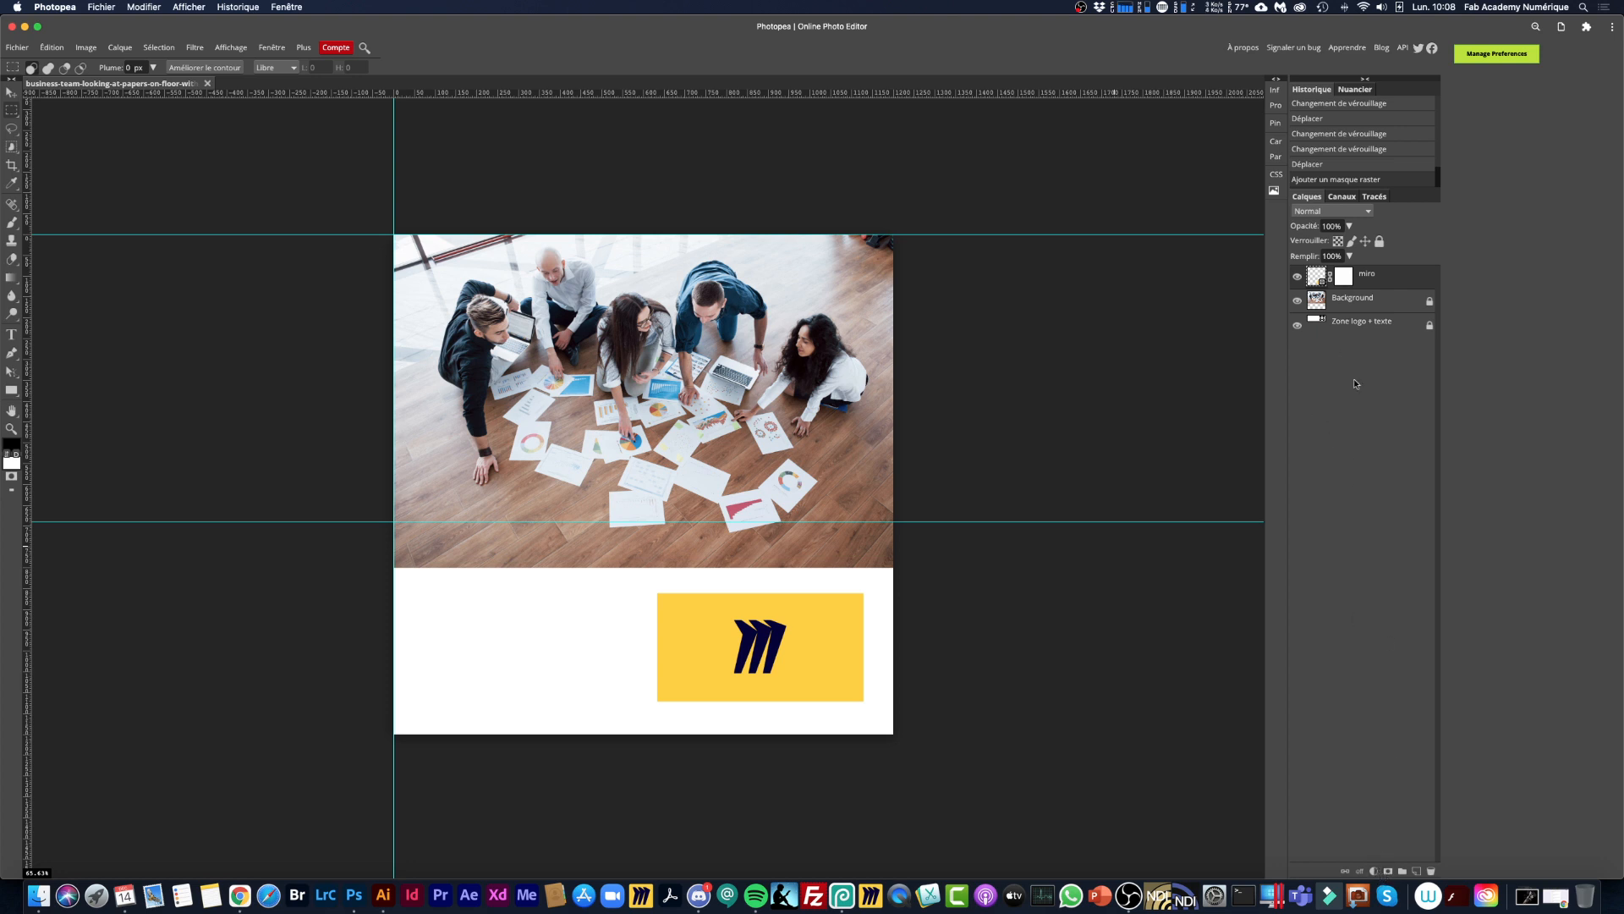
left_click(1344, 278)
key("shift")
left_click_drag(709, 600, 800, 647)
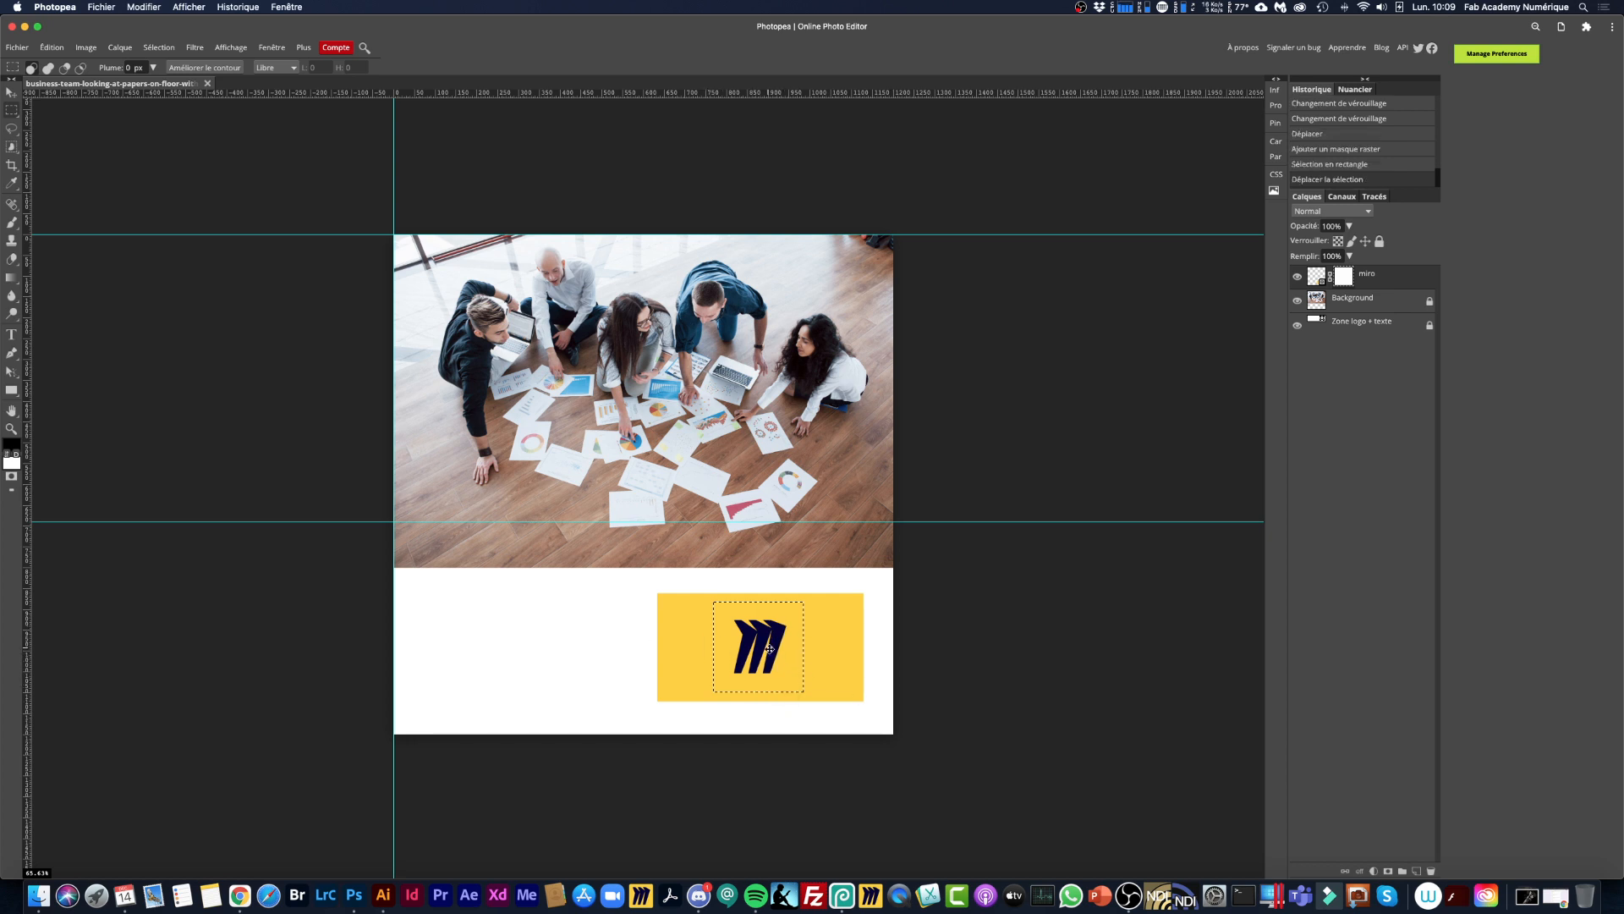
Invert the square selection and fill the miro layer's mask with black (Noir) in Normal mode at 100% opacity.
left_click(162, 48)
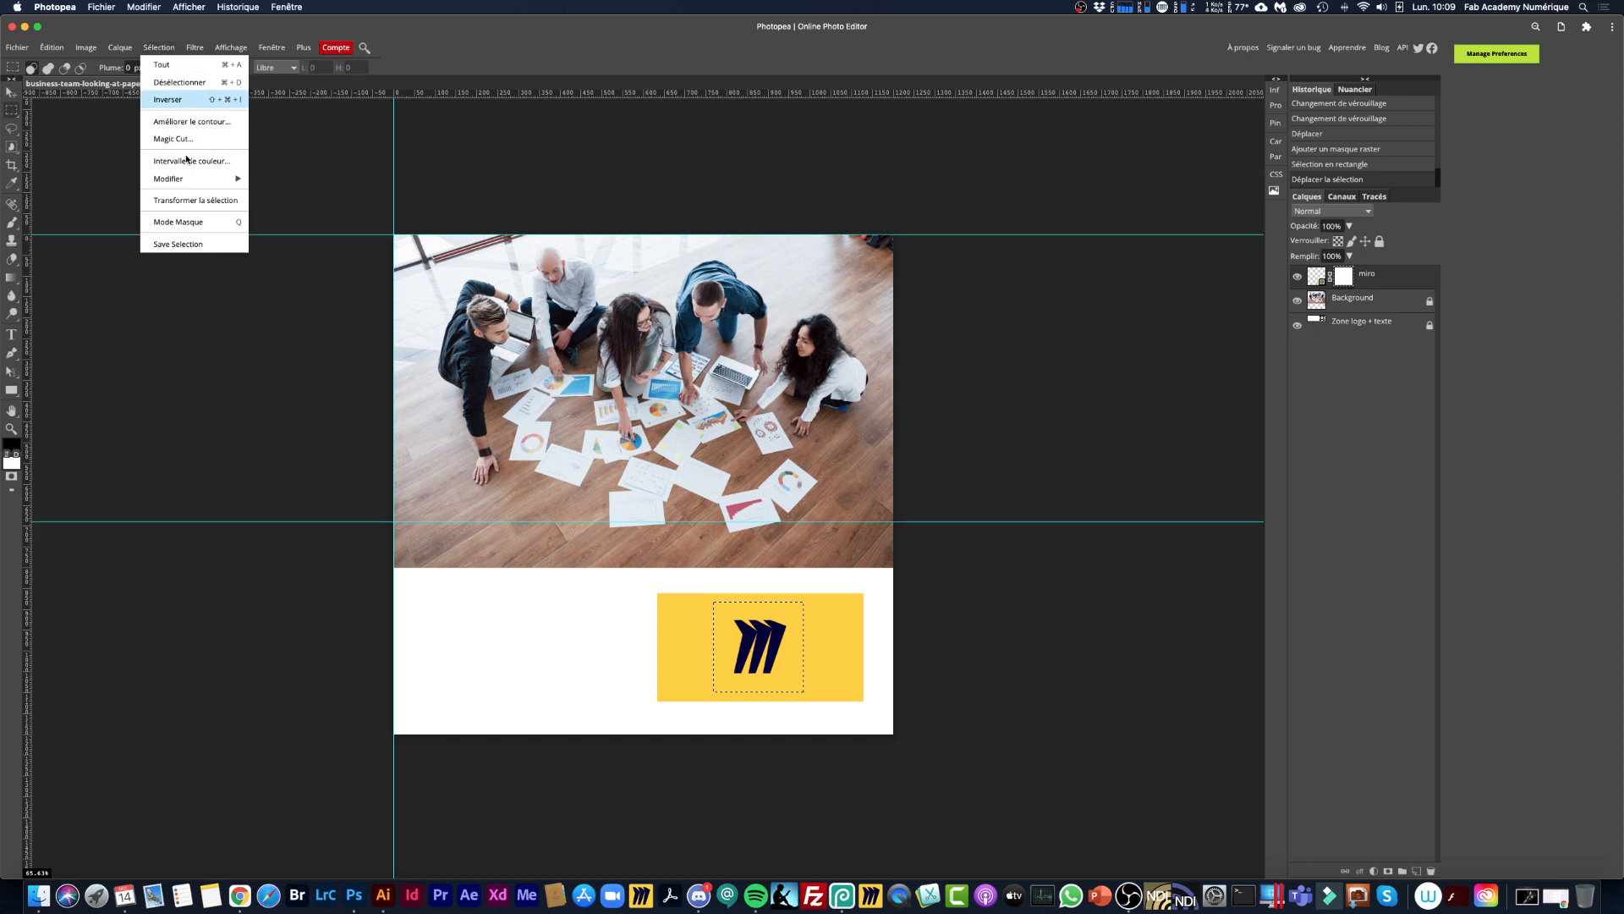
mouse_move(193, 178)
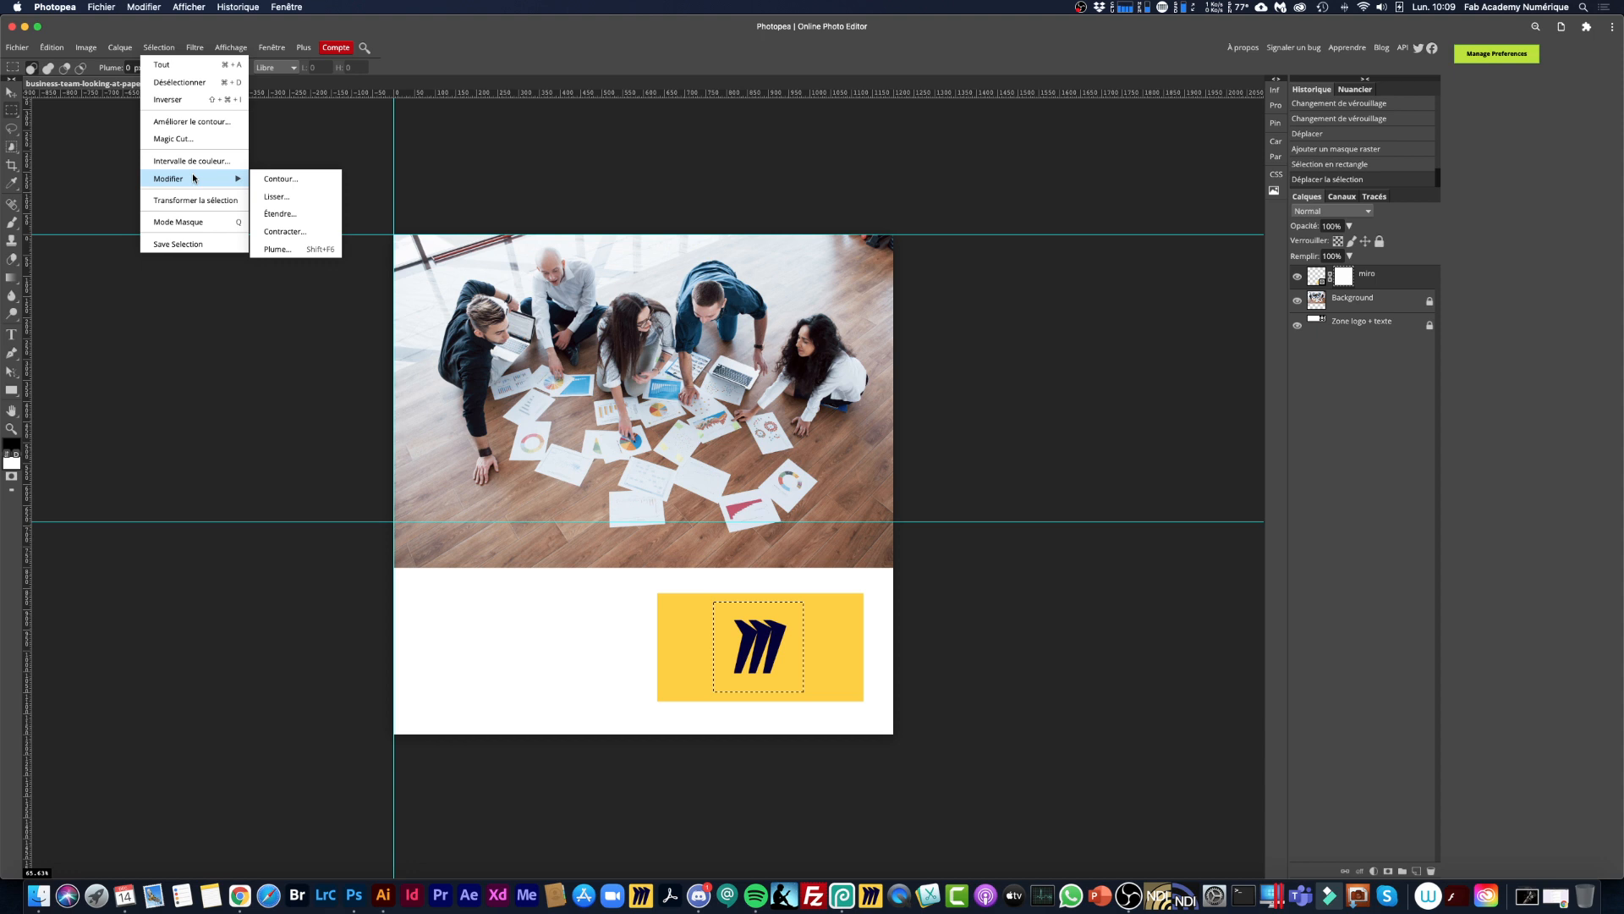
left_click(177, 97)
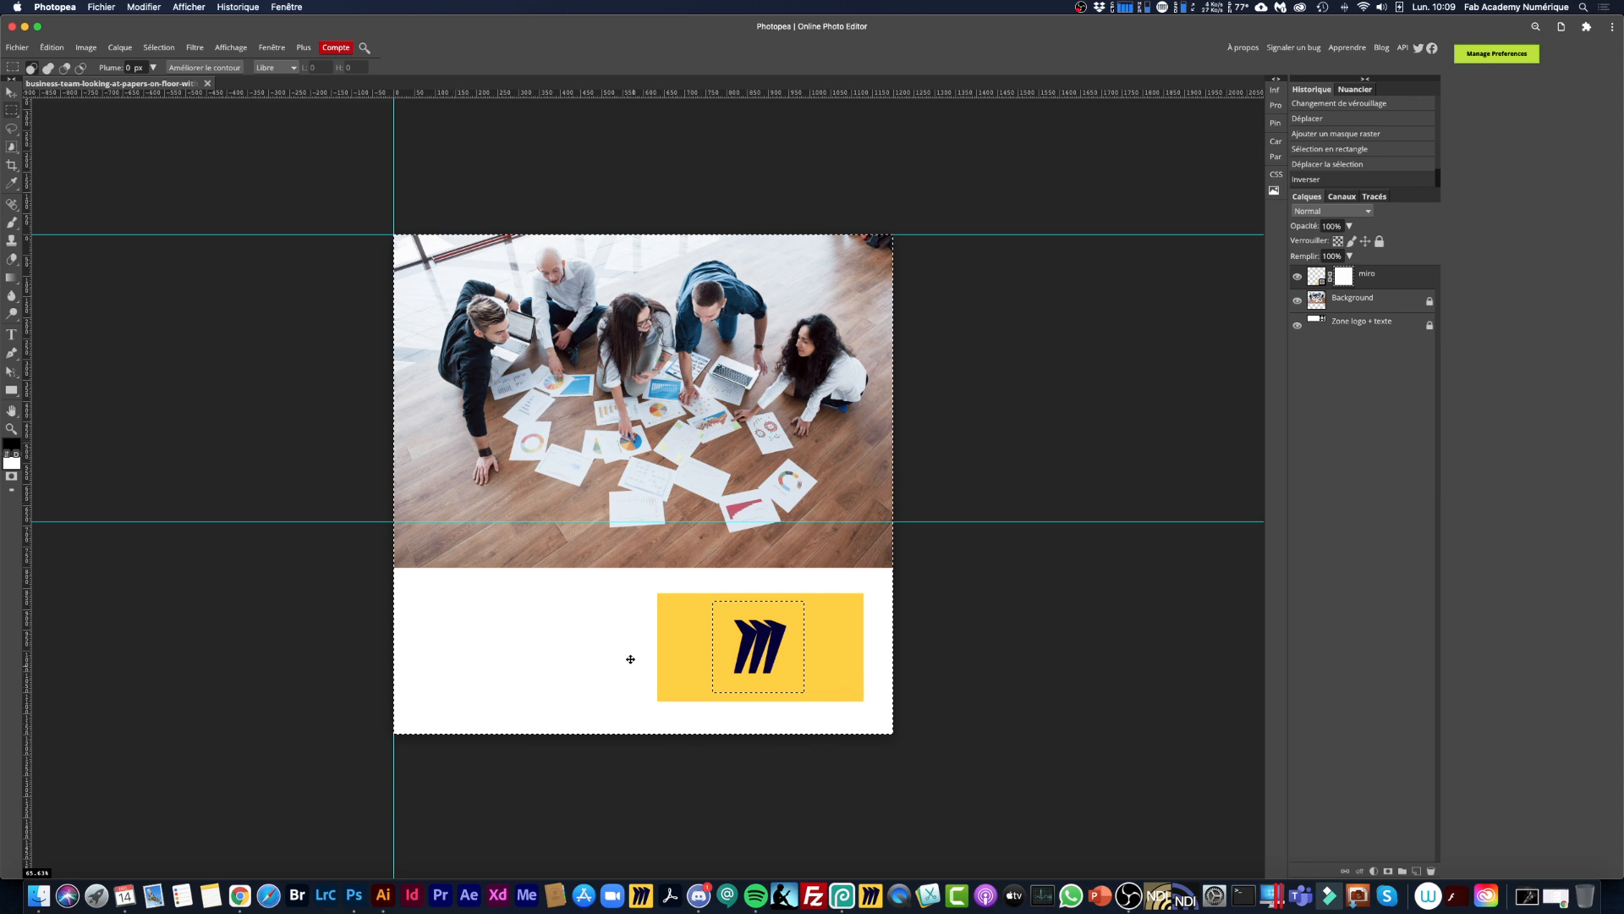
left_click(56, 50)
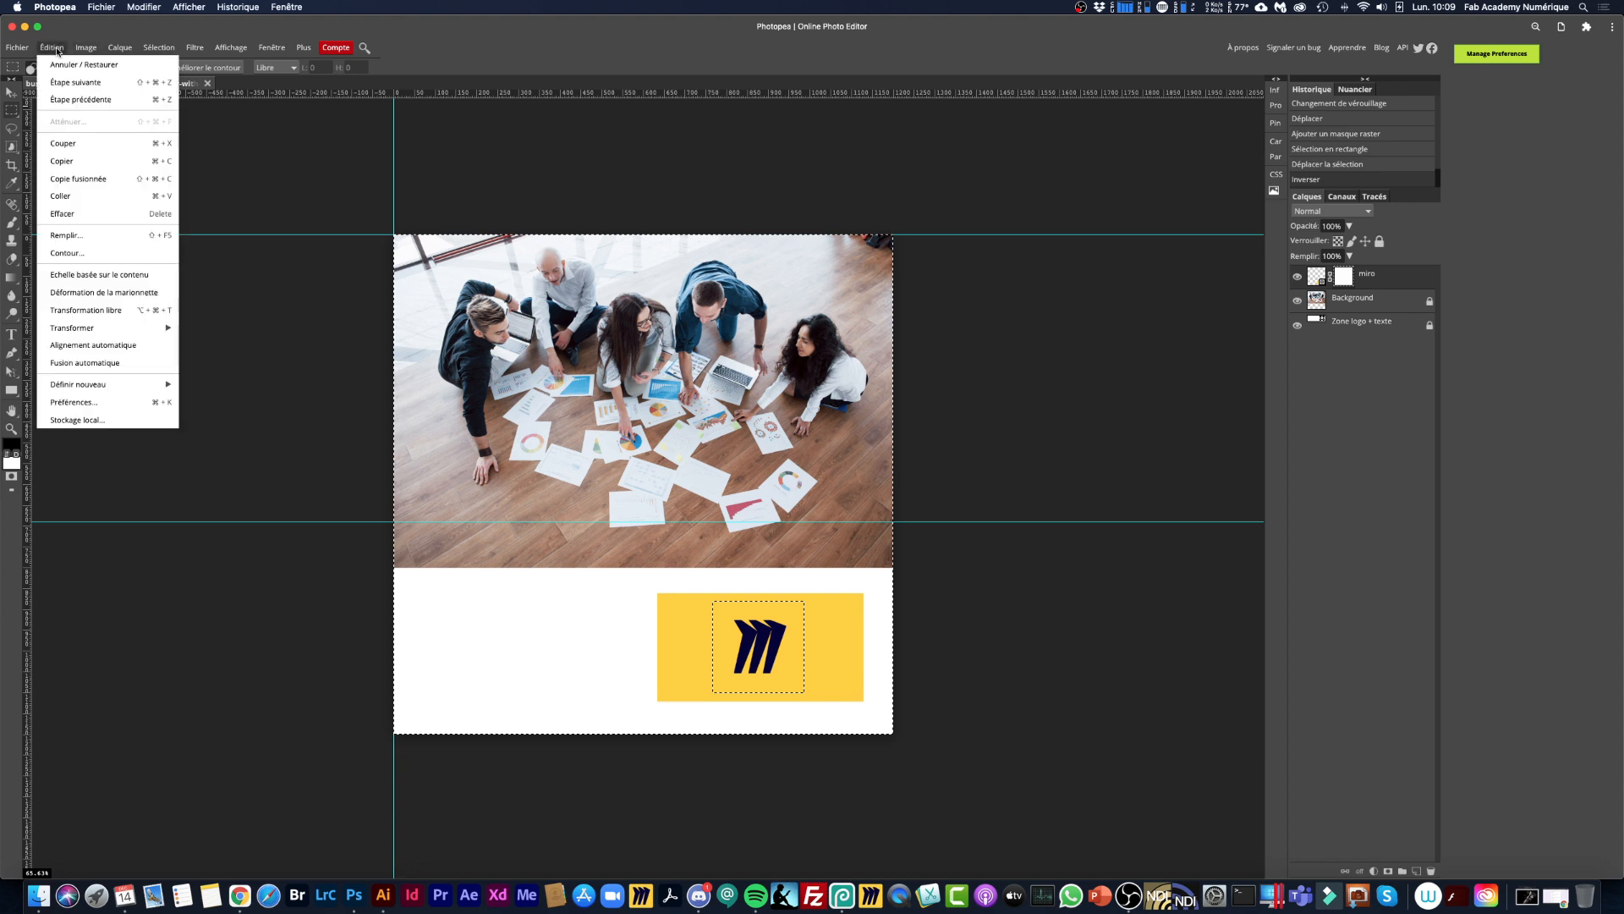
left_click(90, 236)
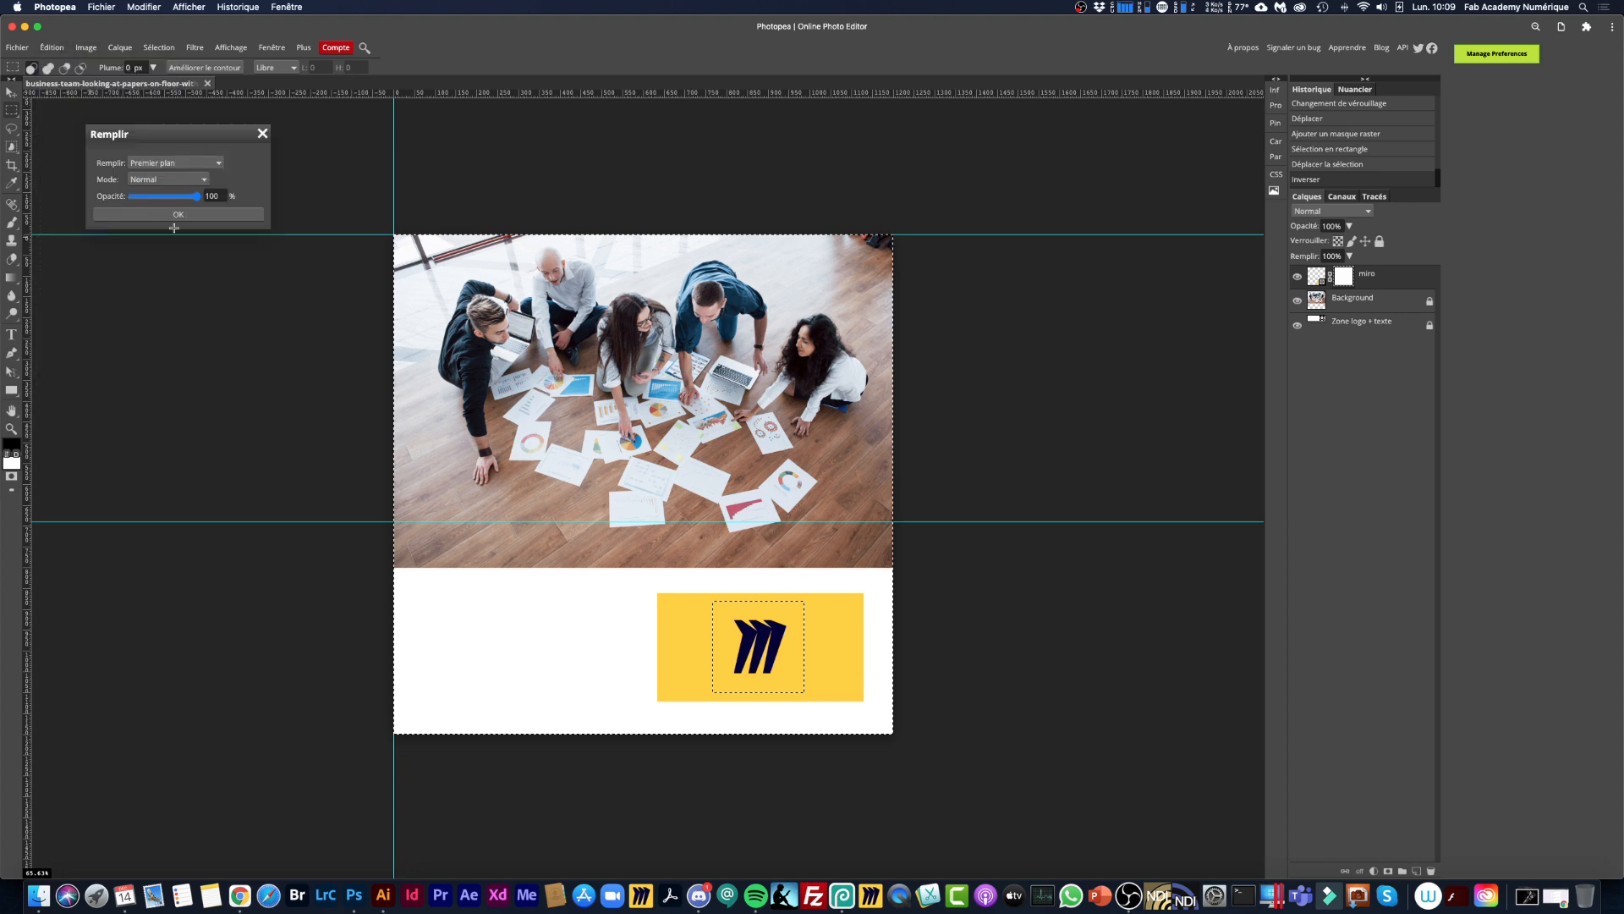
left_click(181, 163)
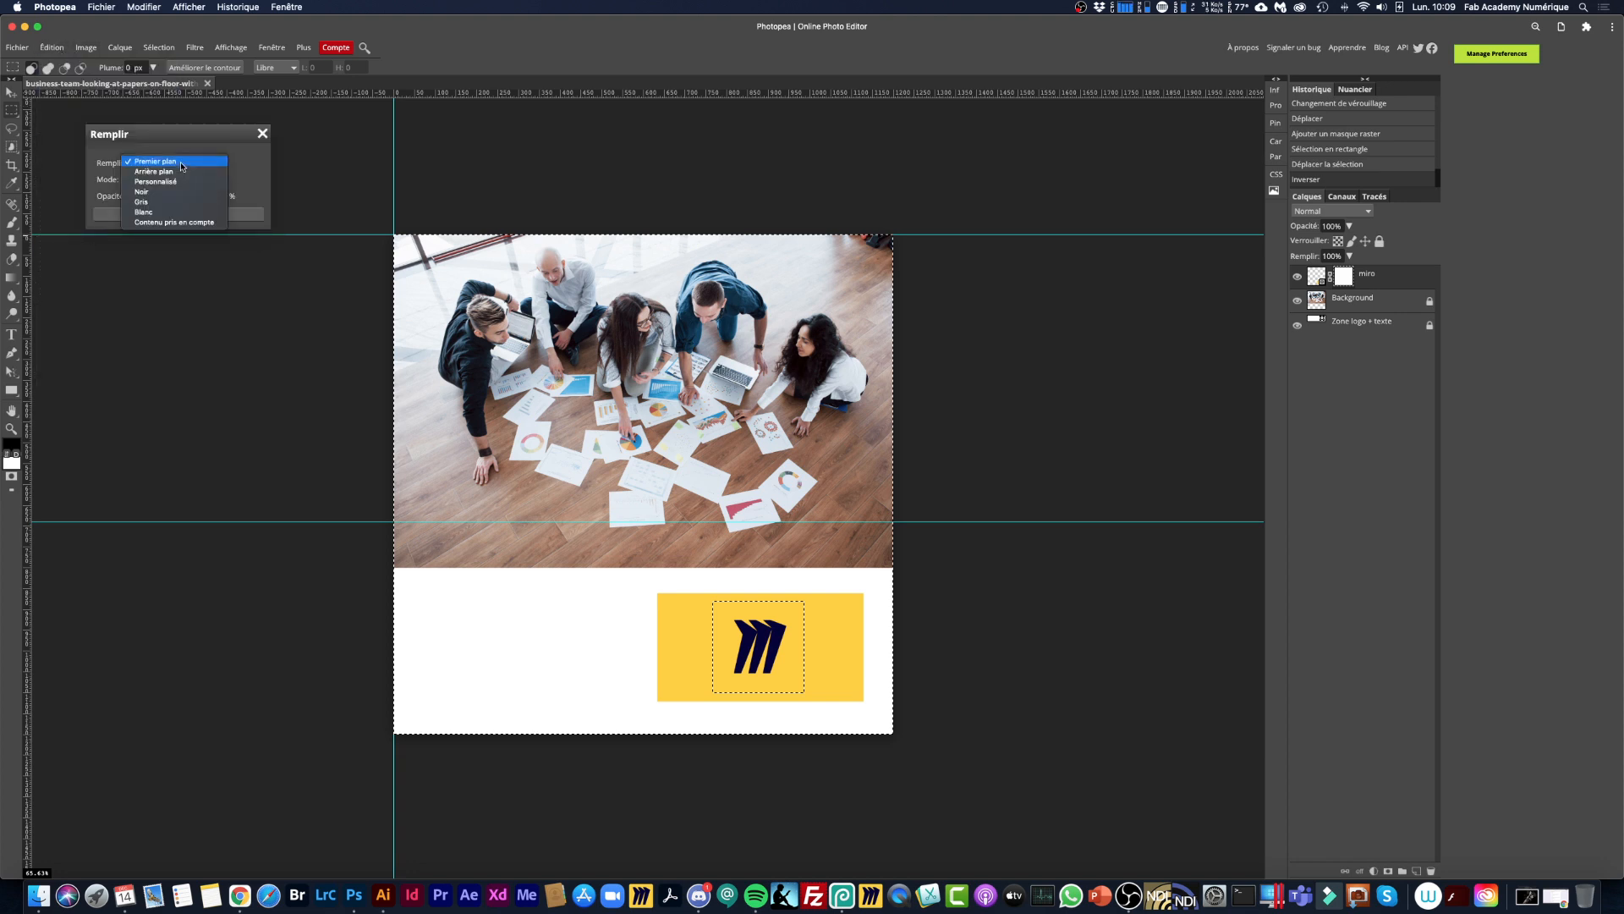
left_click(172, 192)
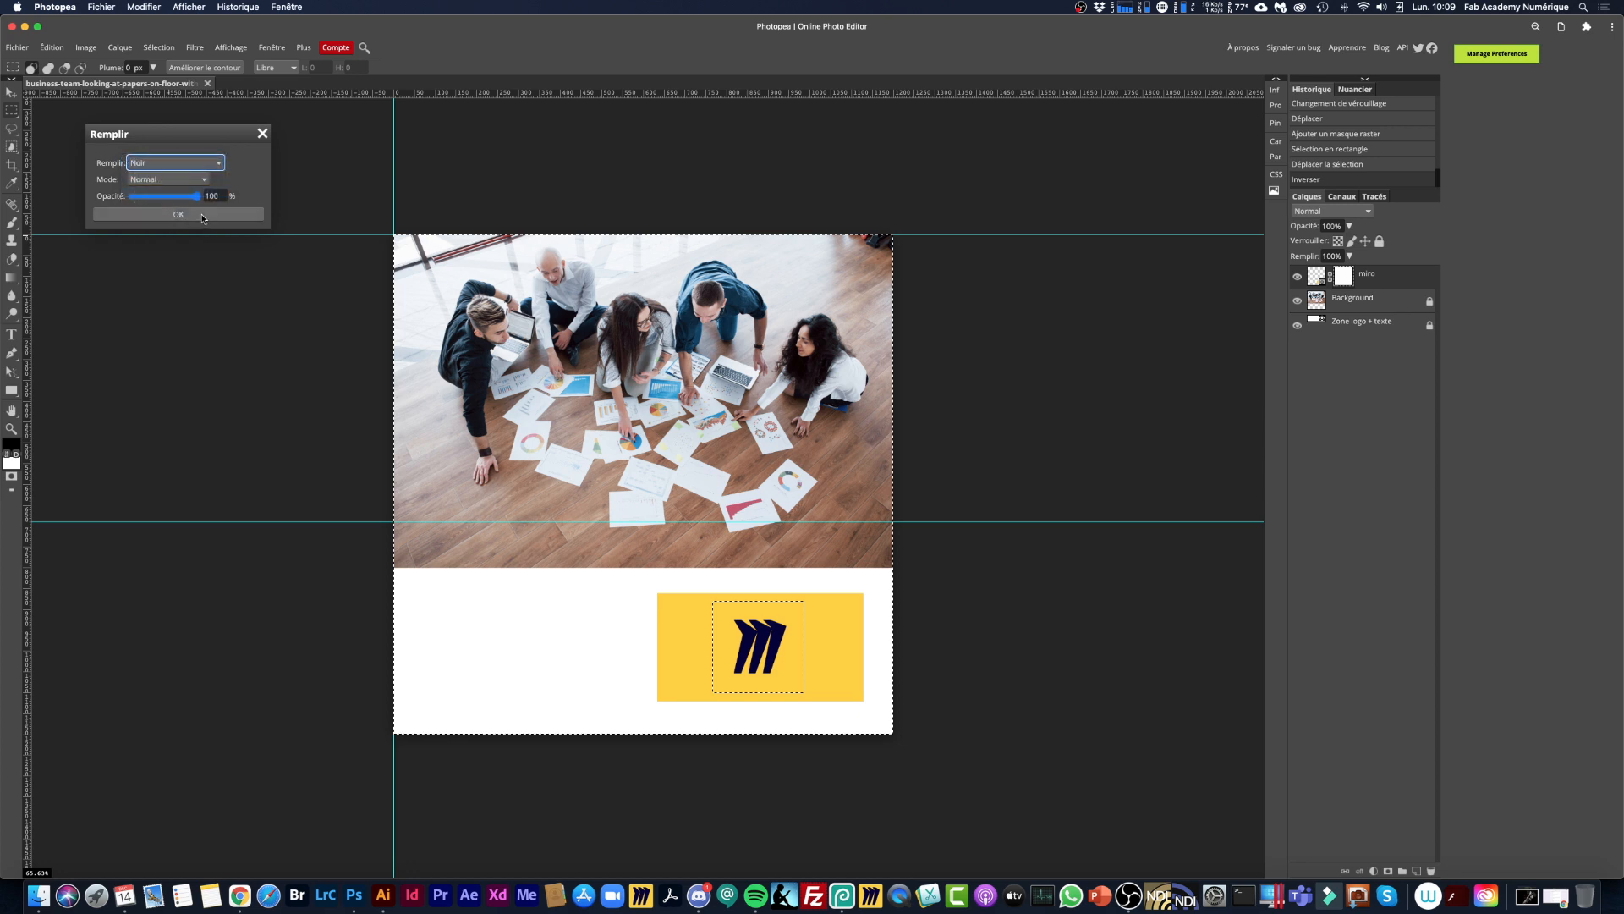
left_click(203, 217)
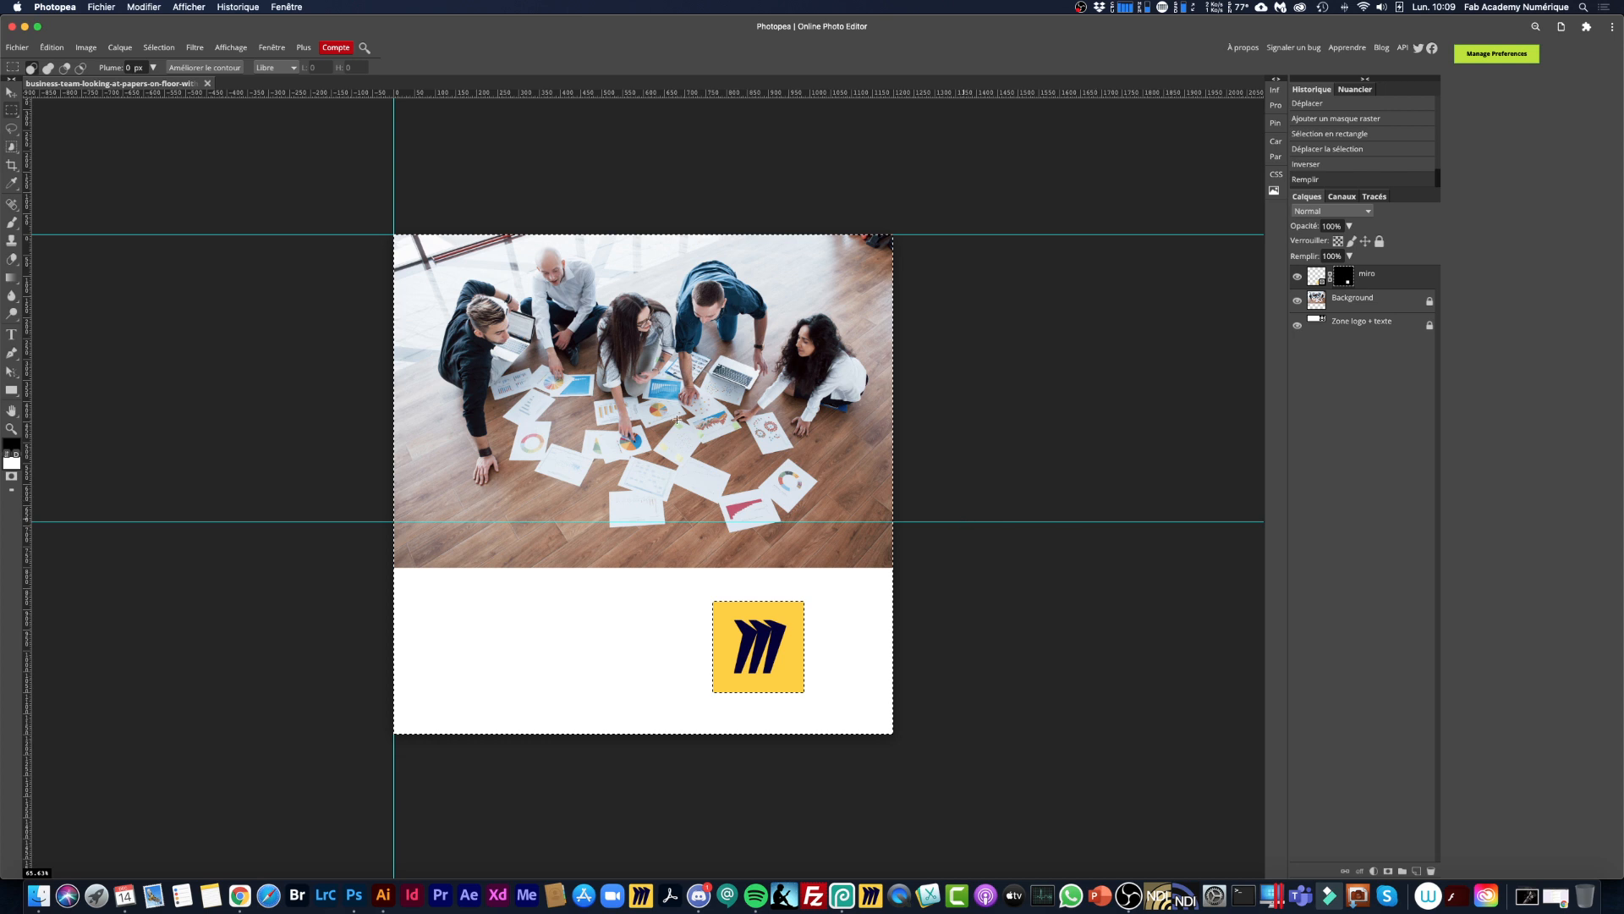
Clear the selection around the masked logo and activate the Move tool.
left_click(89, 48)
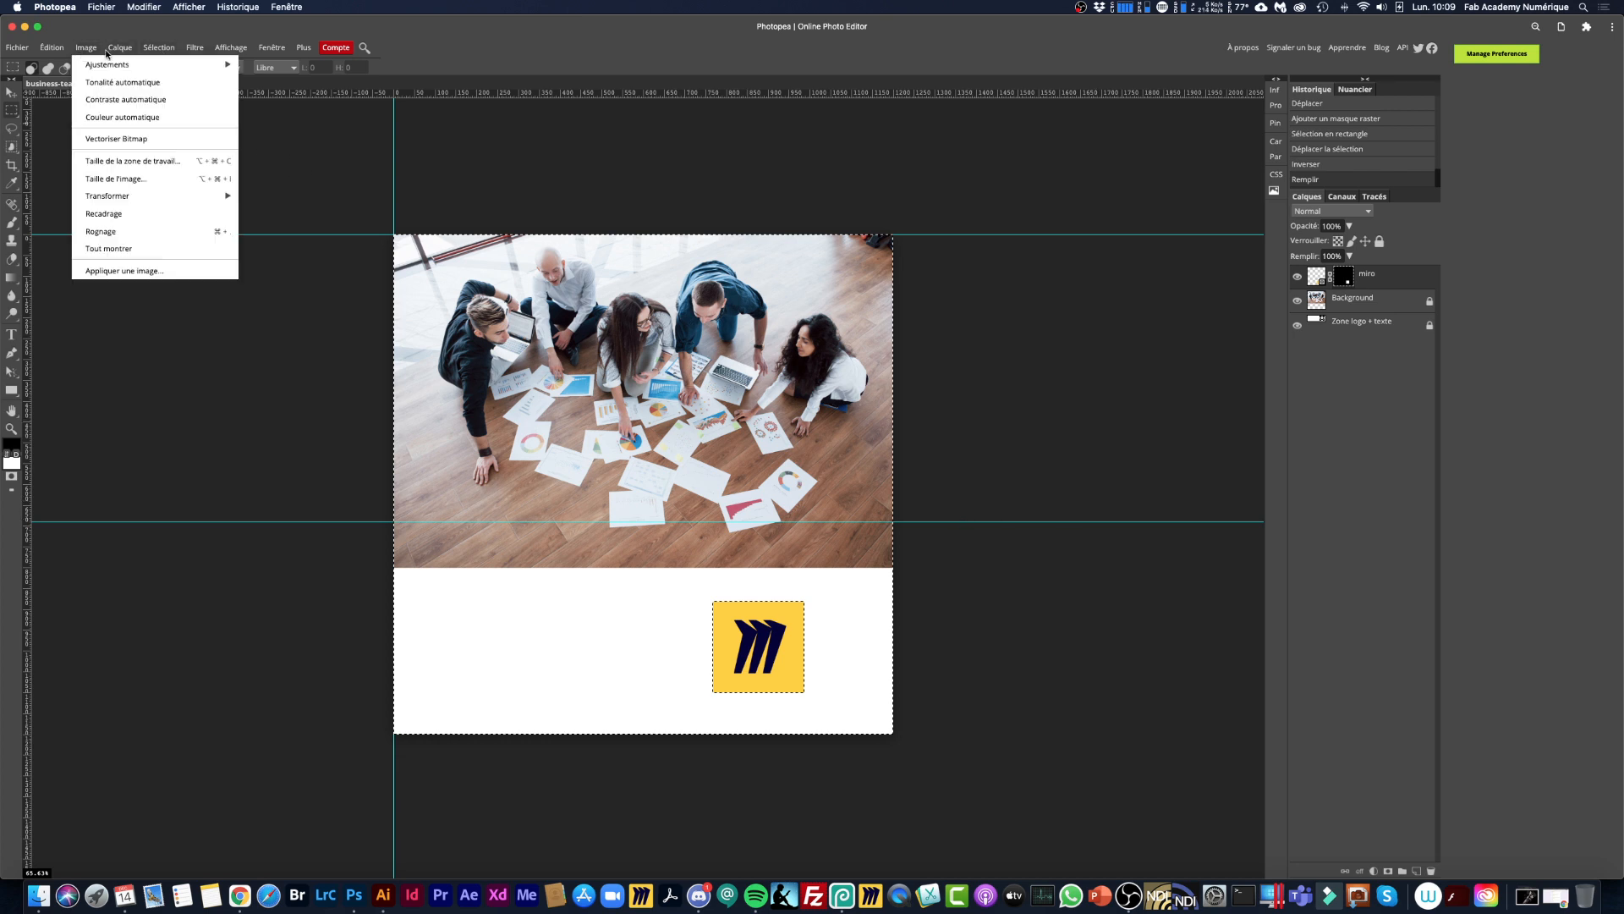
mouse_move(158, 53)
left_click(156, 82)
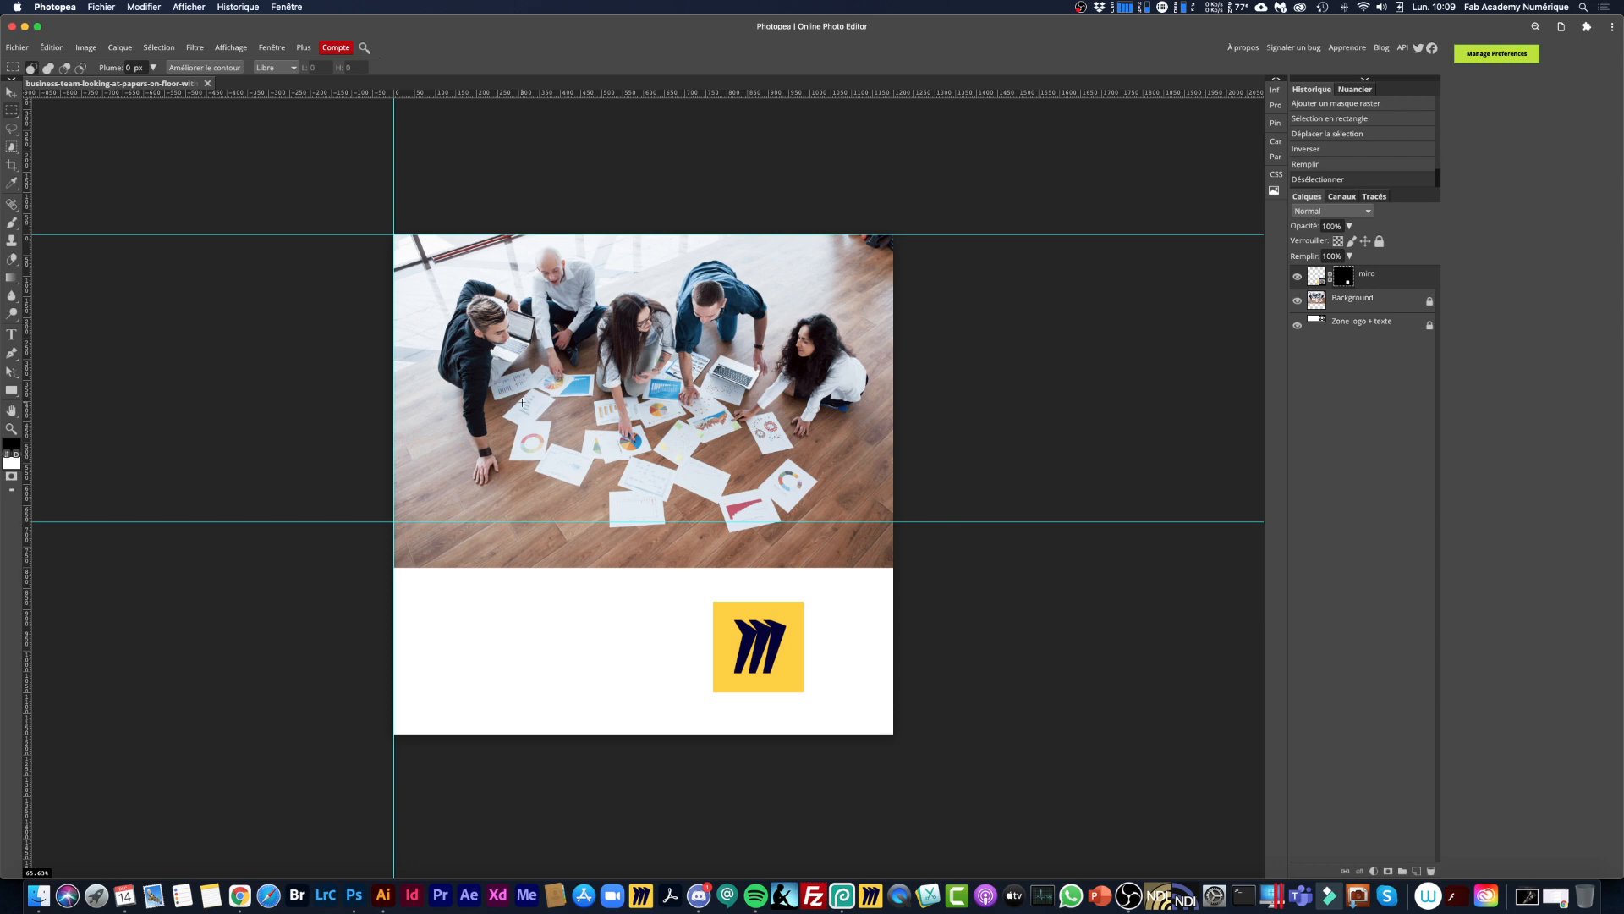
left_click(11, 91)
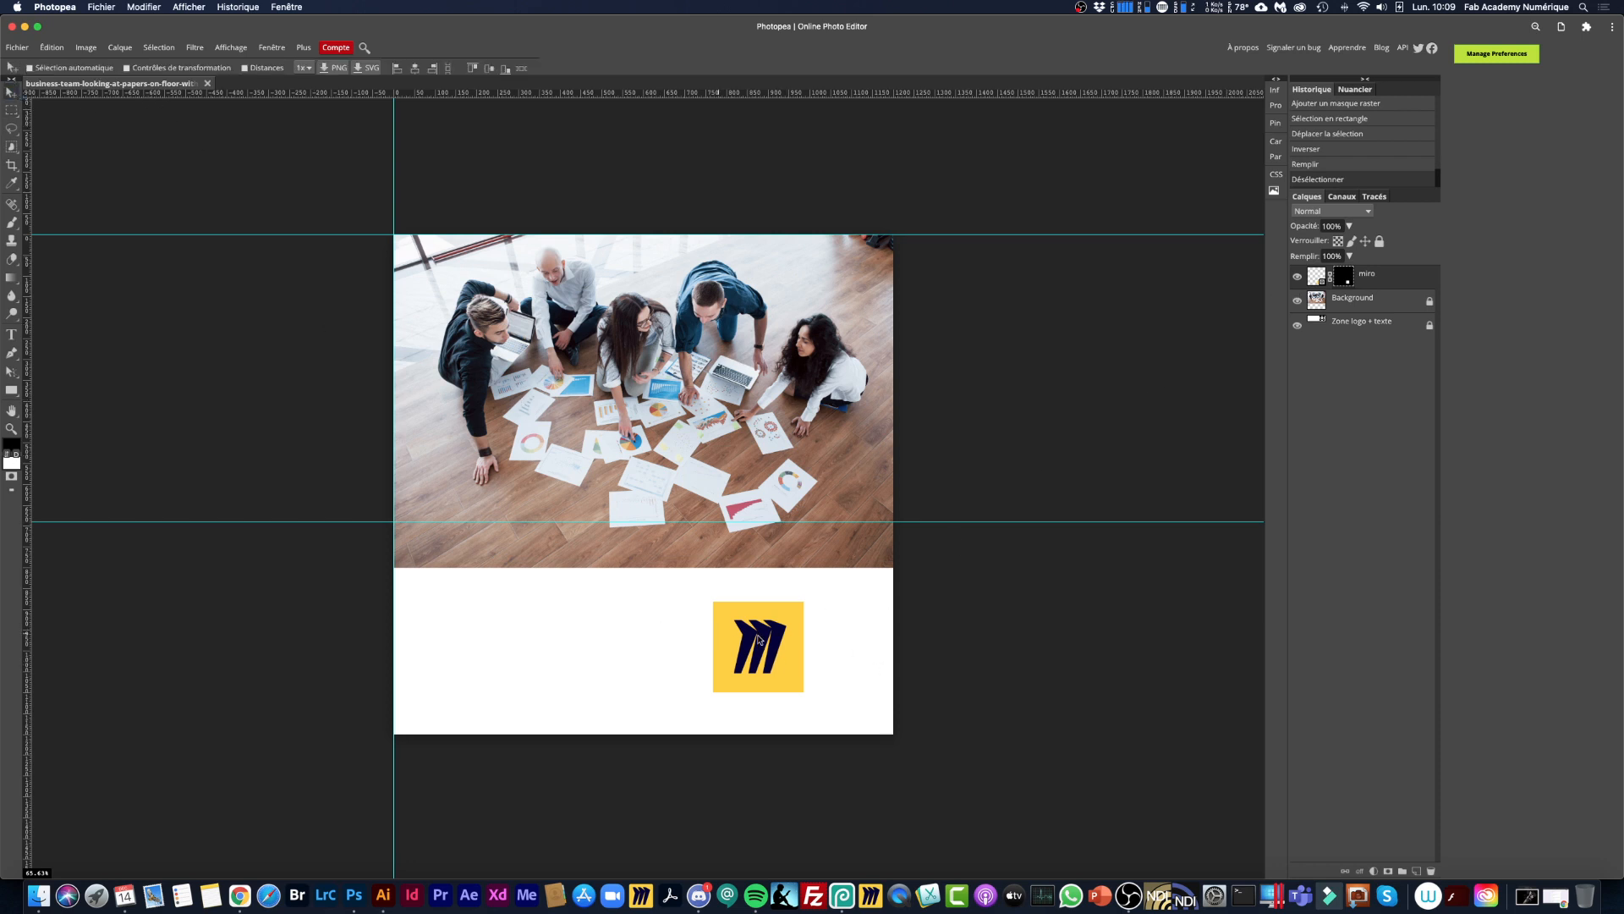
Shift the masked logo toward the white zone's right edge and draw a text box beside it, matching its height to the logo.
left_click_drag(759, 639, 805, 645)
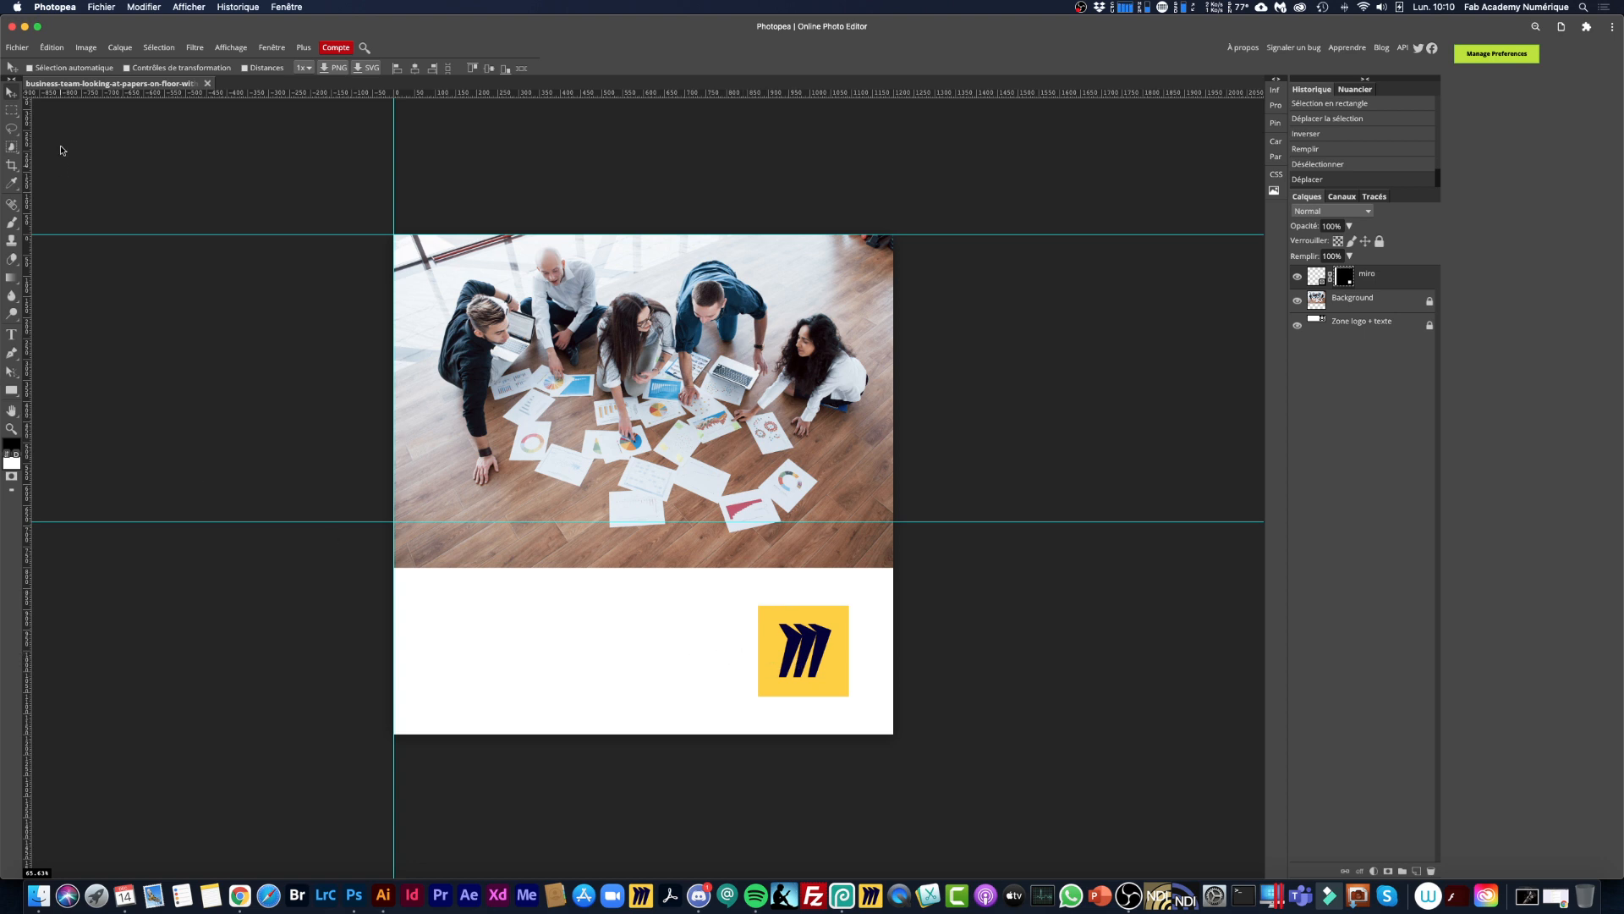
left_click(12, 334)
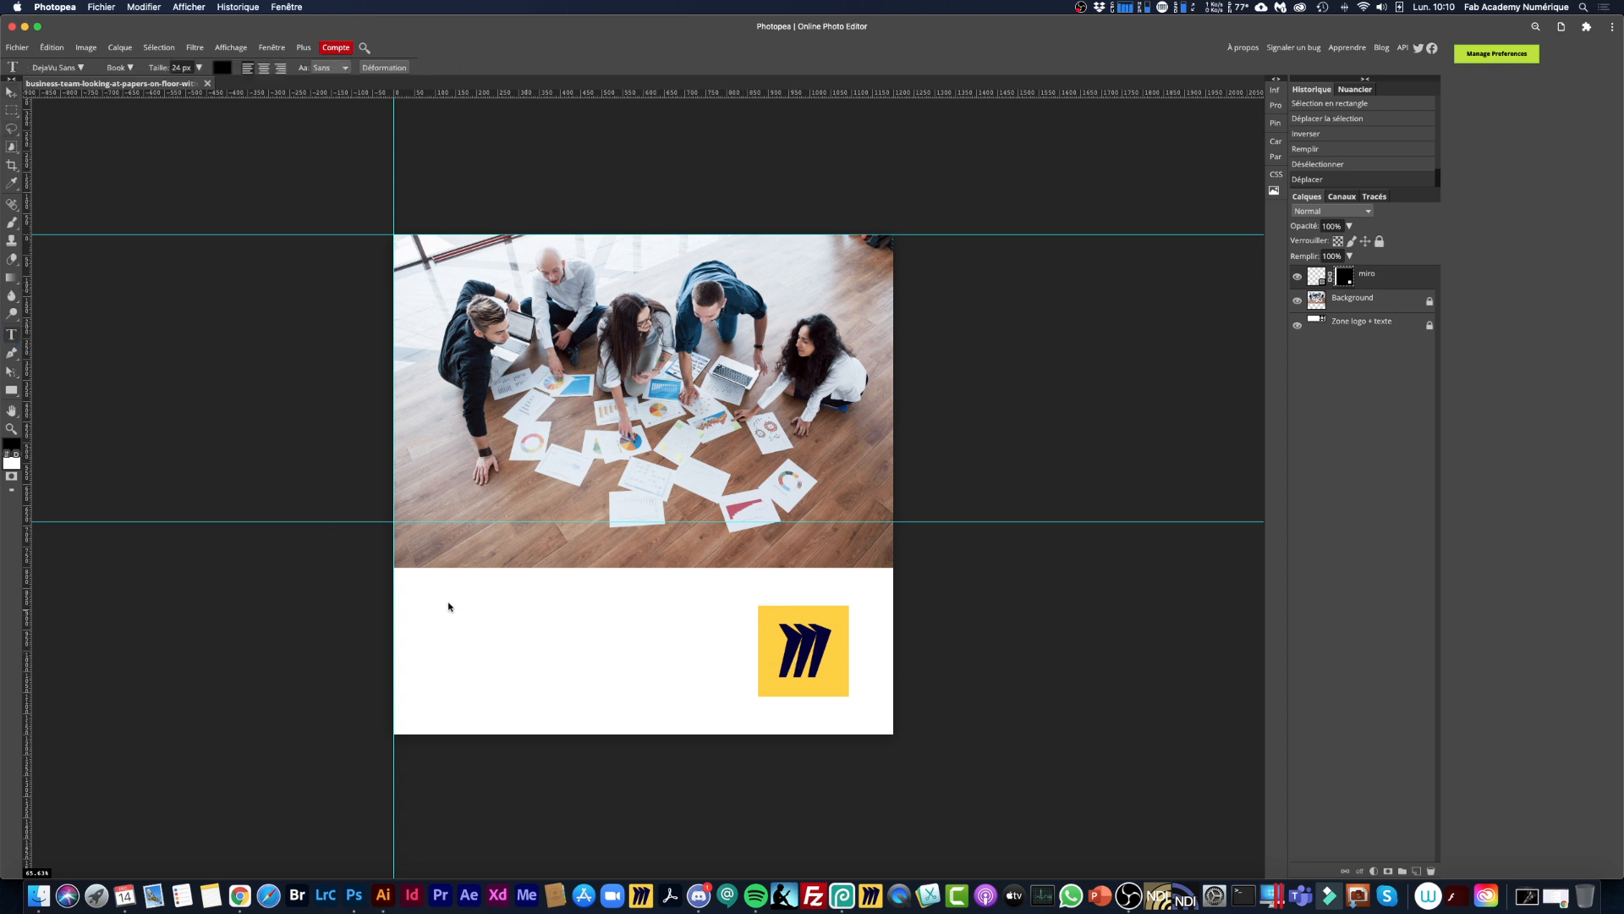
left_click_drag(434, 591, 728, 694)
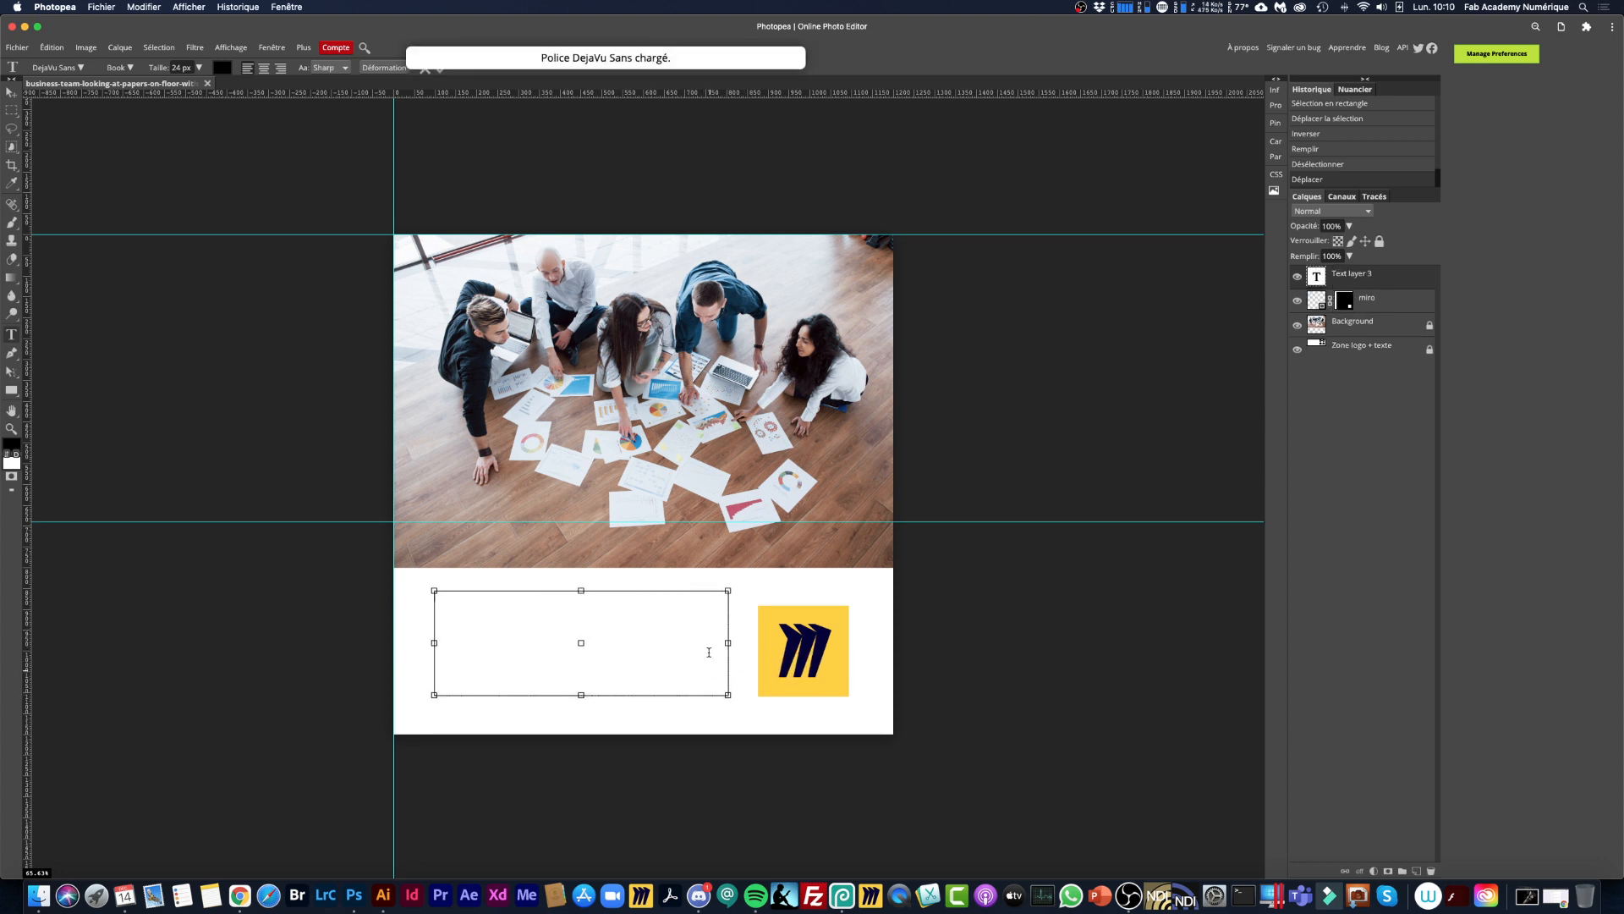
left_click_drag(580, 590, 581, 604)
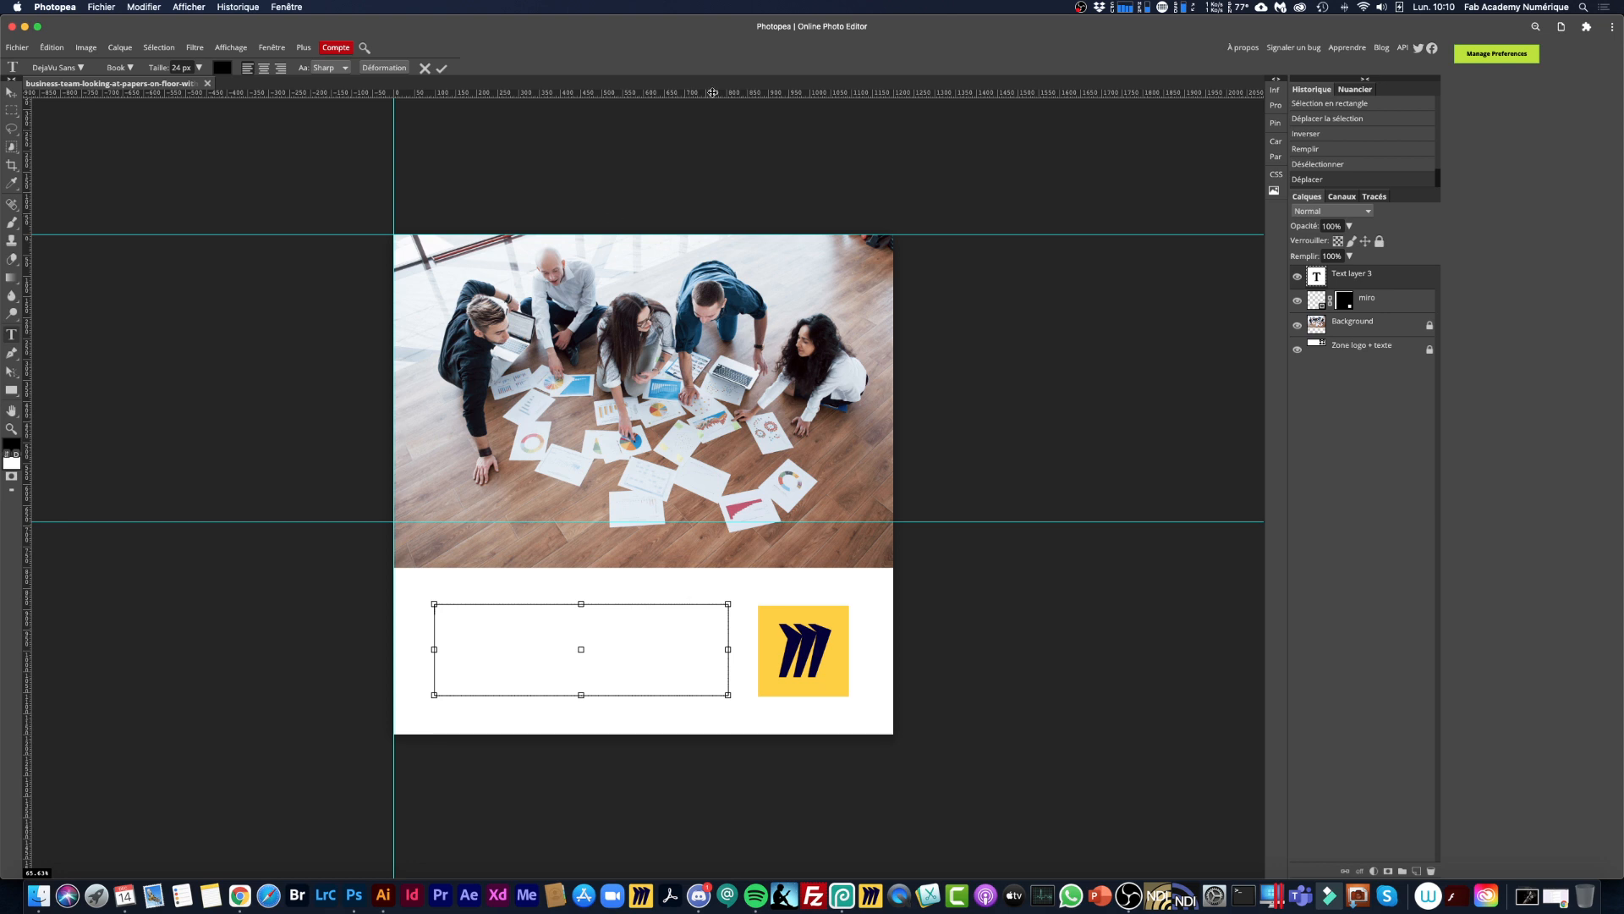
Add horizontal guides along the logo's top and bottom edges, then reopen the empty text layer for editing.
left_click_drag(711, 93, 752, 607)
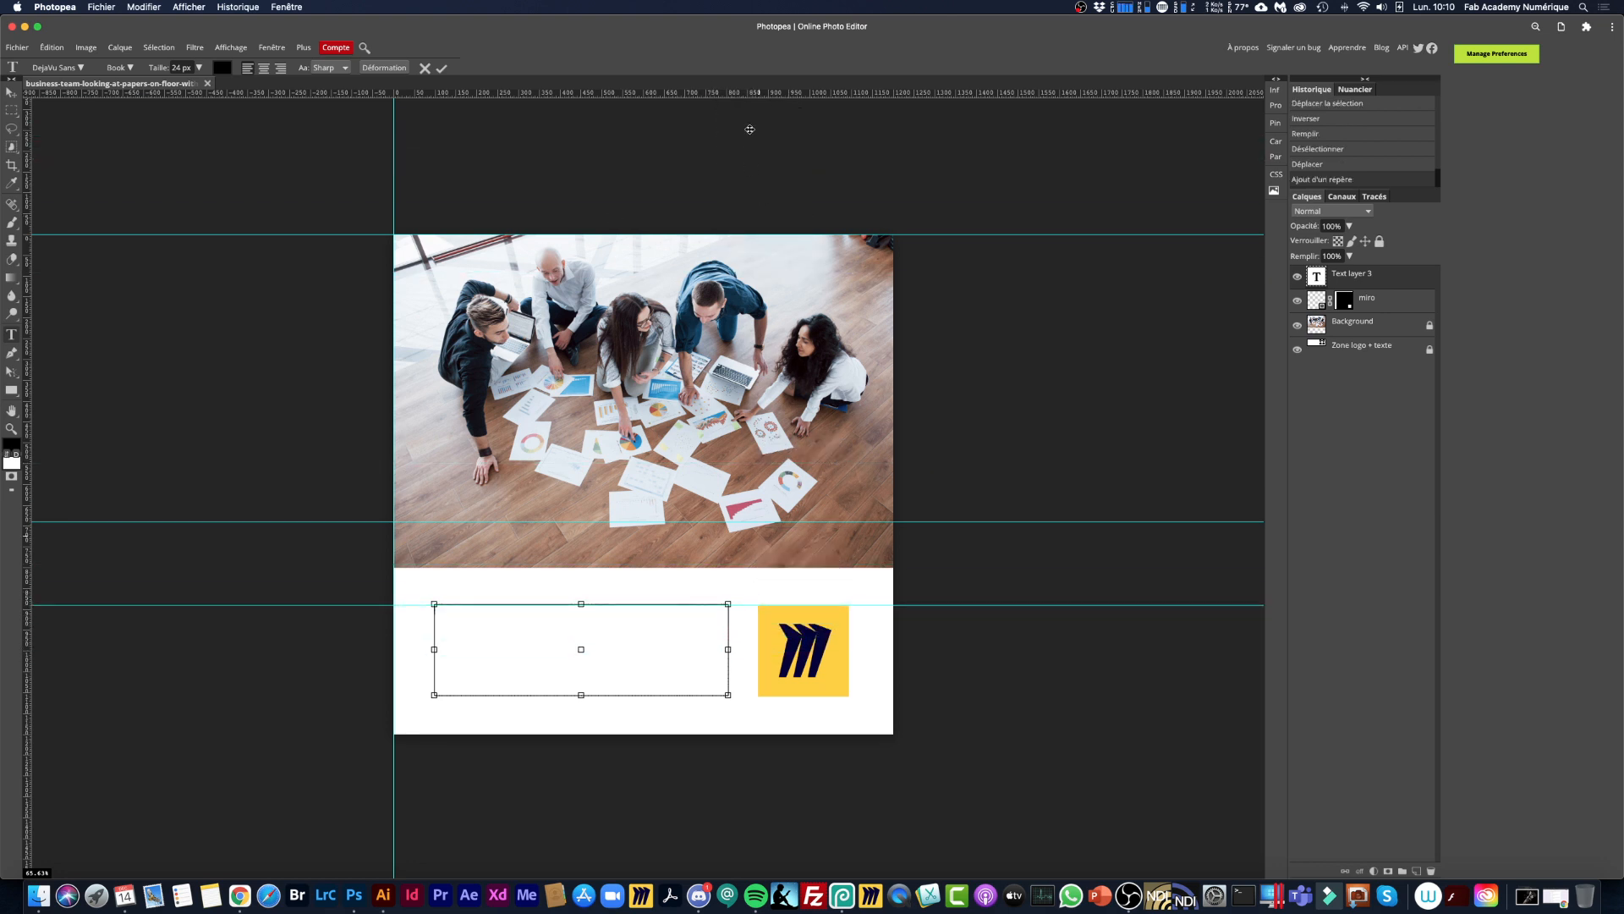
left_click_drag(739, 93, 758, 698)
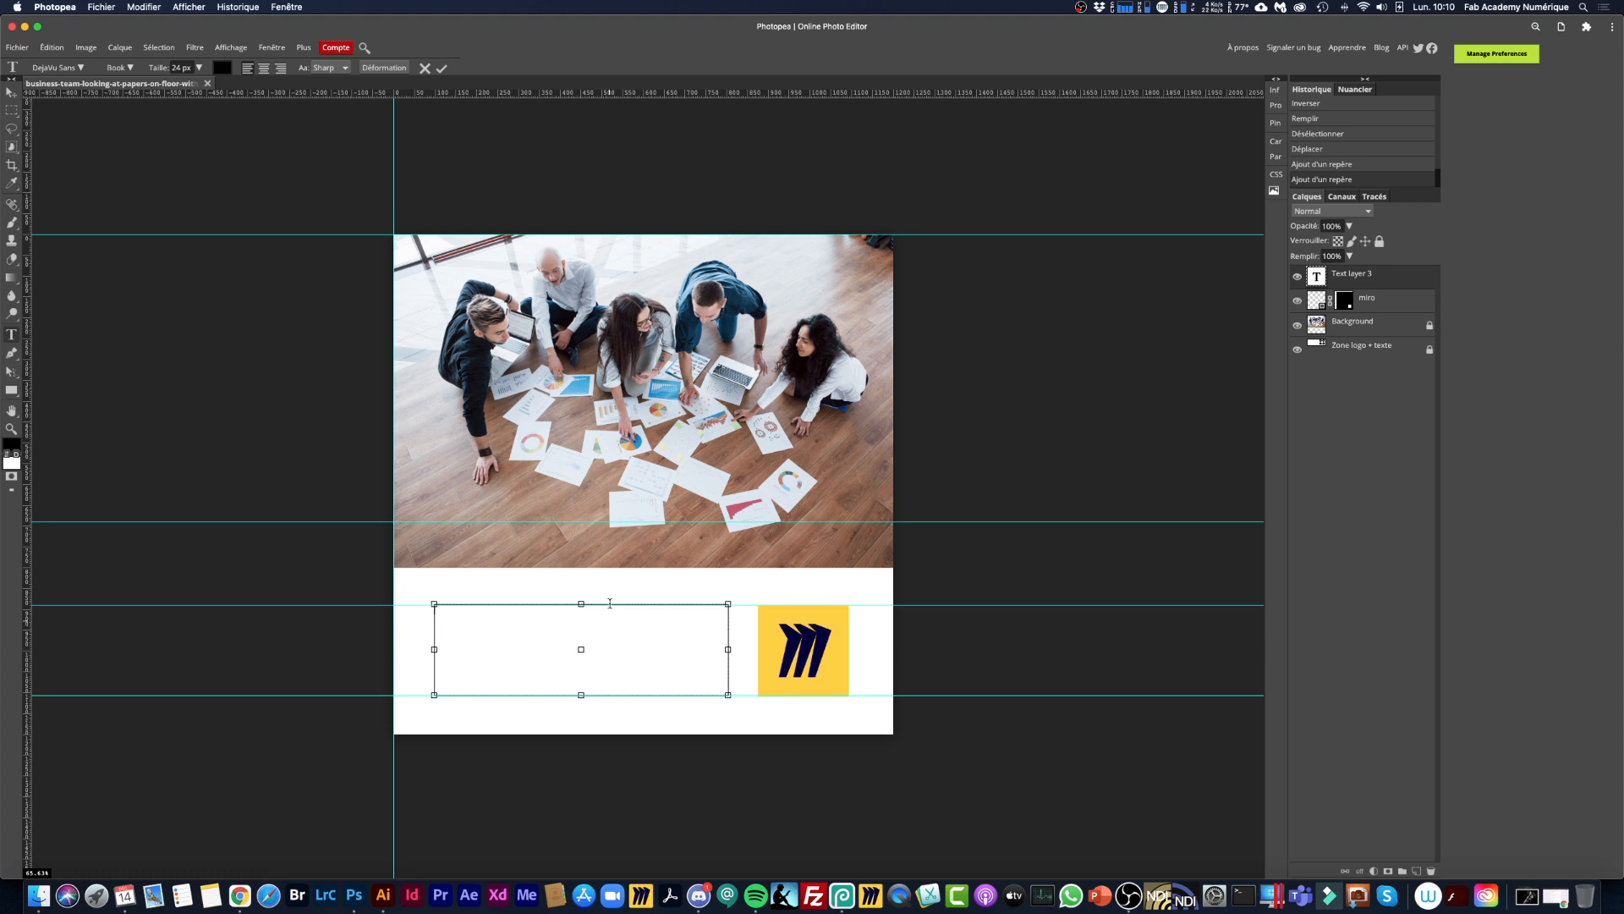
left_click(1341, 285)
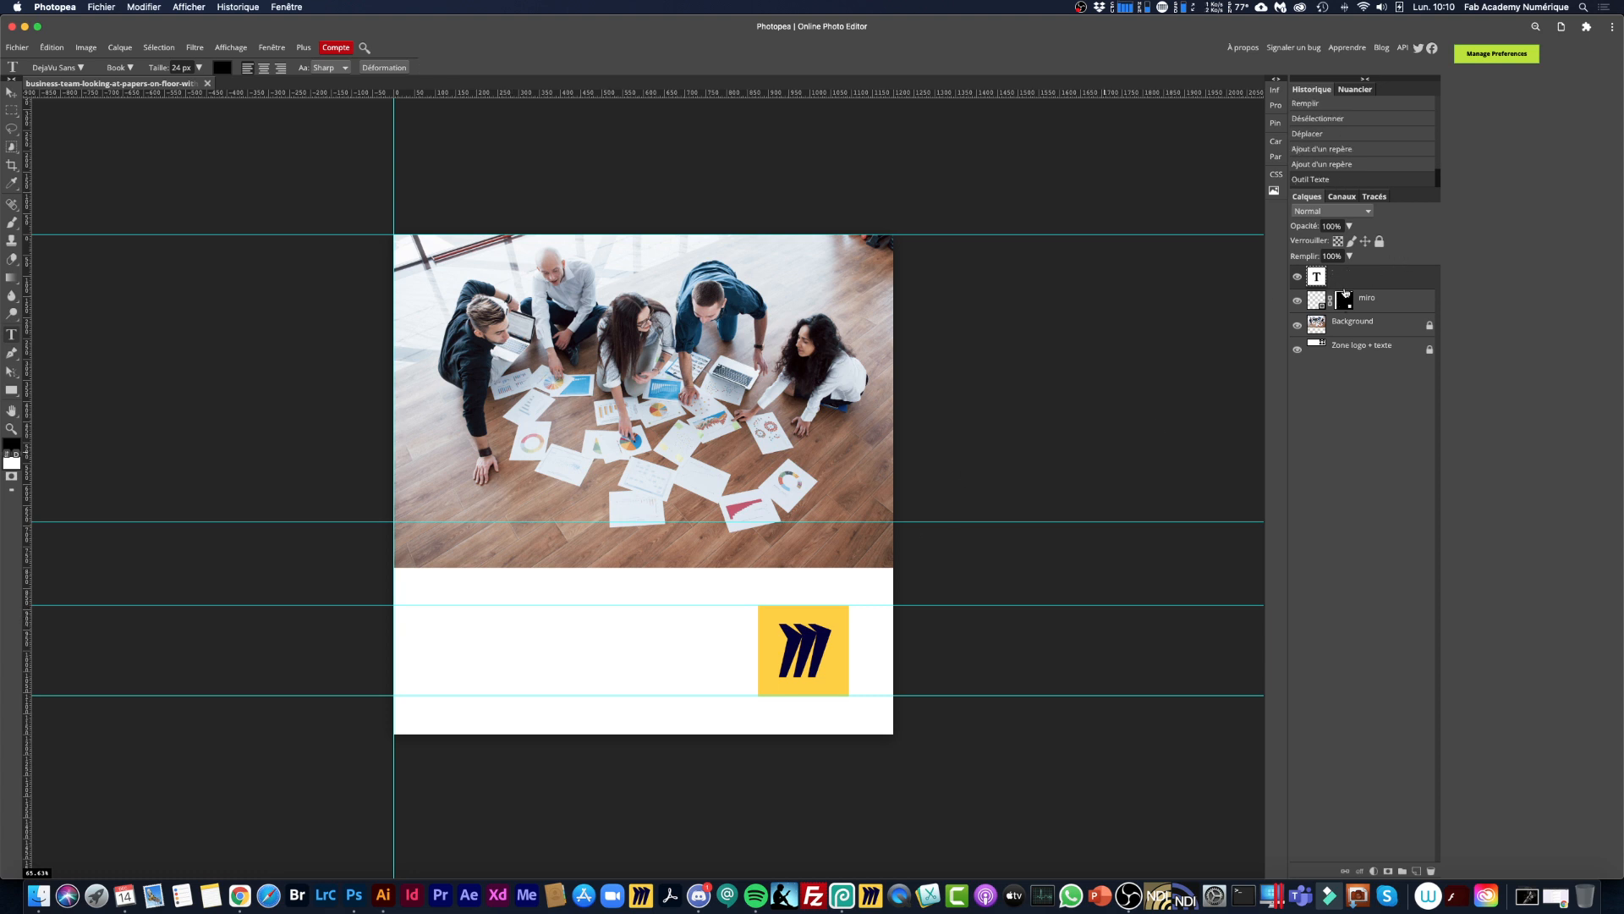
double_click(1317, 281)
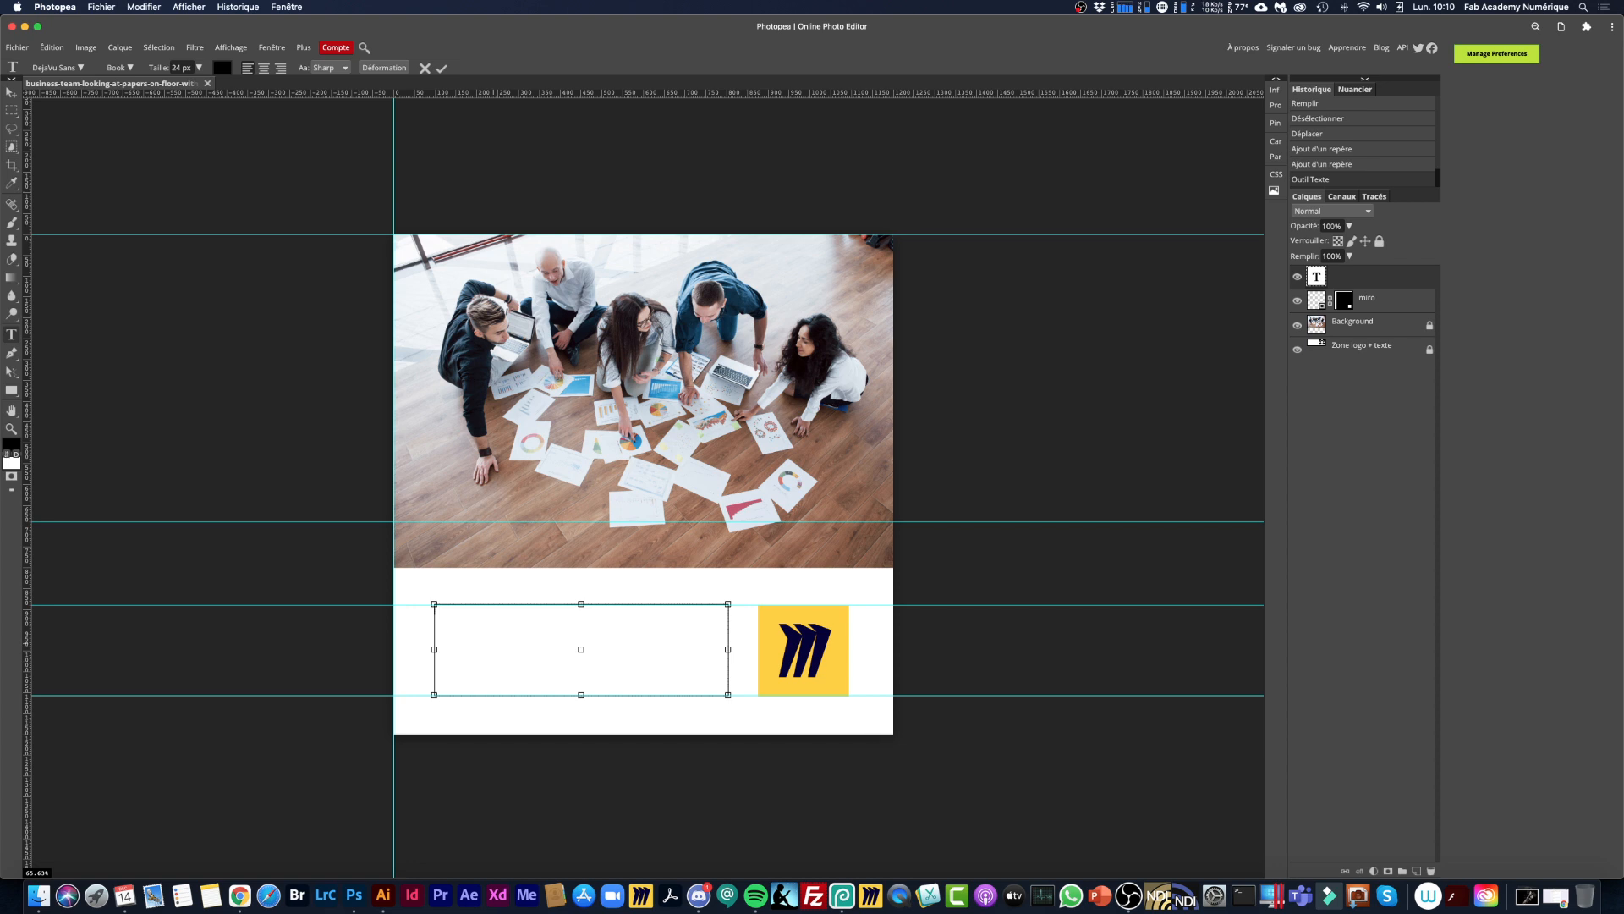
Write "Avec Miro™, sauvegardez instantanement vos Brainstorming et rendez plus dynamique !" in the text box.
type("Avec miro")
key("BackSpace")
key("BackSpace")
key("BackSpace")
key("BackSpace")
type("Miro ™")
type("sauvg")
key("BackSpace")
type("egard")
key("BackSpace")
type("instantanement vo")
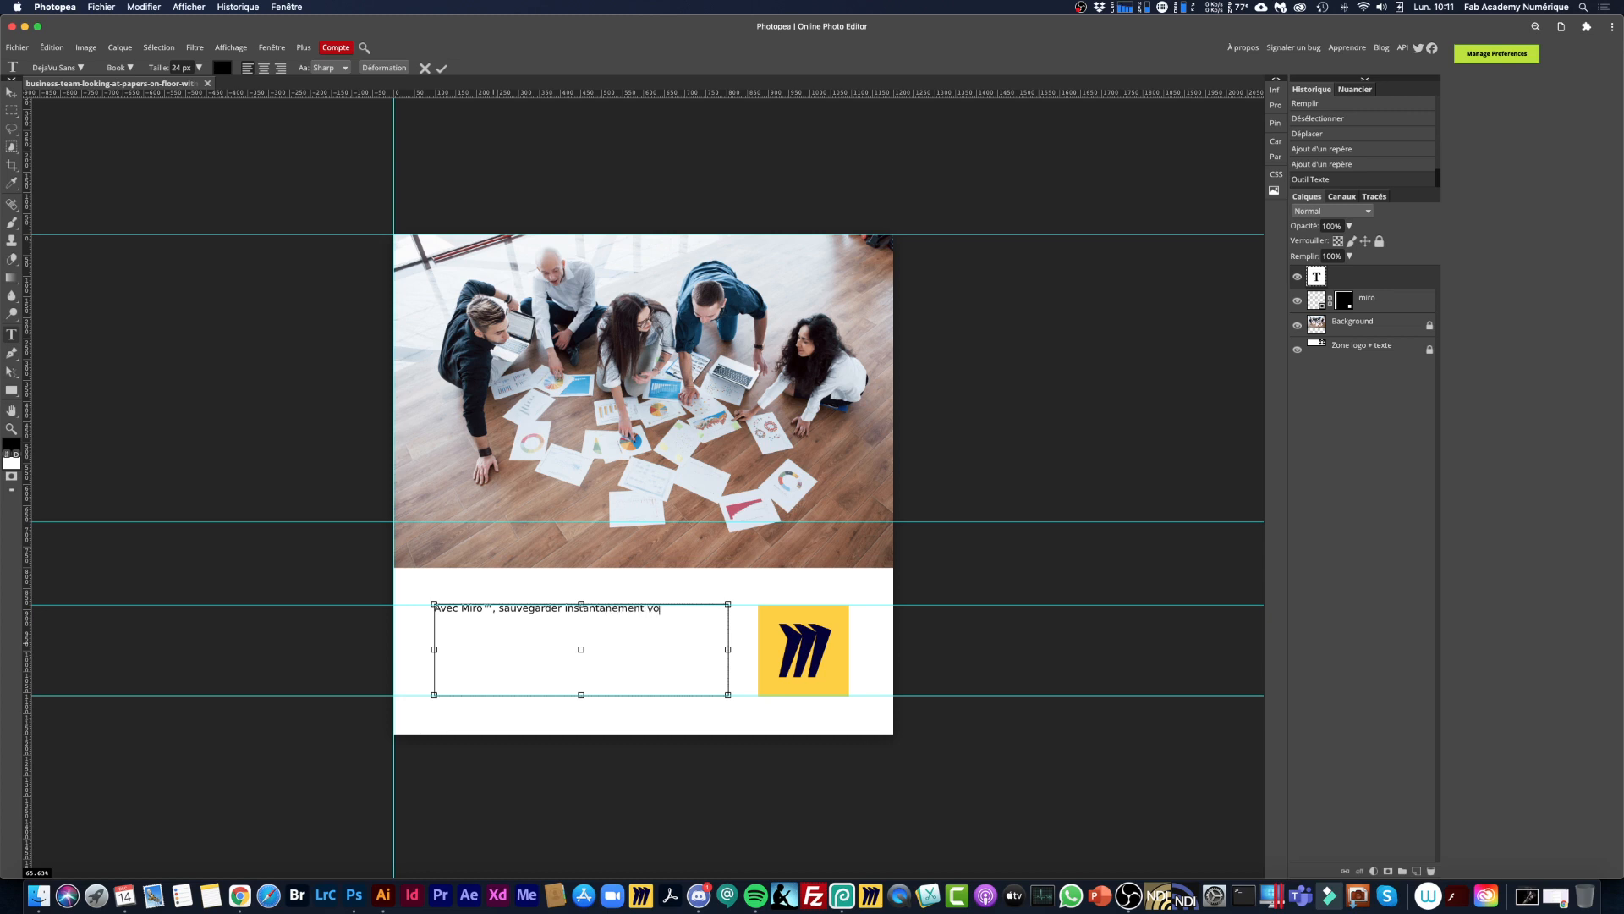
type("s Brain")
type("storming et ")
type("rendez plu")
type("s dynamique ")
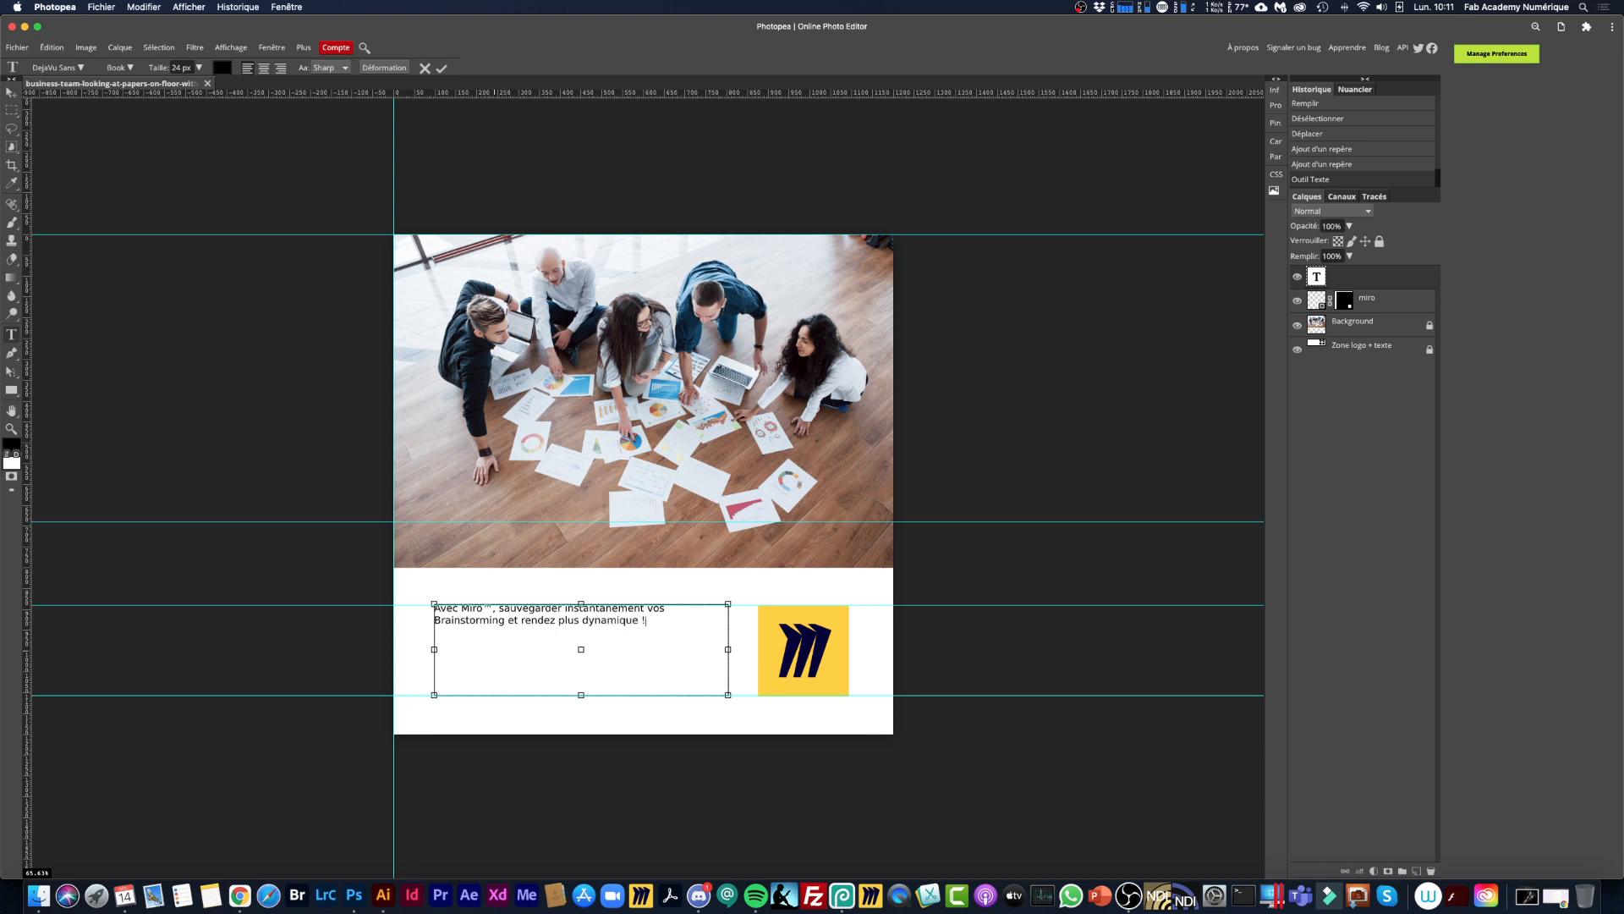
type("!")
left_click(562, 608)
key("BackSpace")
type("z")
Centre-align the whole text and enlarge it to 43 px.
left_click_drag(646, 621, 430, 604)
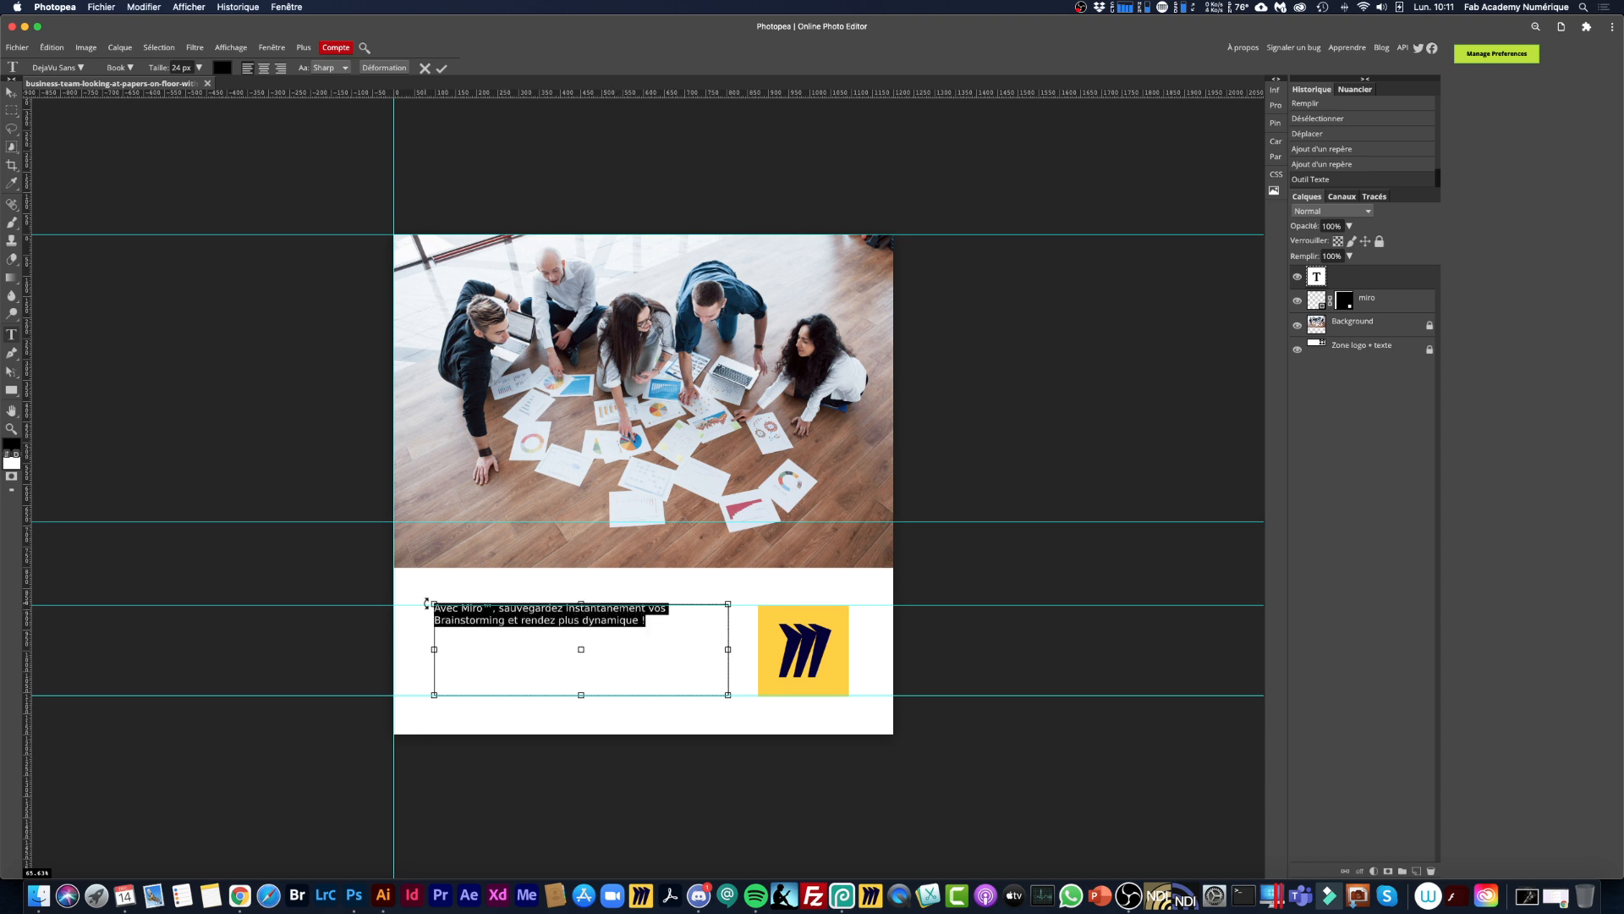
left_click(264, 70)
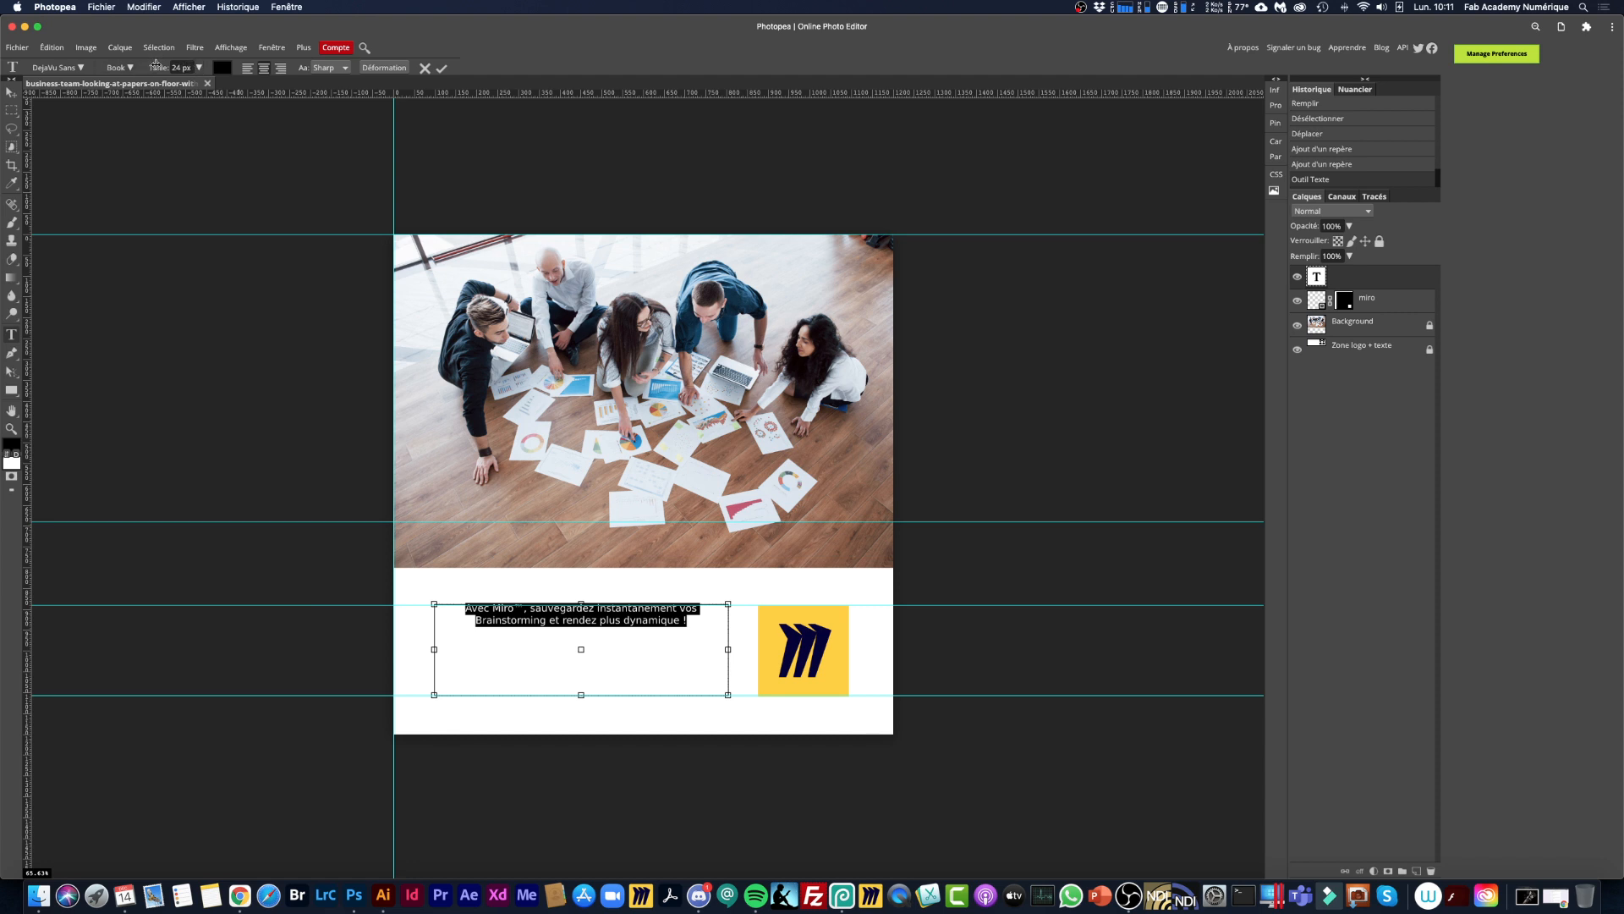
left_click_drag(153, 68, 159, 67)
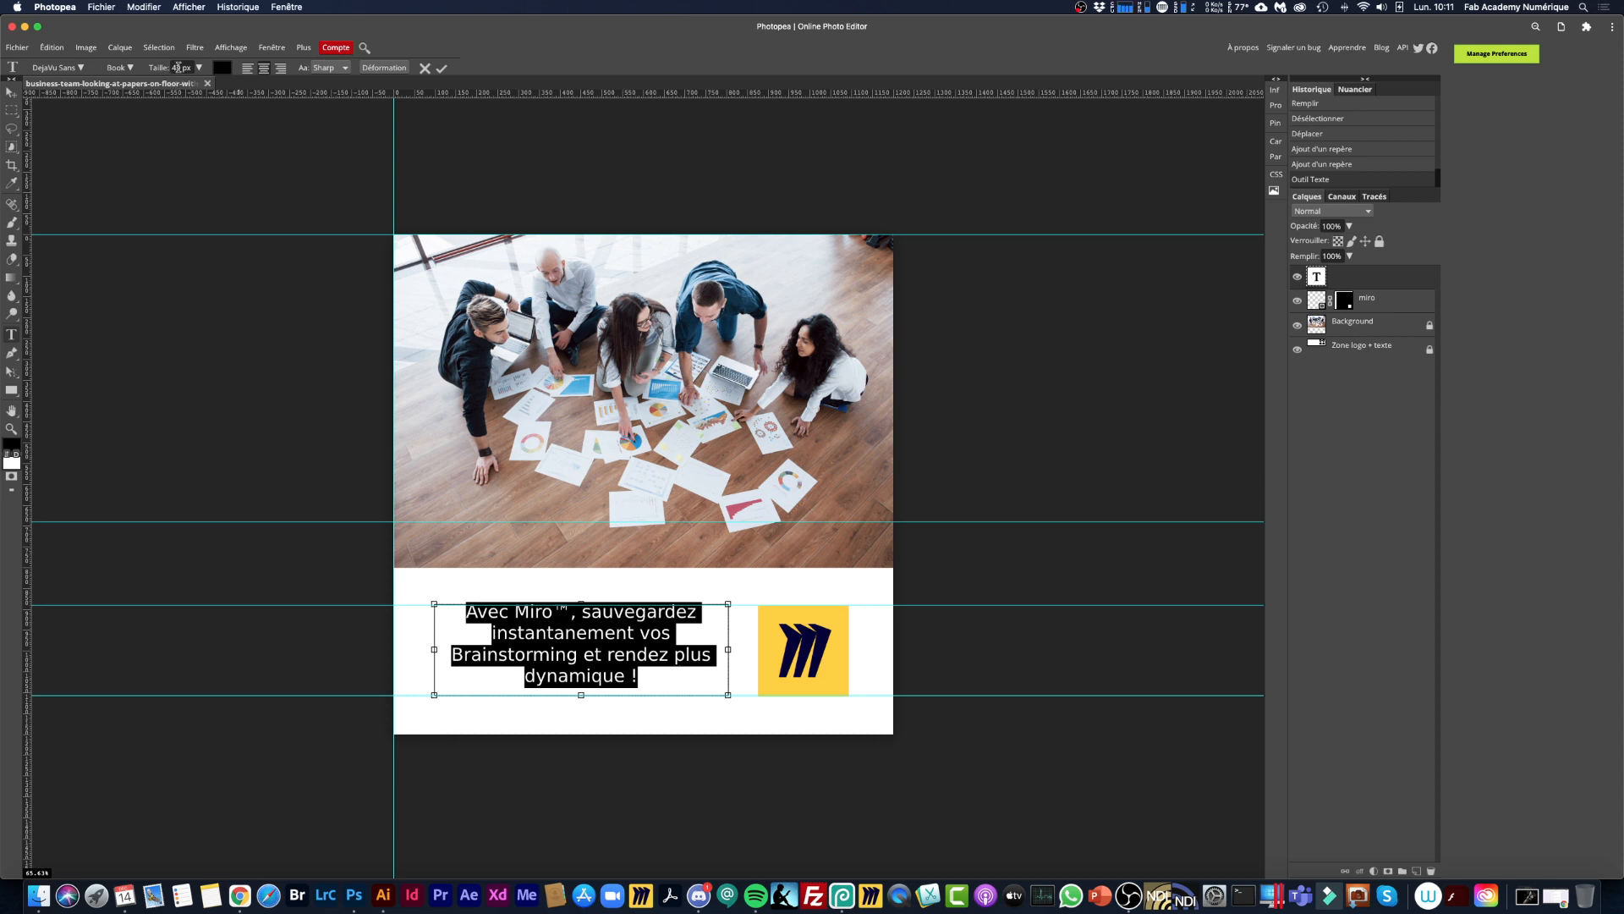
Try the Desyrel font on the selected text.
left_click(82, 68)
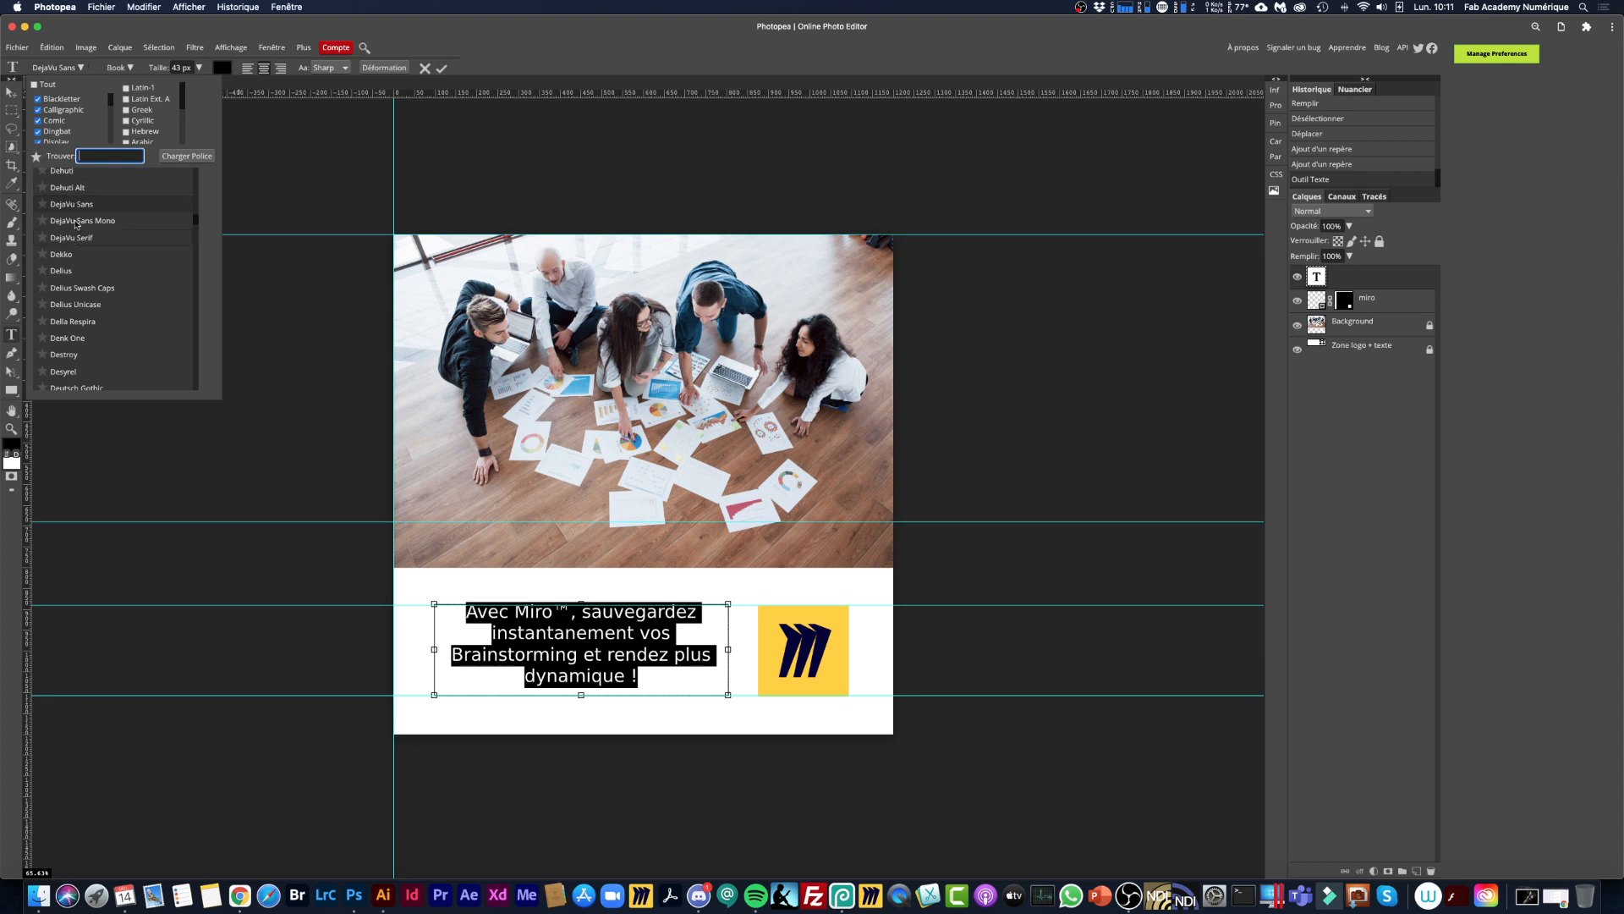
scroll(75, 264, "down", 3)
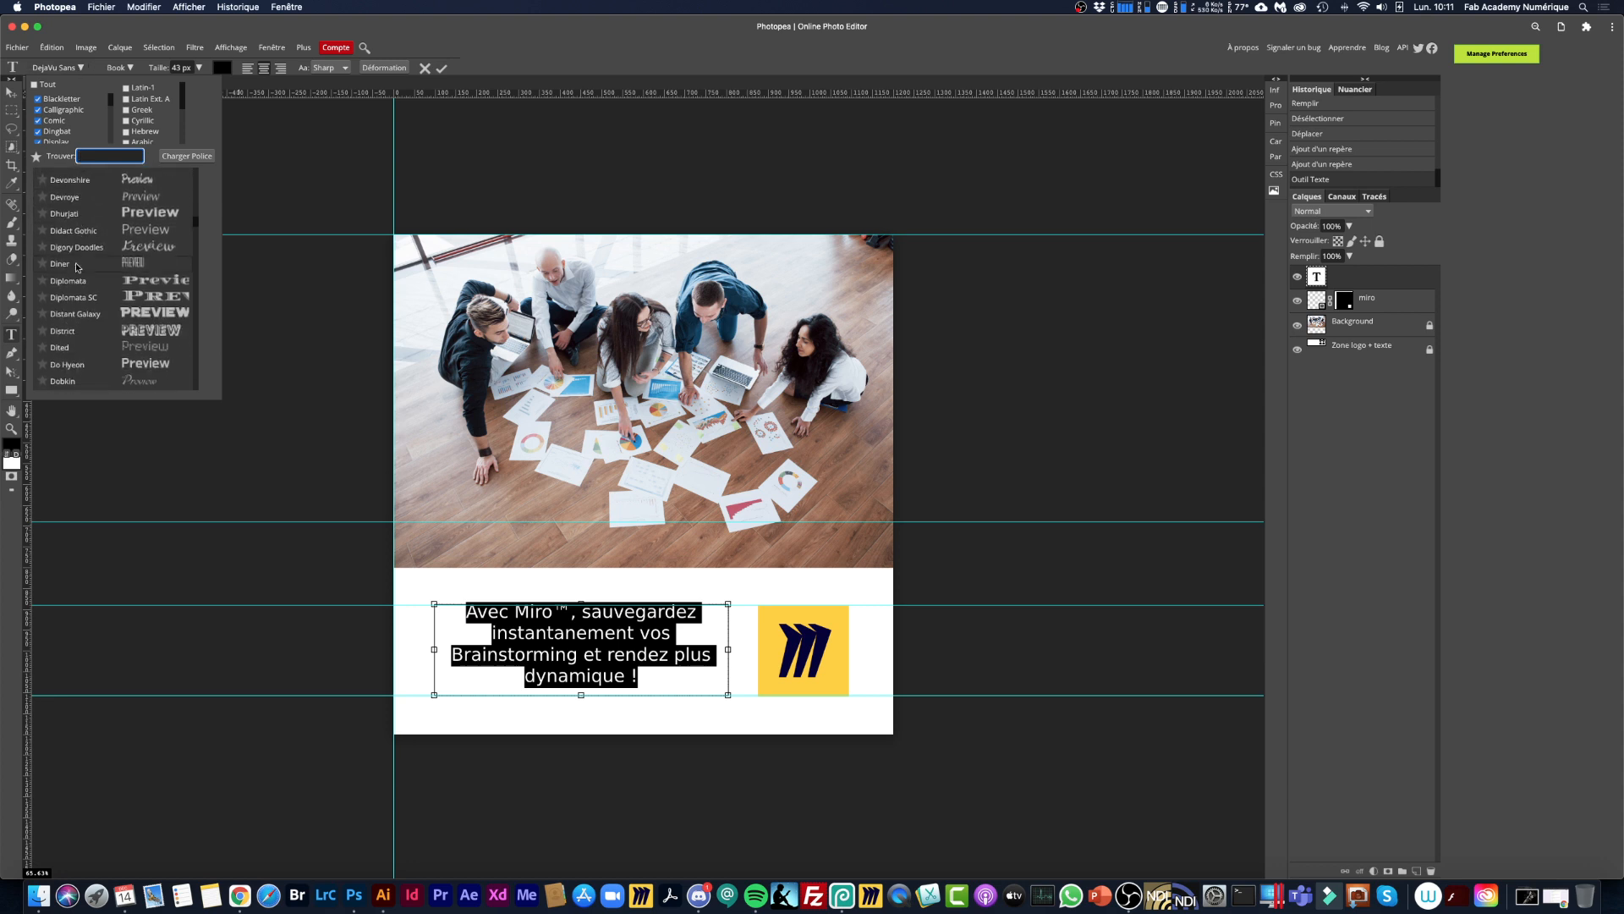
scroll(75, 267, "up", 1)
left_click(78, 198)
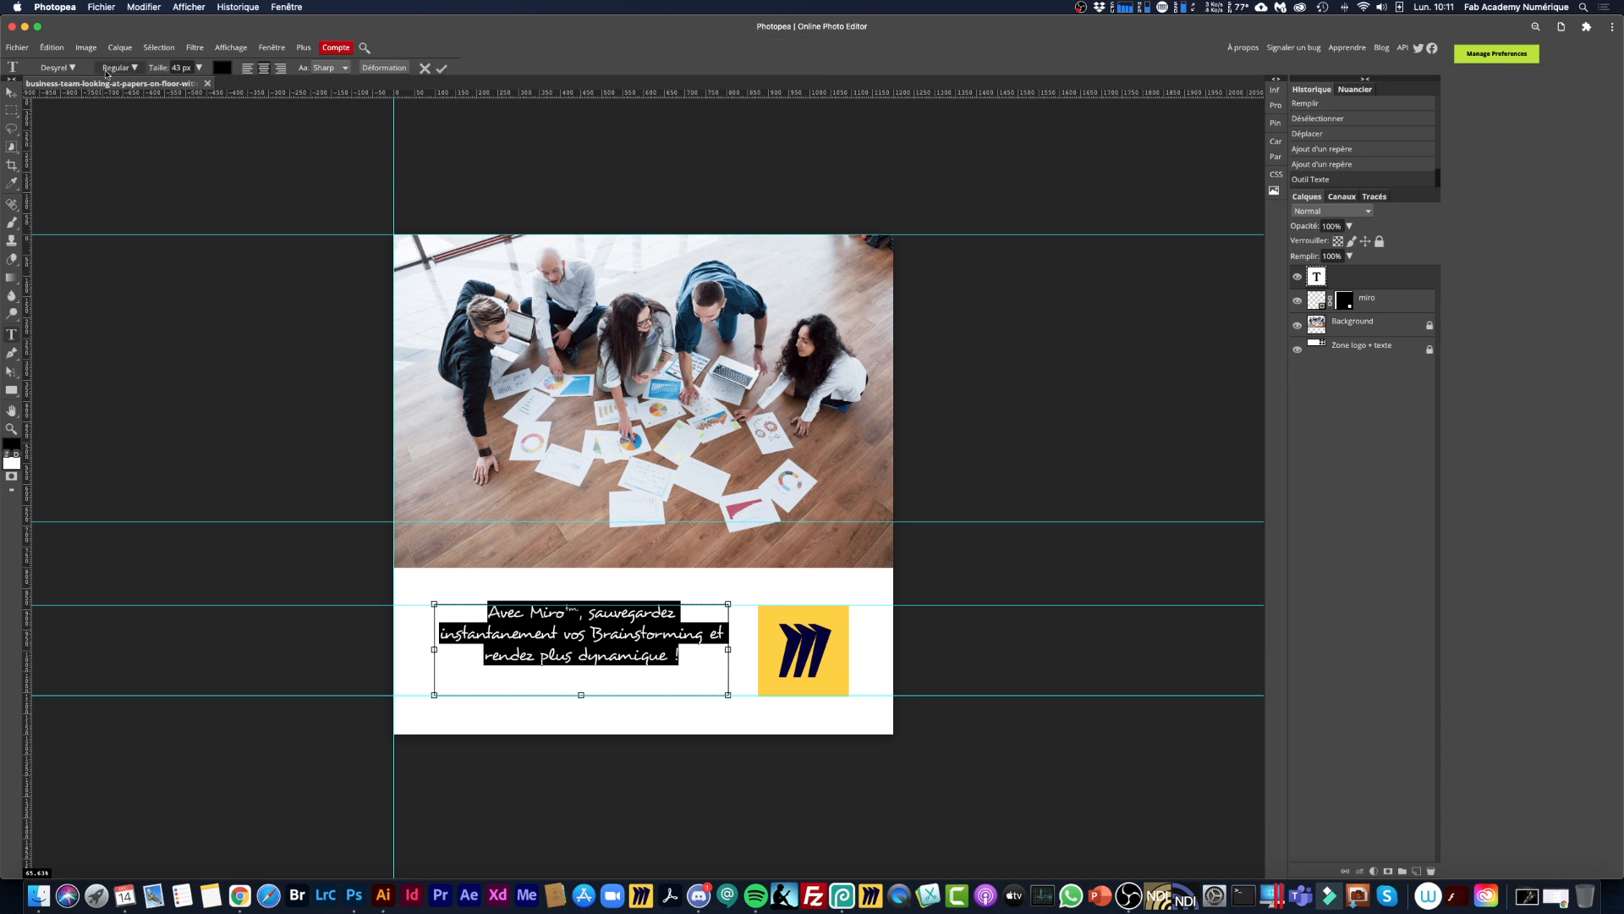
Set the text's font to Euphoria Script and its size to 64 px.
left_click(59, 68)
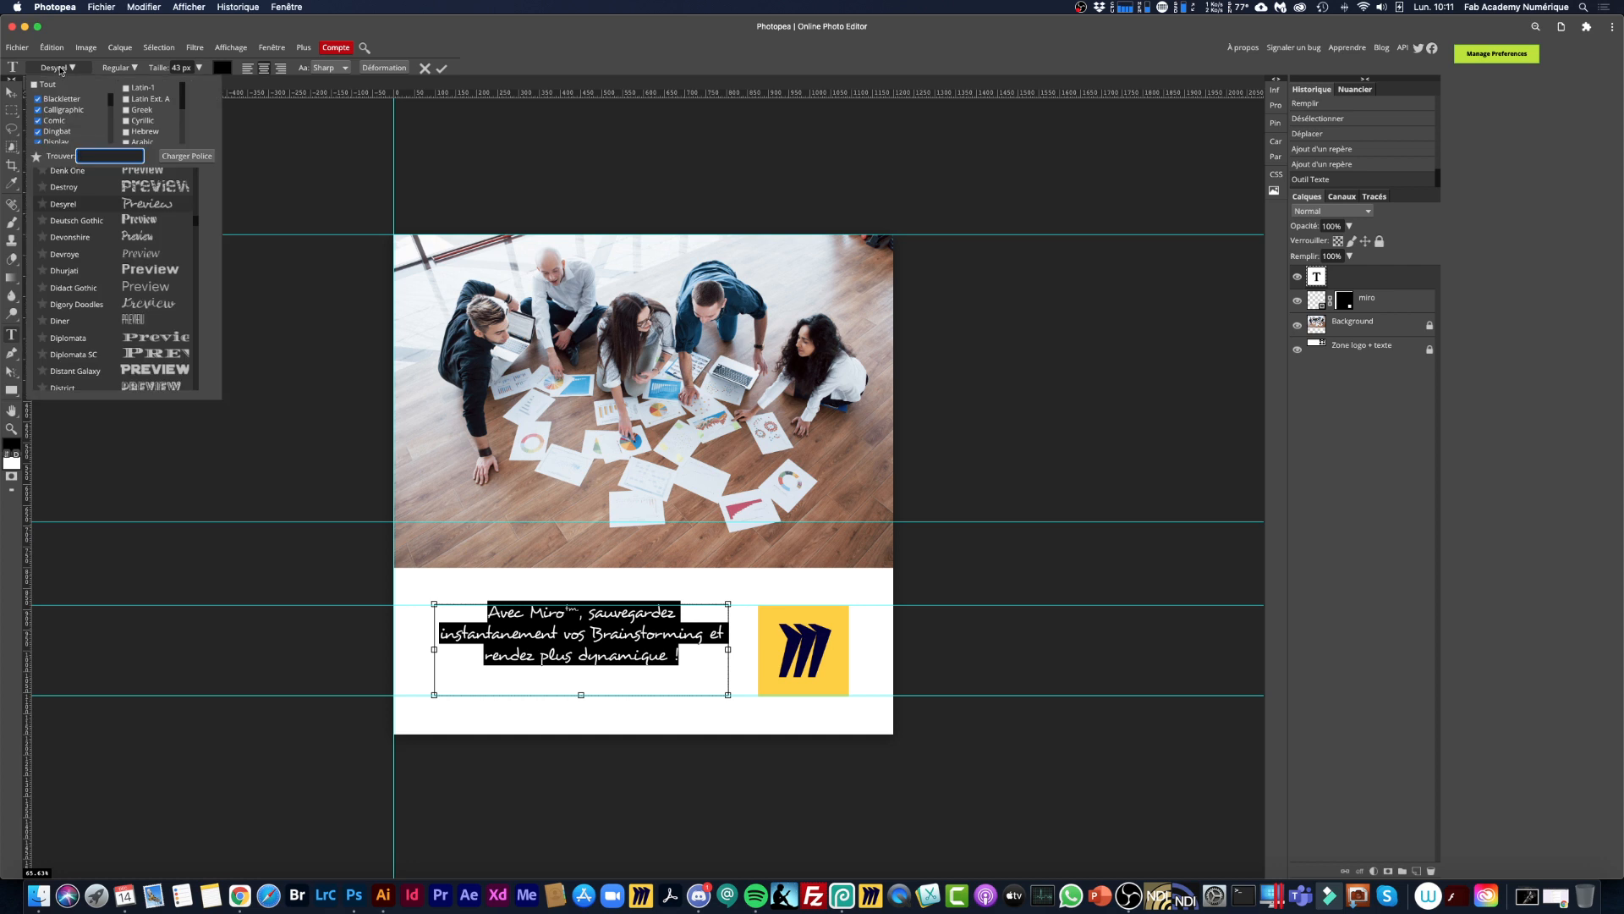
scroll(106, 327, "down", 3)
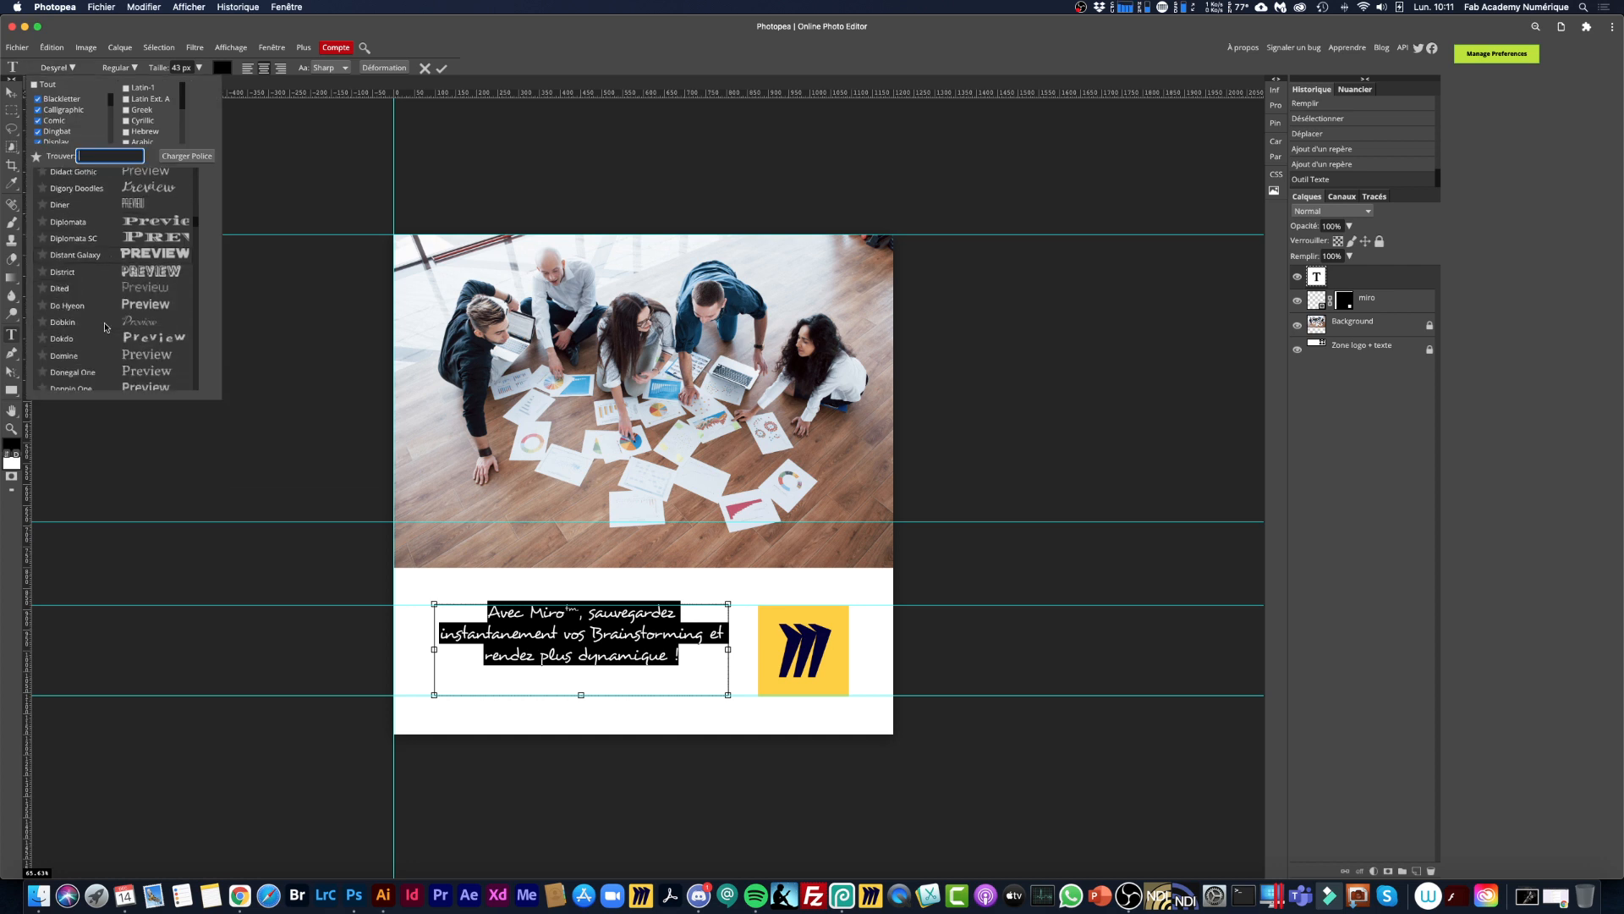
scroll(89, 322, "down", 7)
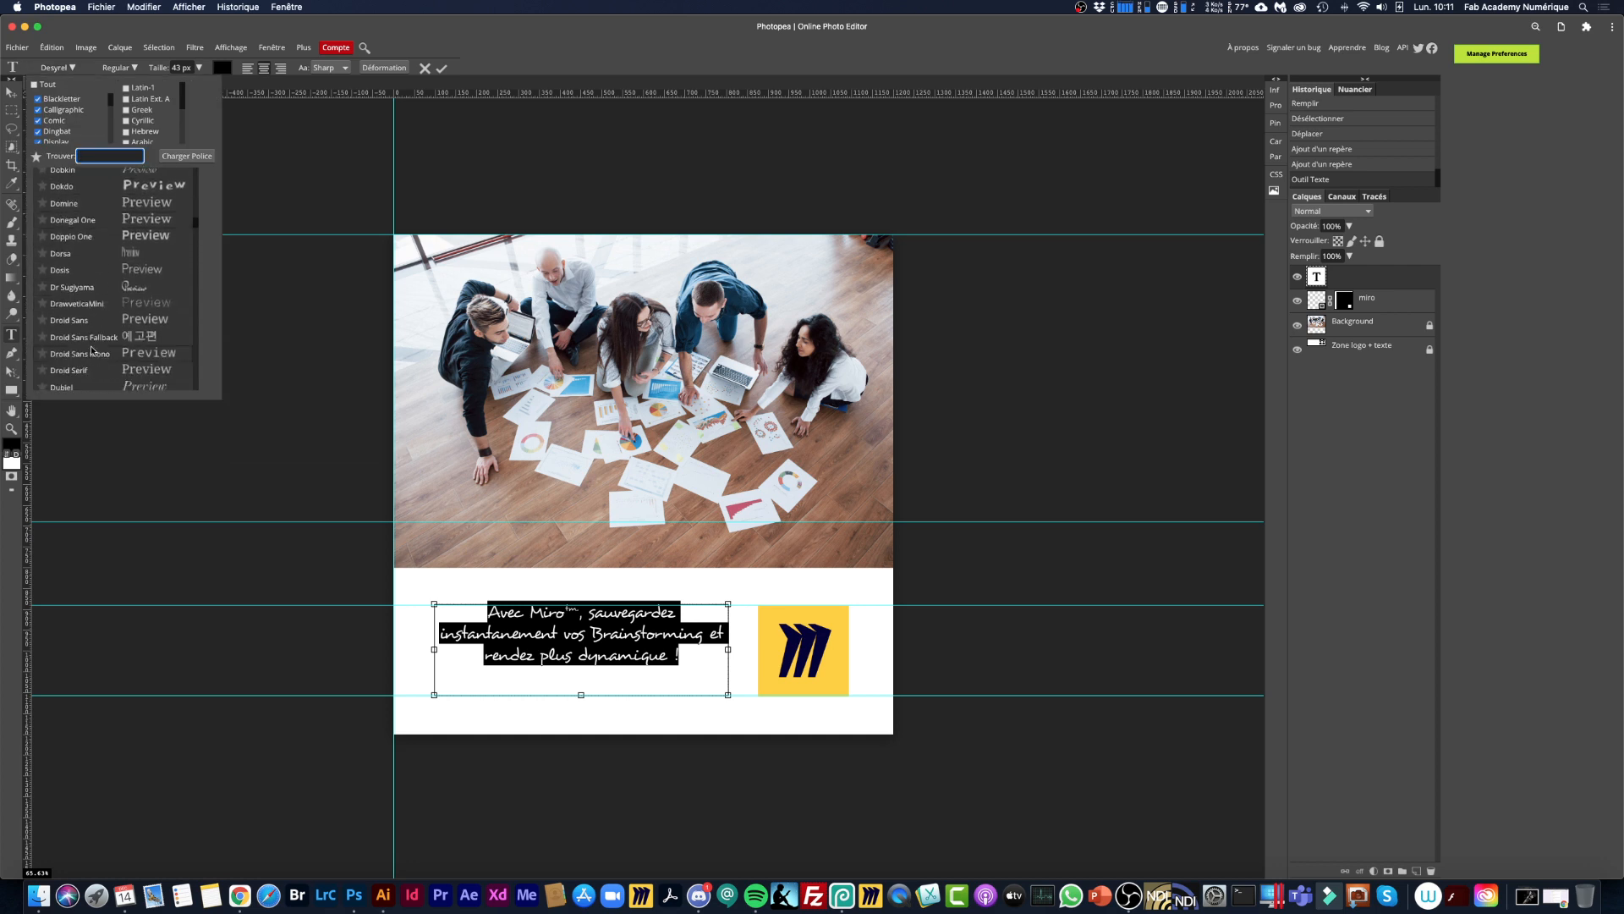
scroll(93, 349, "down", 15)
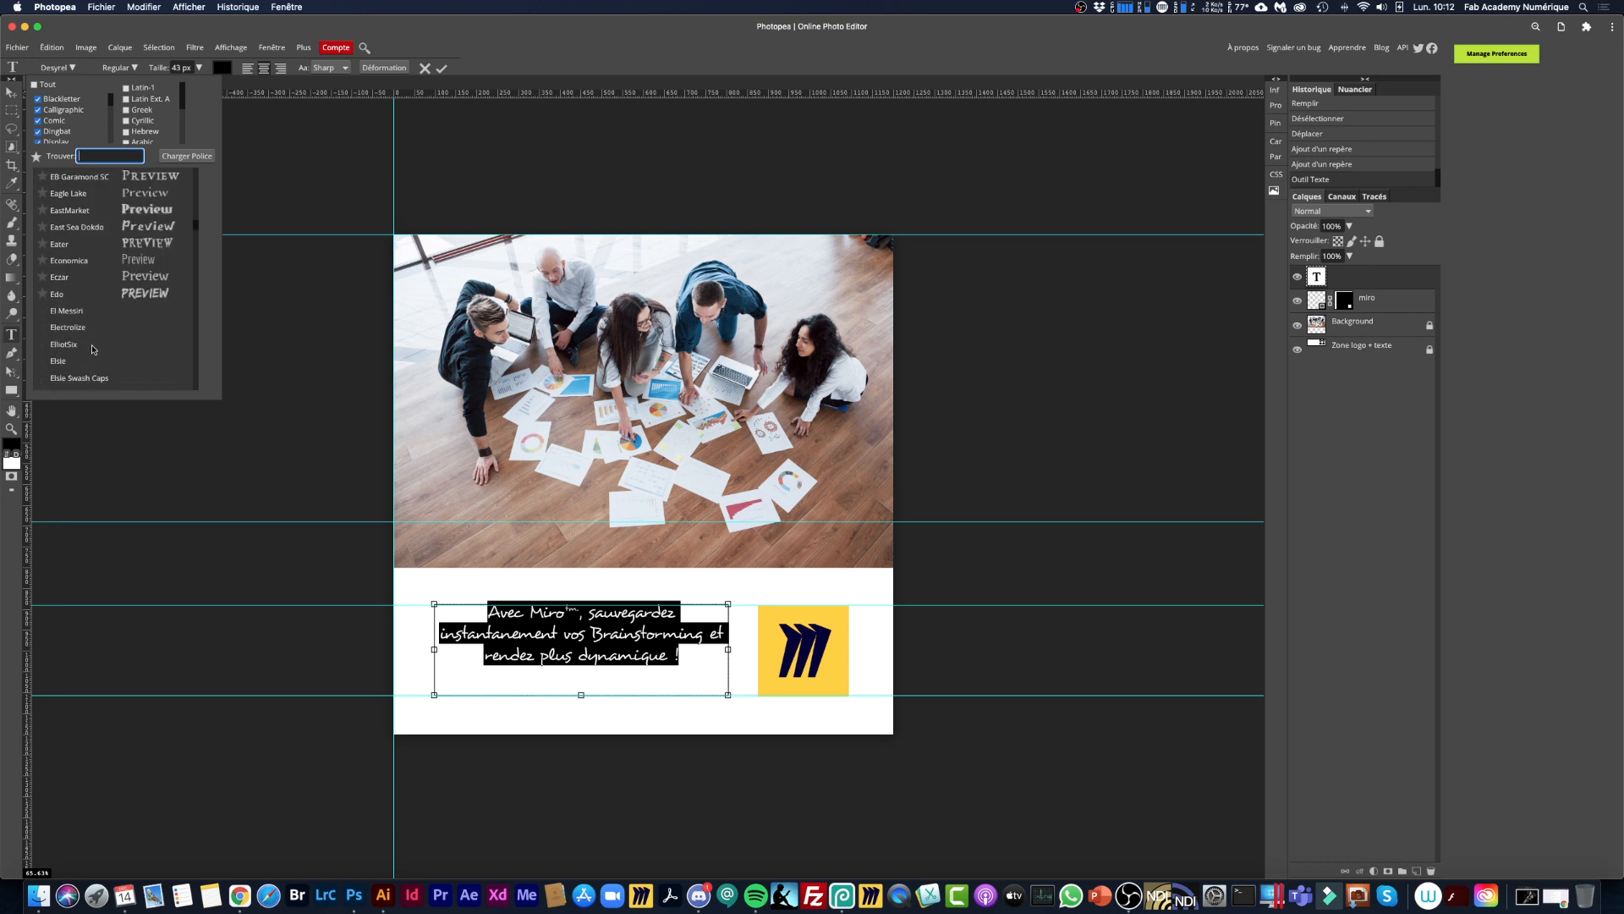
scroll(94, 350, "down", 8)
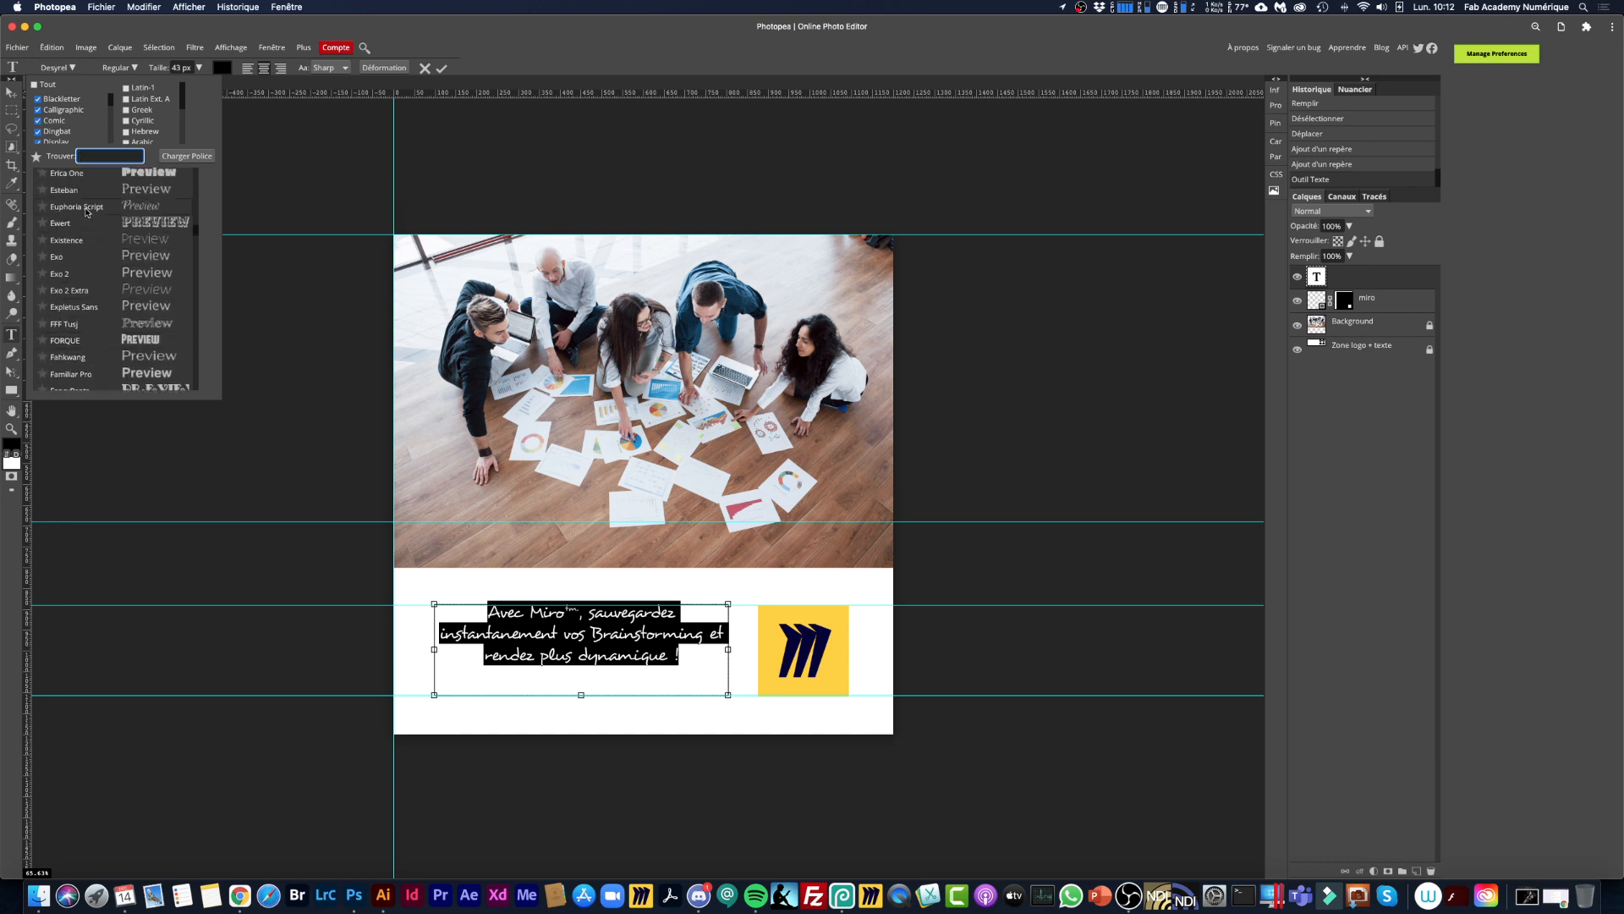
left_click(85, 207)
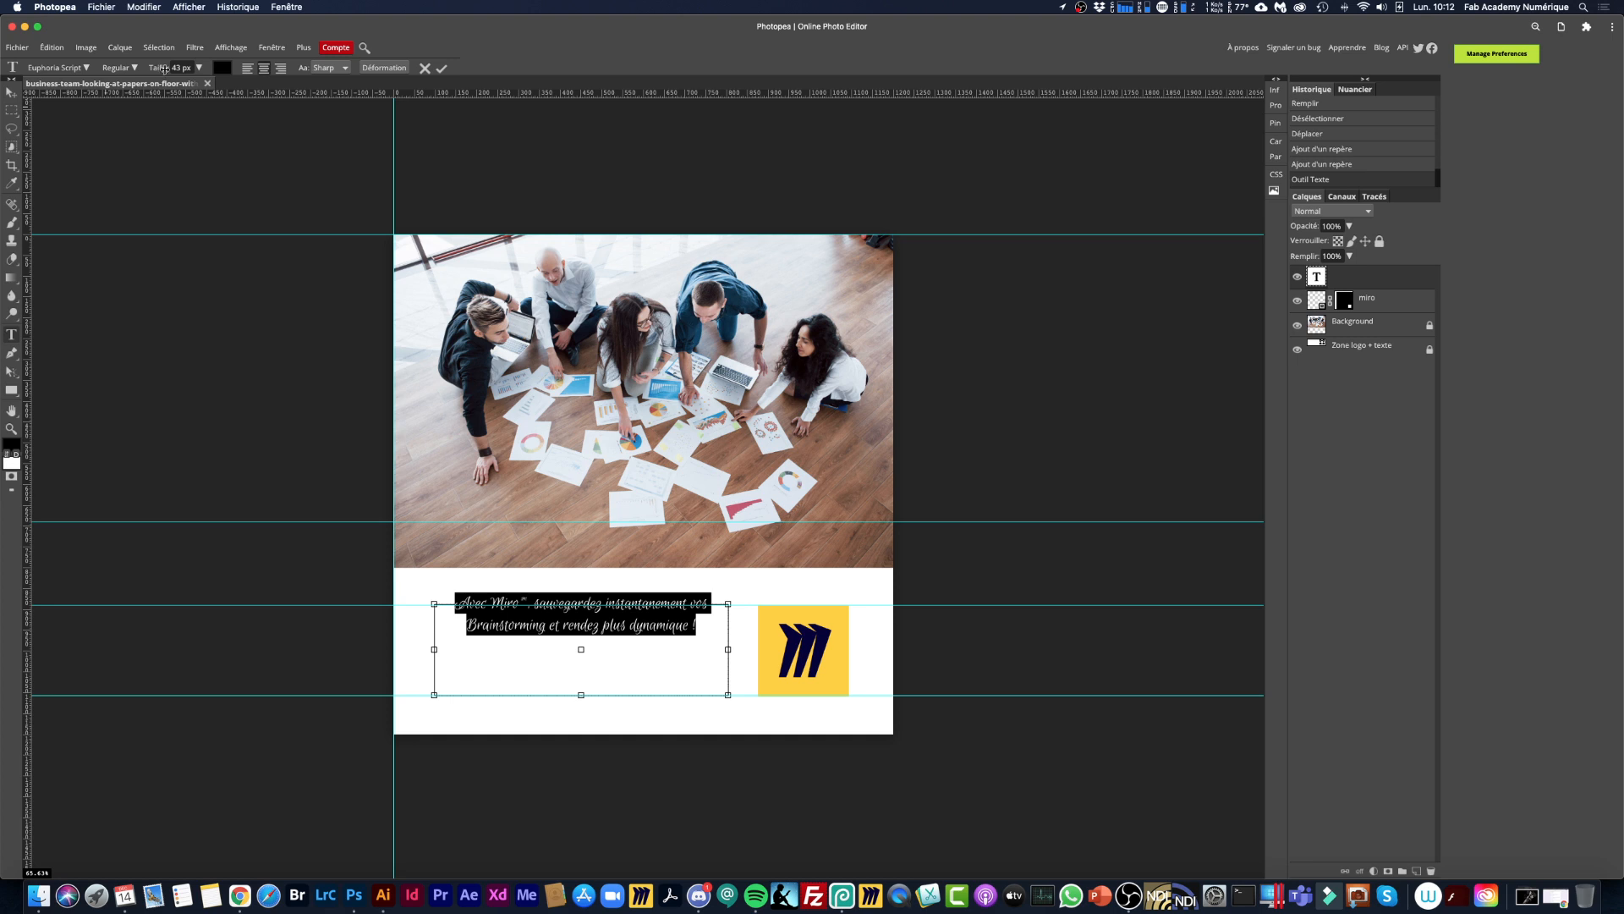
left_click_drag(165, 67, 171, 68)
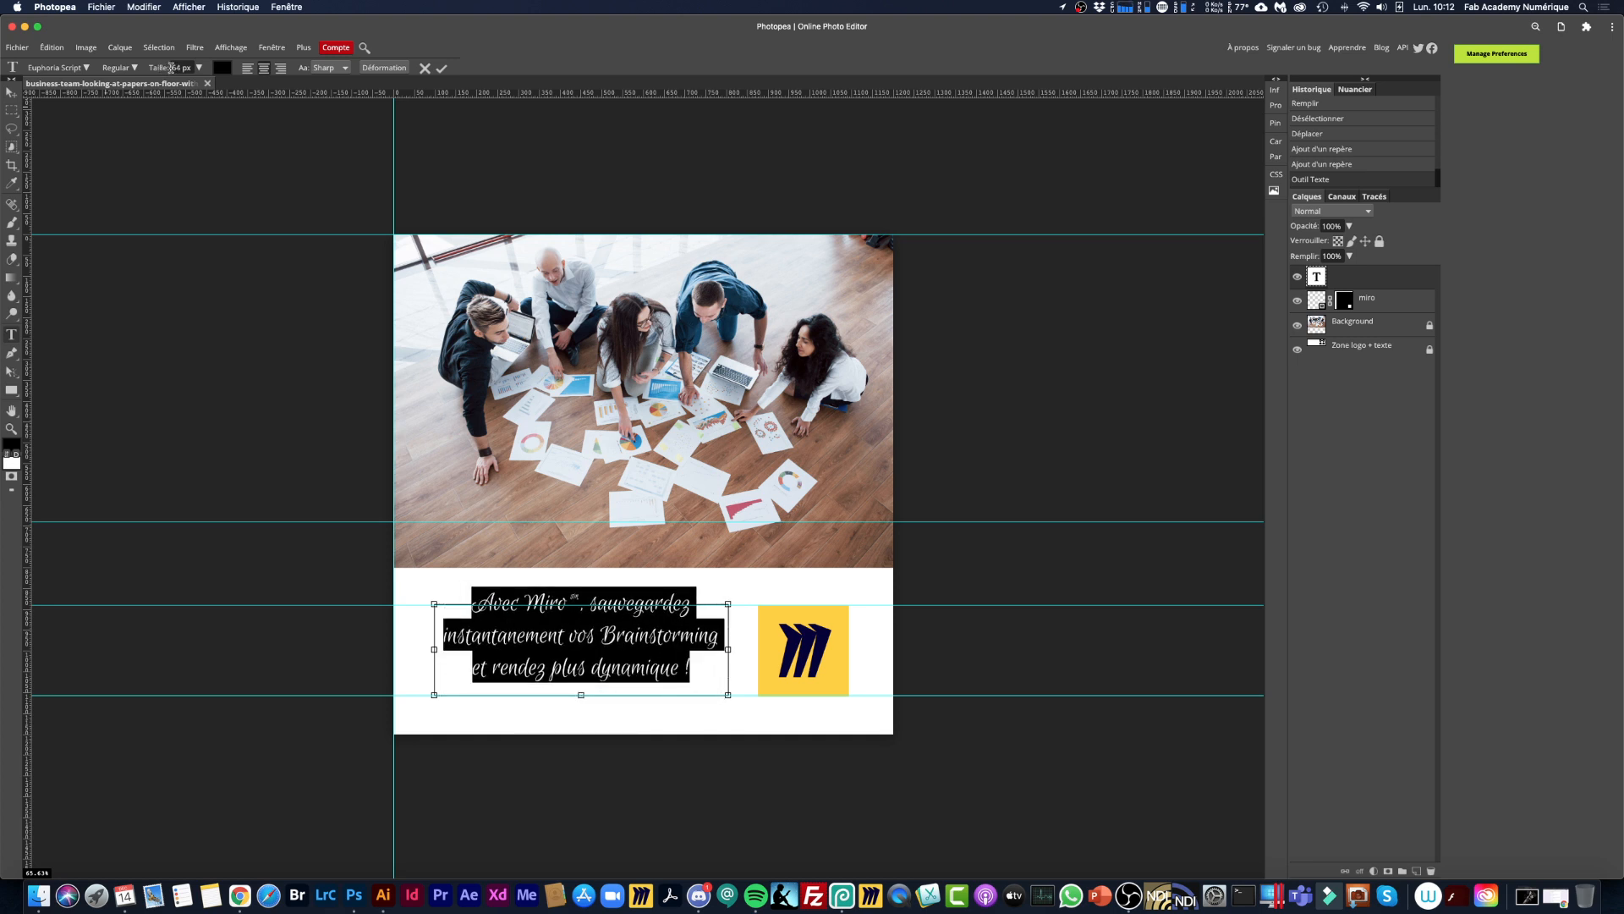
Move the text block slightly down so it sits between the two guides beside the logo.
left_click(11, 91)
left_click_drag(641, 635, 641, 646)
left_click_drag(813, 651, 812, 652)
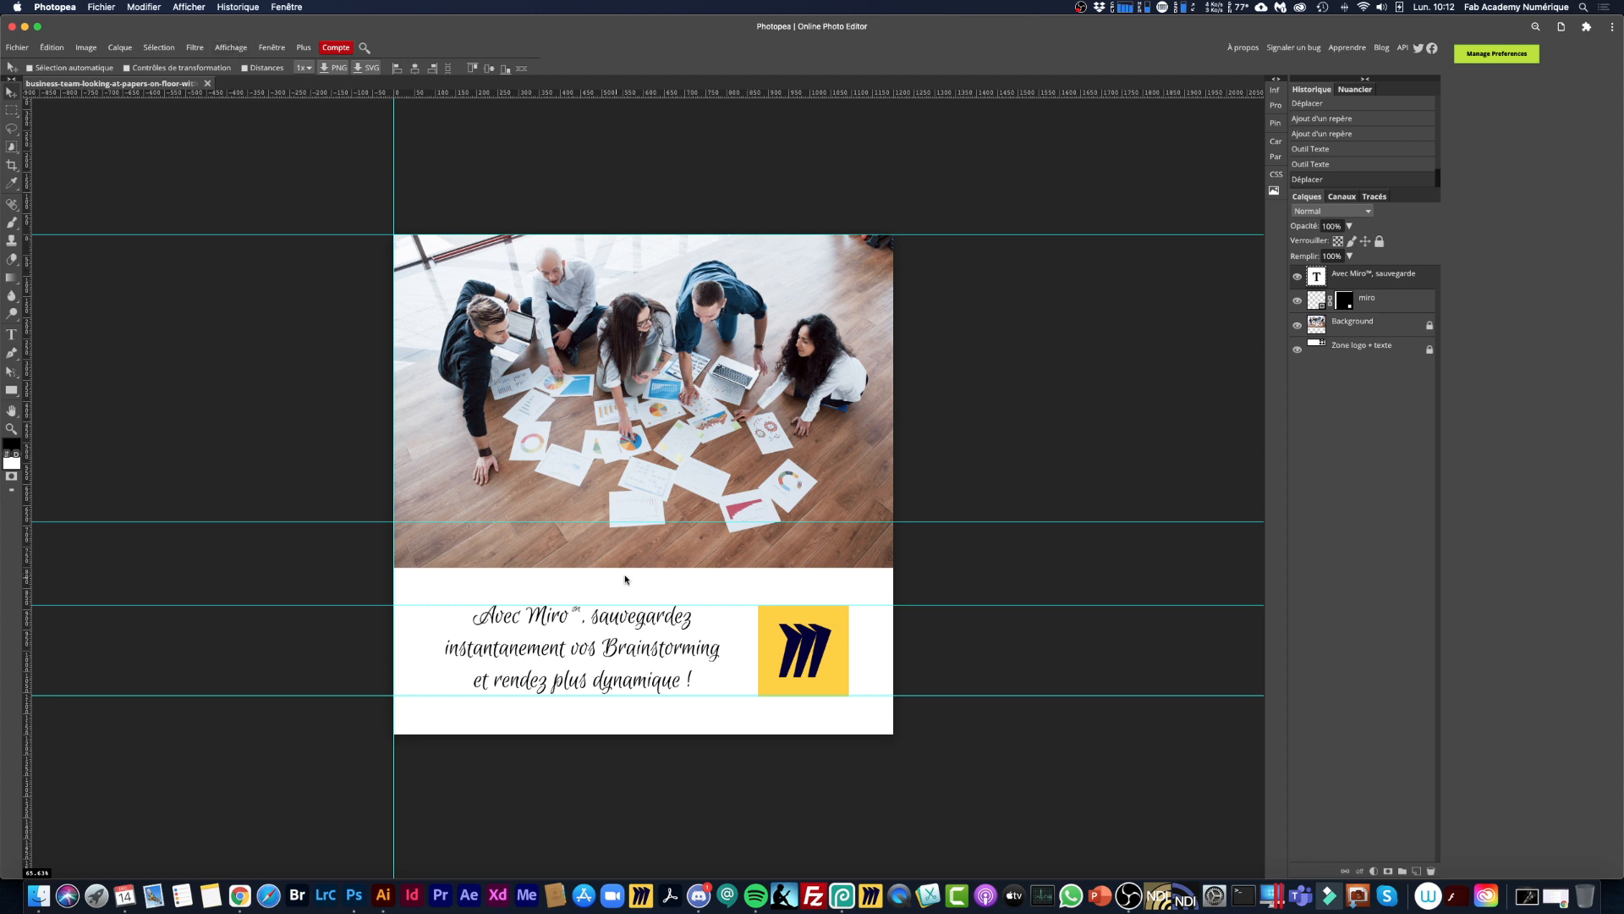
Hide the extras so the guides no longer cover the visual.
left_click(237, 50)
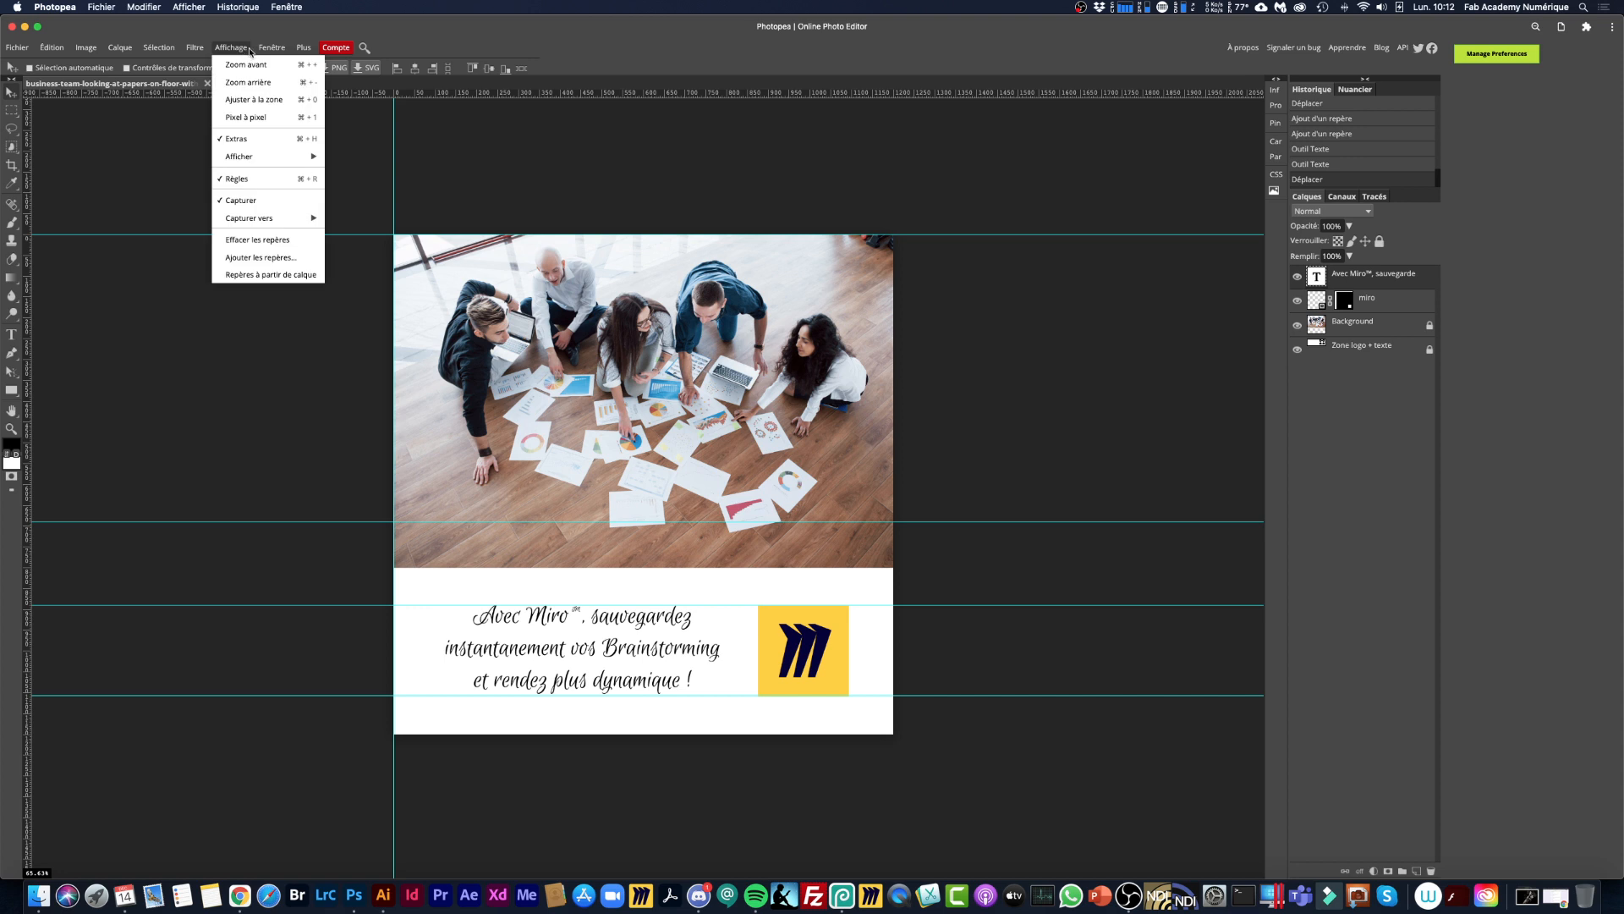
left_click(243, 139)
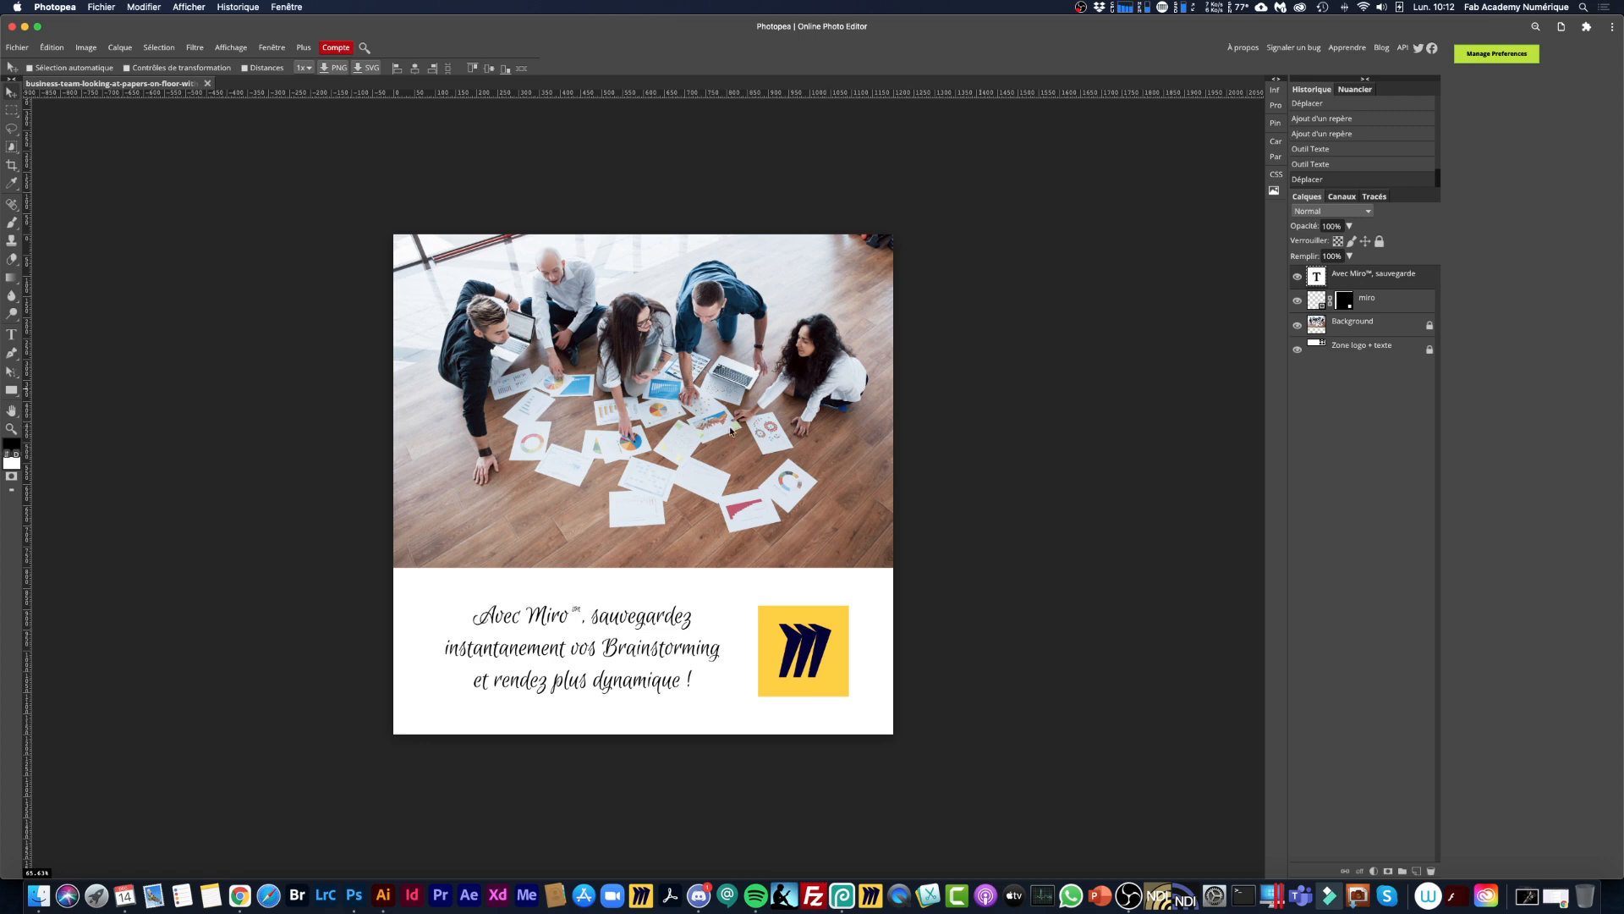
scroll(731, 430, "up", 5)
scroll(843, 488, "down", 3)
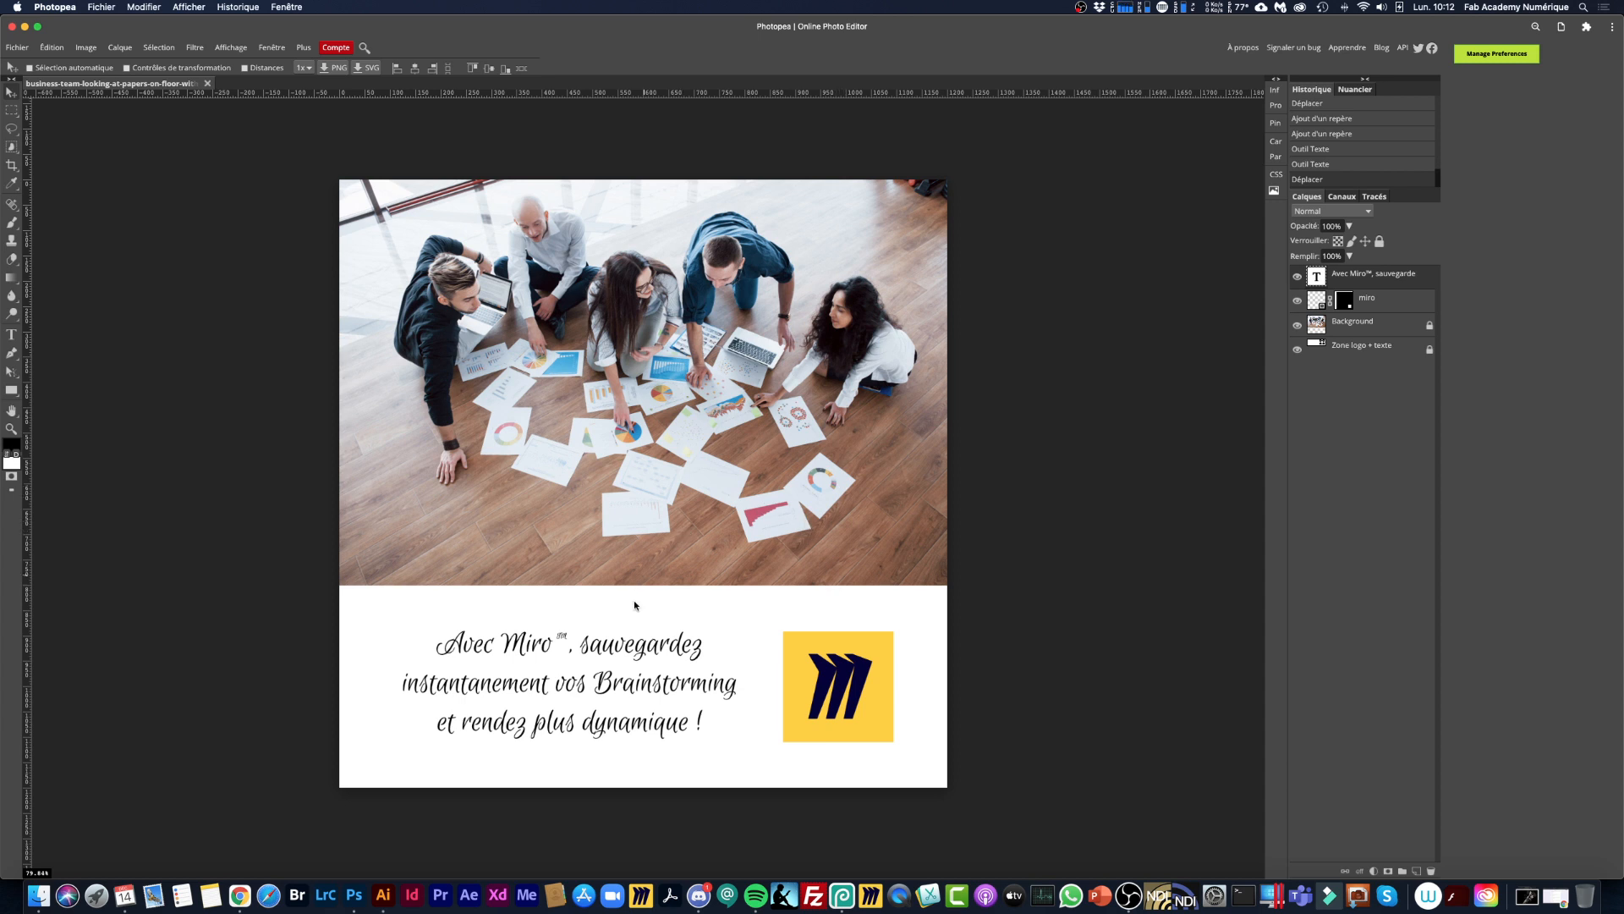
Correct the text to the plurals "dynamiques" and "Brainstormings" and leave text editing.
double_click(679, 725)
left_click(682, 725)
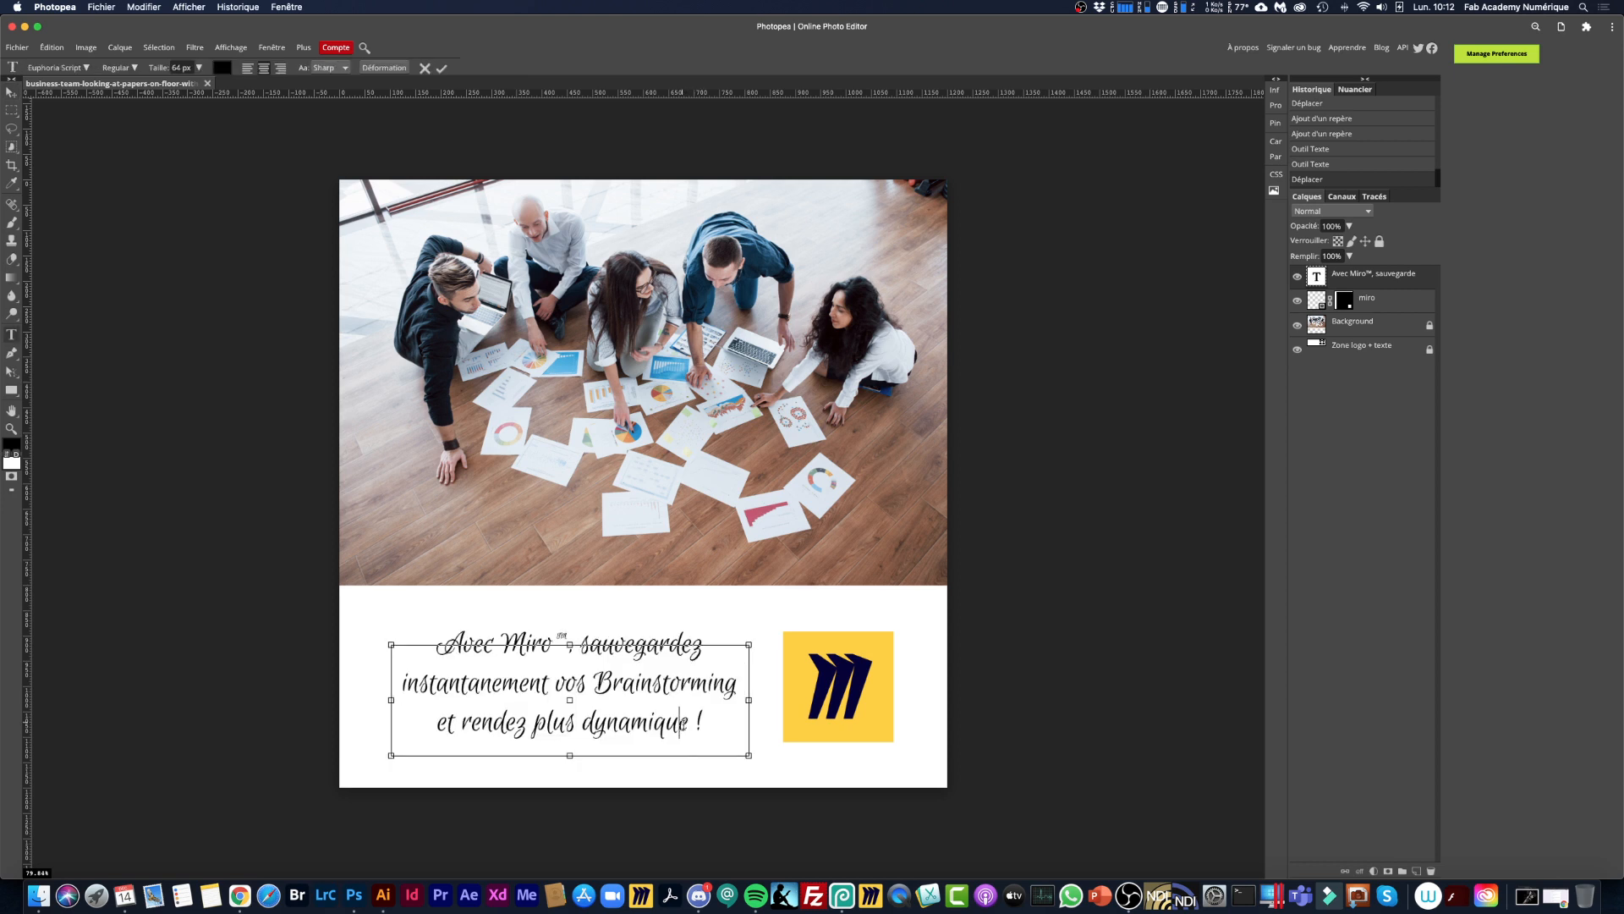
type("s")
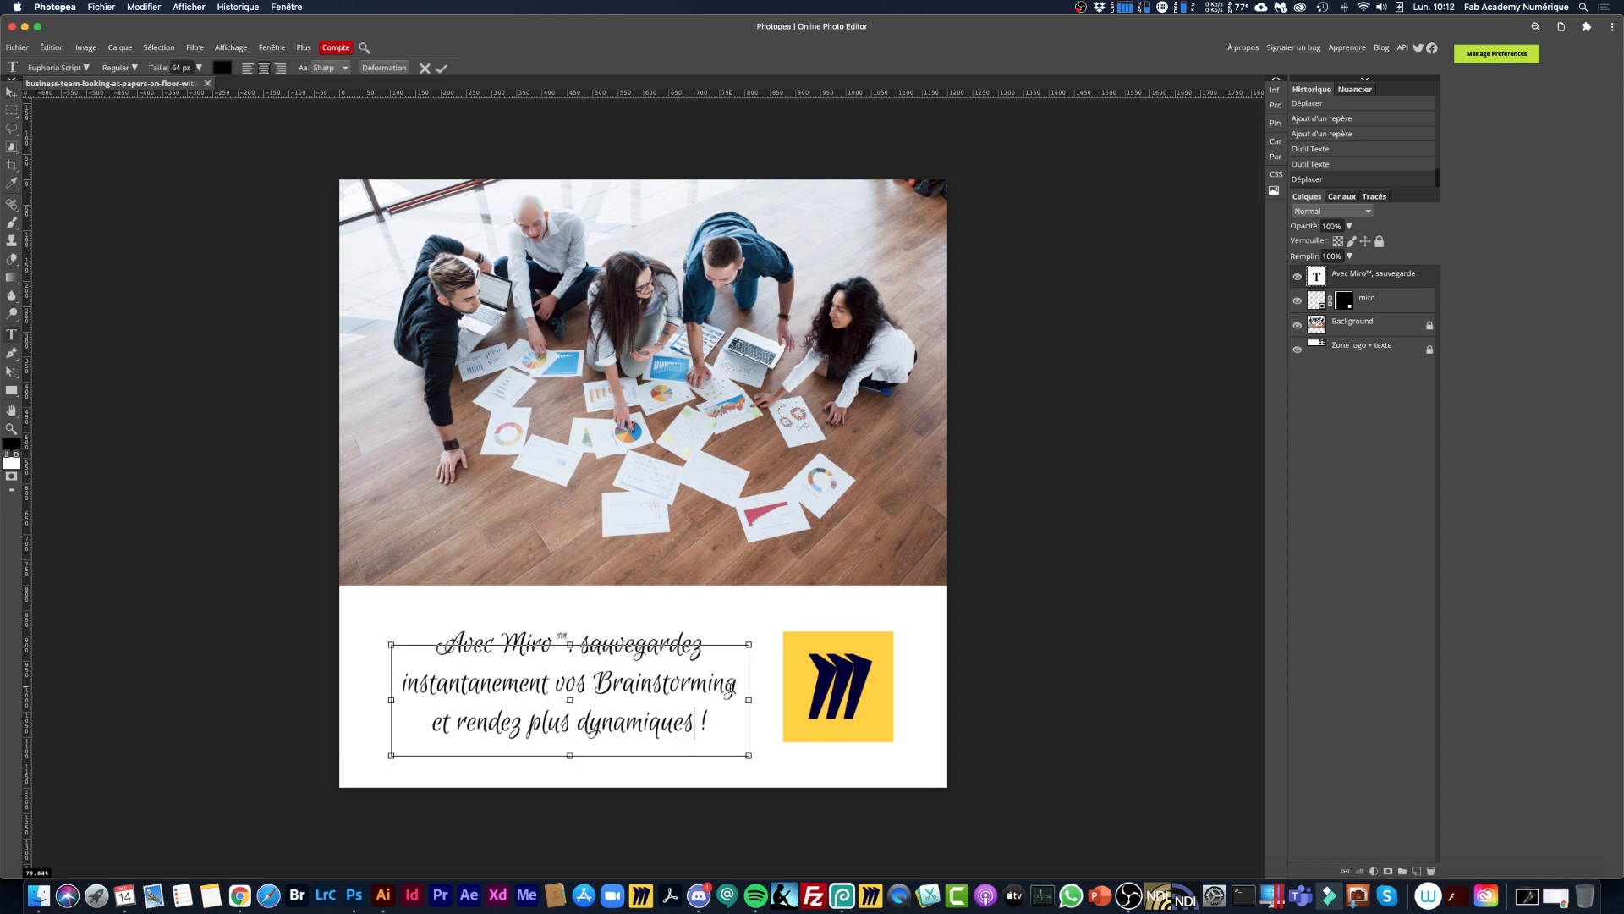
left_click(731, 685)
type("s")
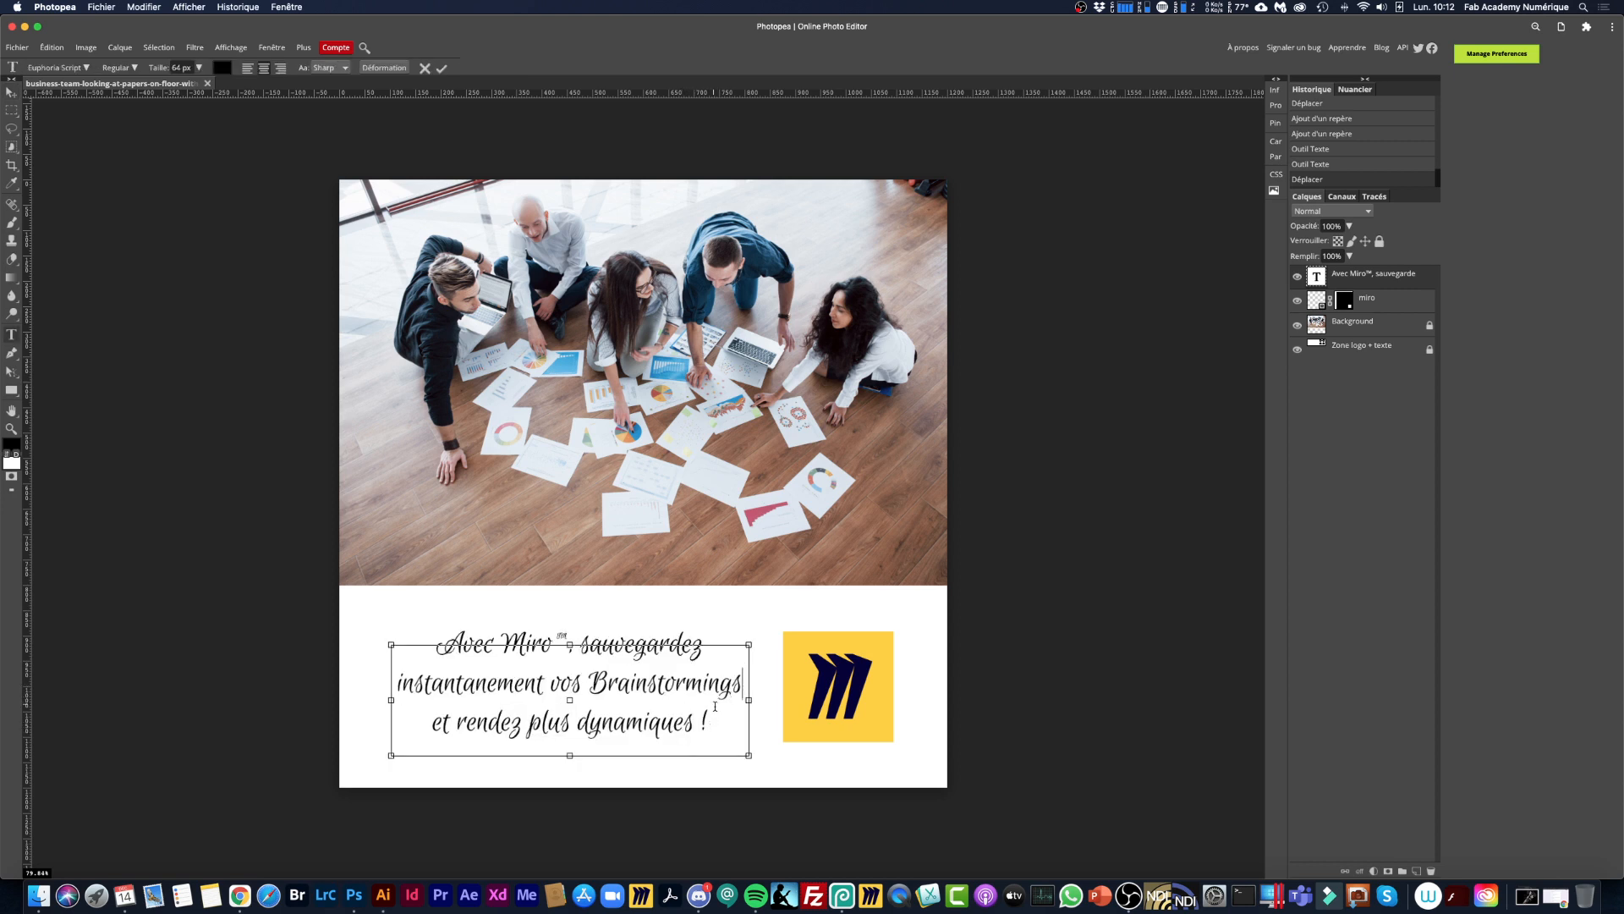
left_click(497, 682)
left_click(11, 92)
scroll(712, 408, "down", 5)
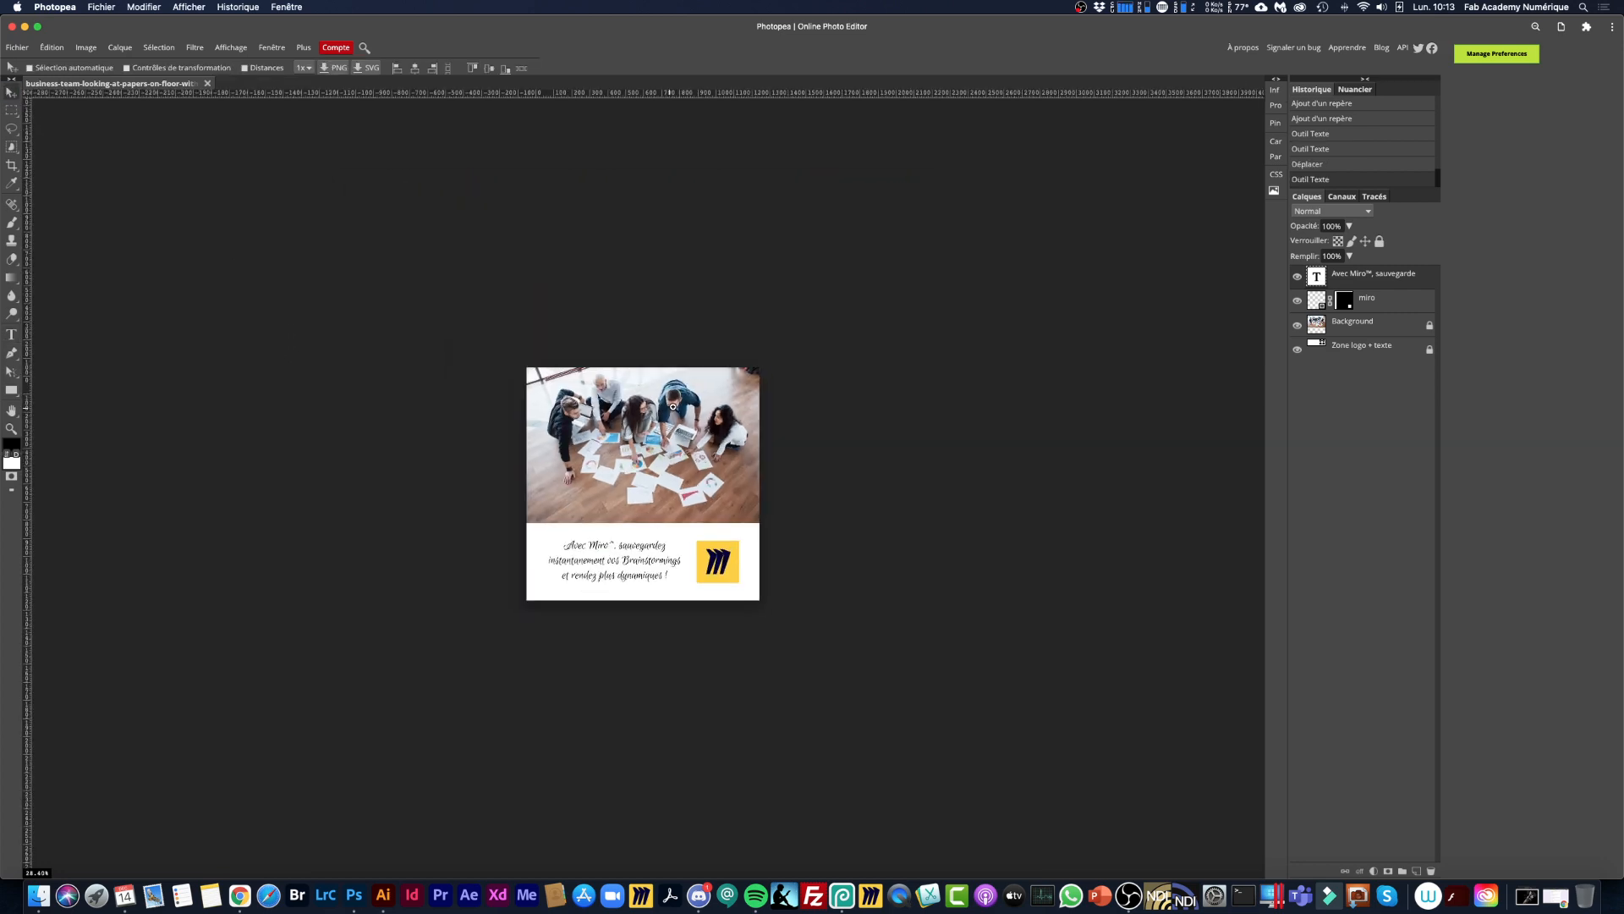
scroll(725, 442, "up", 4)
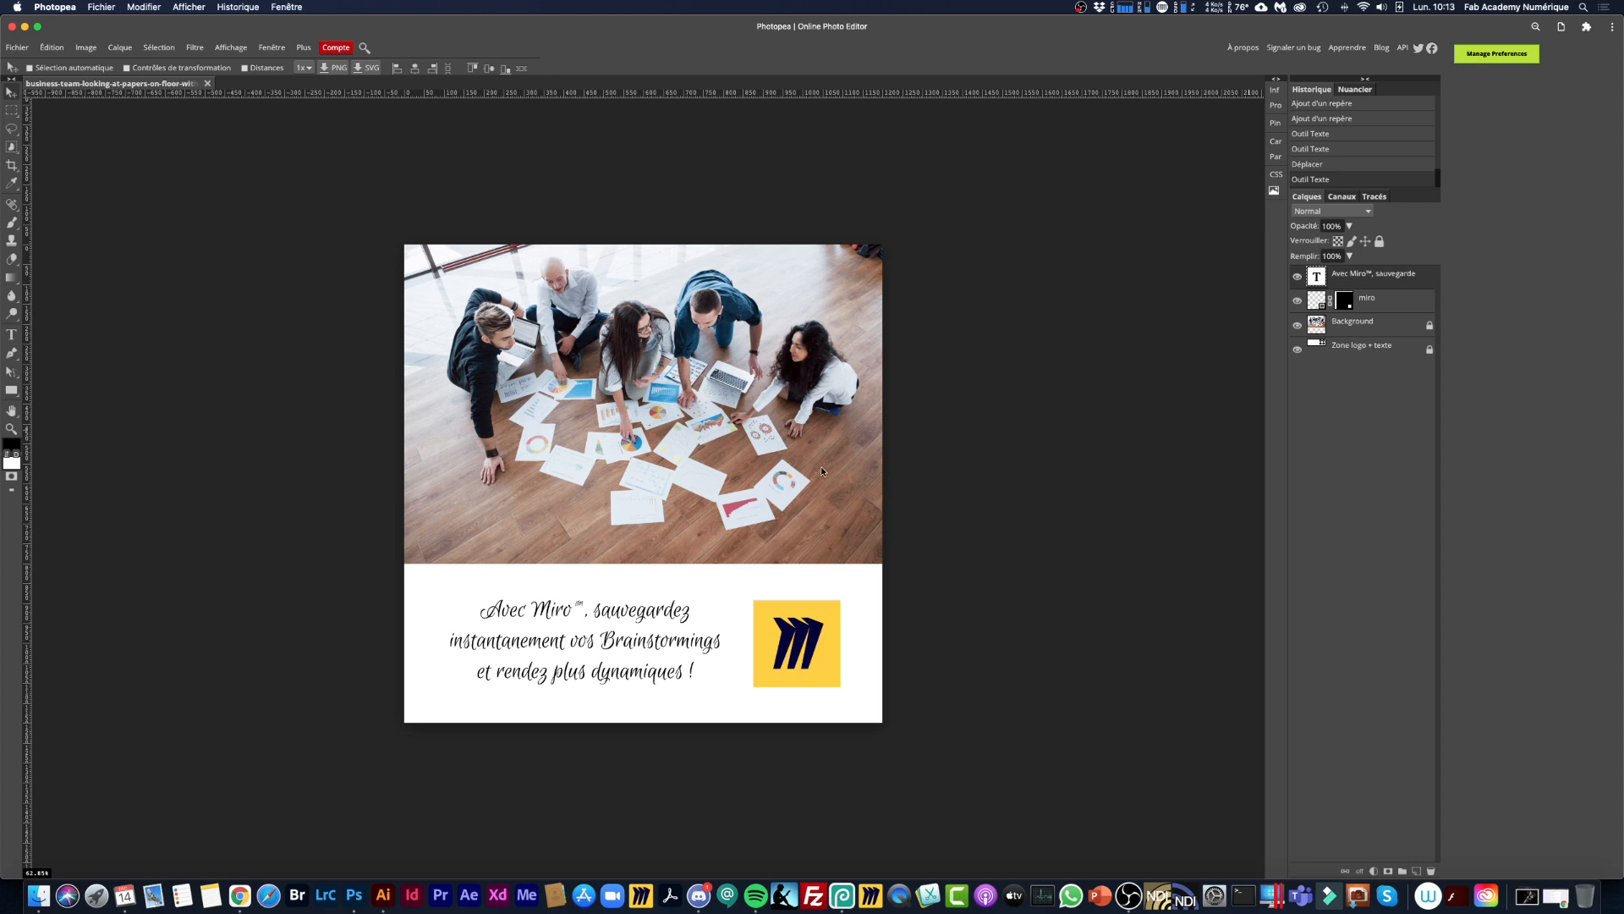
left_click(19, 48)
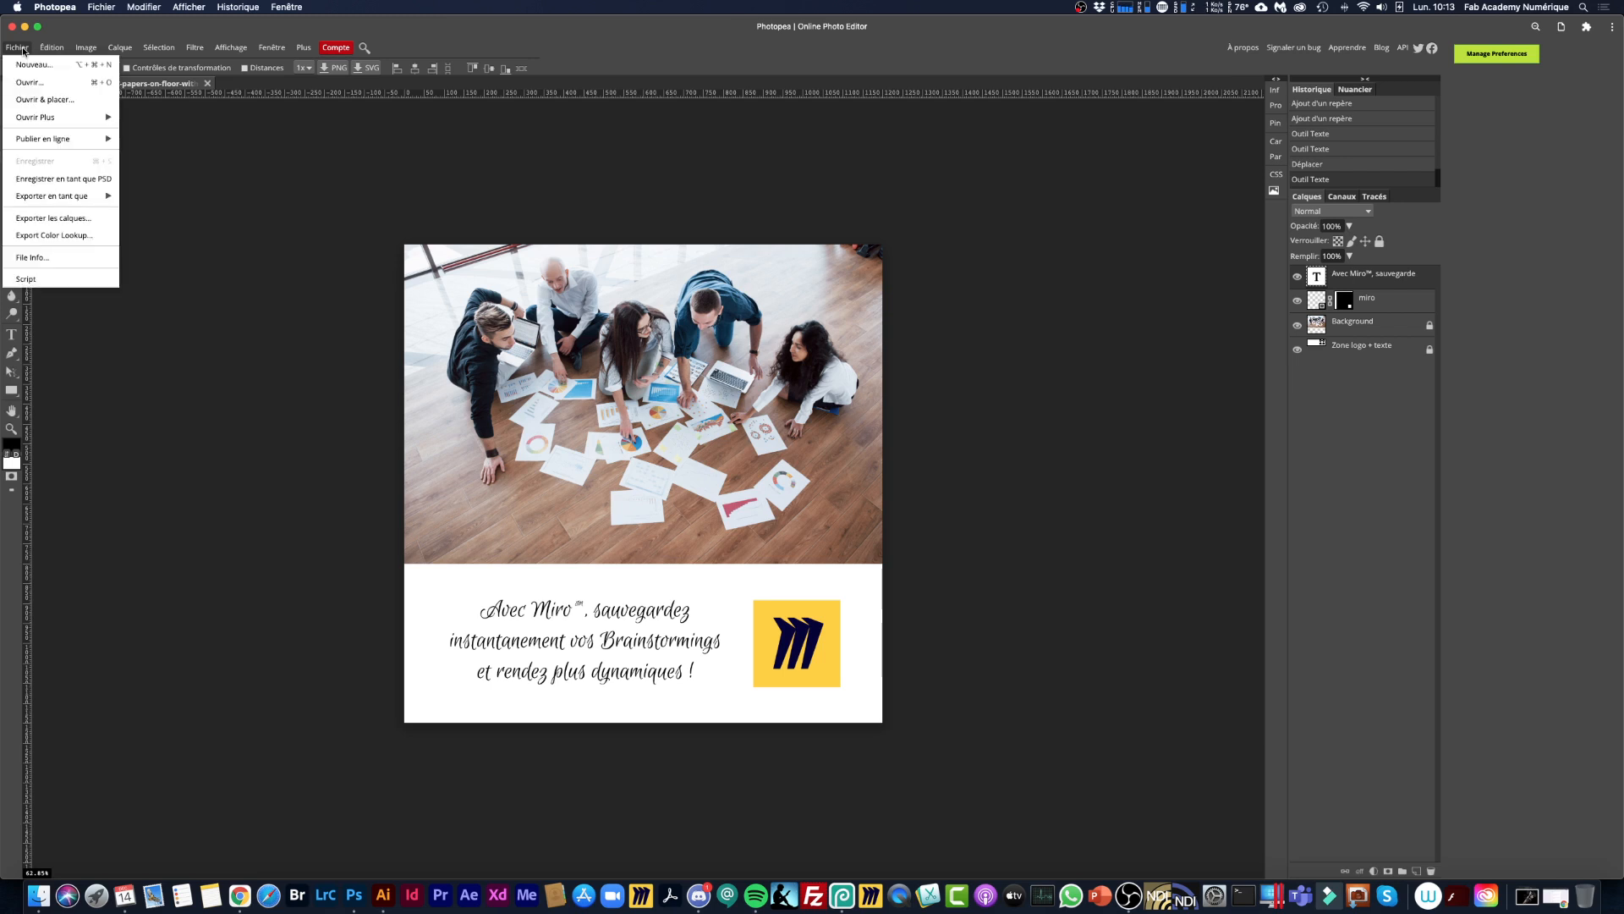
left_click(1342, 282)
left_click(1374, 304)
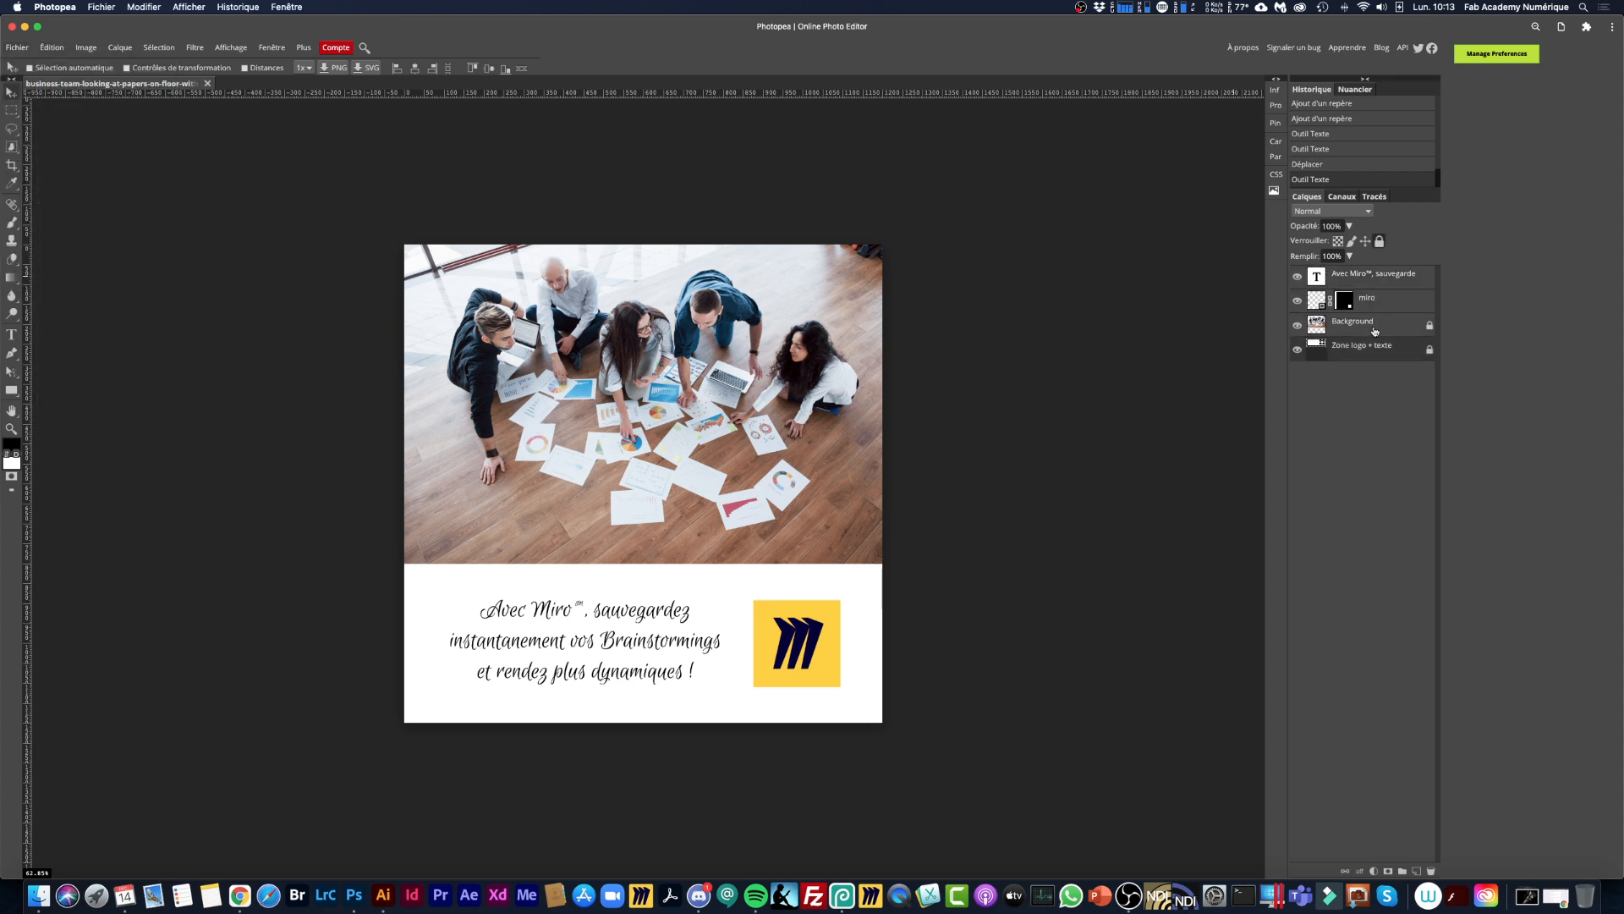
left_click(1373, 278)
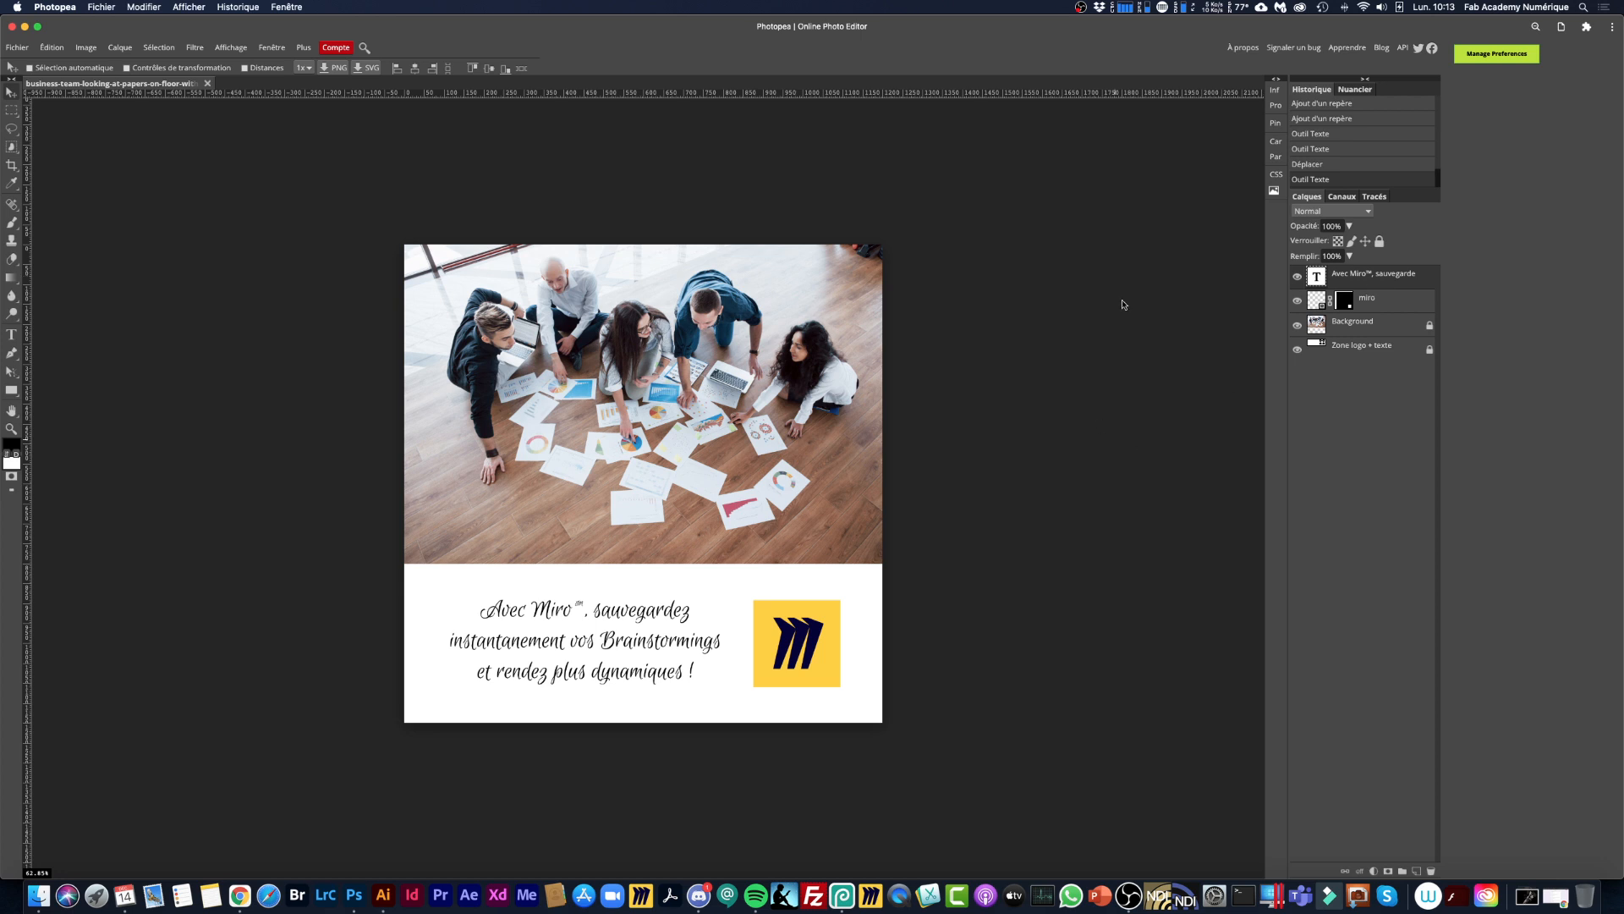
Go through the layer stack by selecting the slogan text, miro, Background and Zone logo + texte layers one after another.
left_click(1390, 309)
left_click(1387, 330)
left_click(1379, 346)
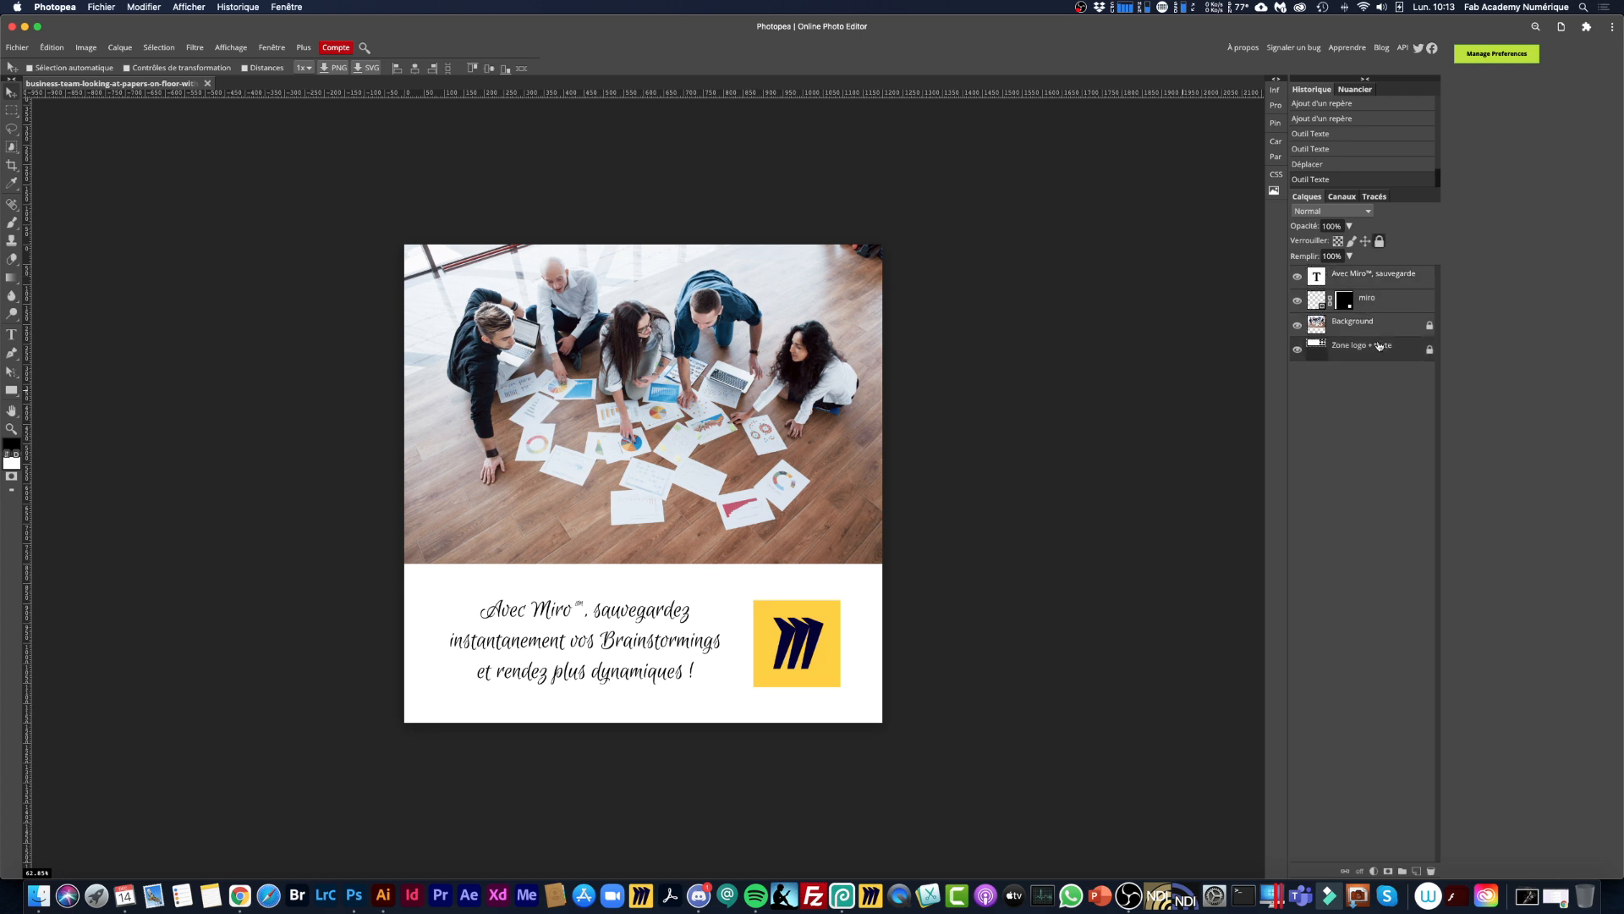
left_click(1378, 330)
left_click(1377, 306)
left_click(1375, 282)
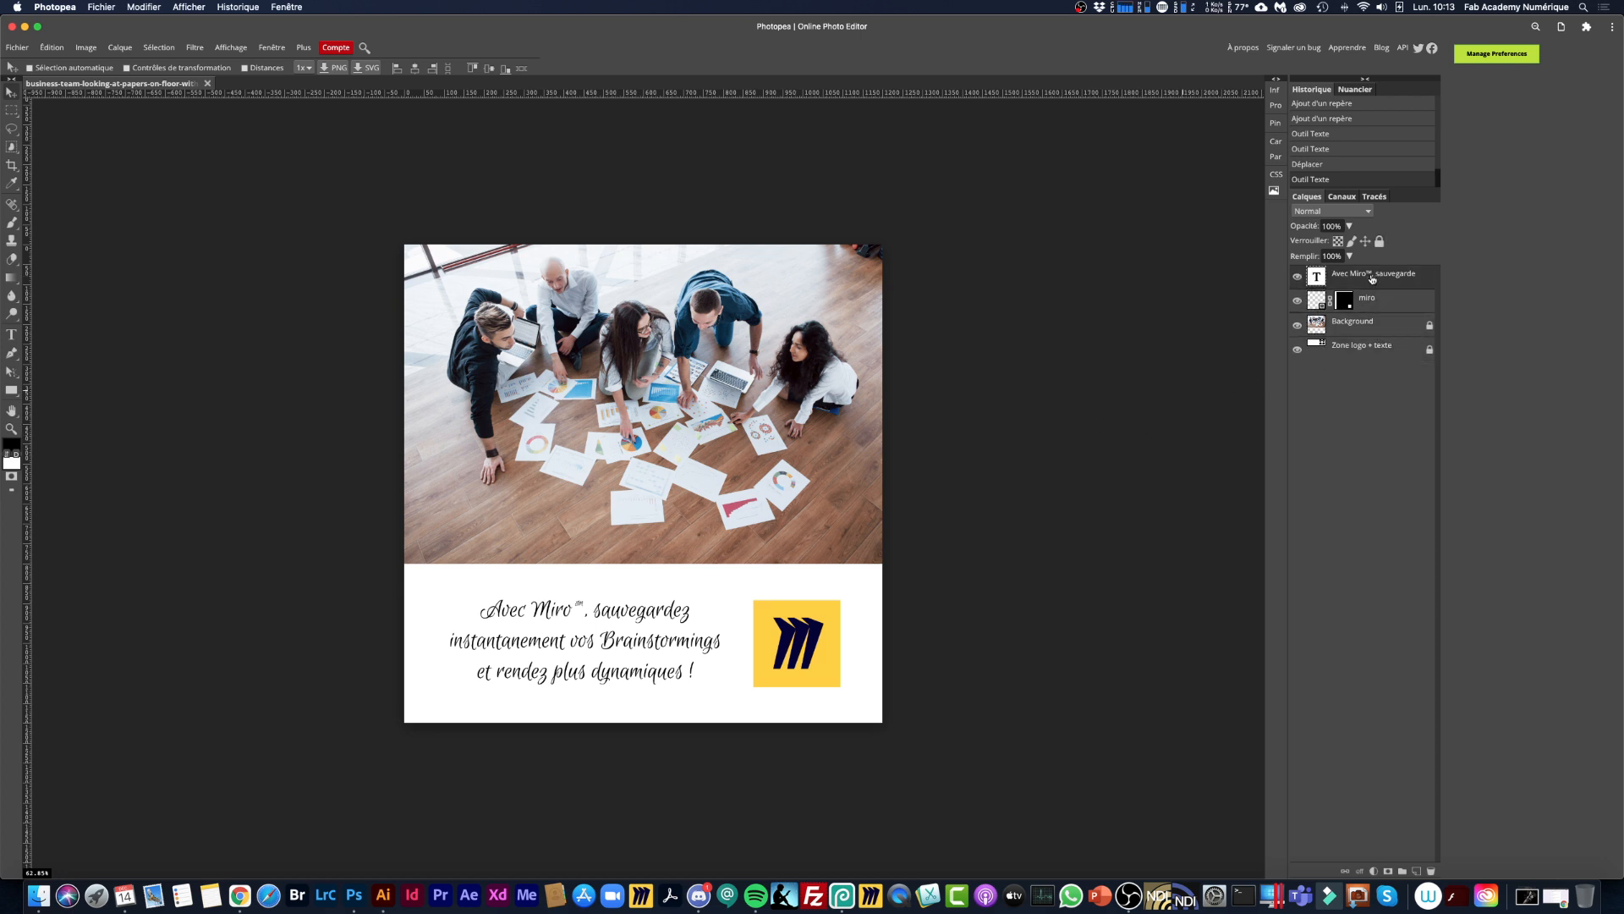
left_click(1369, 306)
left_click(1365, 330)
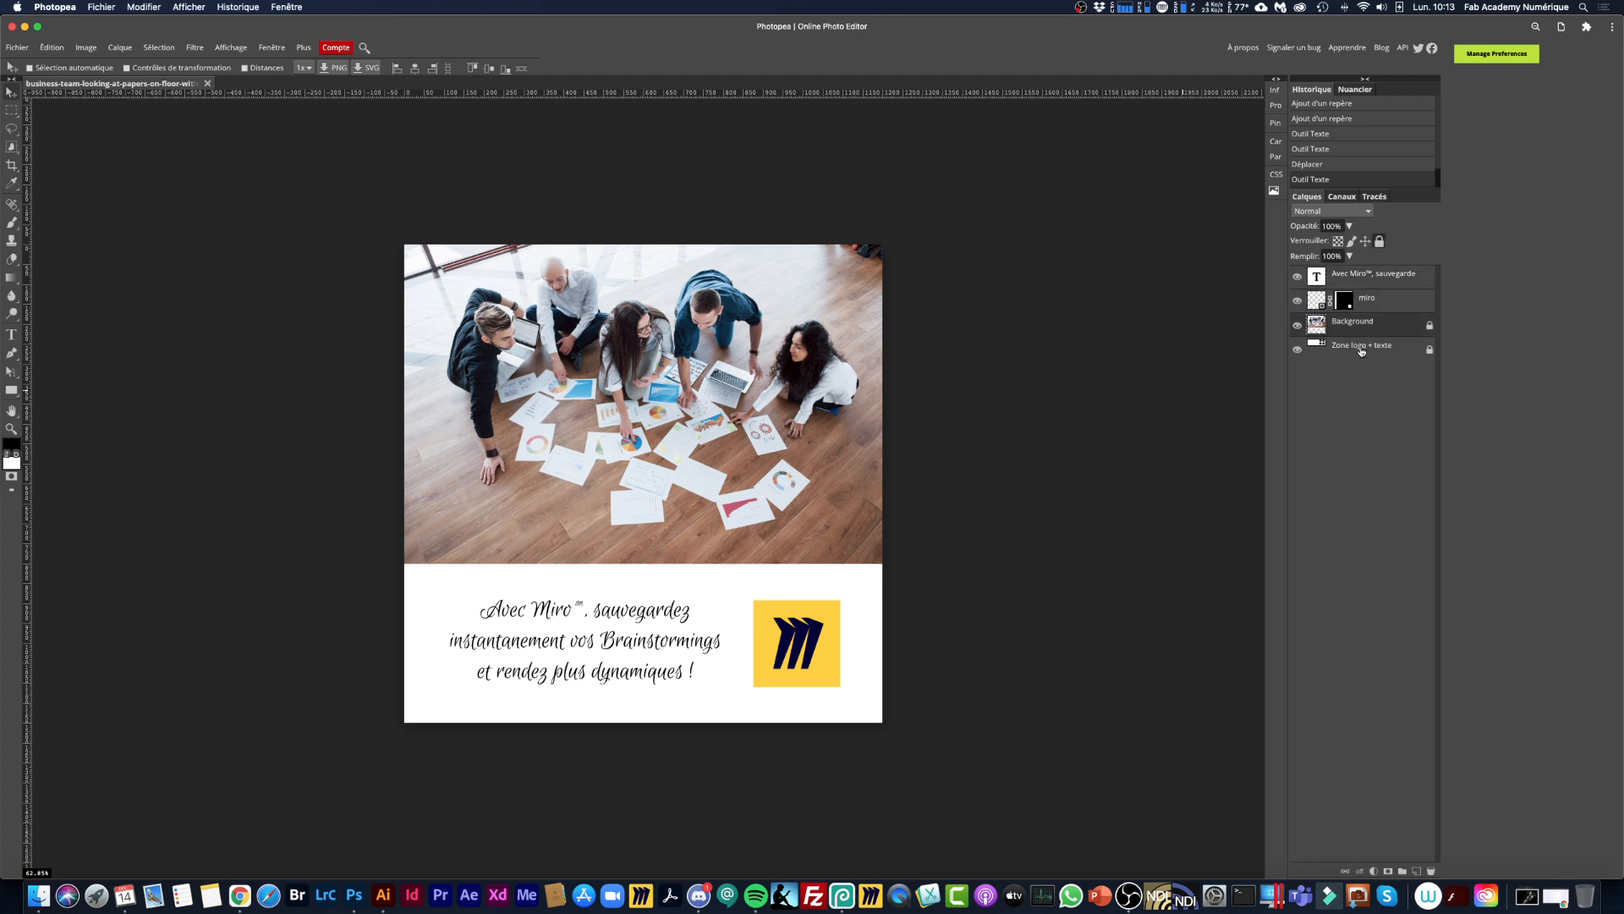
left_click(1362, 350)
left_click(1369, 325)
left_click(1370, 303)
left_click(1368, 280)
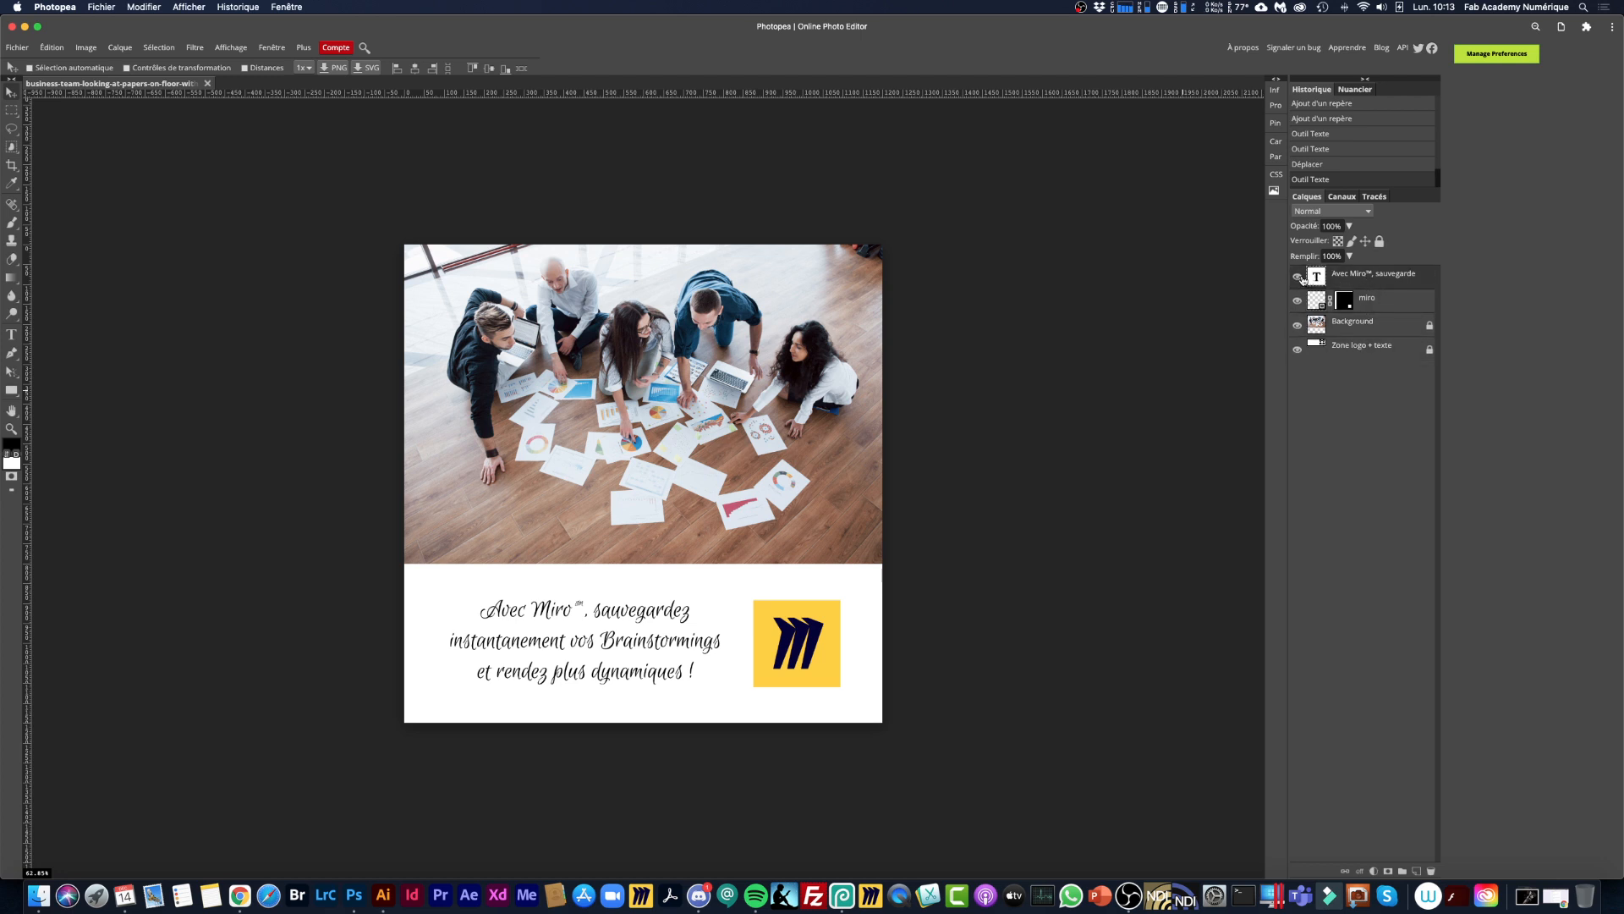
Hide and show the slogan text, miro and Background layers in turn to check what each contributes, leaving all of them visible.
left_click(1298, 277)
left_click(1298, 276)
left_click(1298, 277)
left_click(1297, 277)
left_click(1298, 301)
left_click(1299, 301)
left_click(1299, 326)
left_click(1299, 326)
left_click(1298, 277)
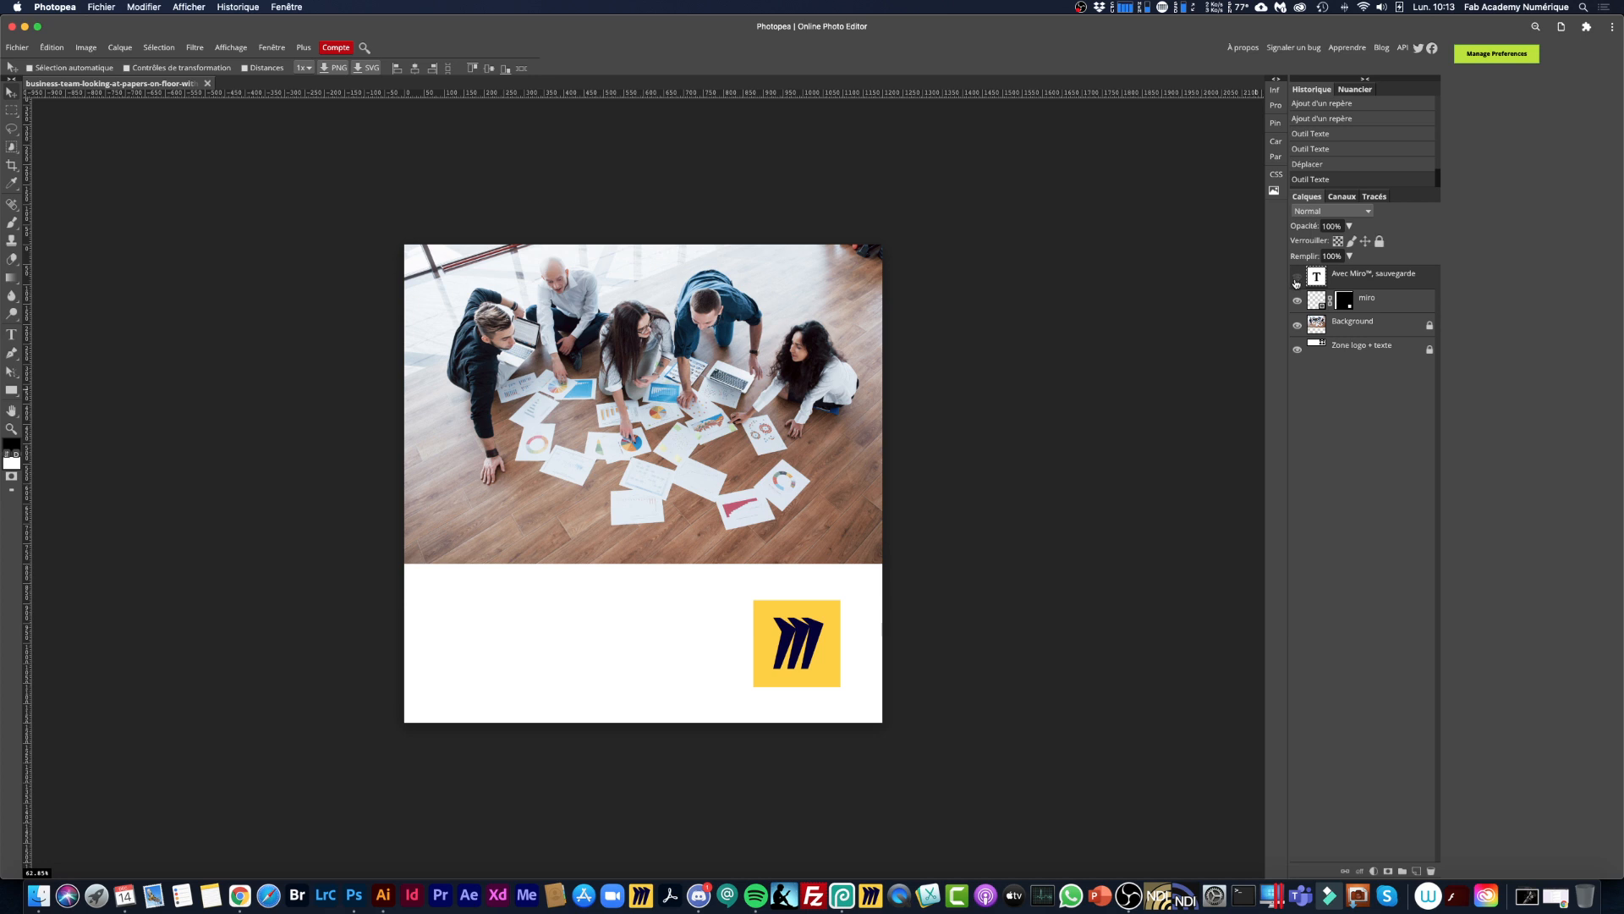
left_click(1298, 276)
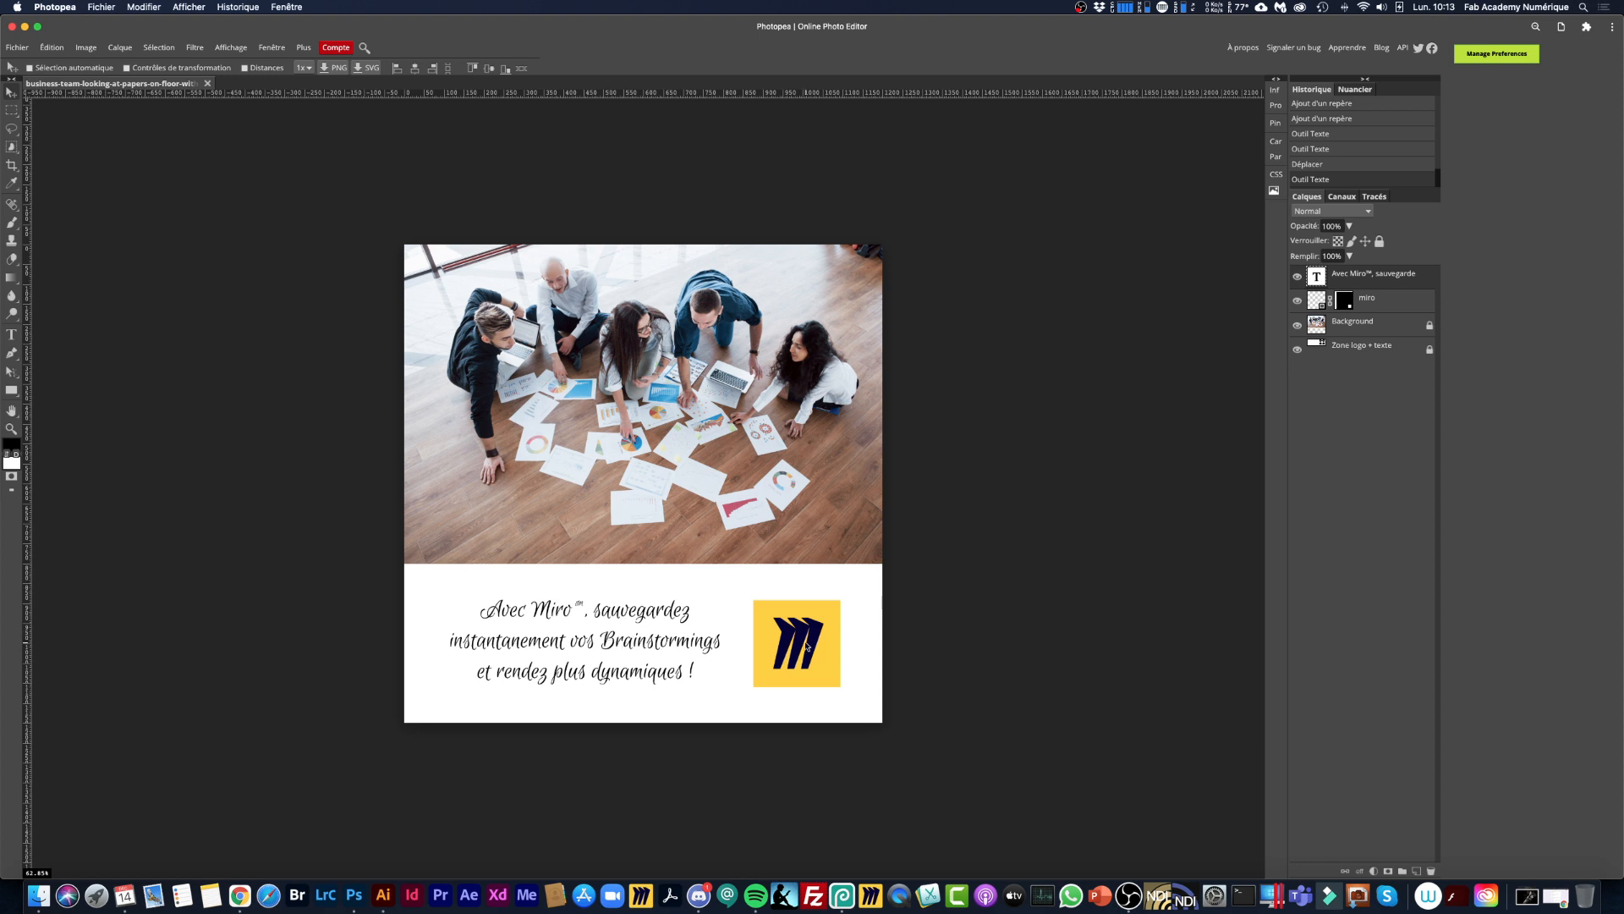
left_click(1297, 277)
left_click(1297, 277)
Save the layered visual as a PSD file.
left_click(18, 47)
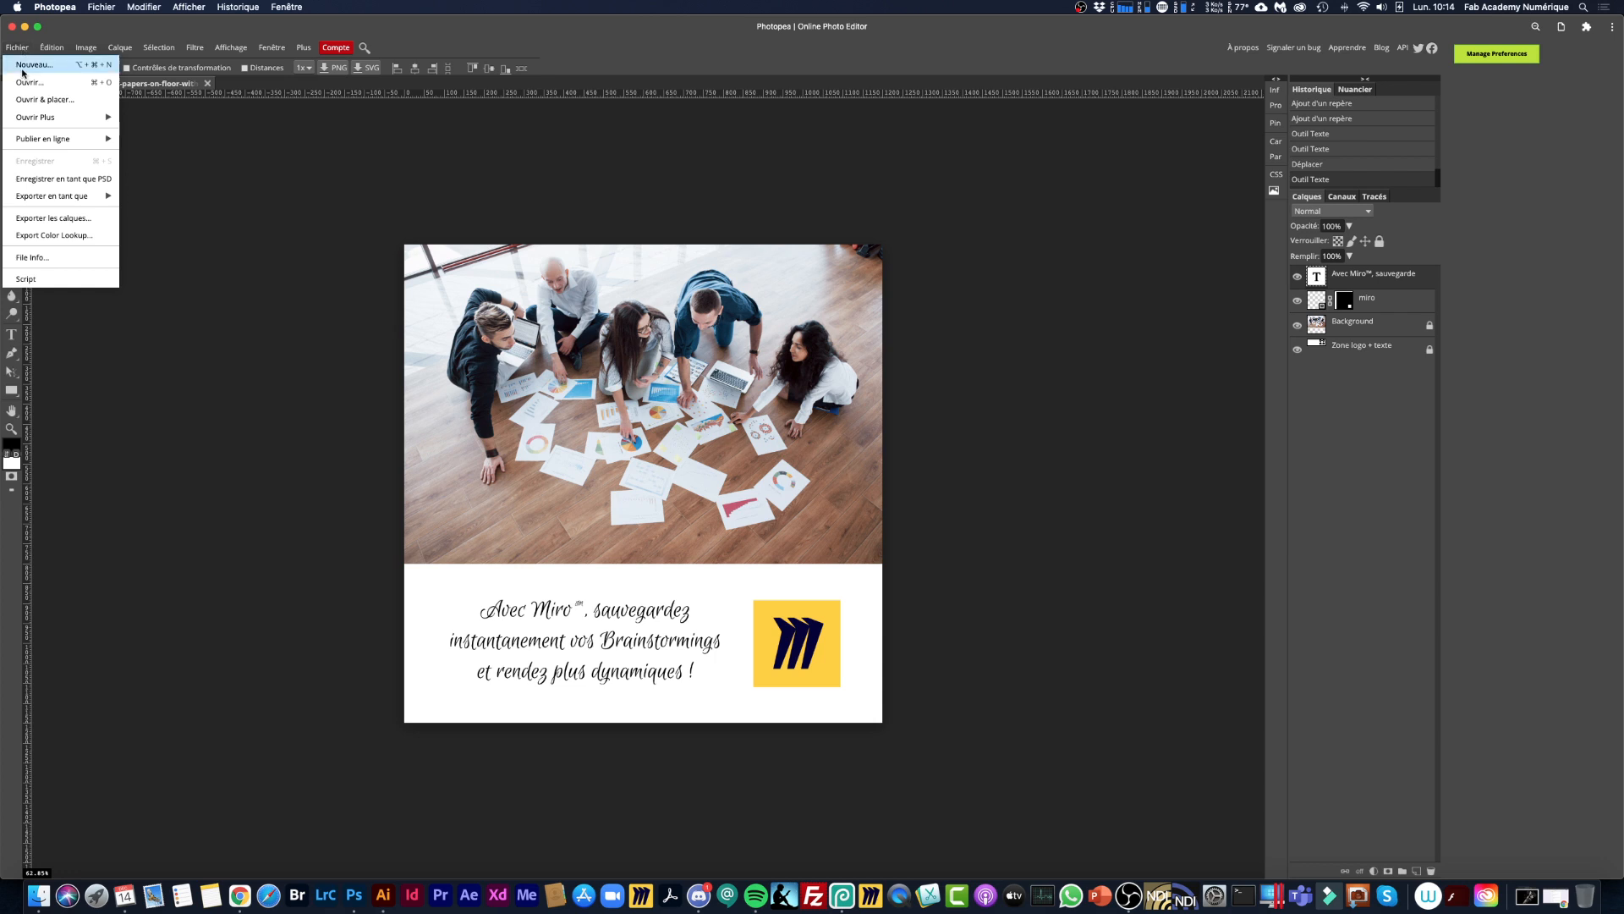
left_click(54, 184)
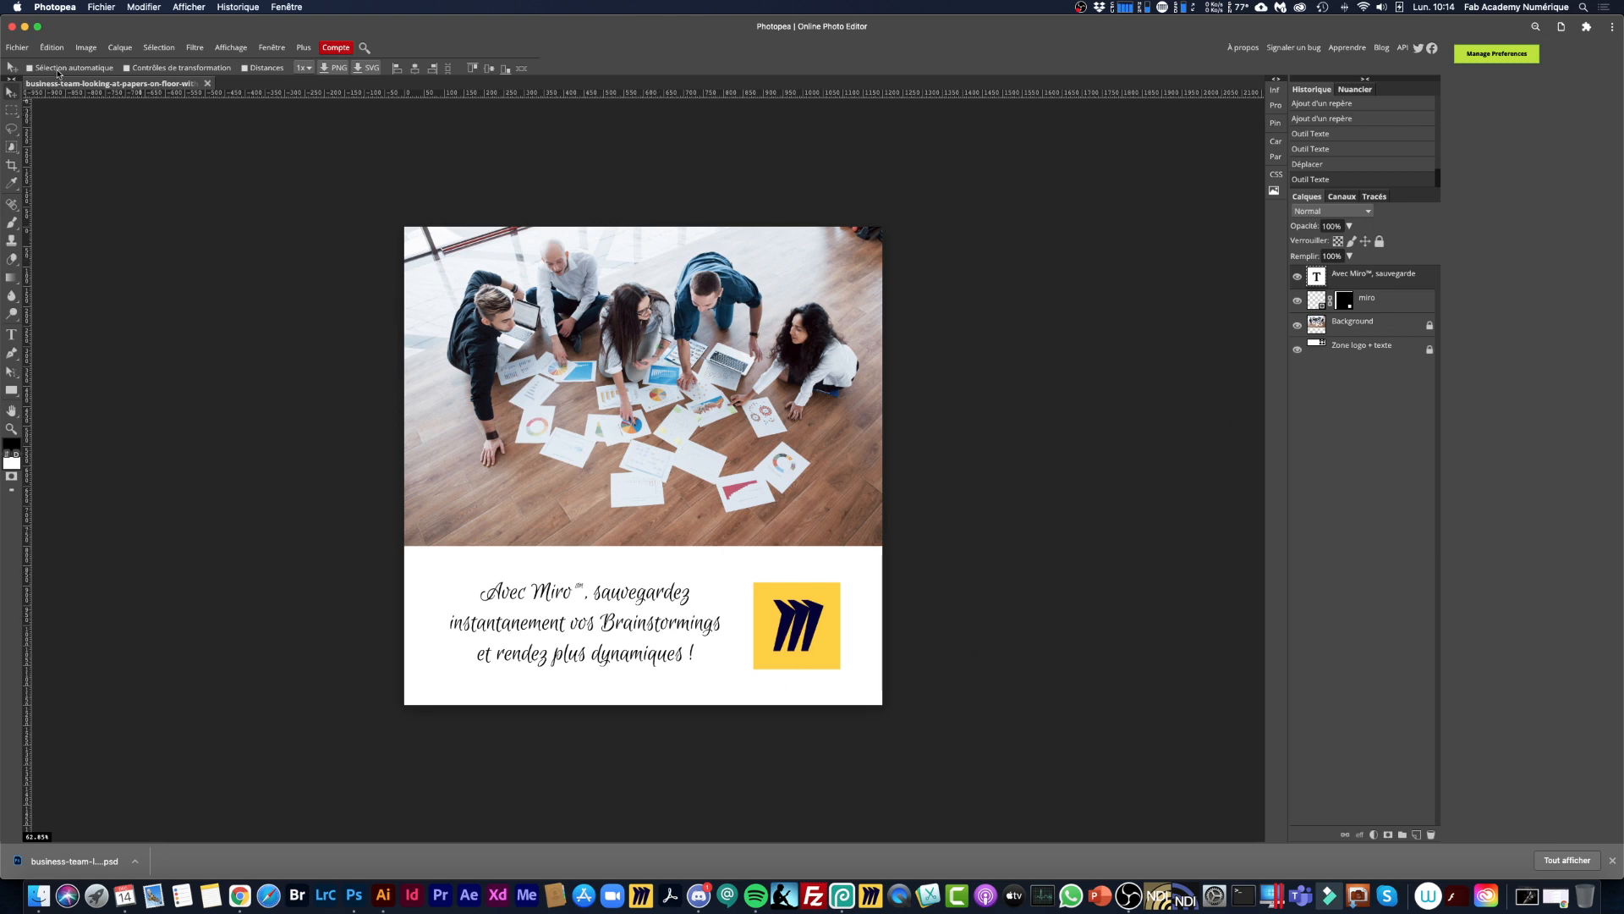
Set up a JPG export of the visual at 1200 × 1200 px with 70% quality.
left_click(17, 48)
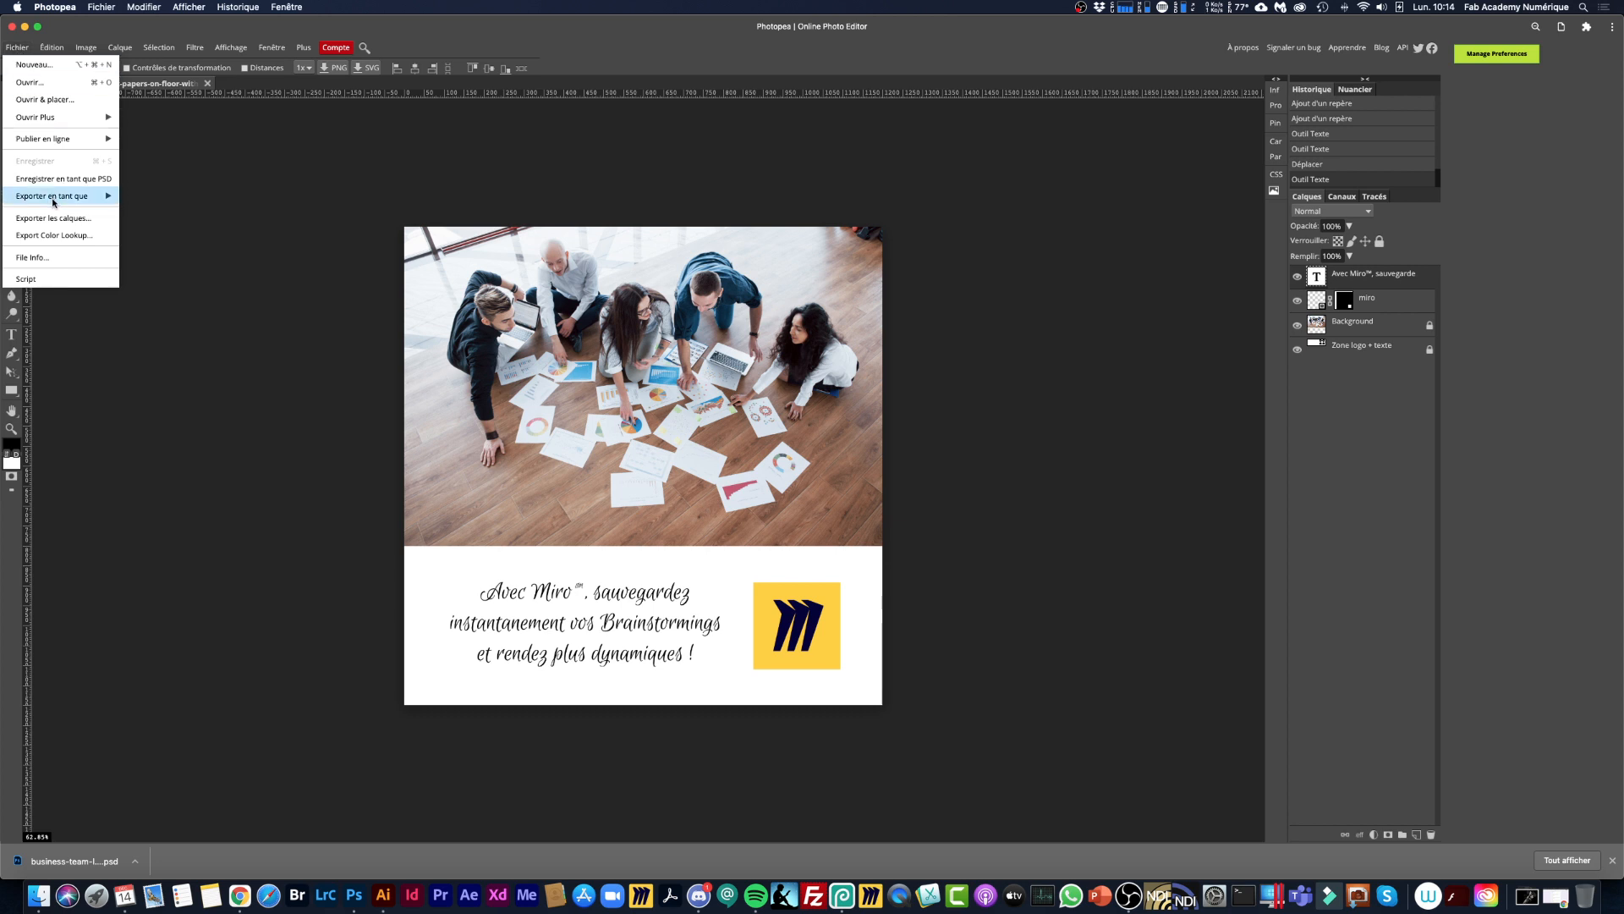
mouse_move(53, 203)
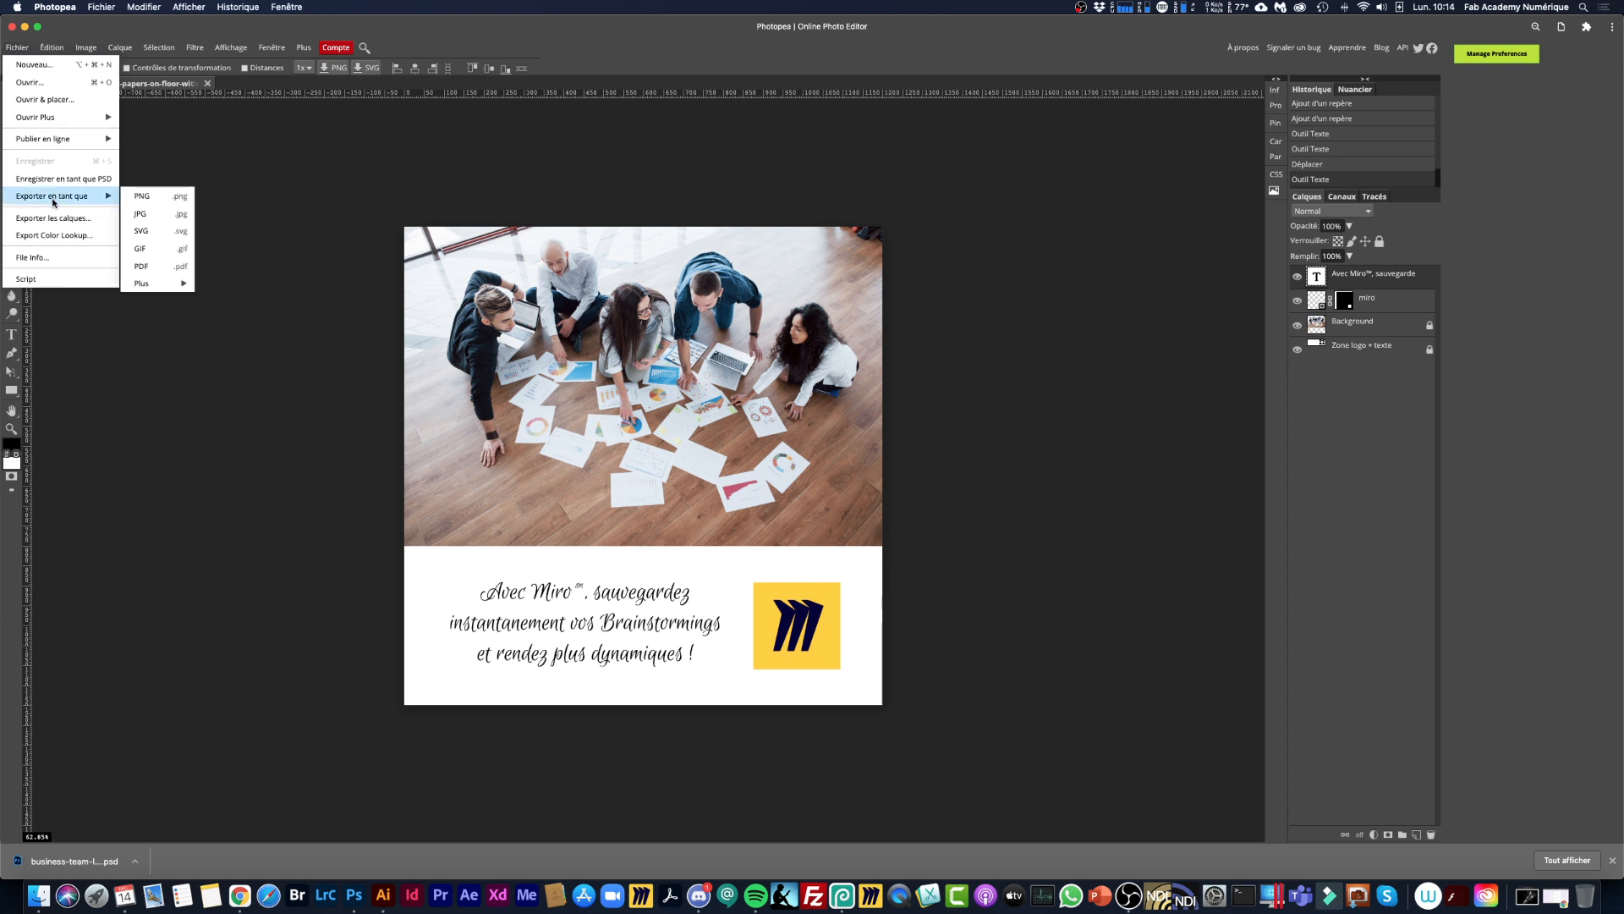
left_click(162, 218)
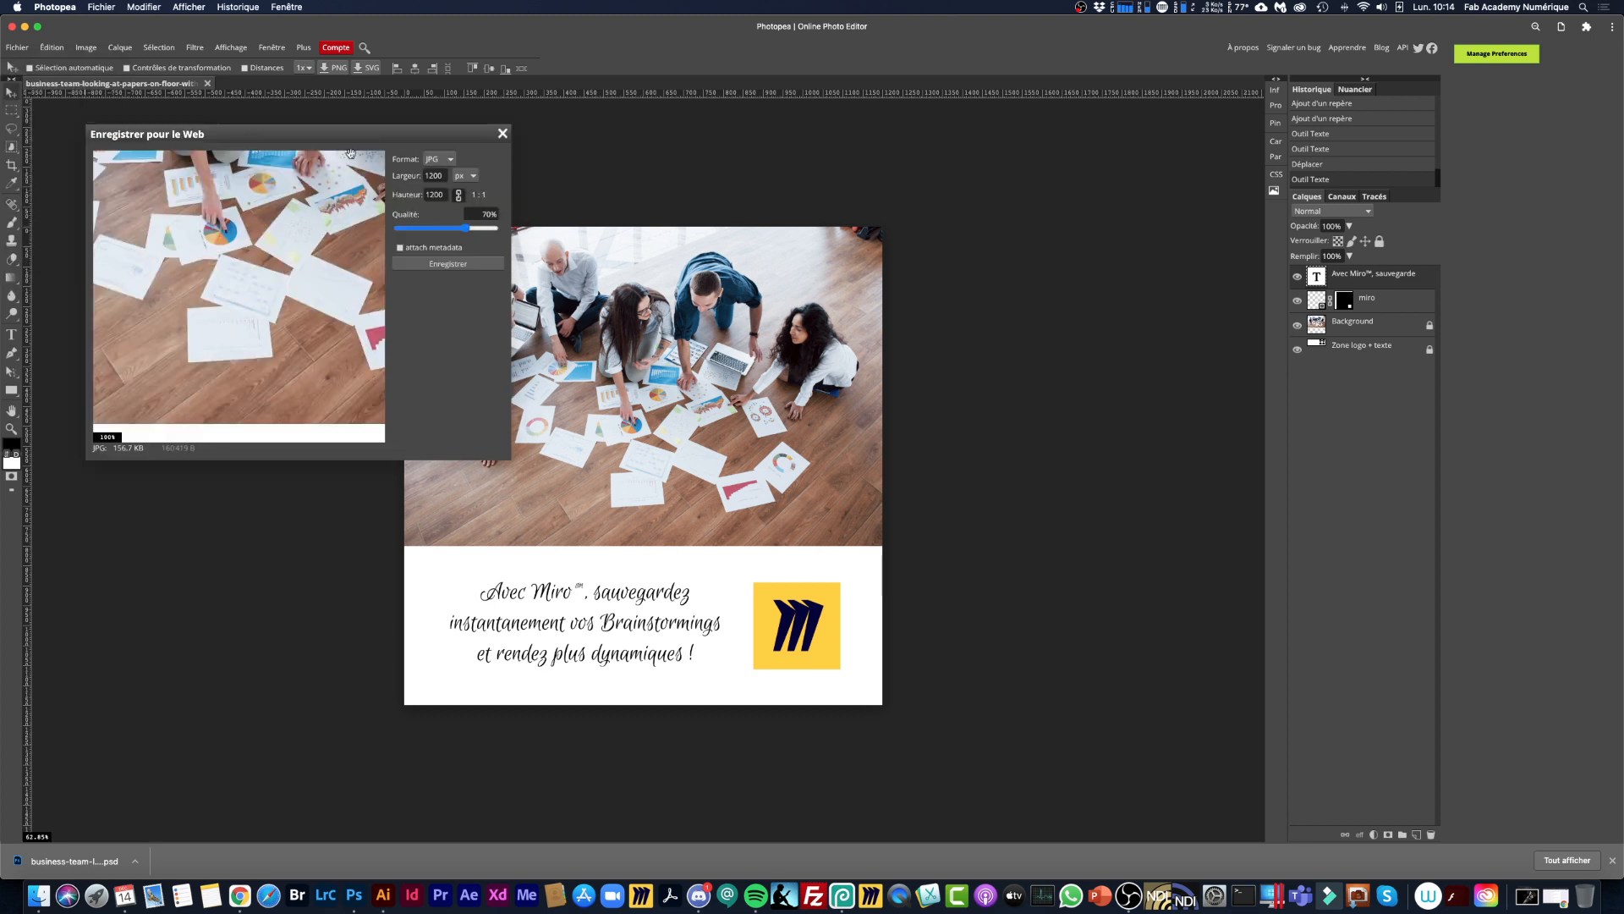
left_click_drag(460, 136, 580, 144)
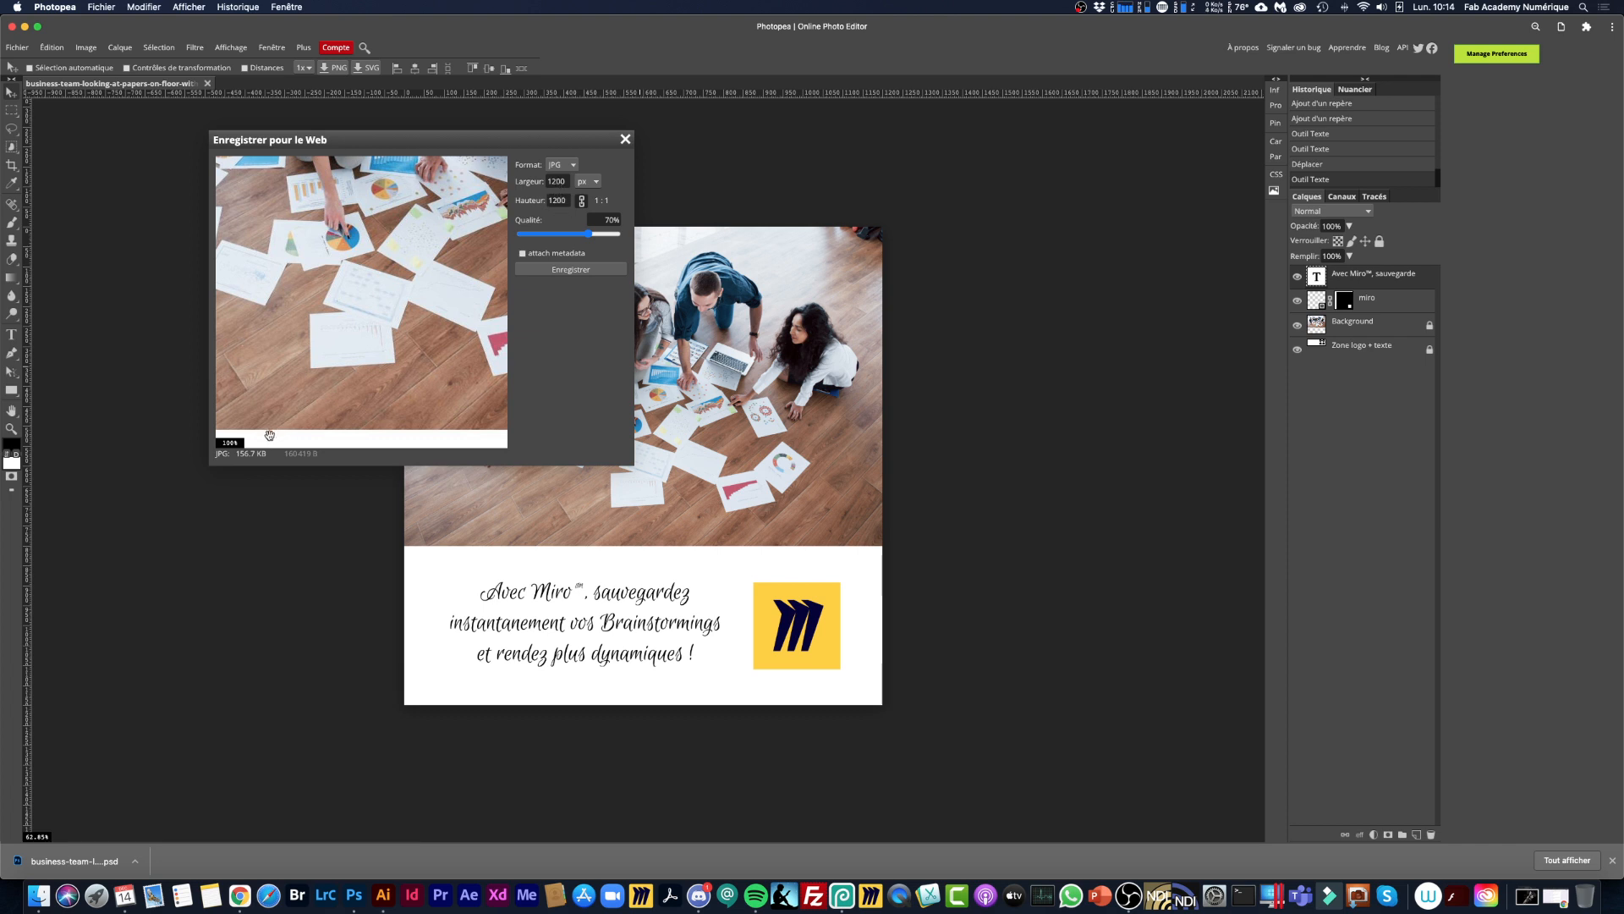
left_click_drag(587, 234, 585, 234)
left_click_drag(597, 234, 591, 234)
Inspect the slogan and the logo in the export preview, and save the JPG.
left_click_drag(368, 359, 393, 279)
scroll(393, 280, "down", 10)
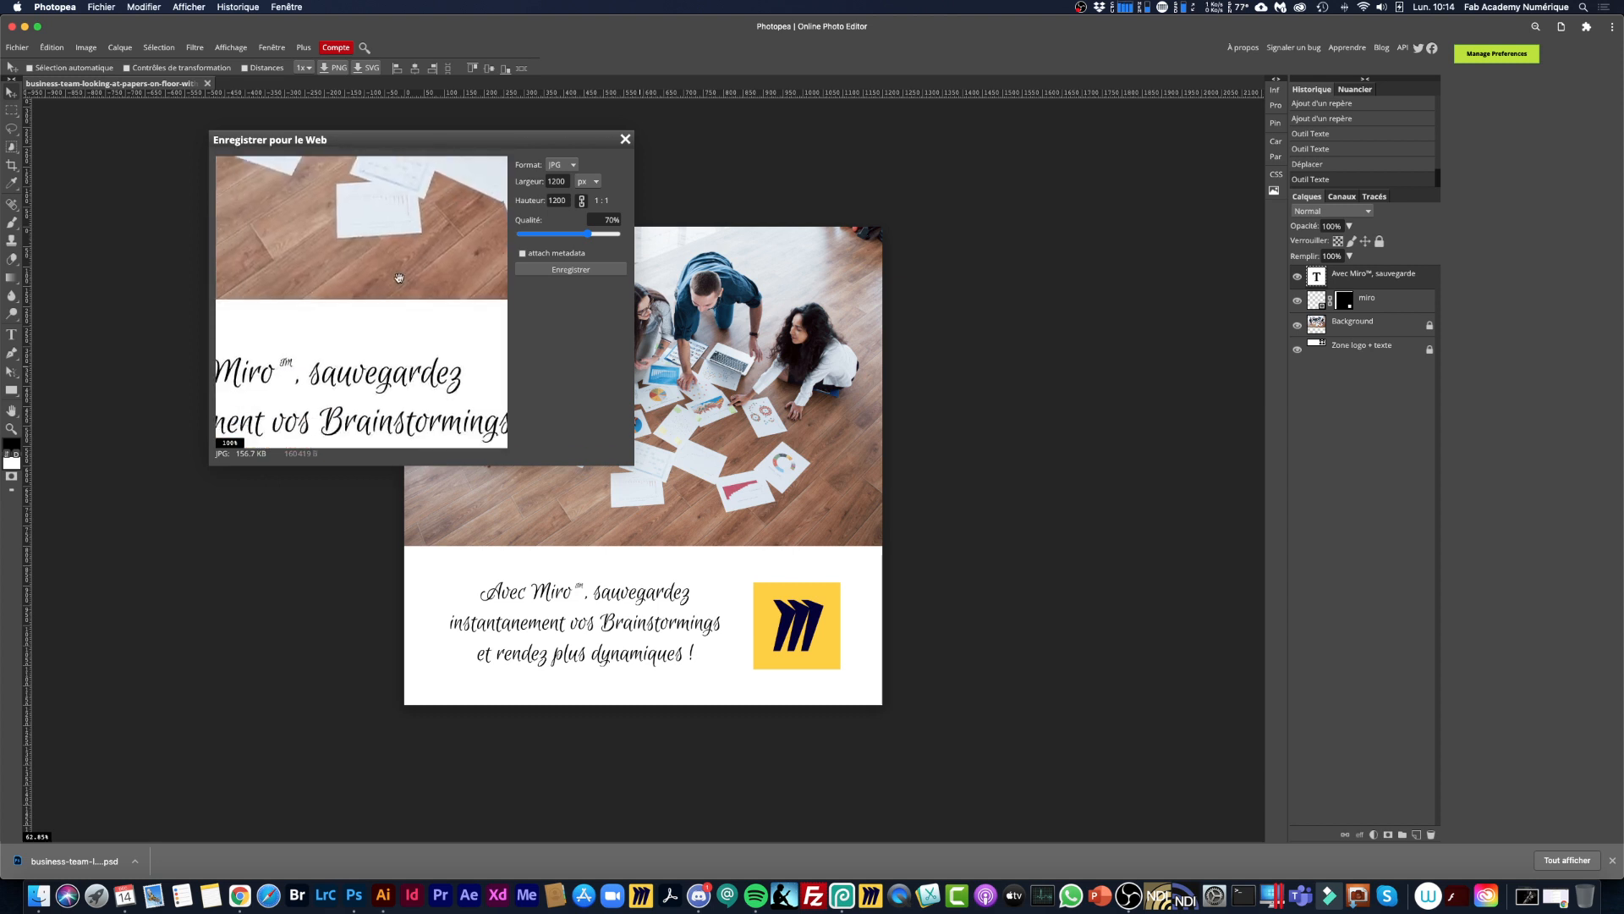
scroll(369, 272, "right", 5)
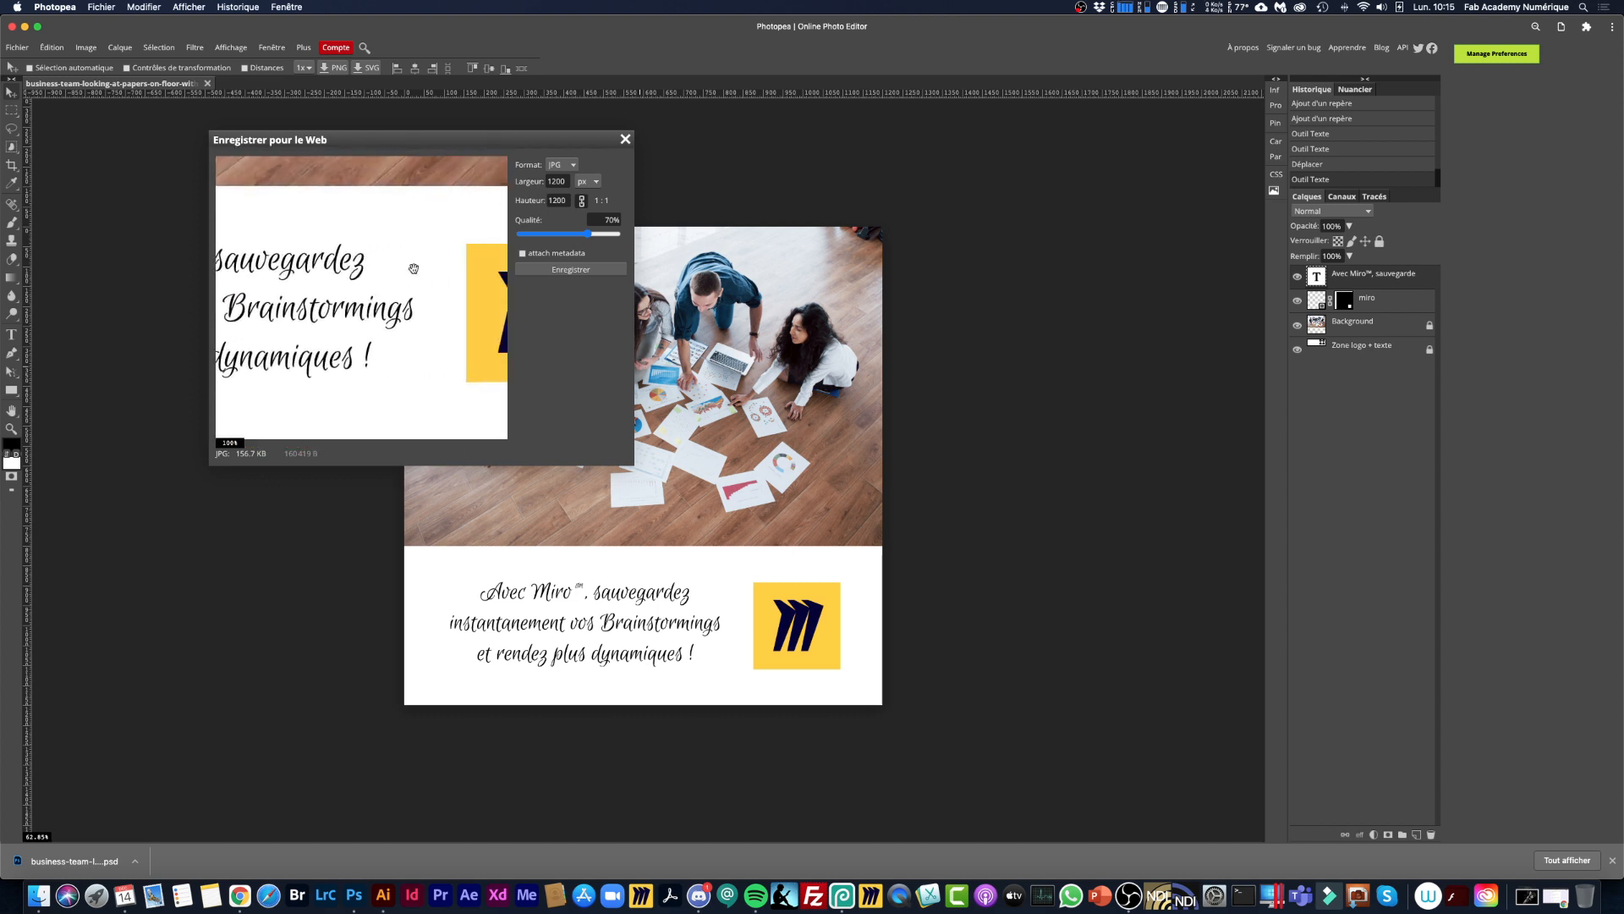
scroll(383, 288, "right", 4)
scroll(390, 295, "right", 2)
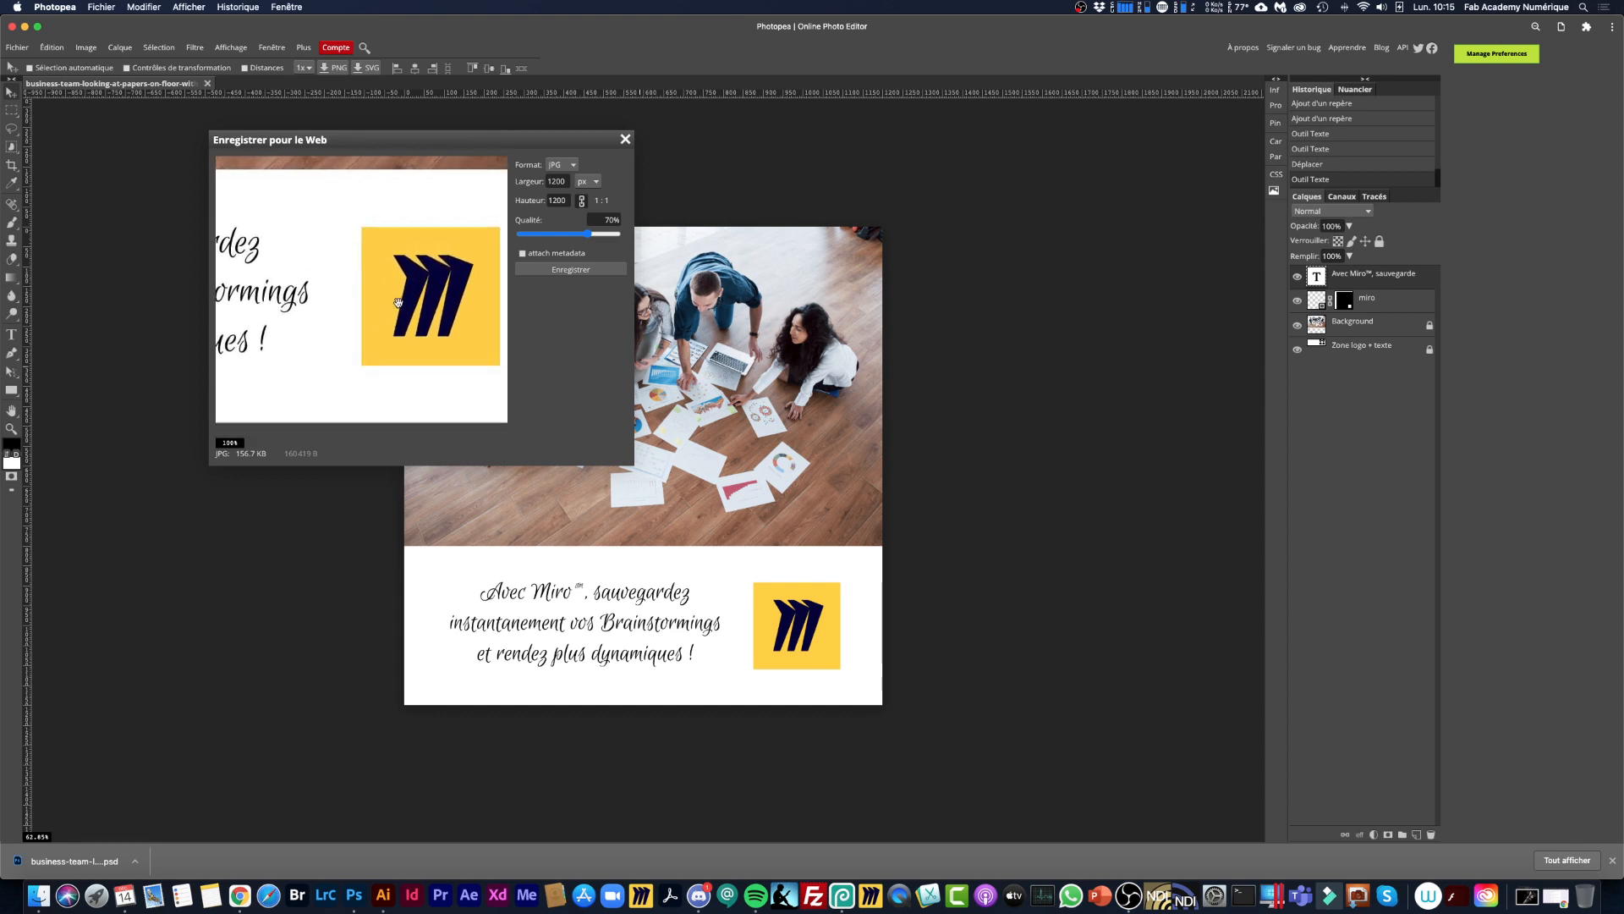
left_click(575, 269)
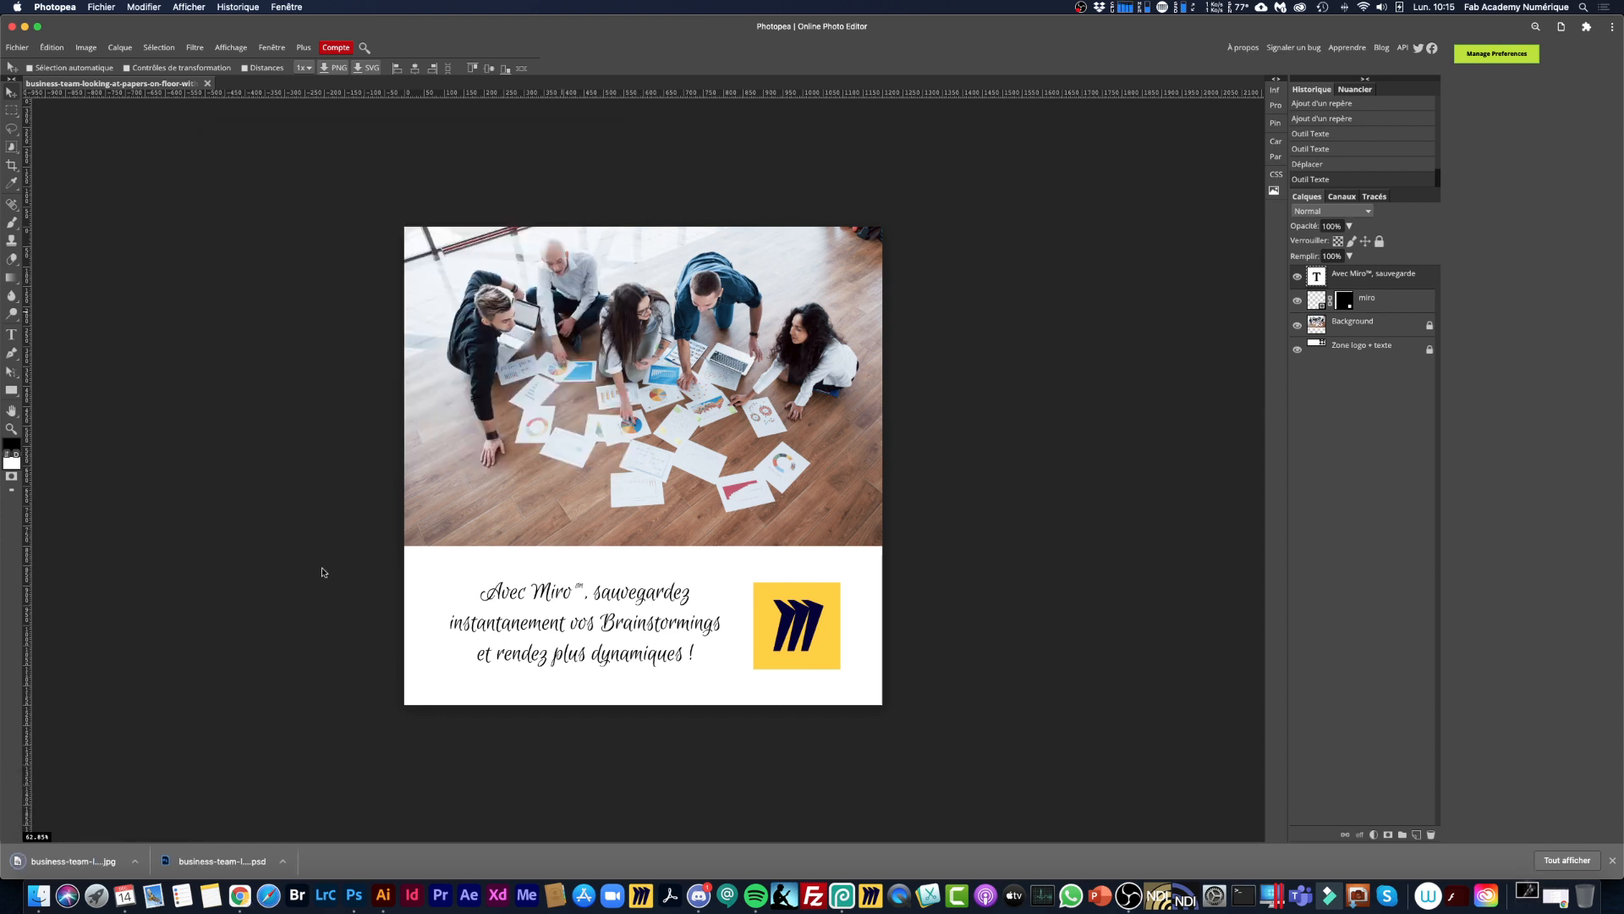
Open the downloaded JPG in Aperçu and move its window to the middle of the screen to view the finished visual.
left_click(104, 860)
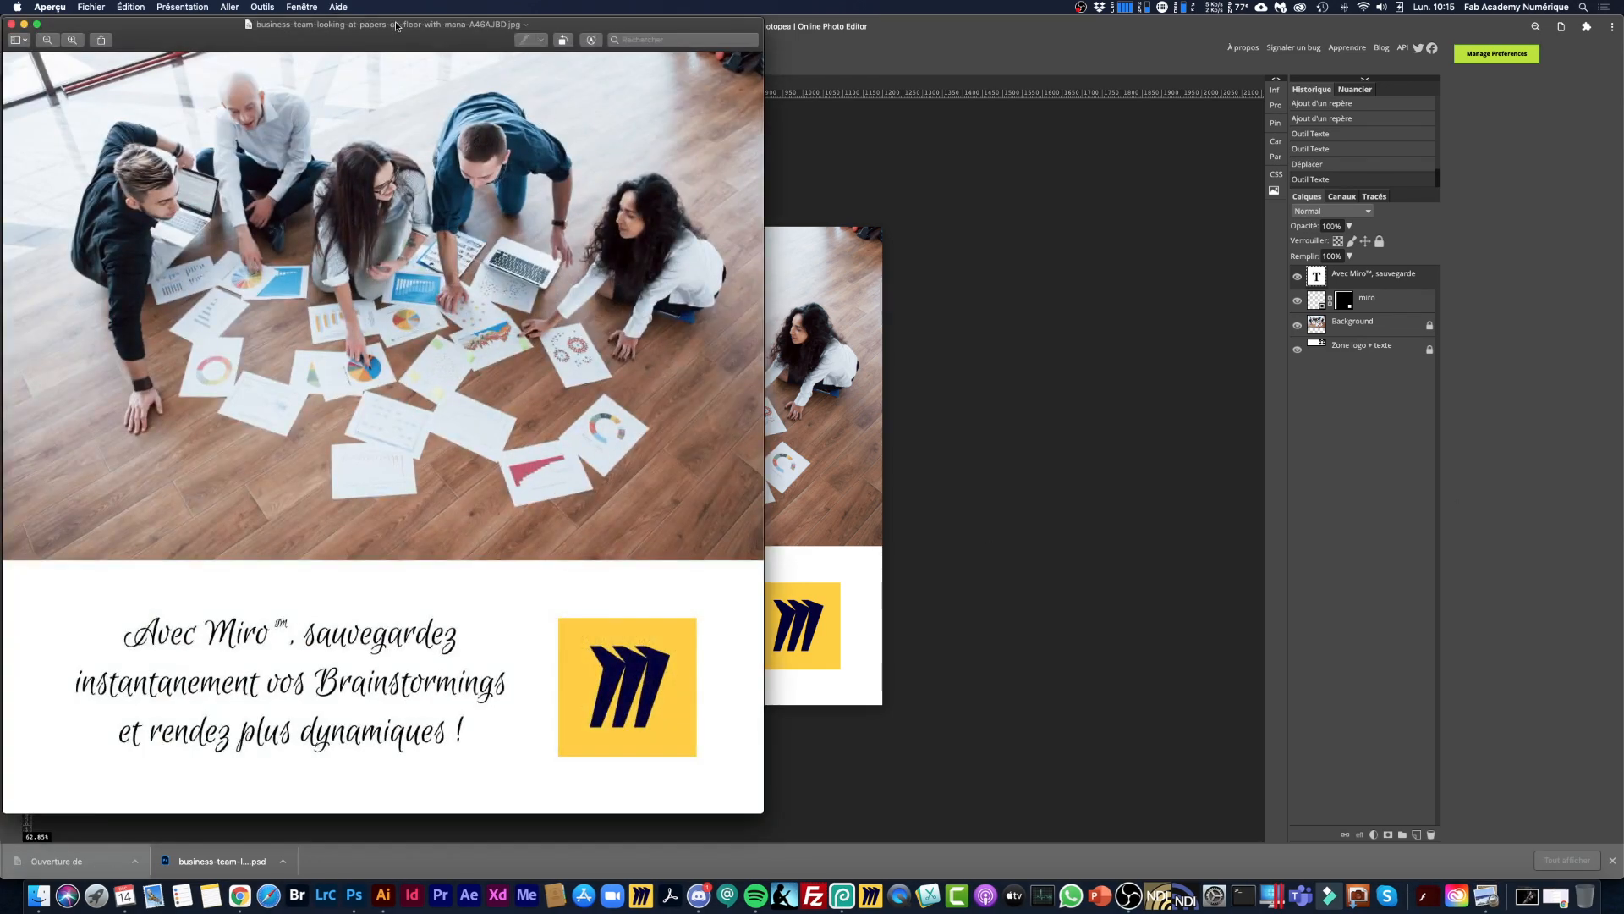
left_click_drag(396, 25, 759, 36)
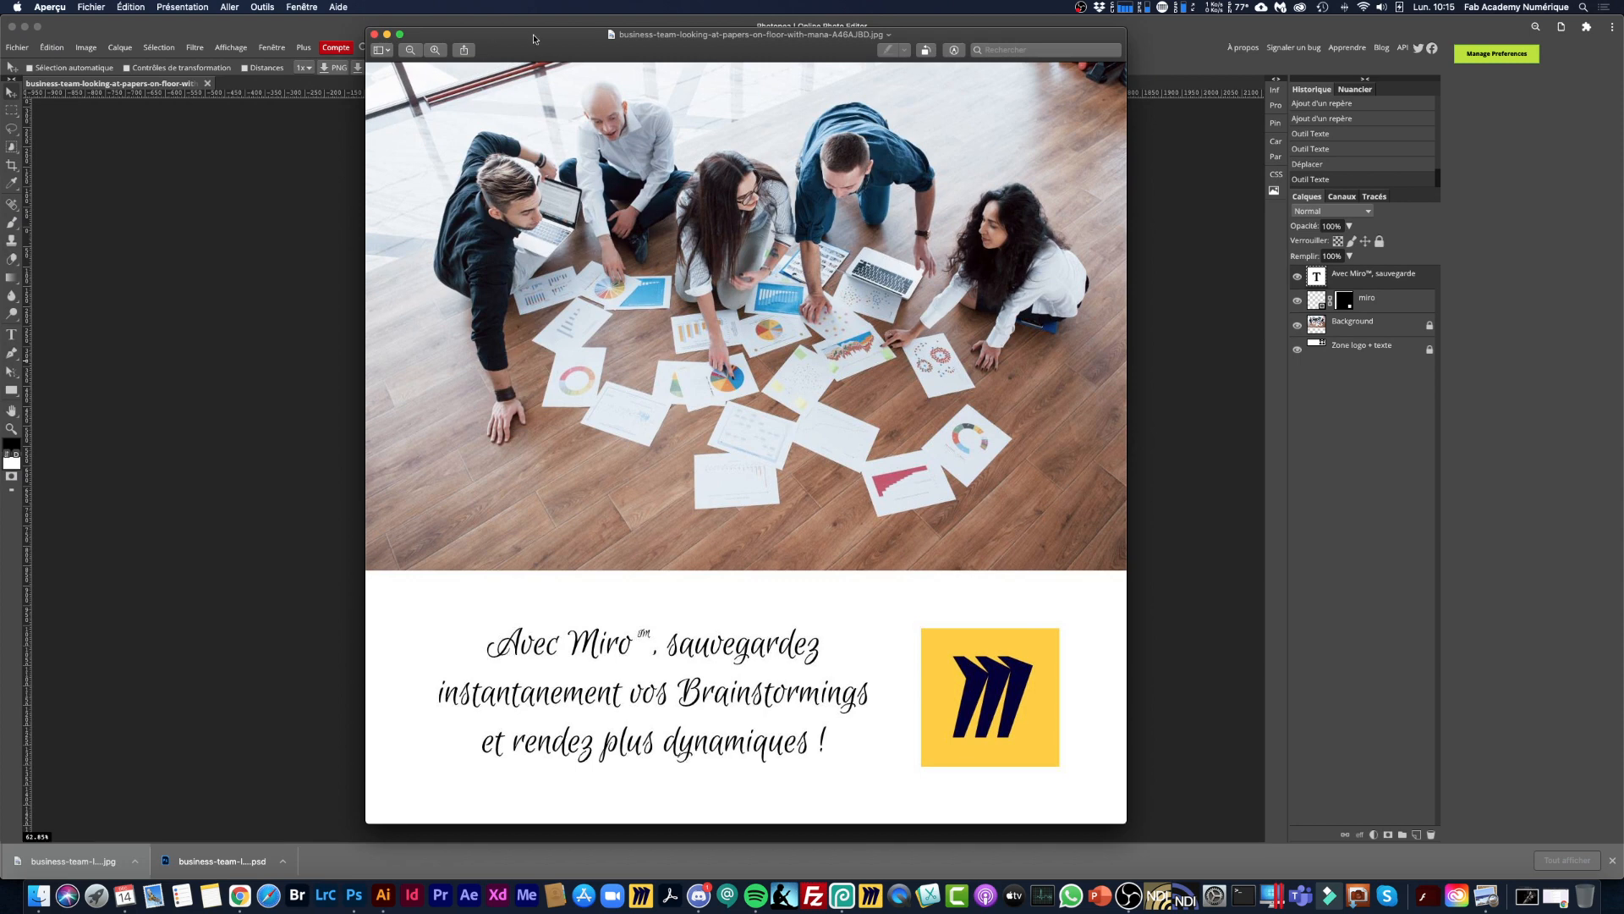
left_click_drag(533, 39, 574, 49)
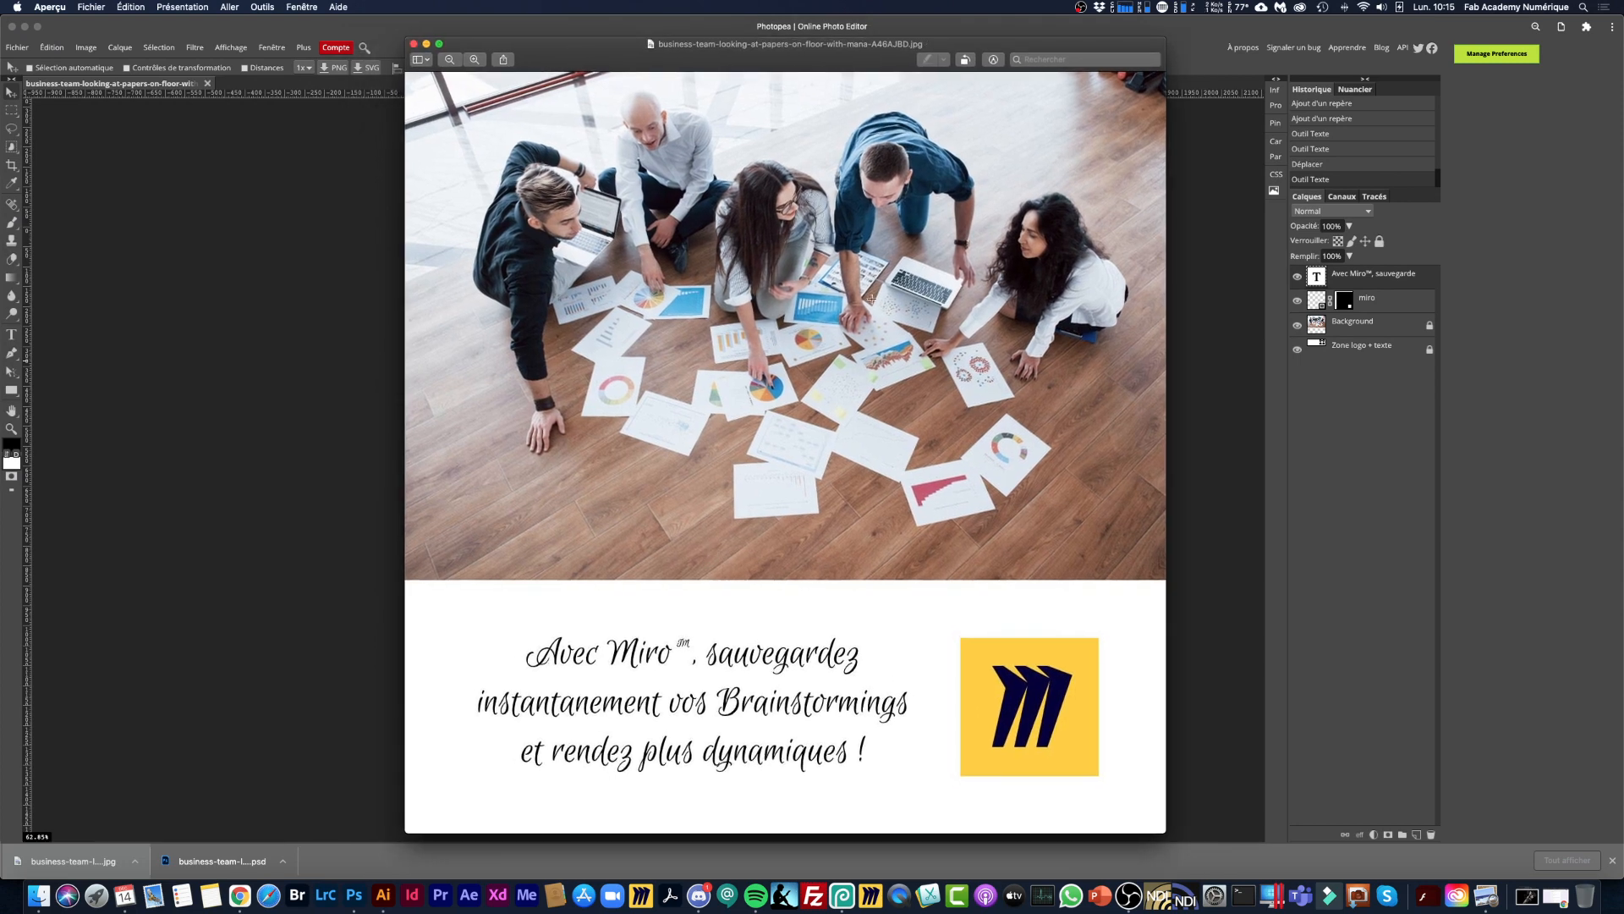
left_click_drag(649, 73, 611, 57)
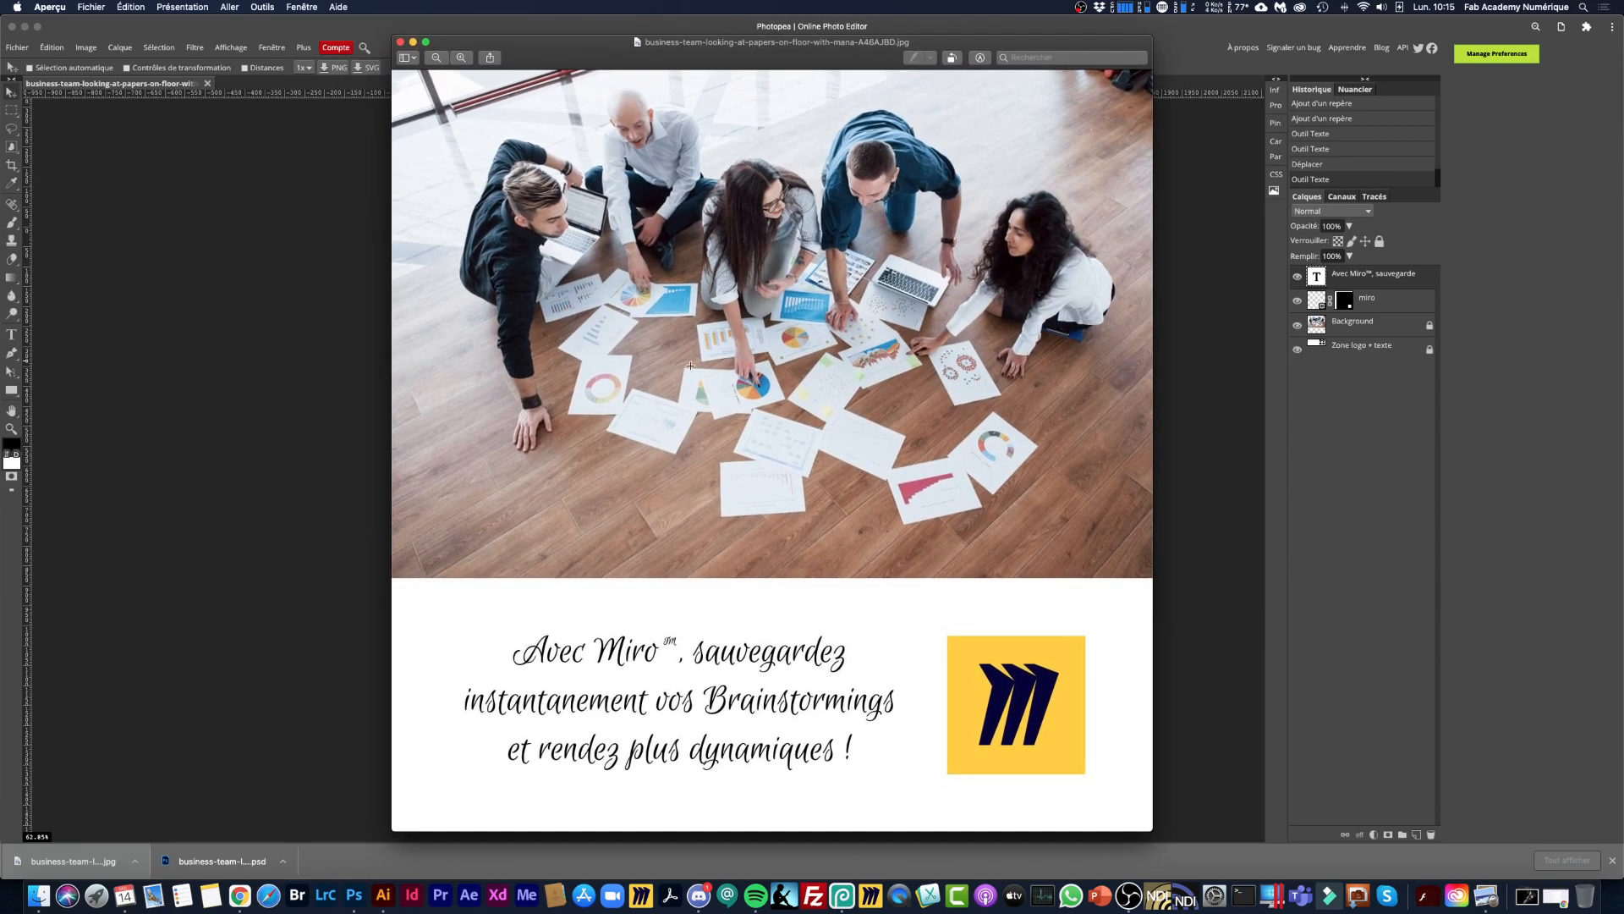